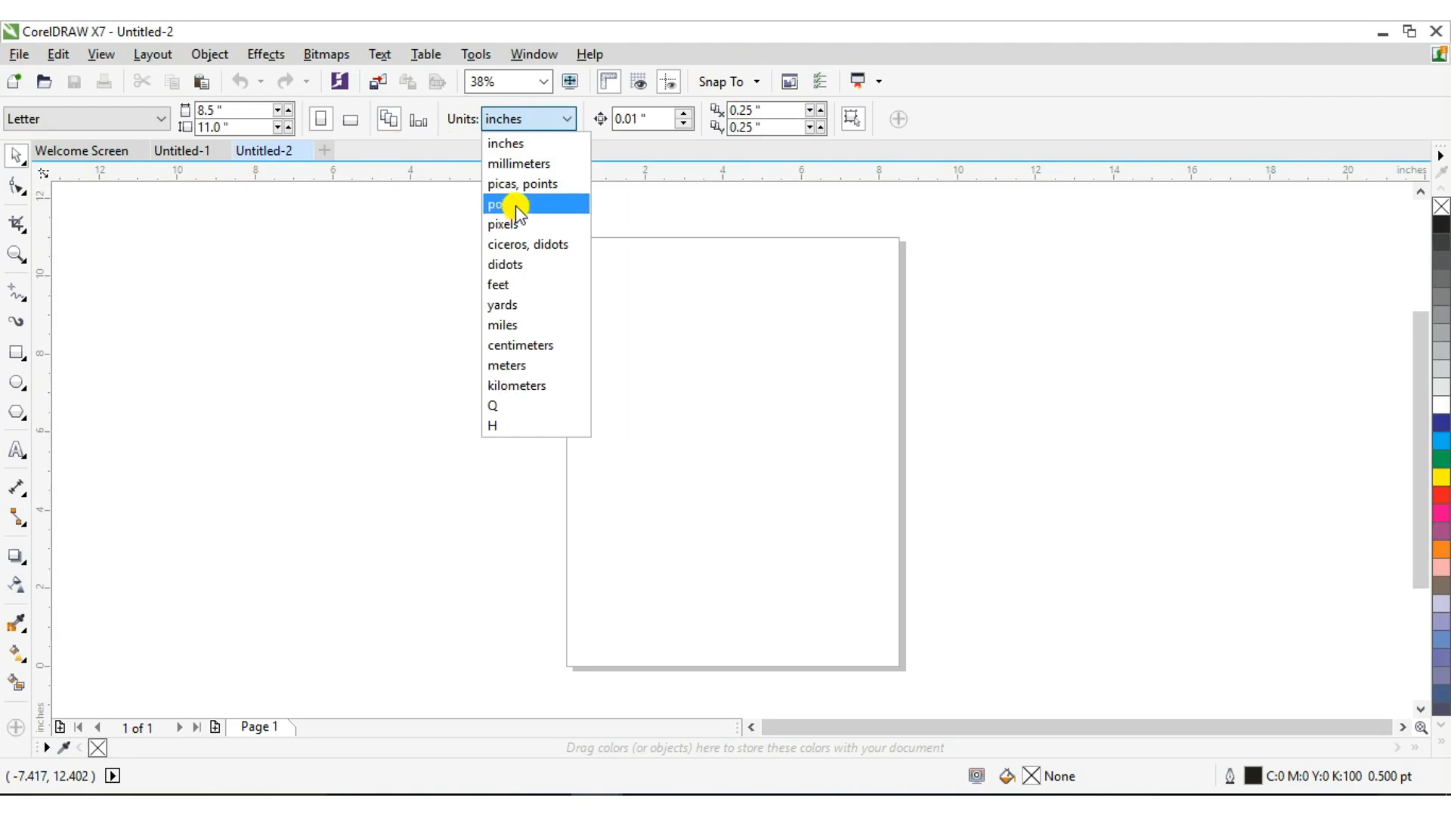
Switch the document units to pixels so the Letter page reads 2,550 × 3,300 px
click(514, 224)
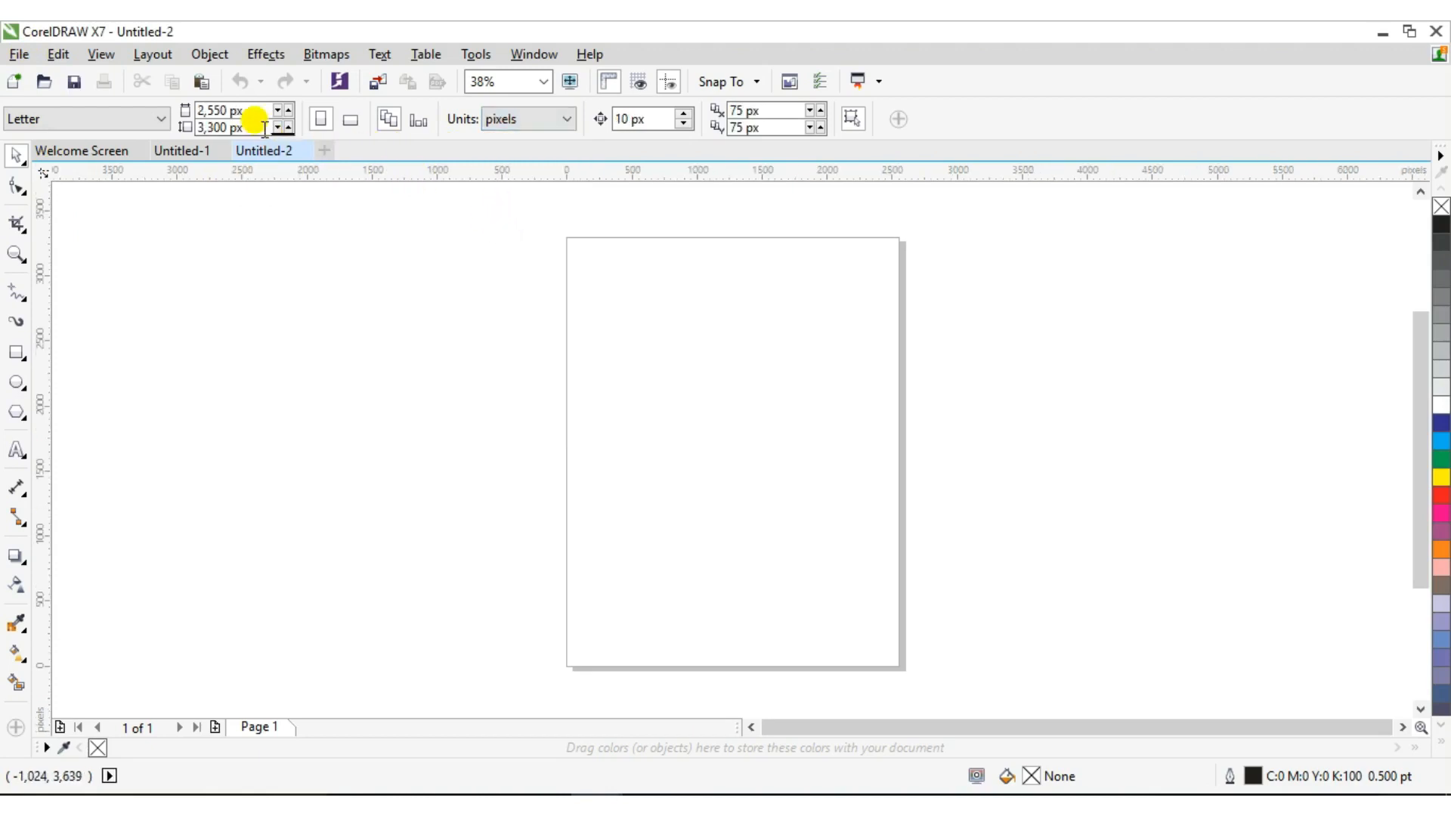
click(16, 354)
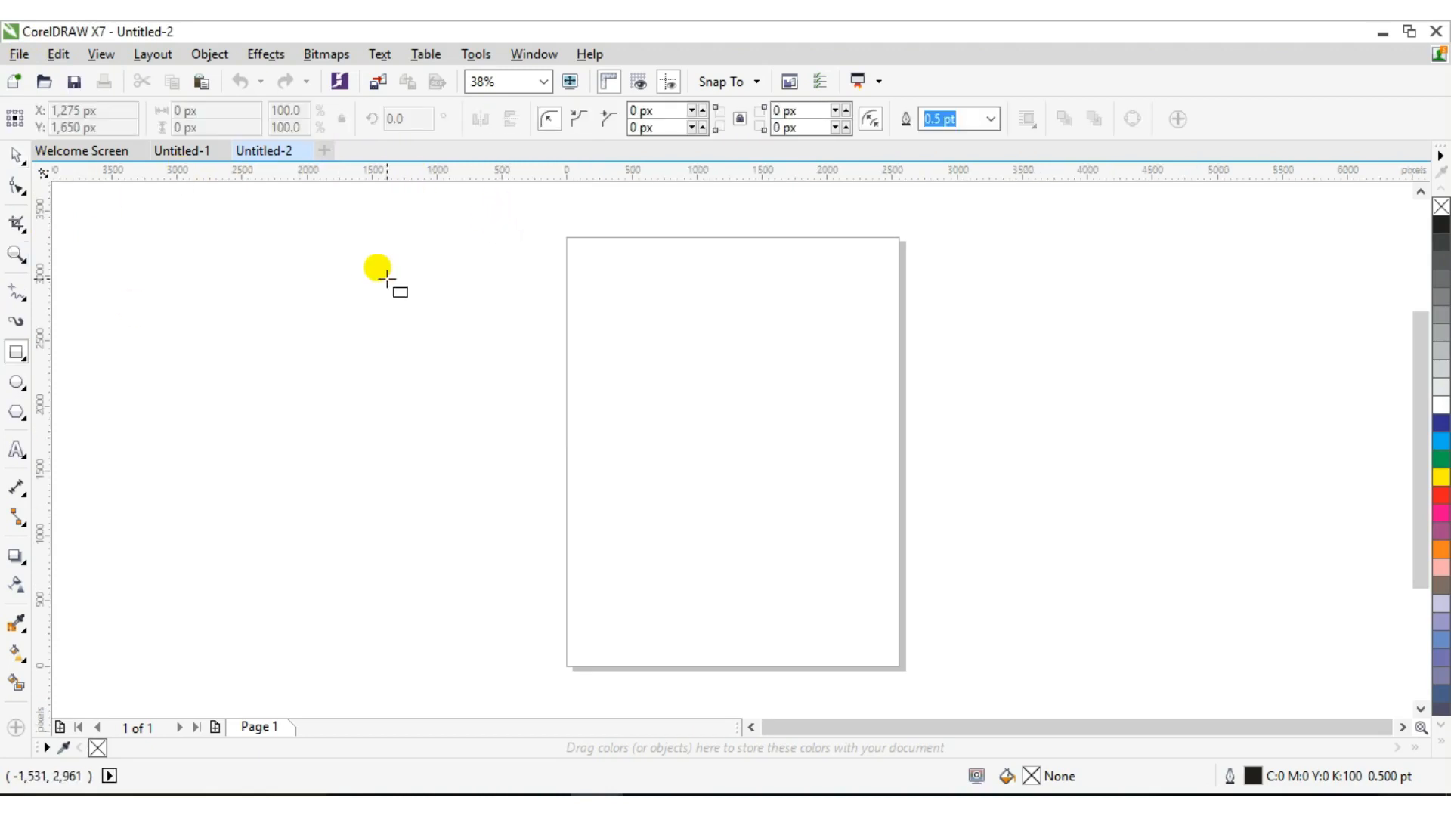
Draw a rectangle over the page's left edge and size it to 1280 × 720 px
mouse_move(387, 279)
mouse_down()
mouse_move(656, 414)
mouse_move(651, 440)
mouse_up()
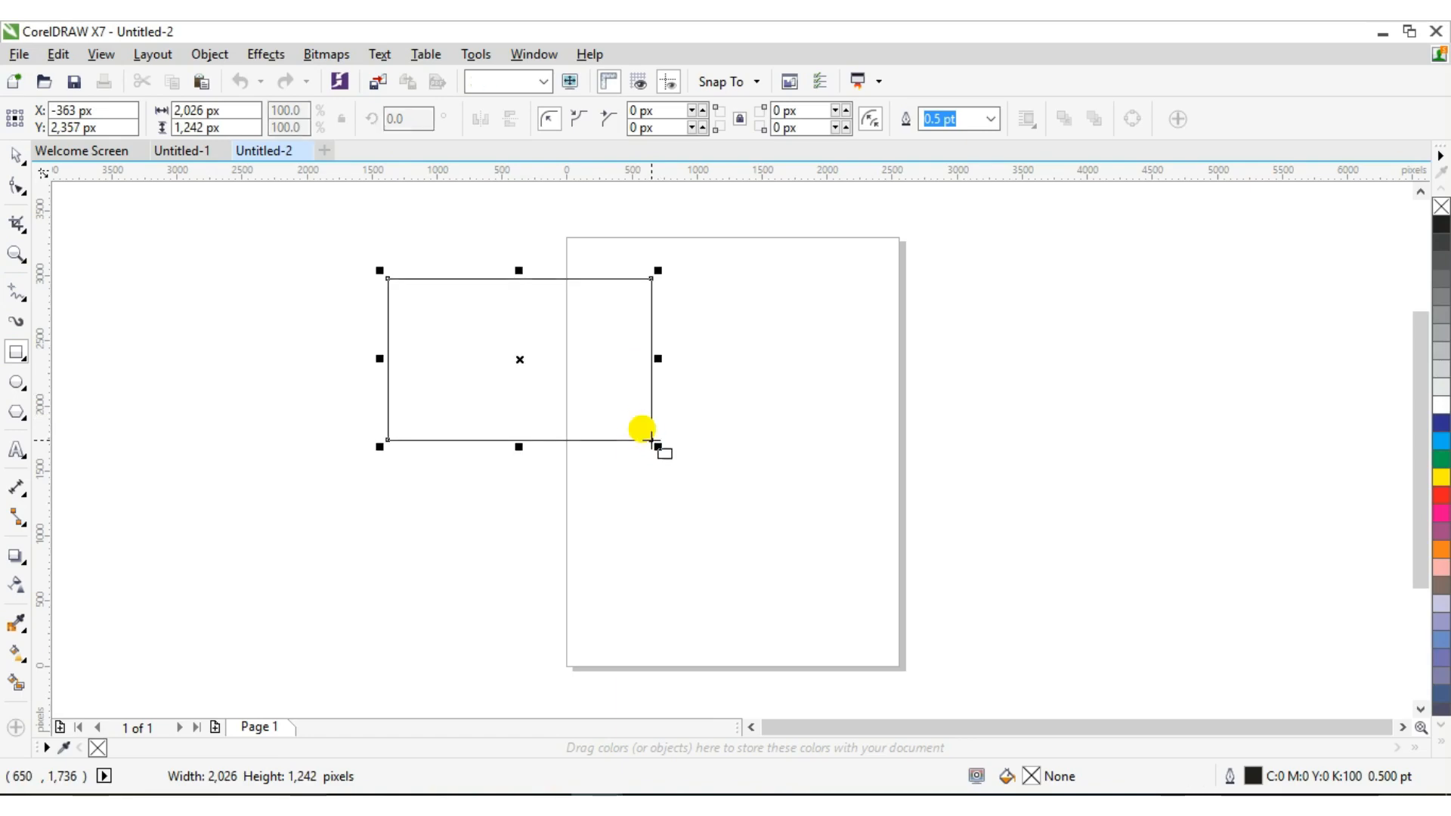
click(242, 109)
key(BackSpace)
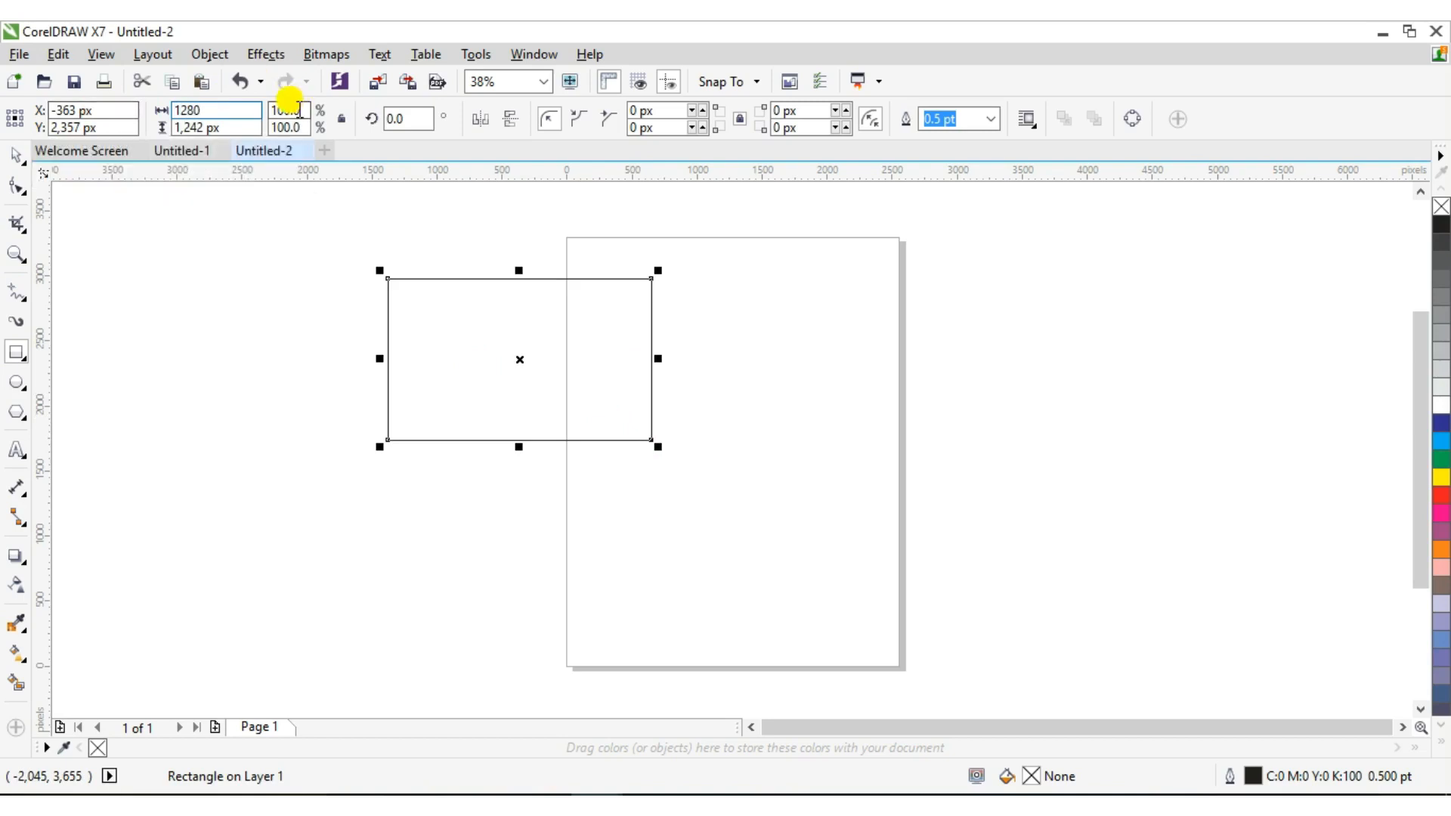
key(Return)
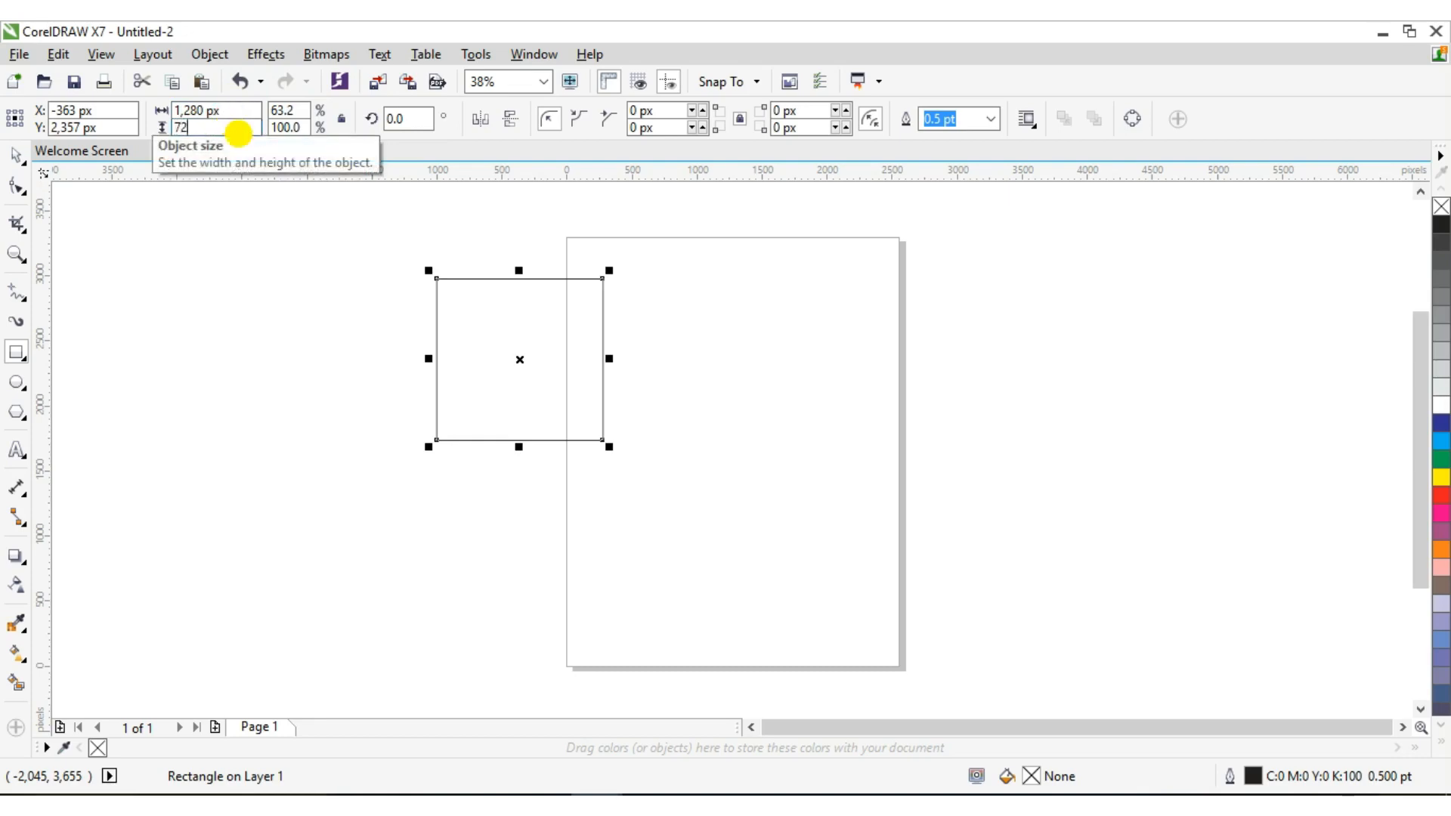
click(239, 133)
text(720)
key(Return)
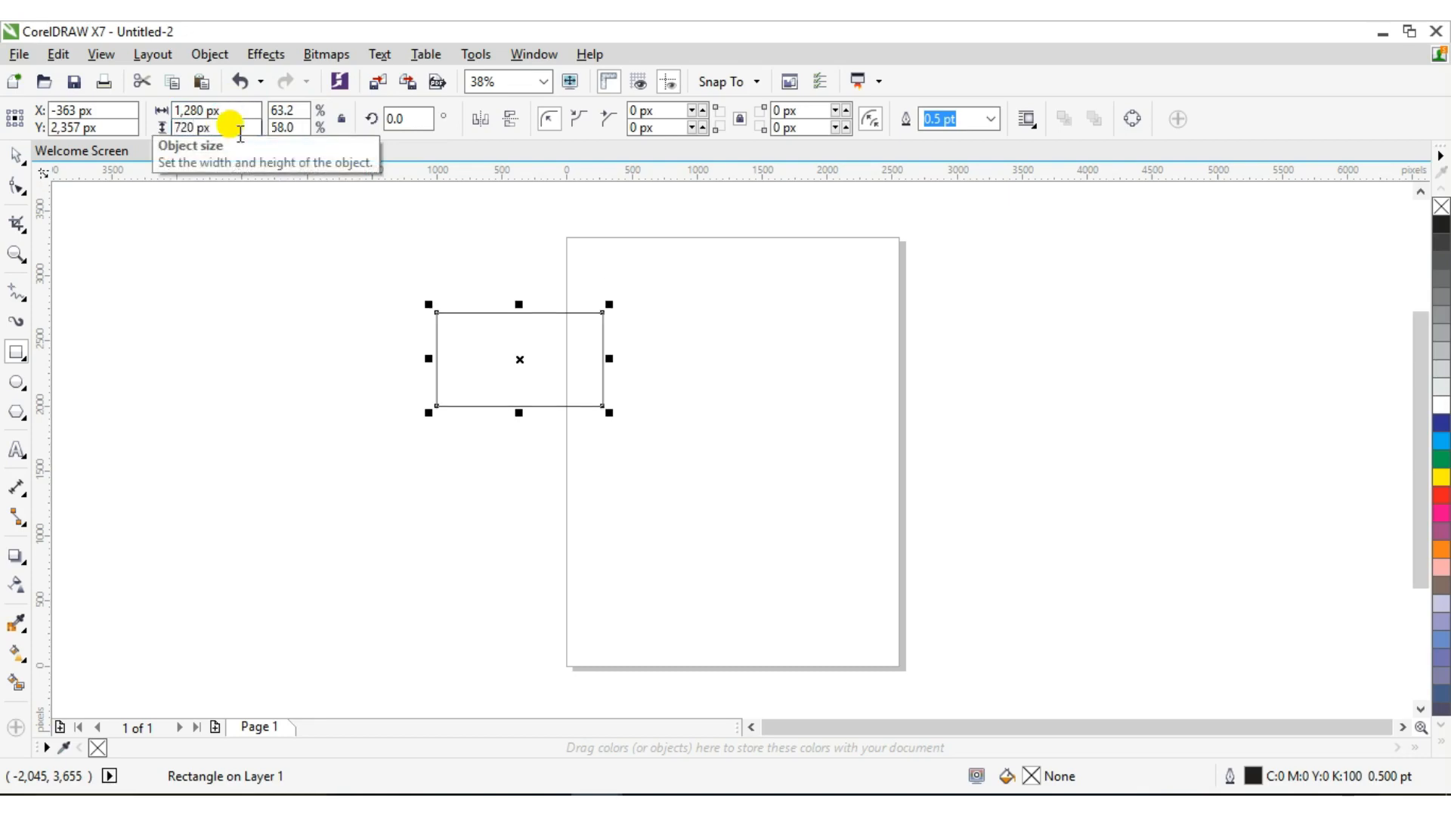
click(16, 255)
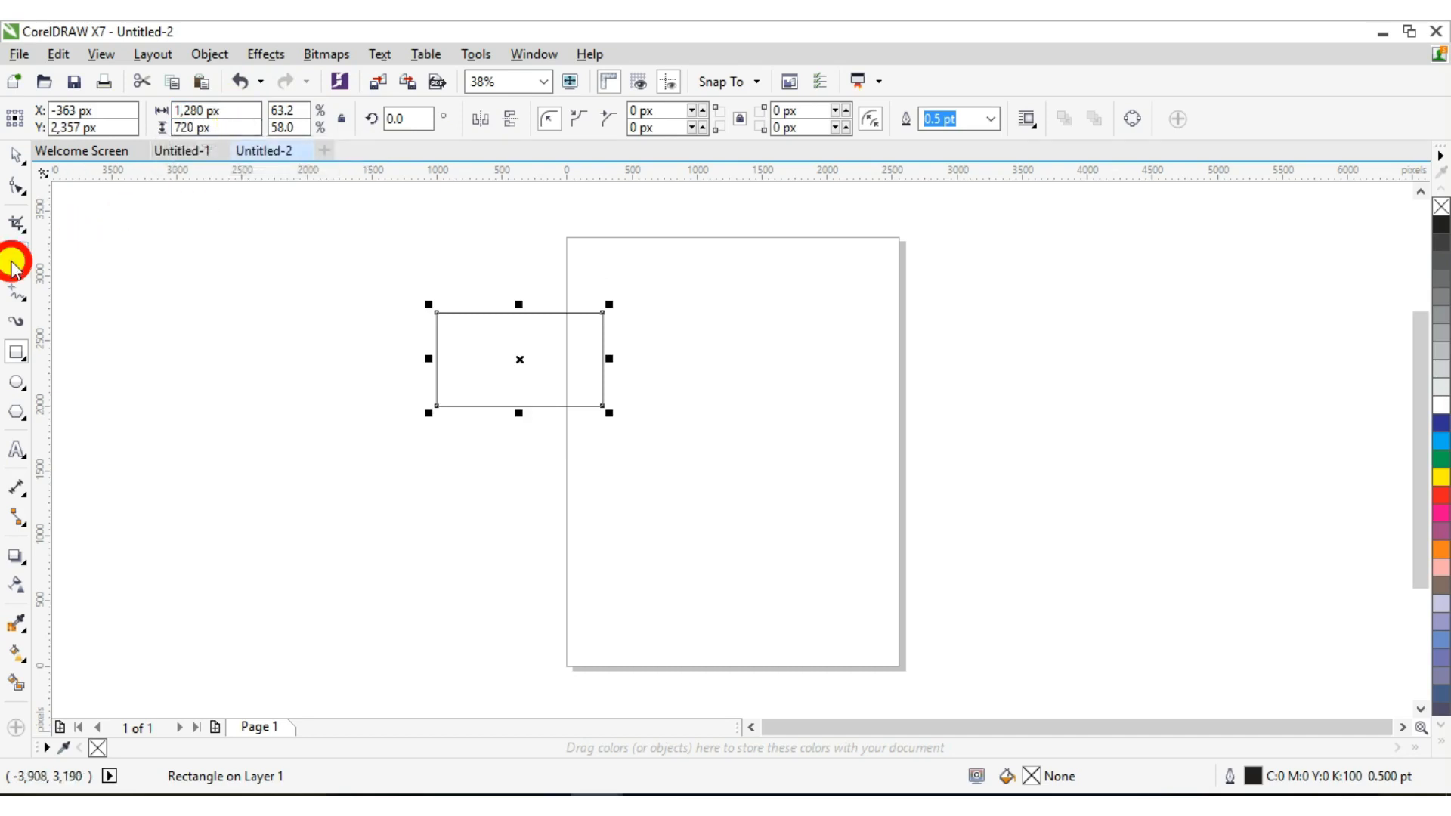
Zoom in on the frame and draw a roughly 711 × 668 px circle over its left side
drag(277, 218, 611, 436)
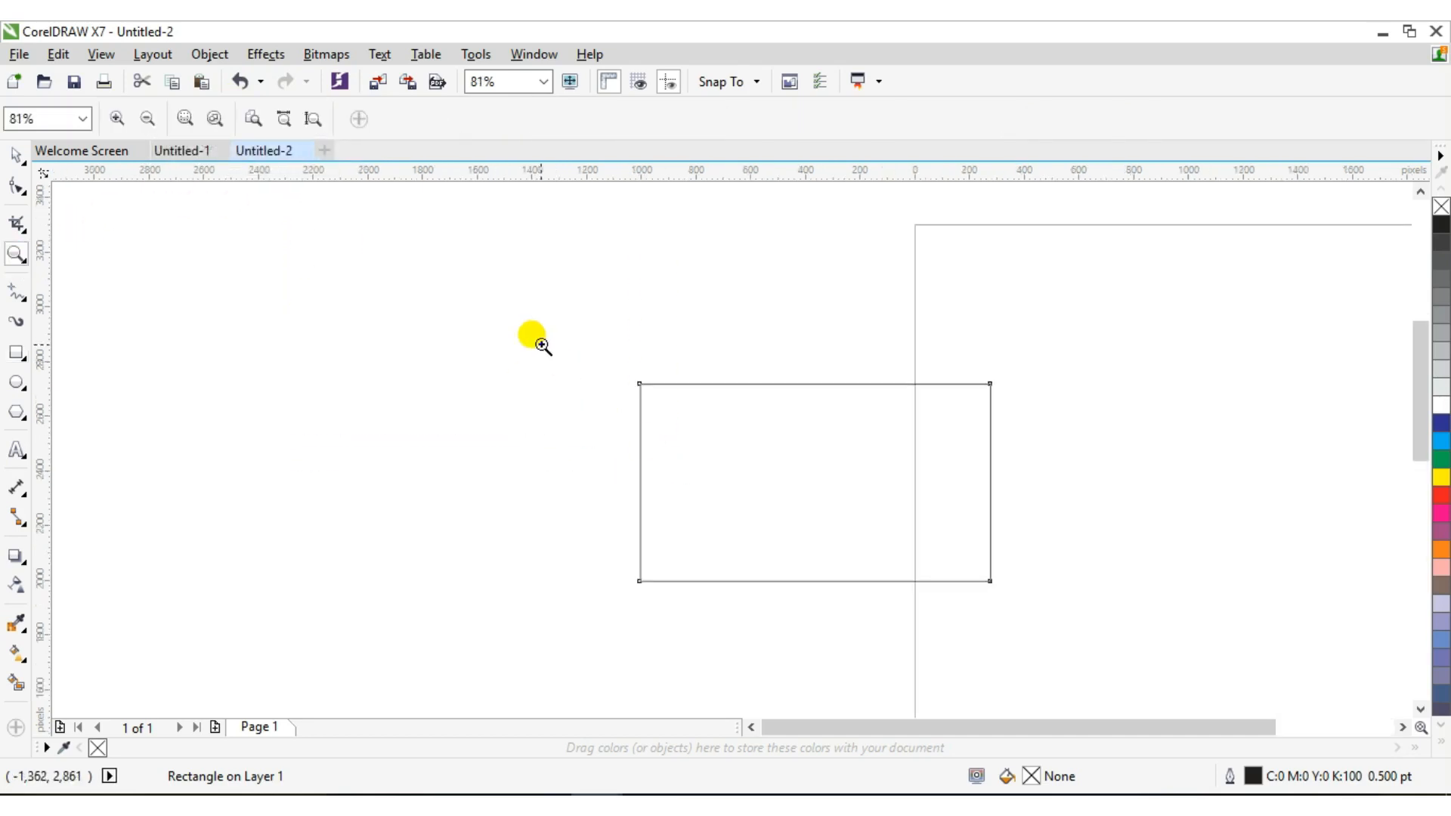
drag(542, 341, 1043, 604)
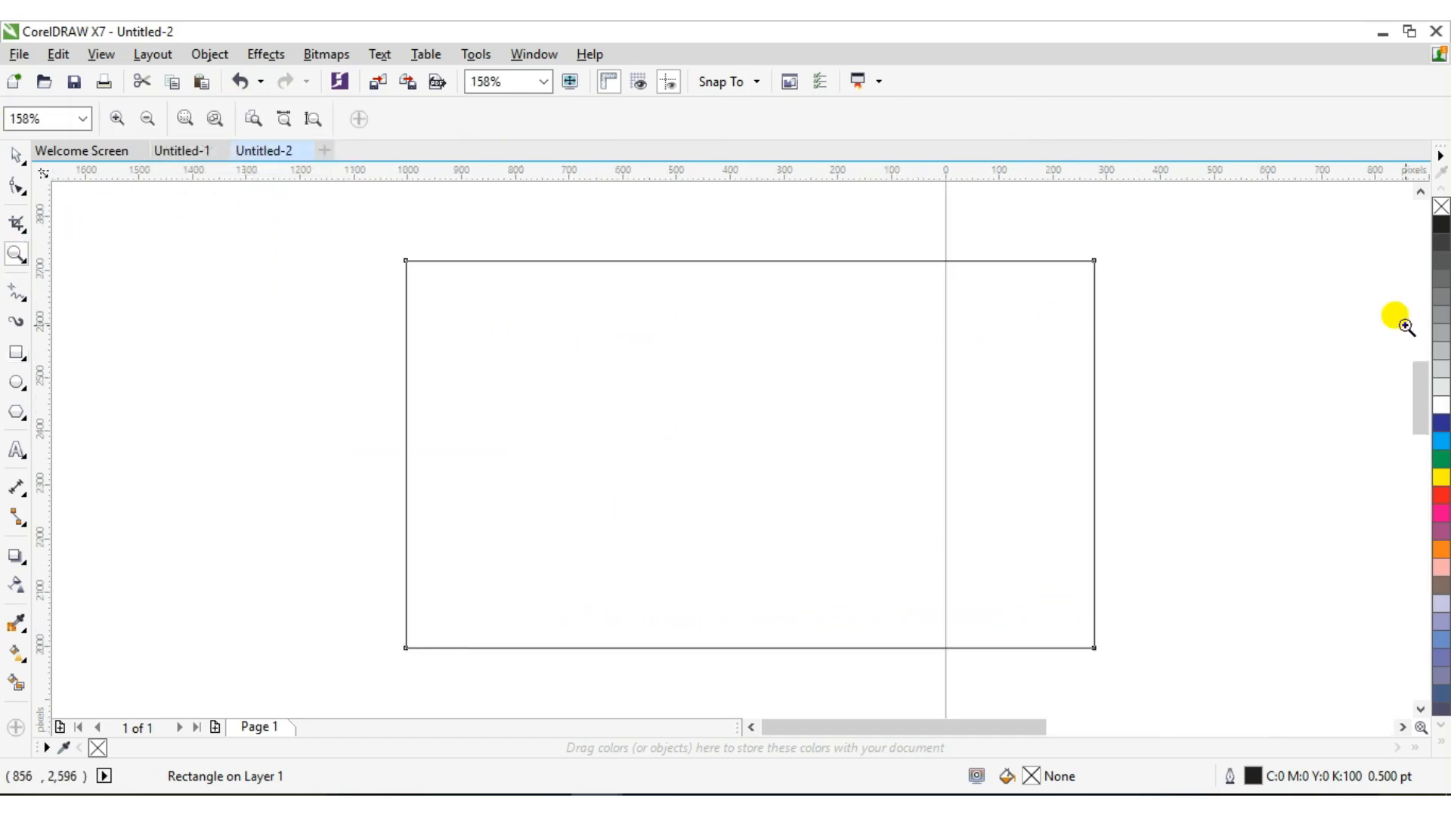
mouse_move(1418, 374)
mouse_down()
mouse_move(1420, 393)
mouse_move(1419, 366)
mouse_up()
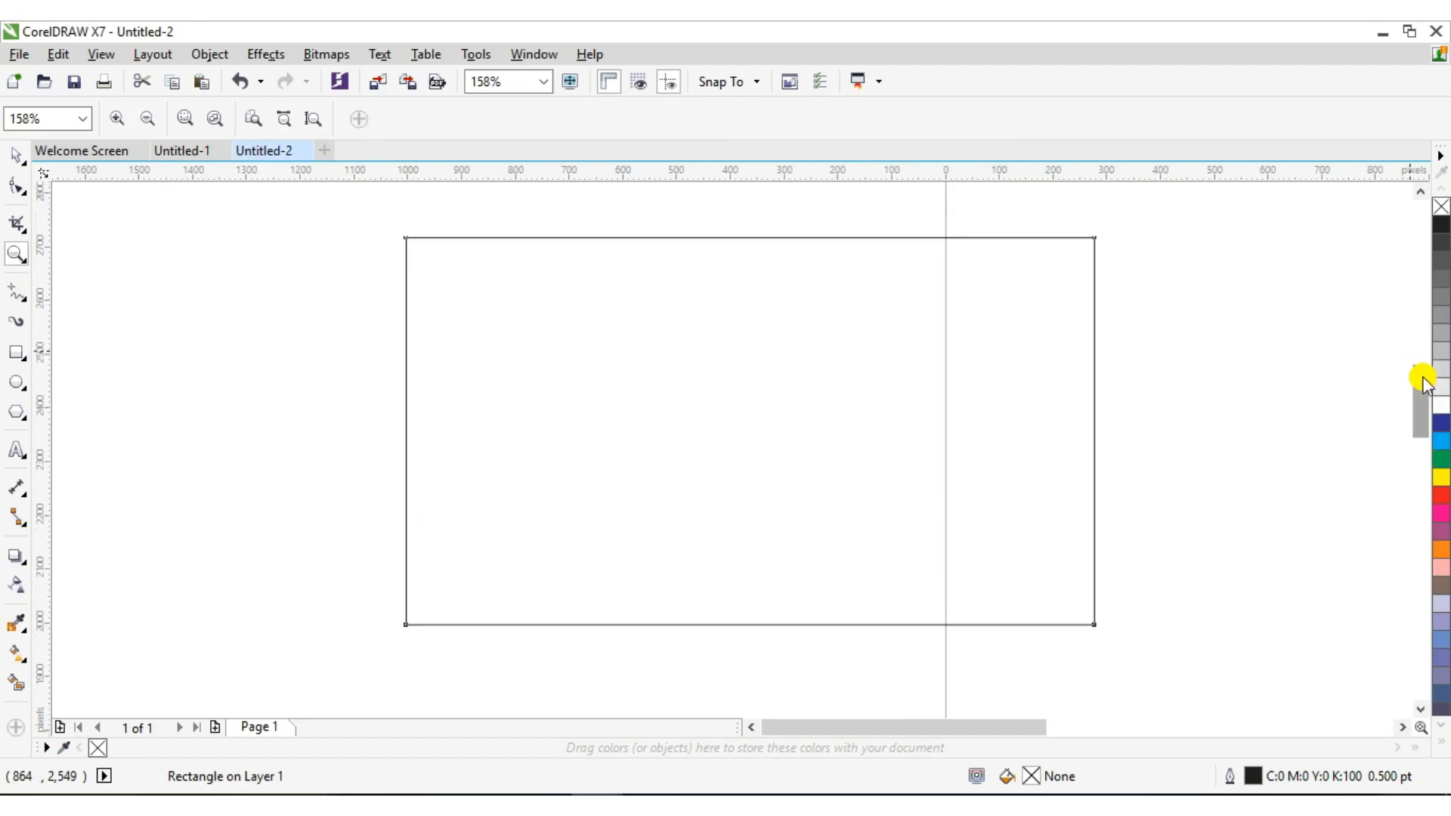
click(16, 154)
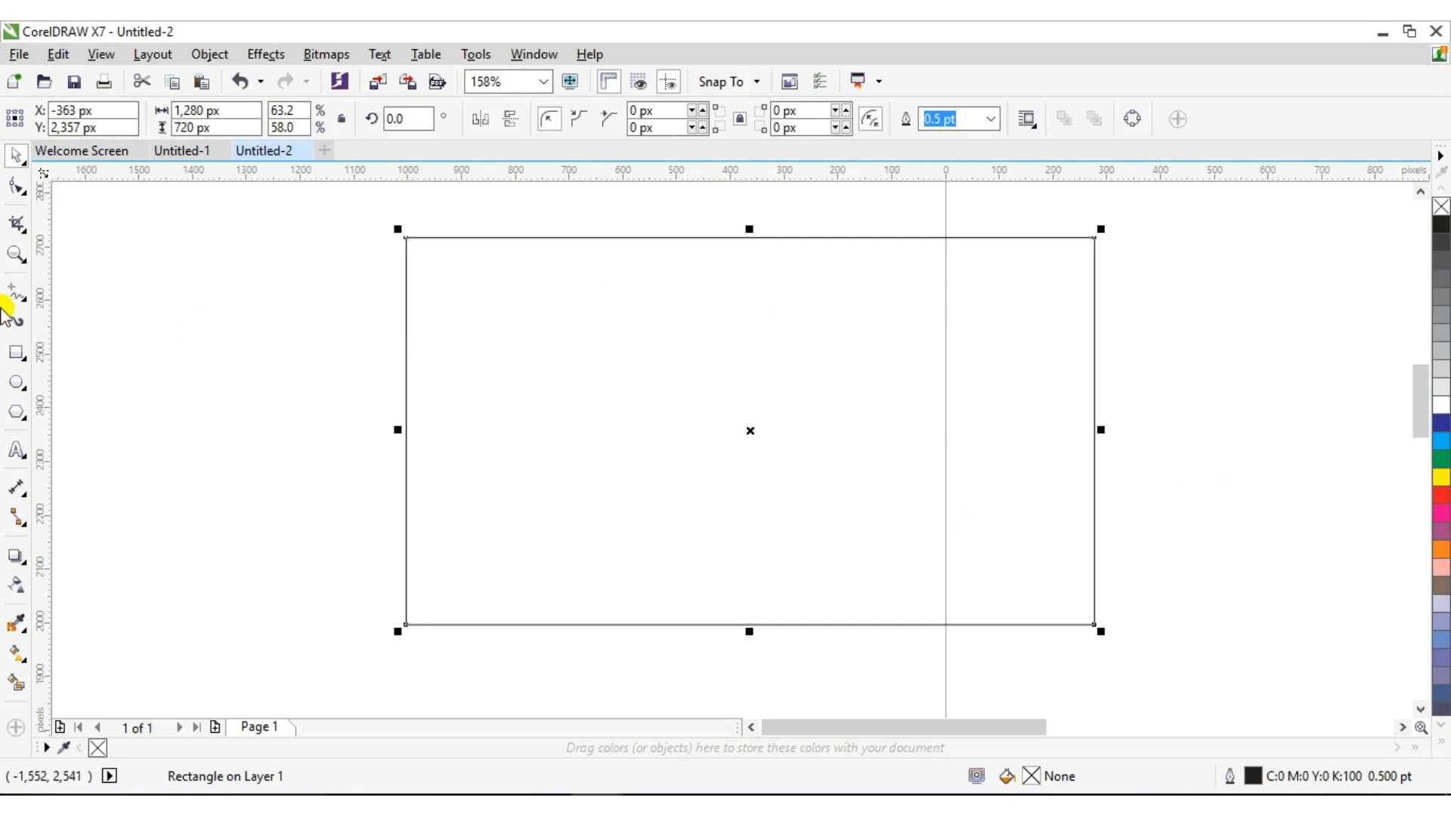
click(16, 381)
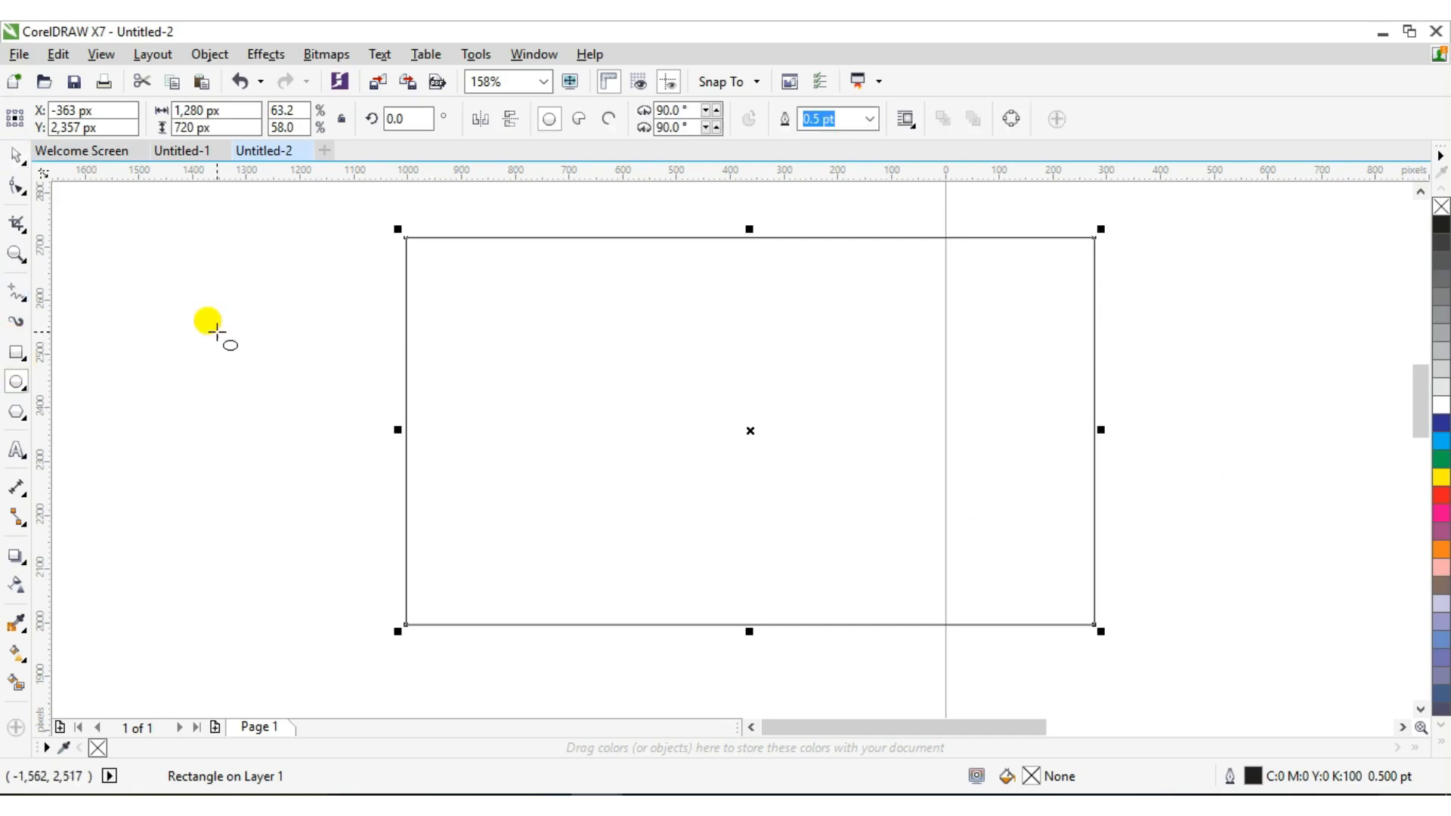
drag(115, 274, 505, 639)
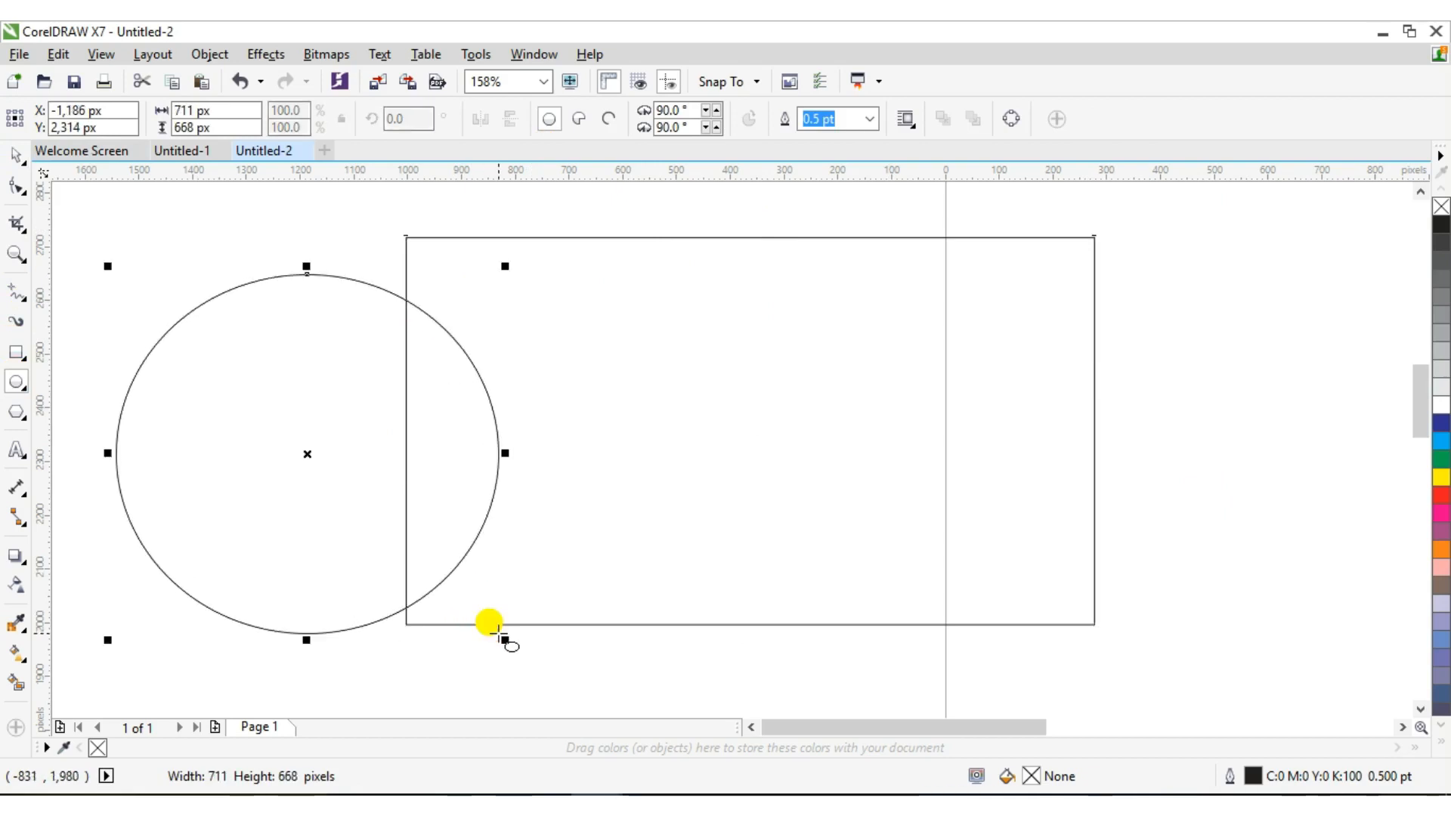
click(22, 161)
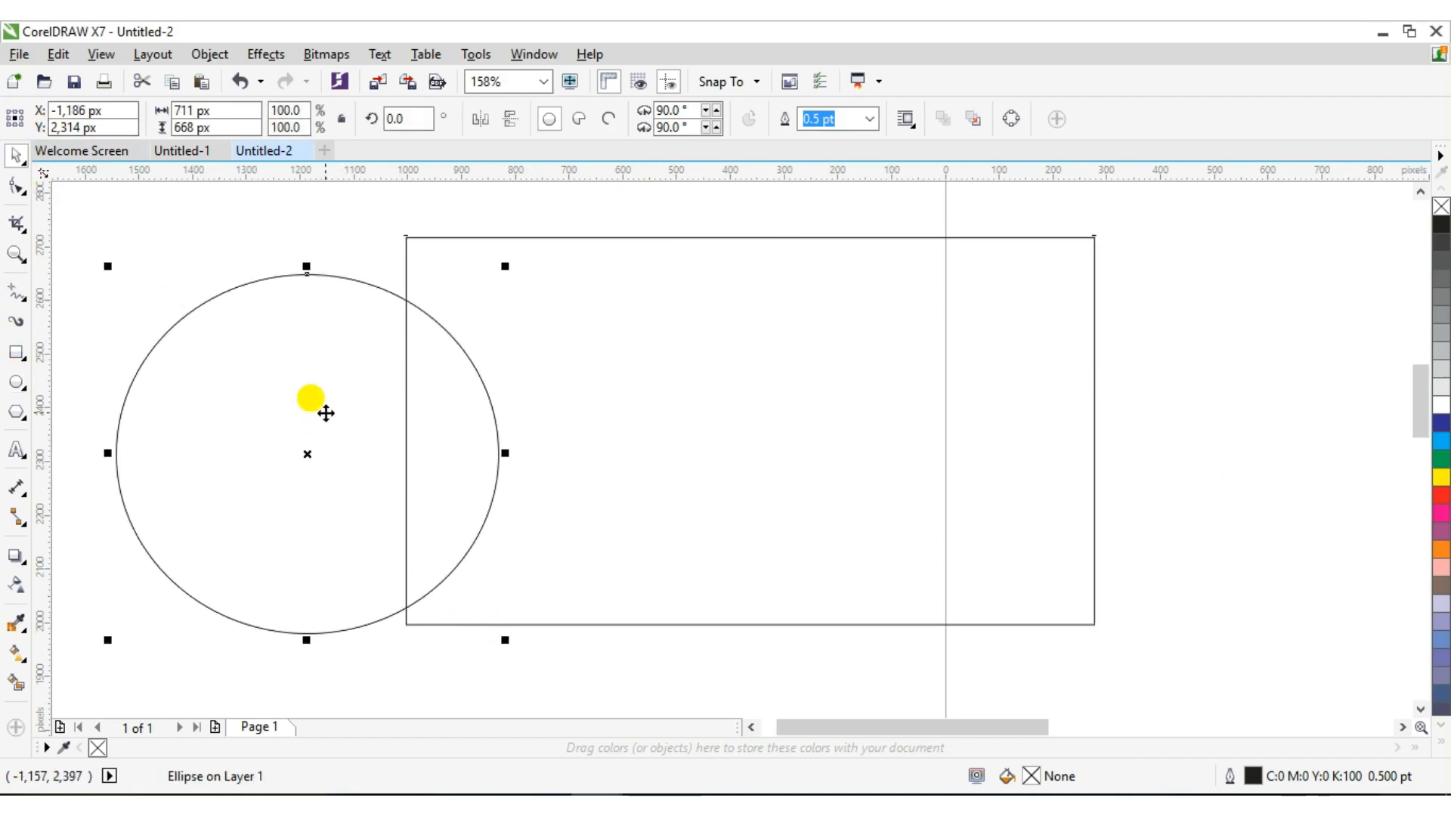
PowerClip the circle inside the 1280 × 720 rectangle
right_click(326, 407)
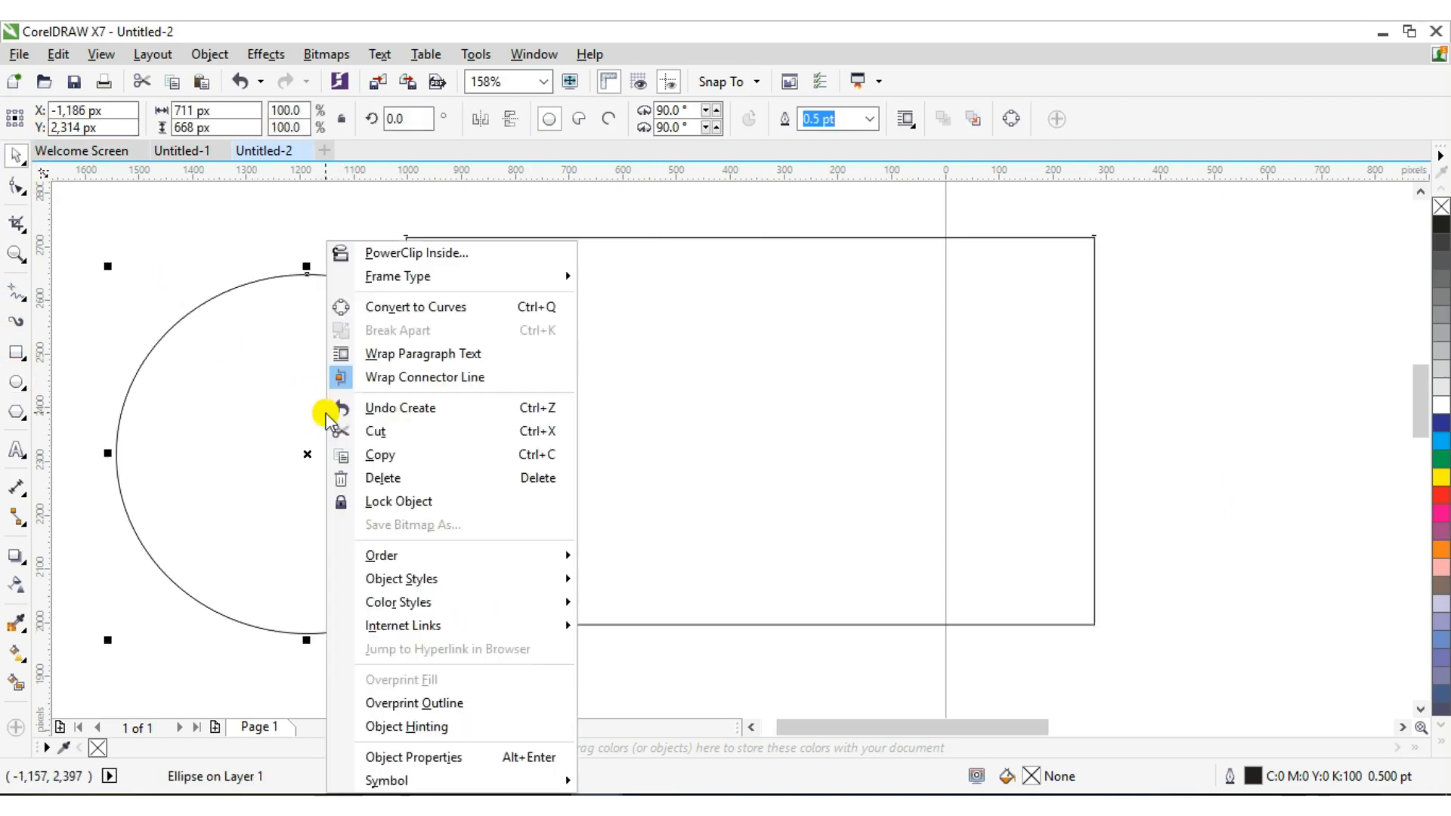
click(415, 253)
click(597, 321)
Move the clipped circle to the rectangle's right side and stretch it to about 739 × 818 px
right_click(665, 391)
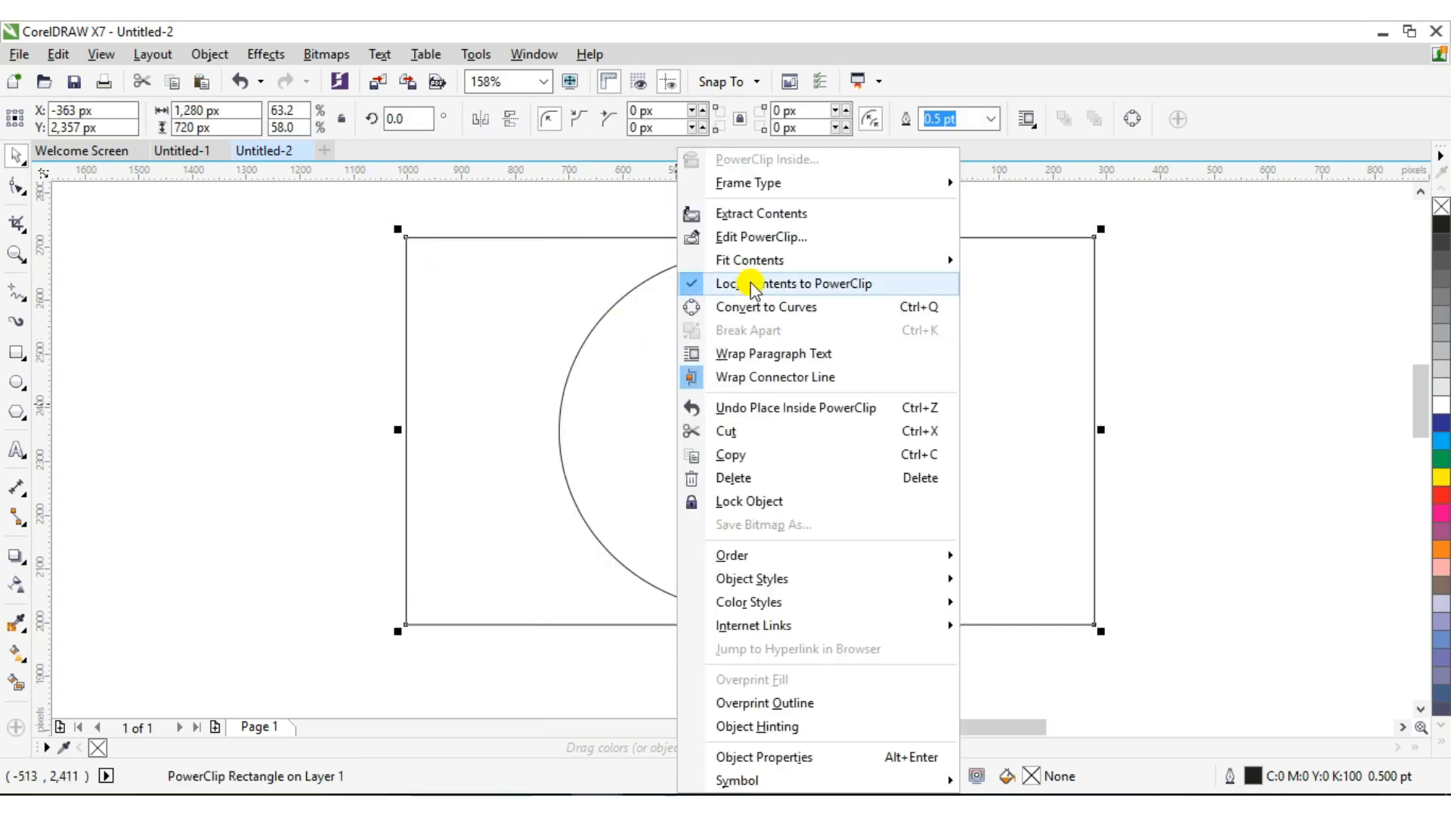
click(745, 233)
drag(752, 361, 1031, 344)
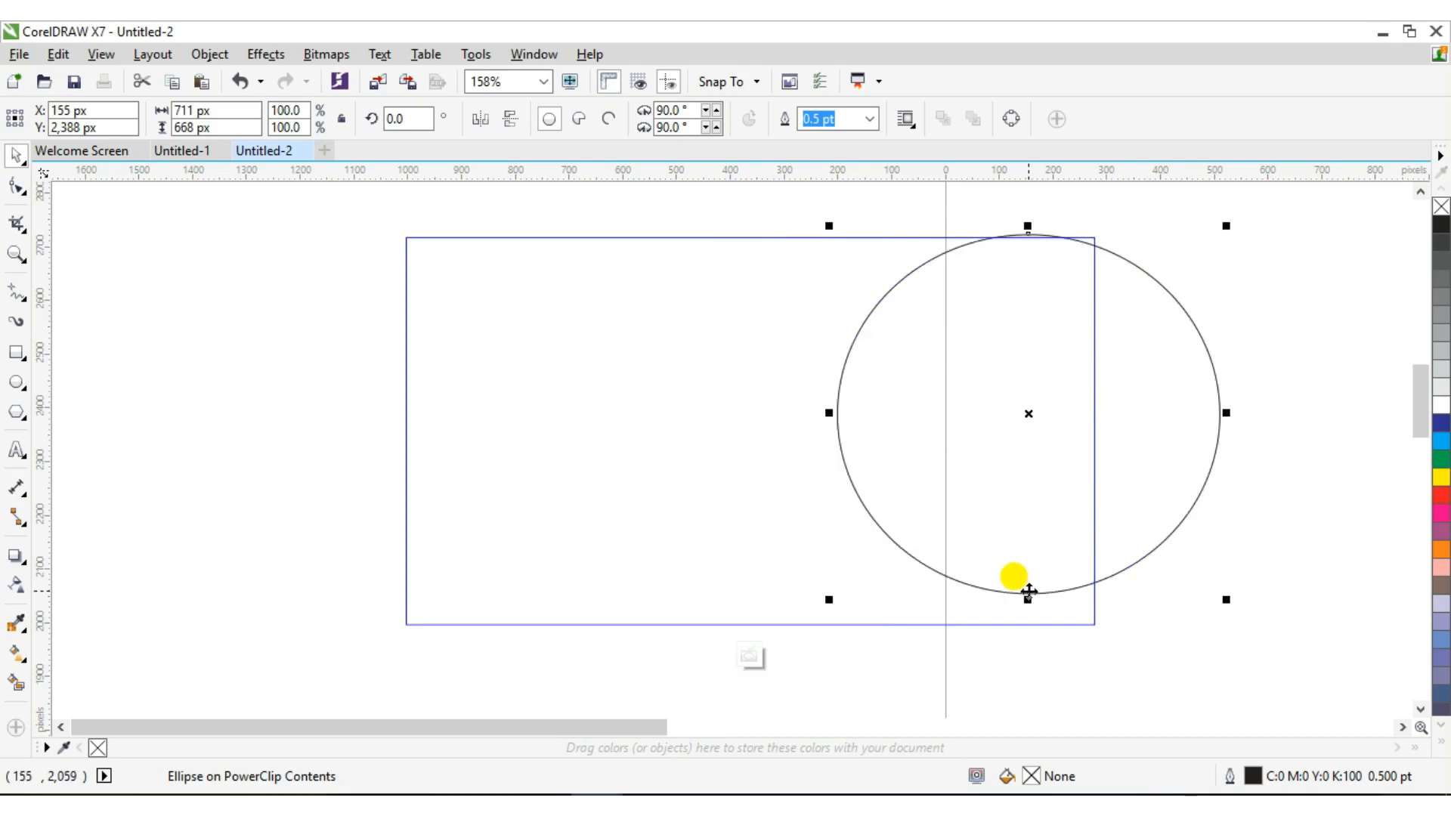
drag(1028, 597, 1029, 668)
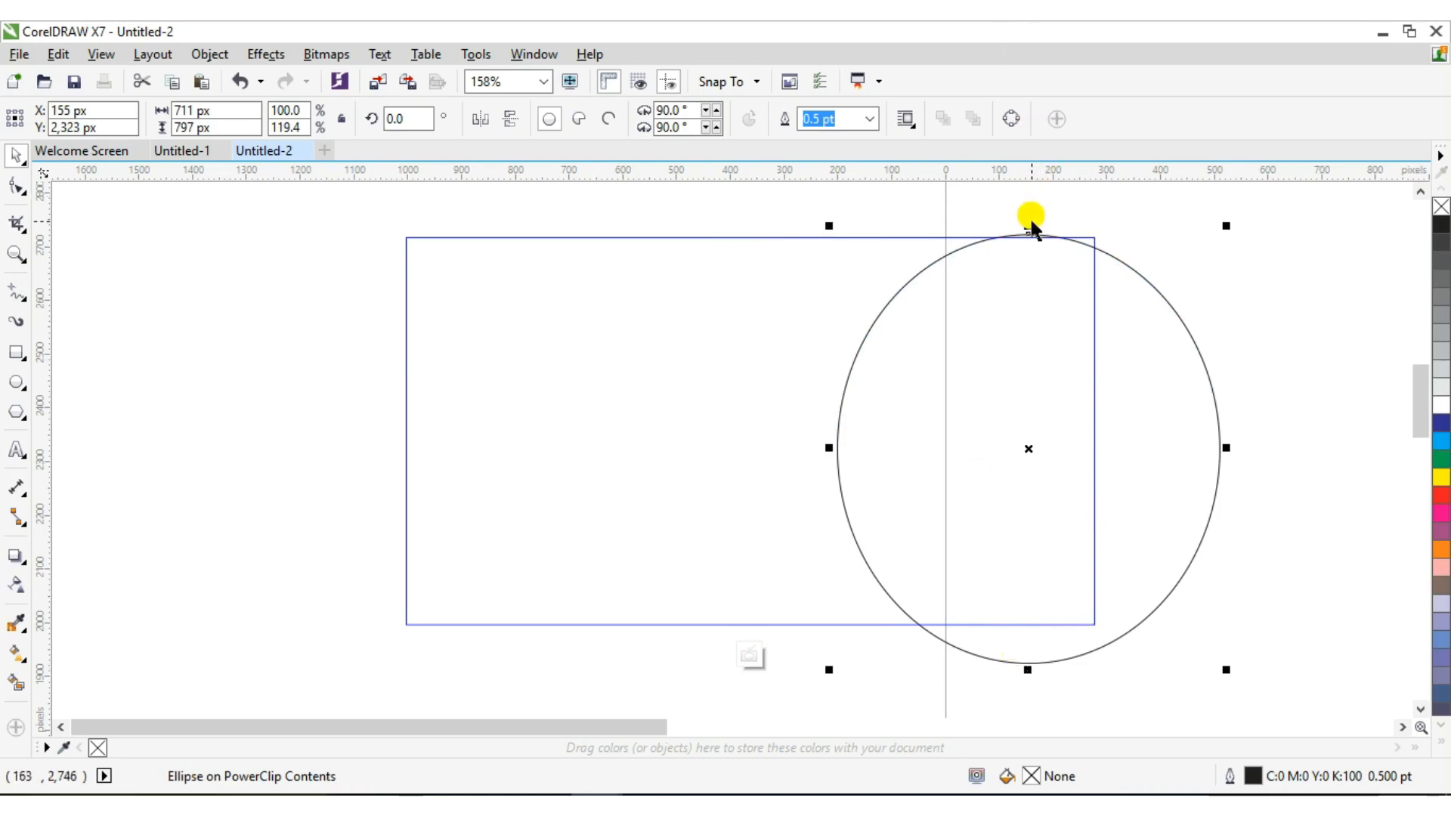
drag(1029, 225, 1028, 216)
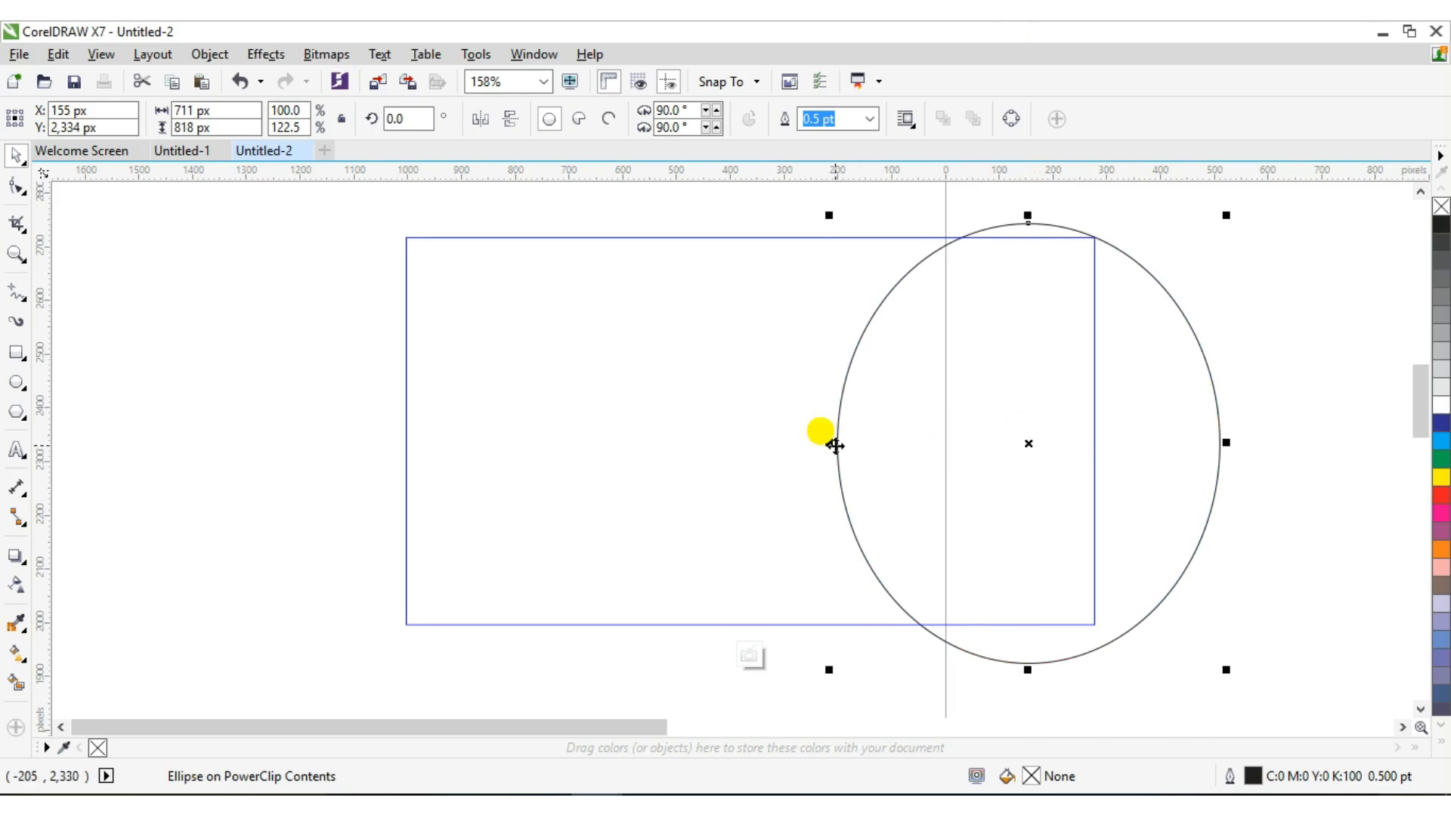
drag(829, 443, 814, 440)
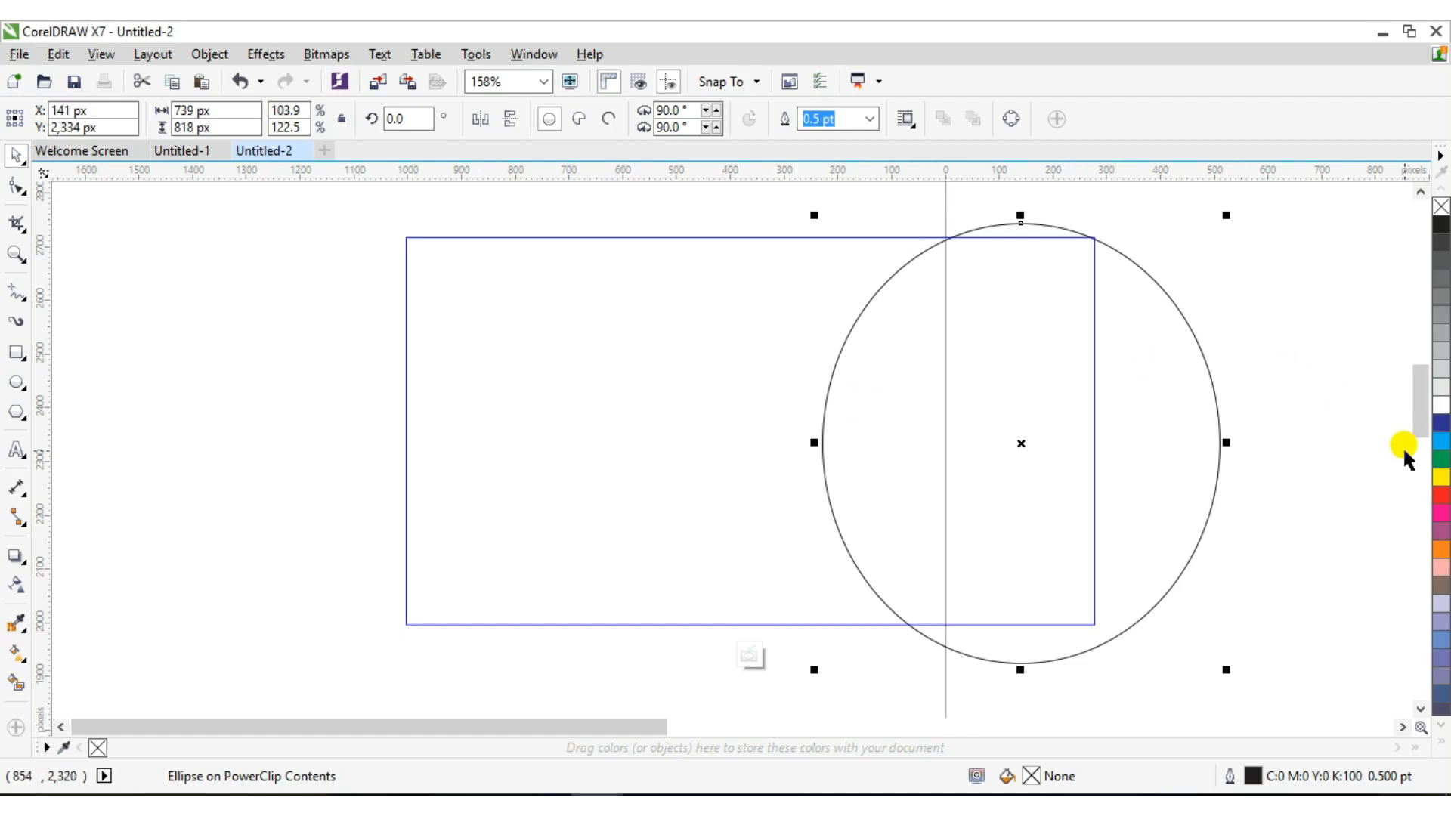
Fill the circle yellow and try several yellow swatches in the Edit Fill dialog
click(1441, 481)
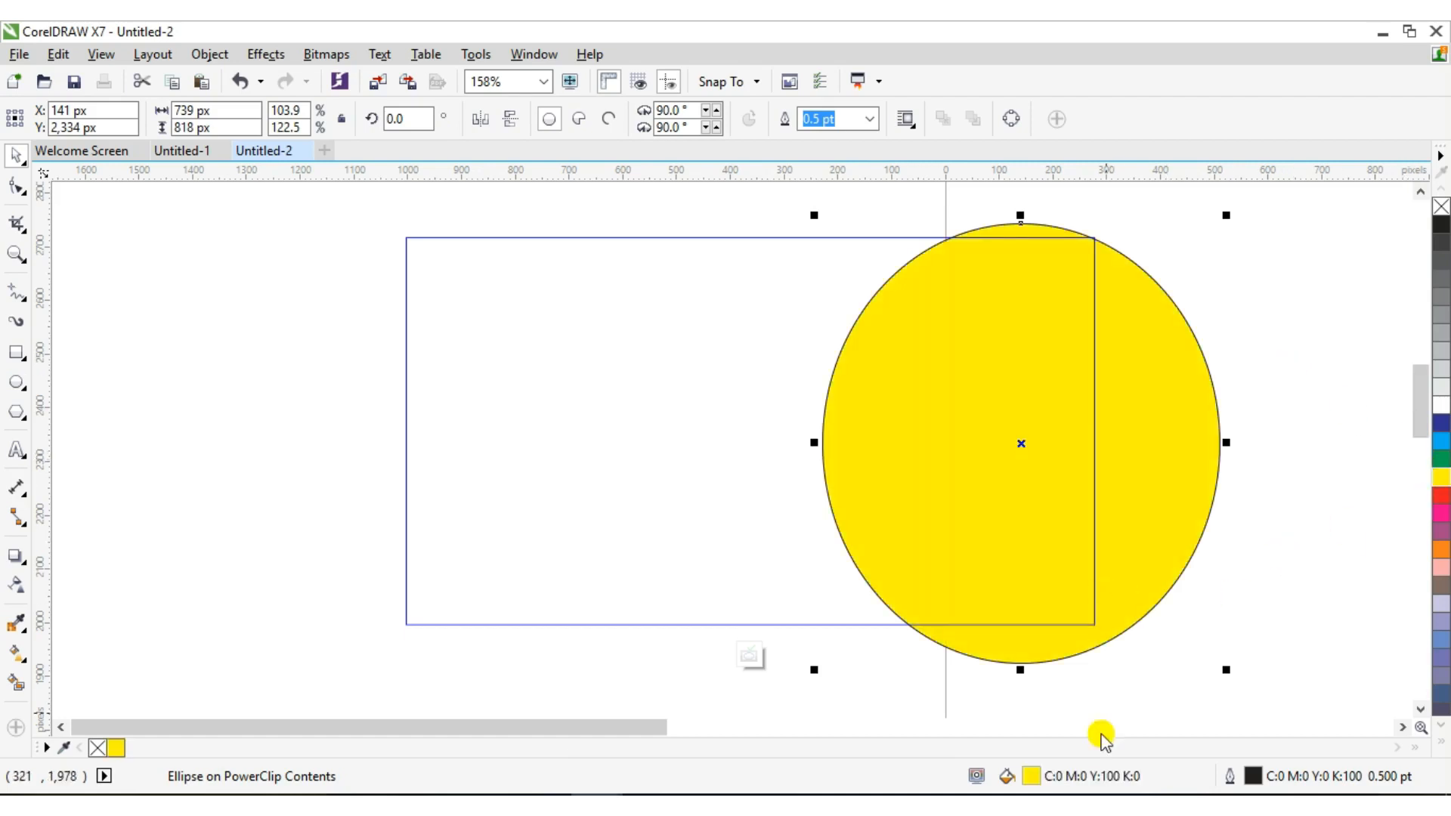
double_click(1031, 777)
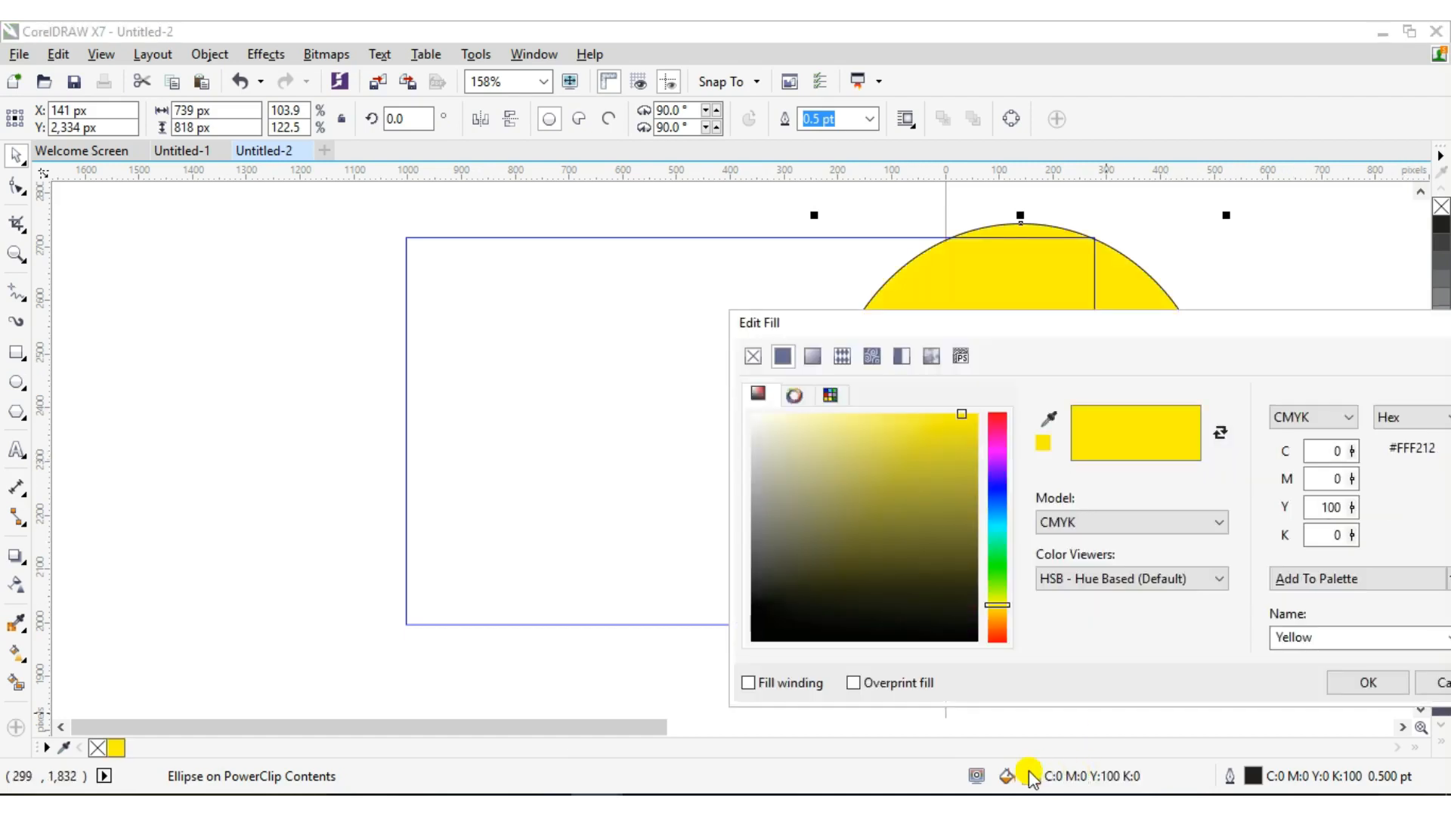
drag(895, 334, 262, 234)
mouse_move(325, 352)
mouse_down()
mouse_move(251, 322)
mouse_move(292, 318)
mouse_up()
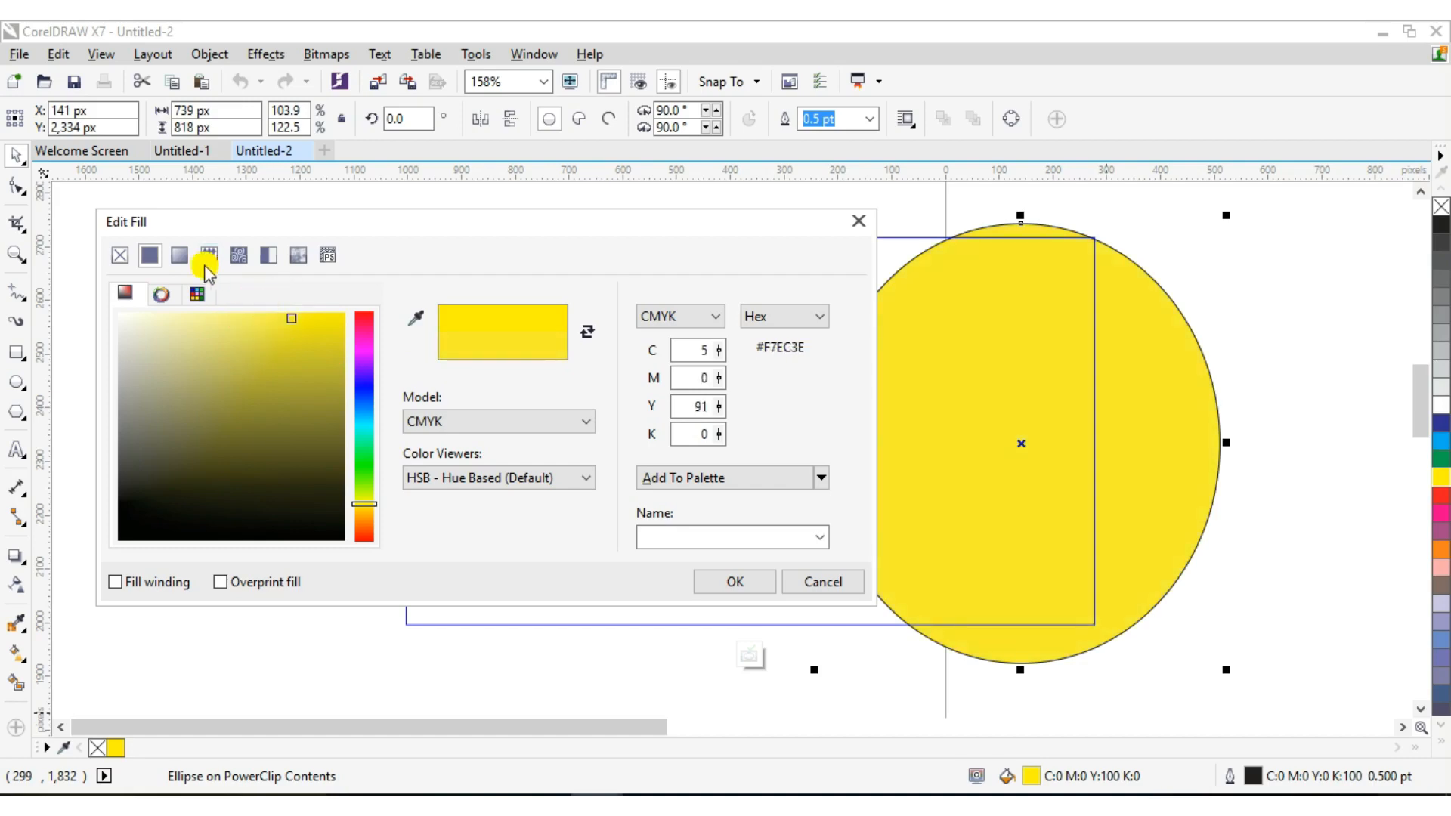
click(181, 256)
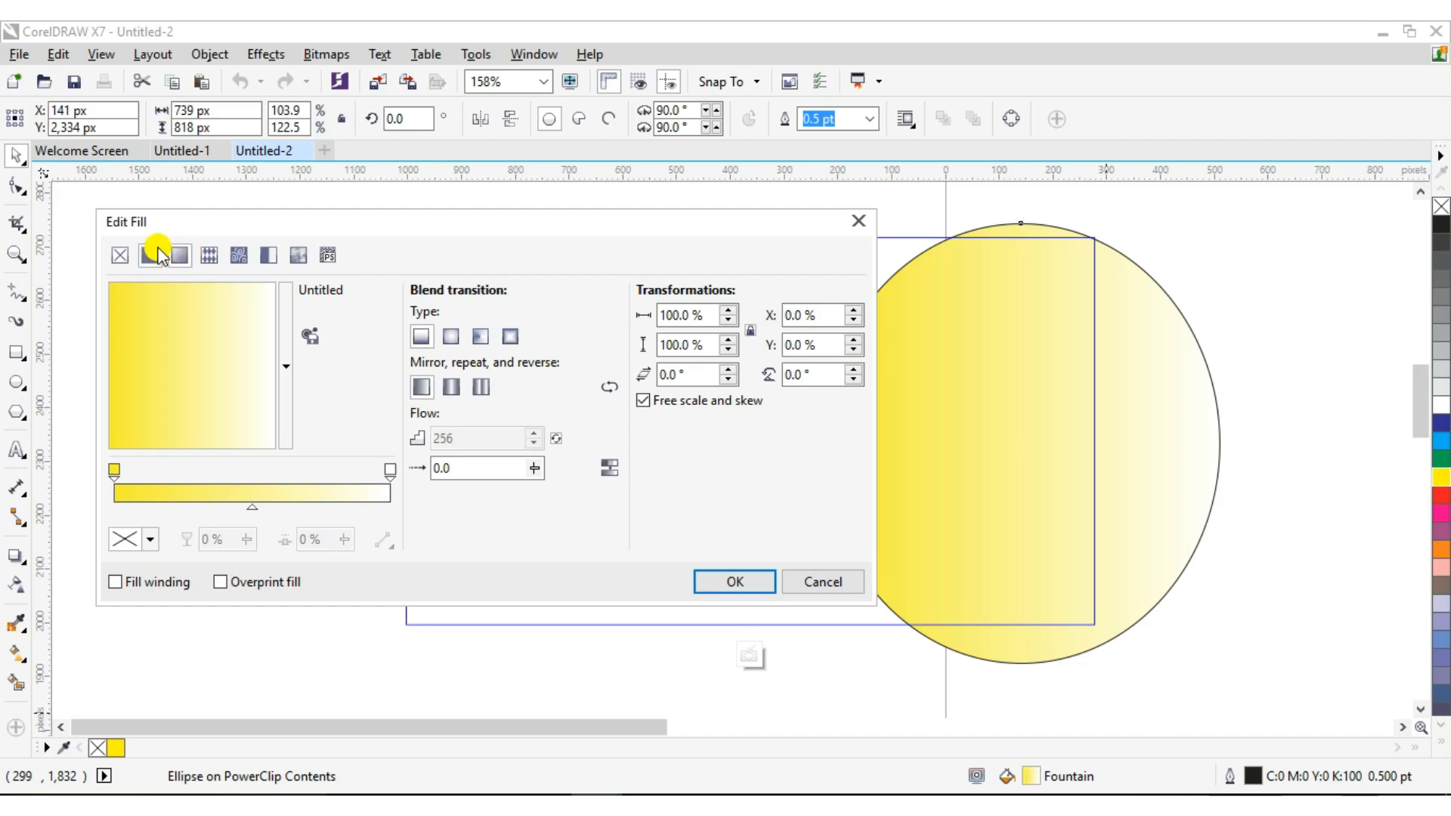
click(154, 255)
click(168, 294)
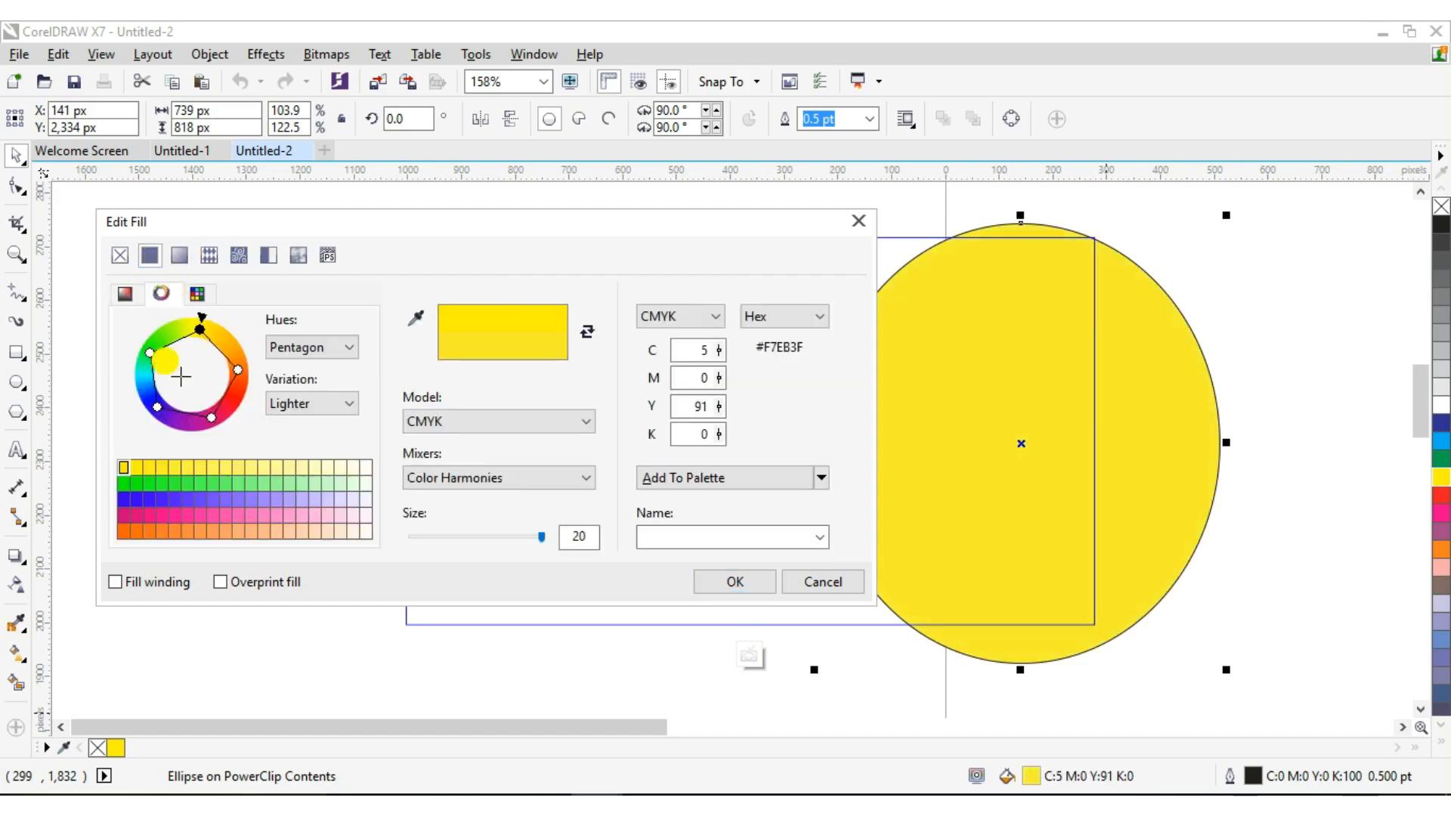
click(139, 470)
click(158, 479)
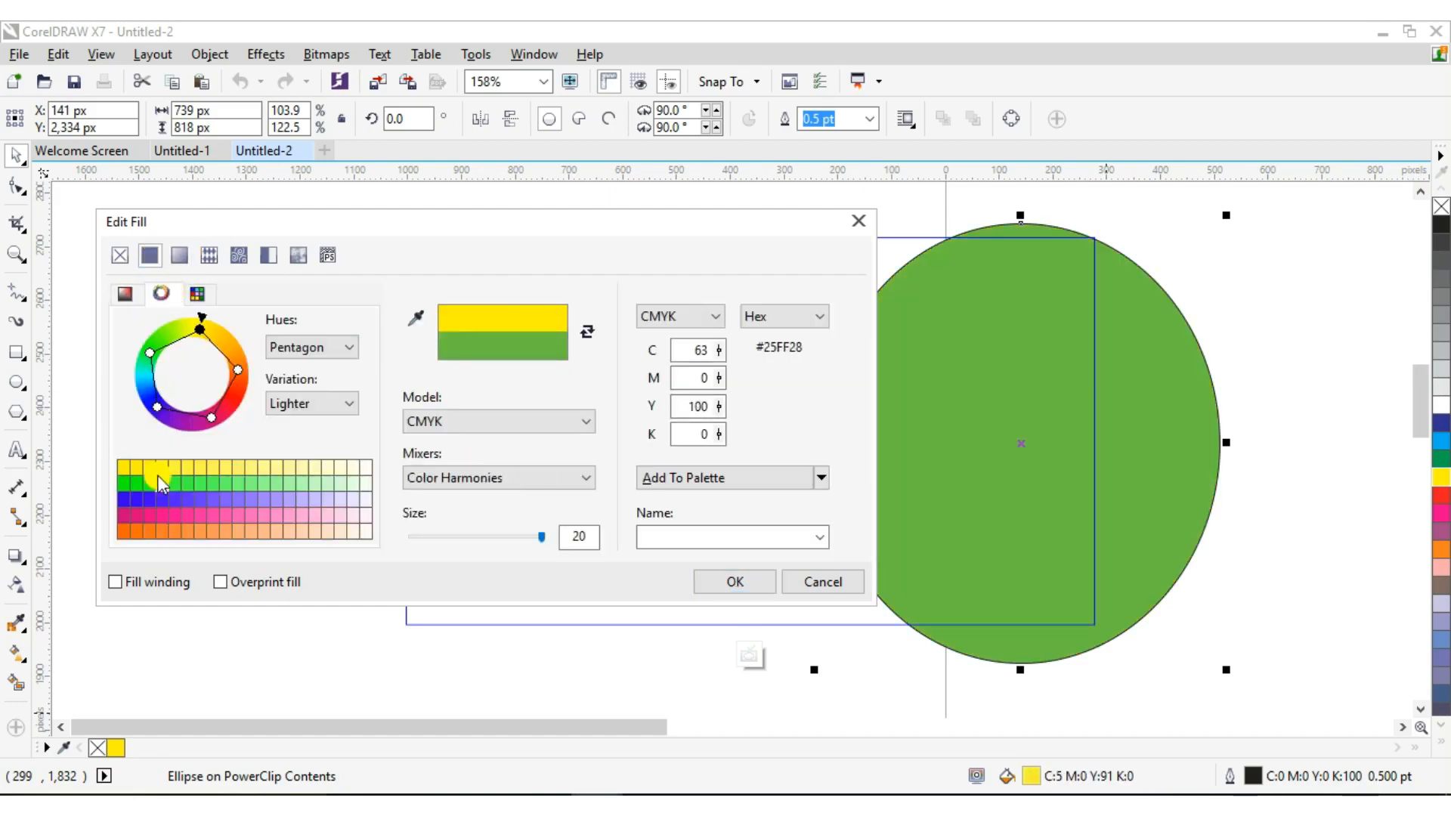
click(152, 468)
click(165, 469)
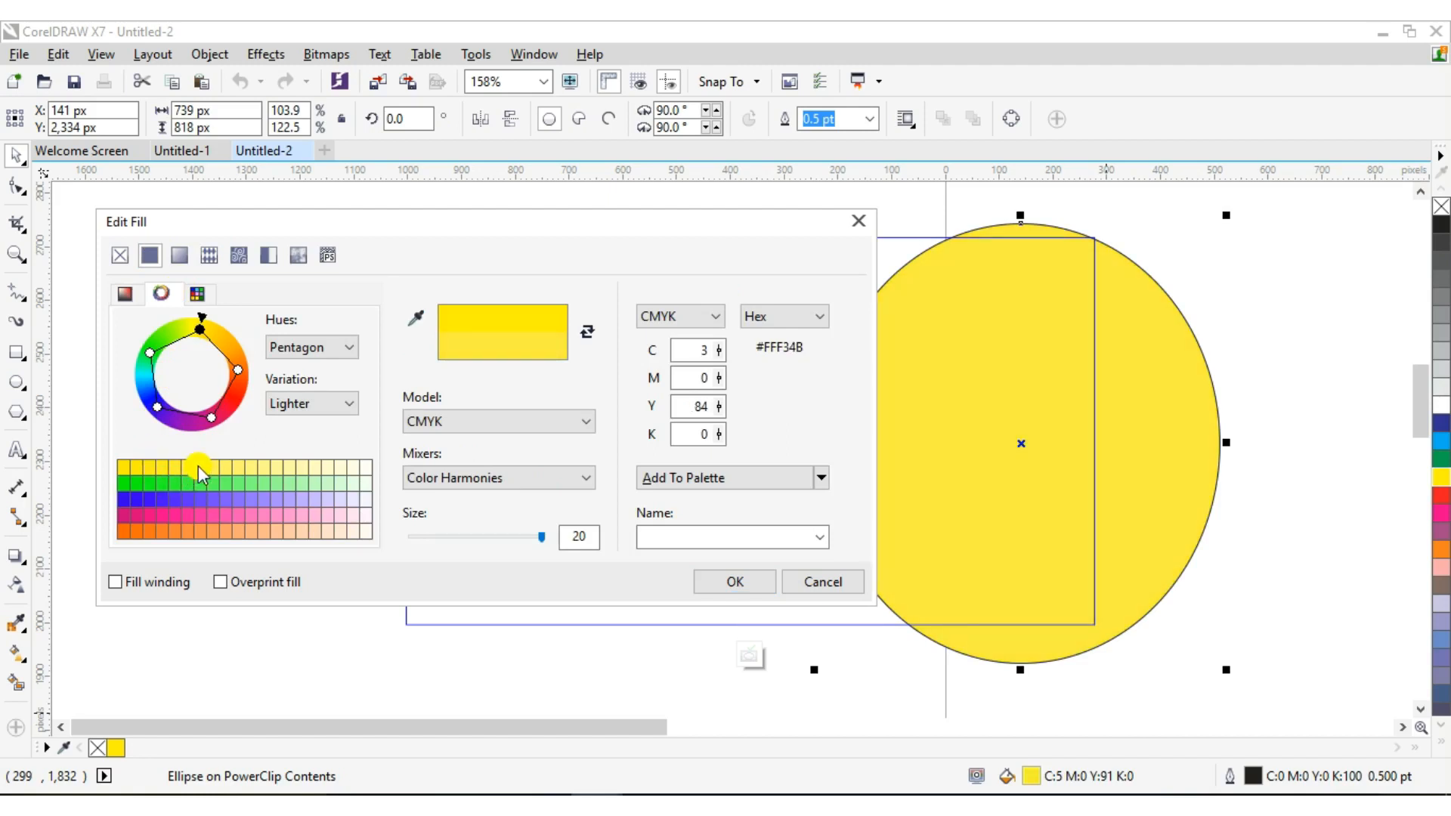
Settle on bright yellow C7 M2 Y100 K0 and apply it to the circle
click(142, 291)
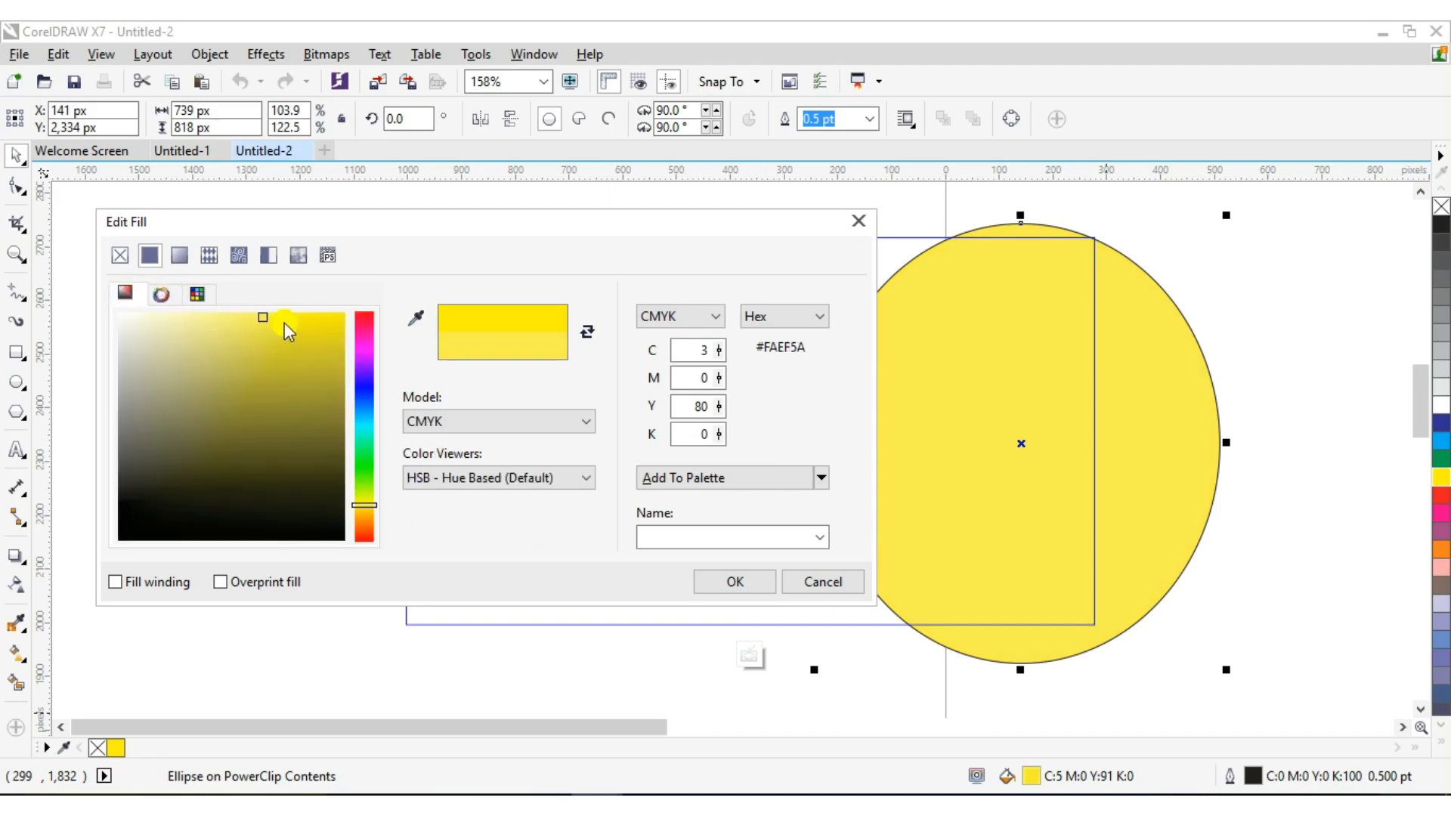
click(286, 322)
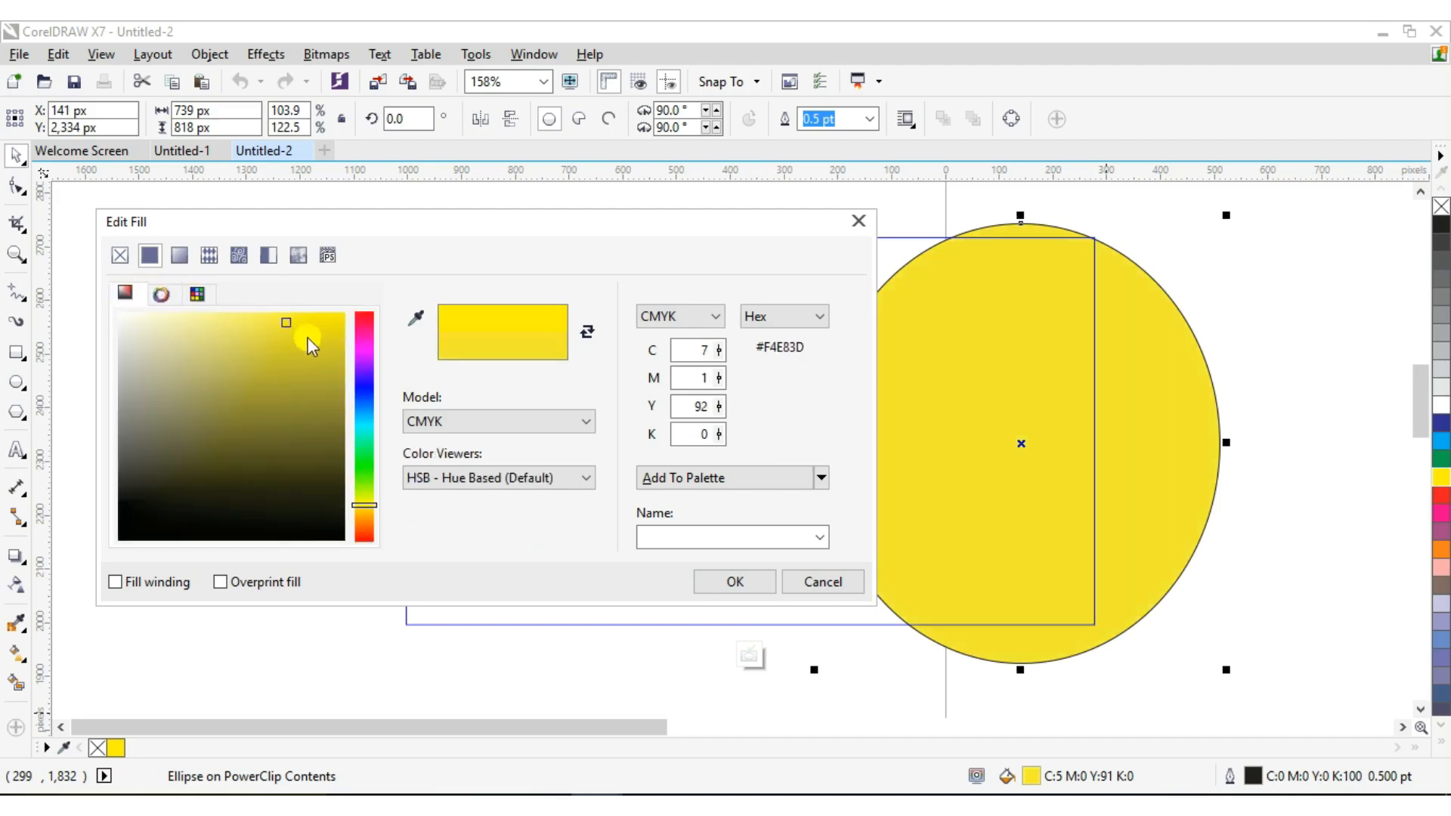
click(278, 337)
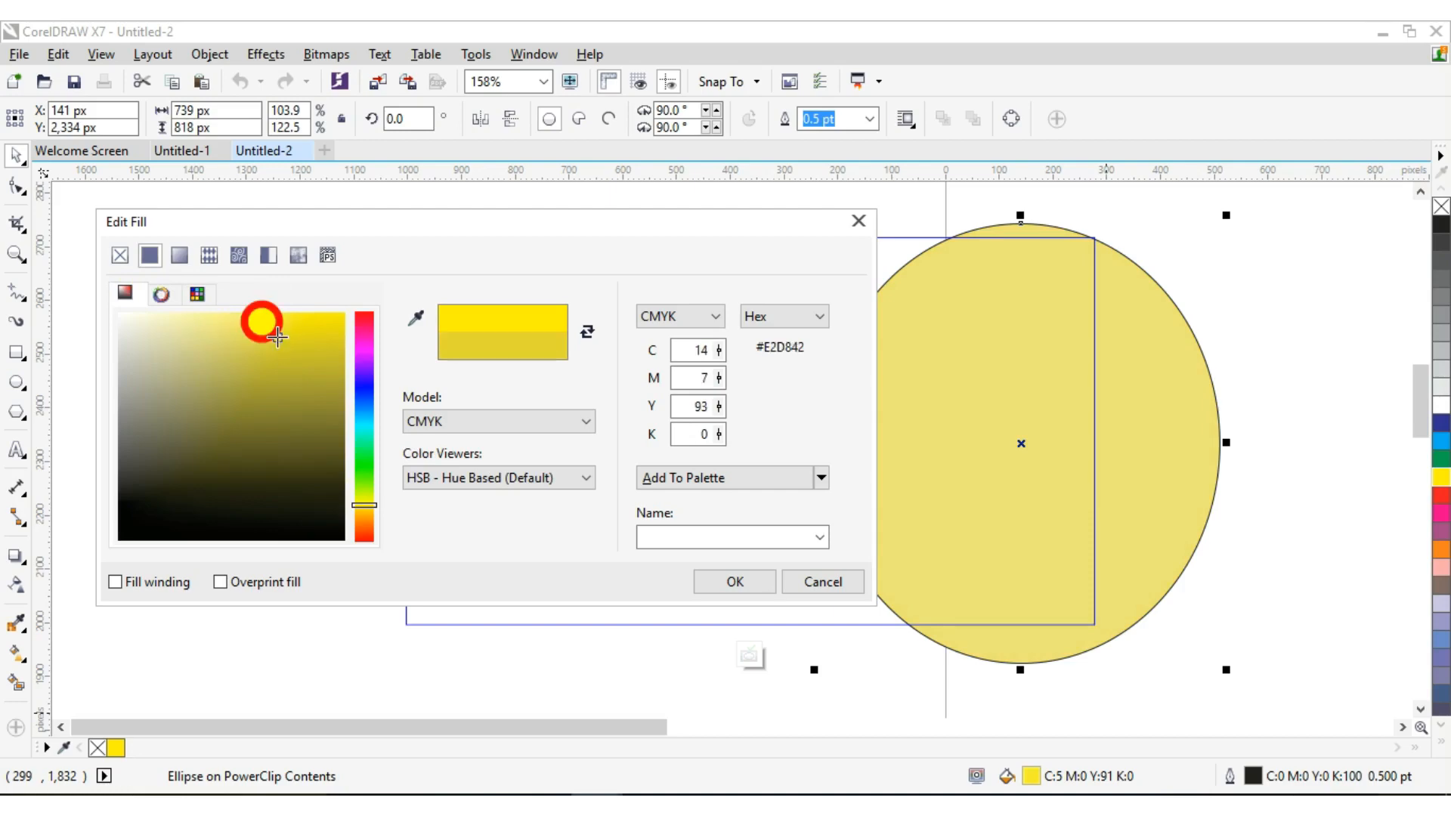
click(337, 322)
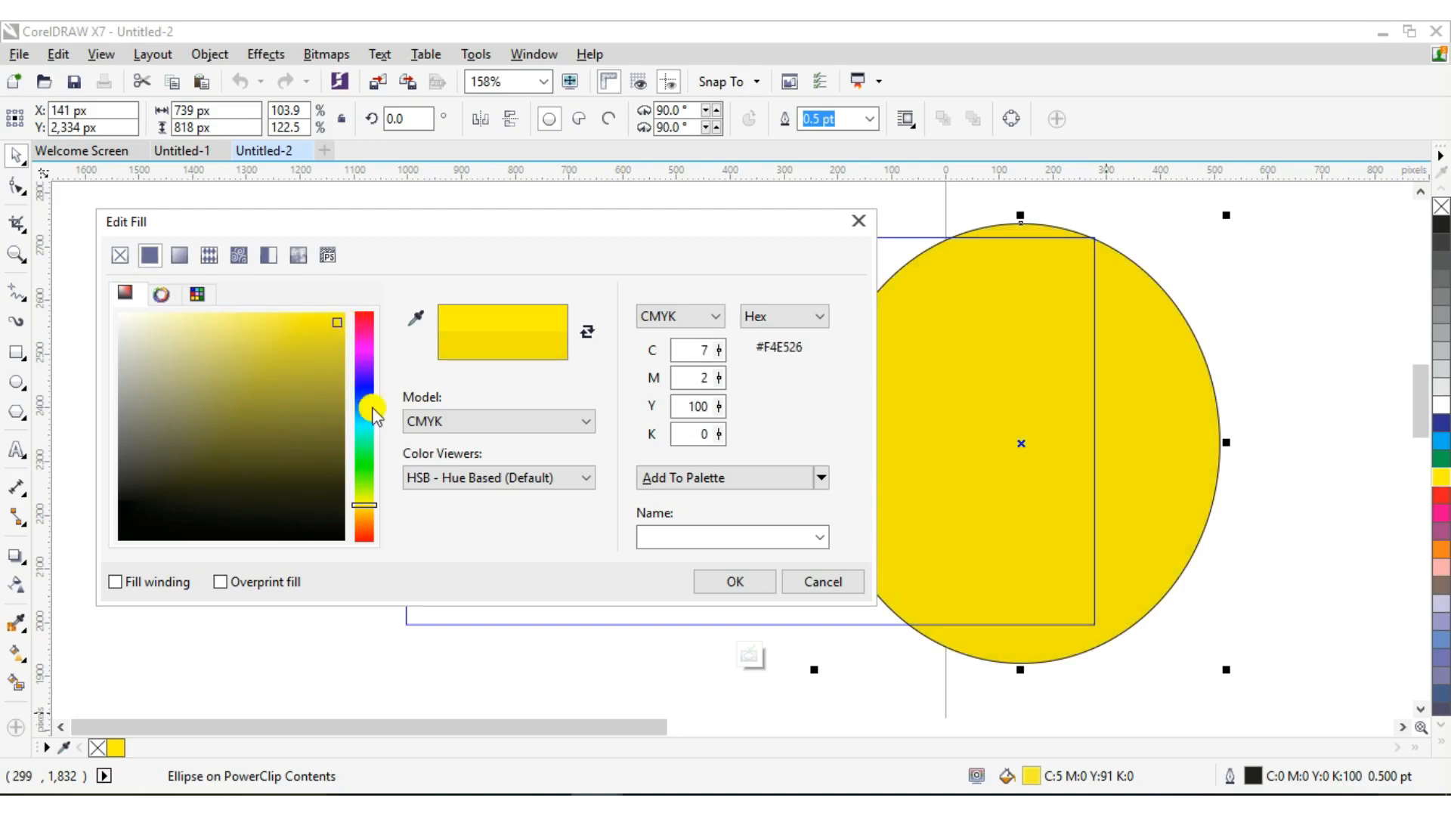
click(728, 584)
click(891, 459)
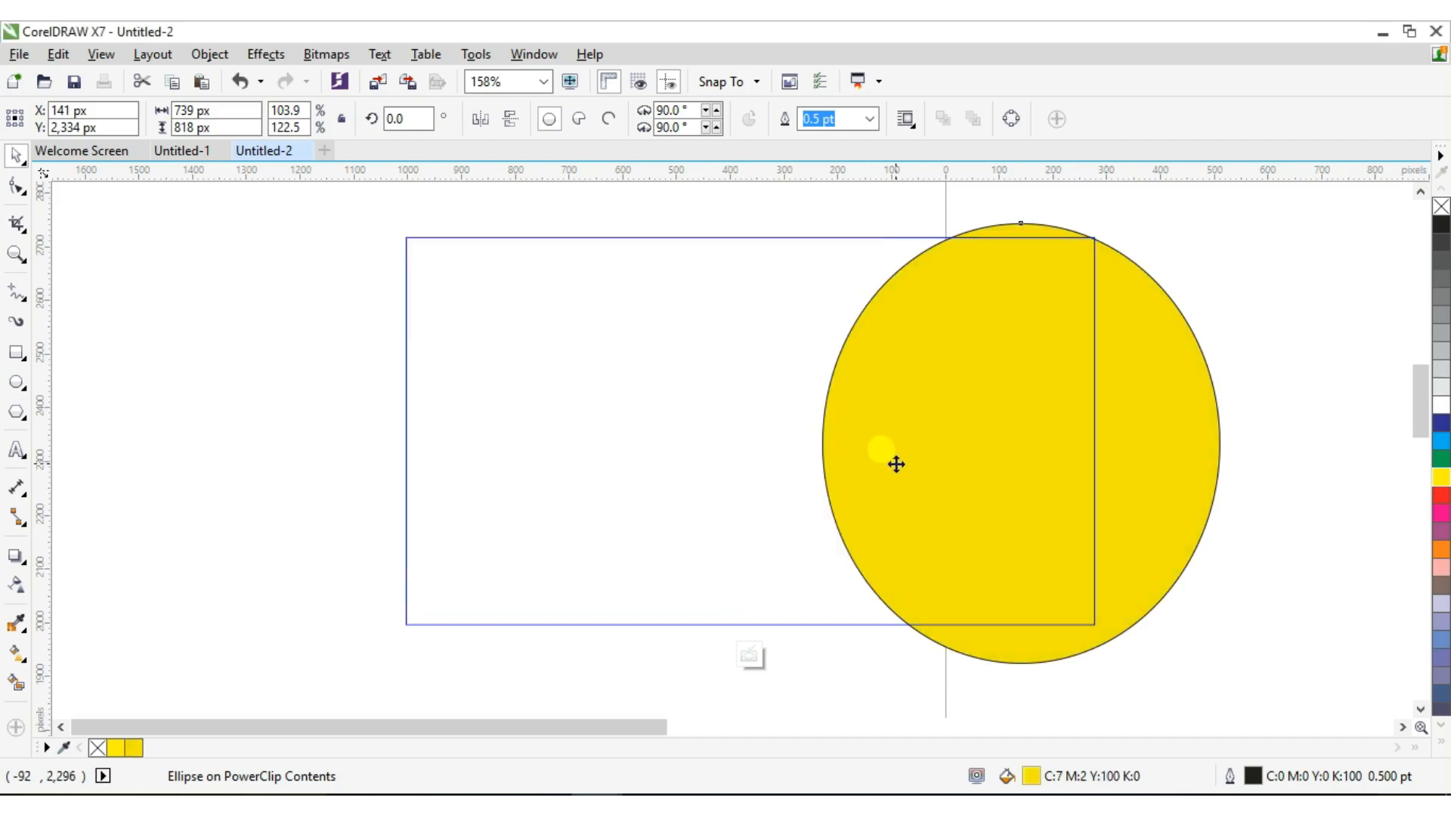
Set the circle's outline width to None and finish editing the frame's contents
double_click(1251, 777)
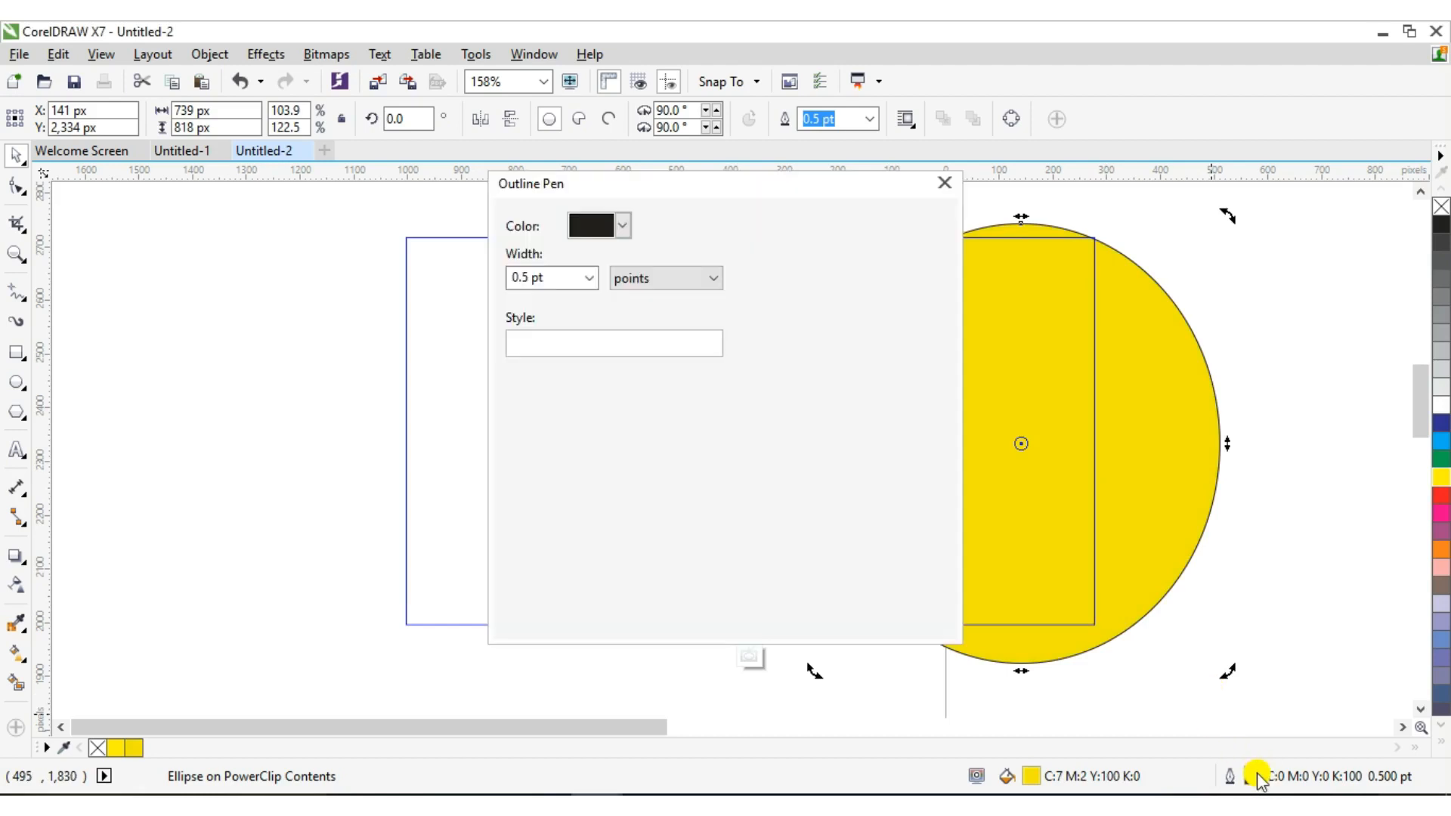
click(590, 277)
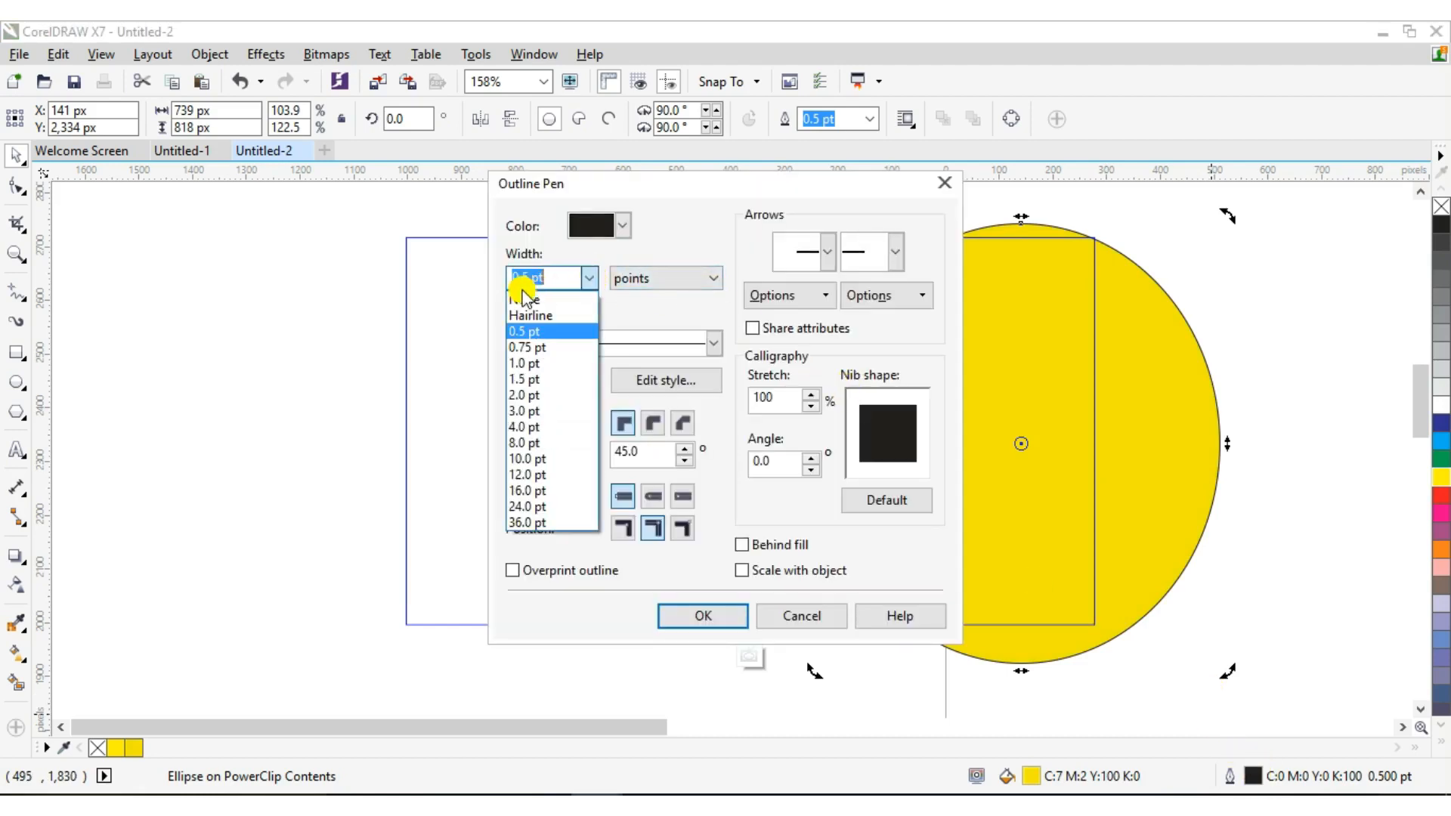
click(575, 293)
click(706, 614)
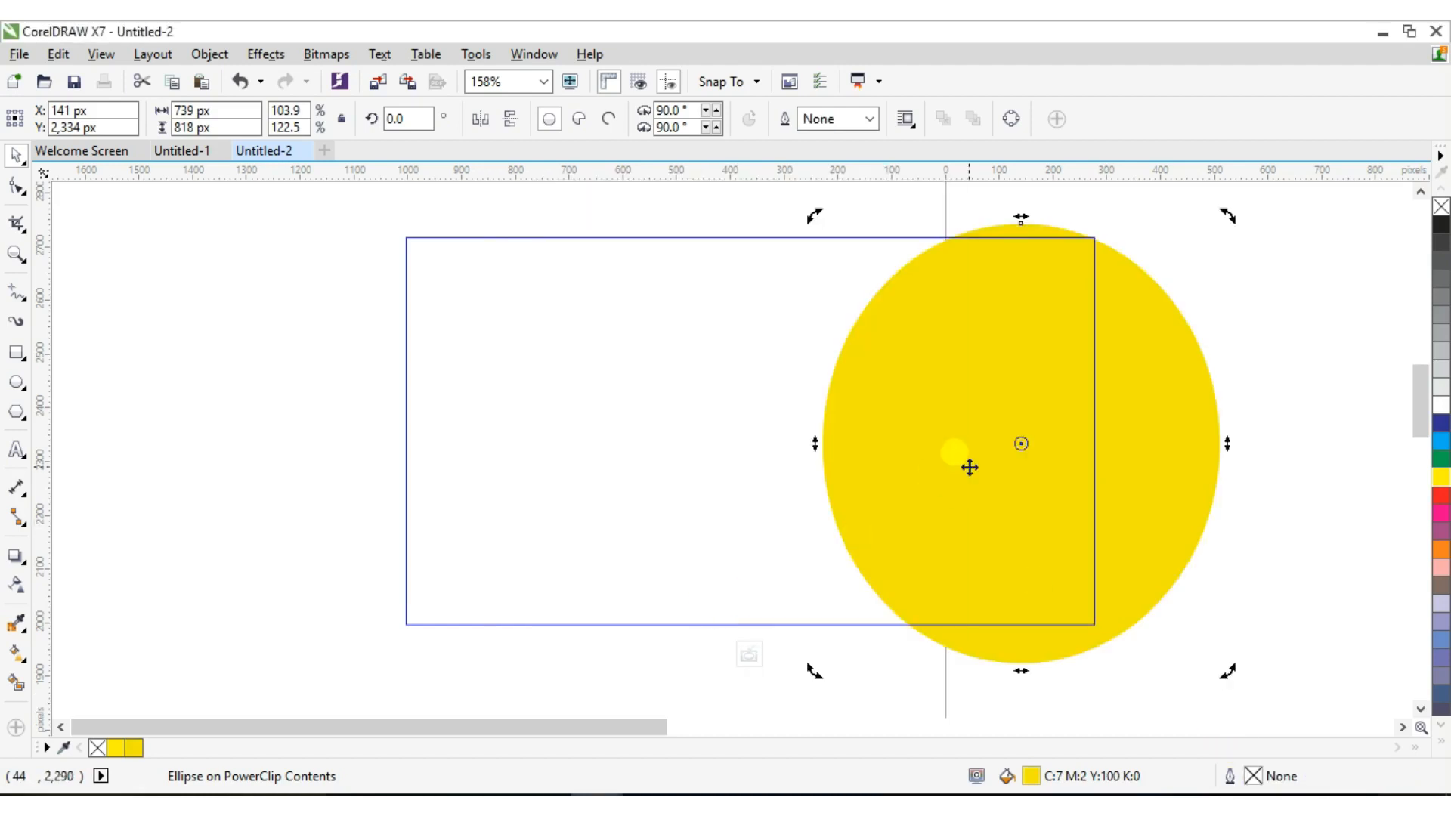
right_click(970, 466)
click(1047, 279)
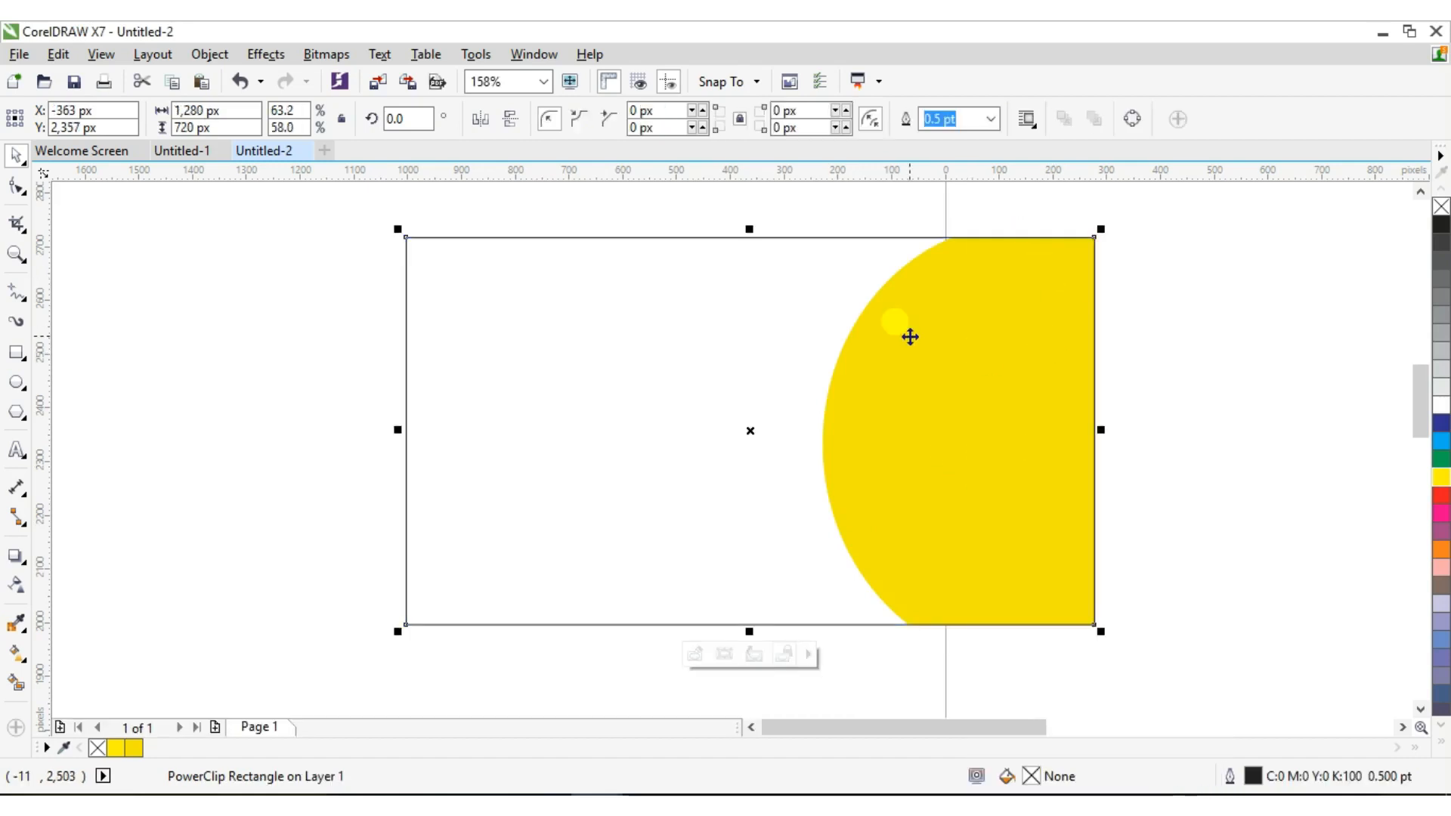
Import the man-with-hand-out PNG and place it on the canvas
key(ctrl+i)
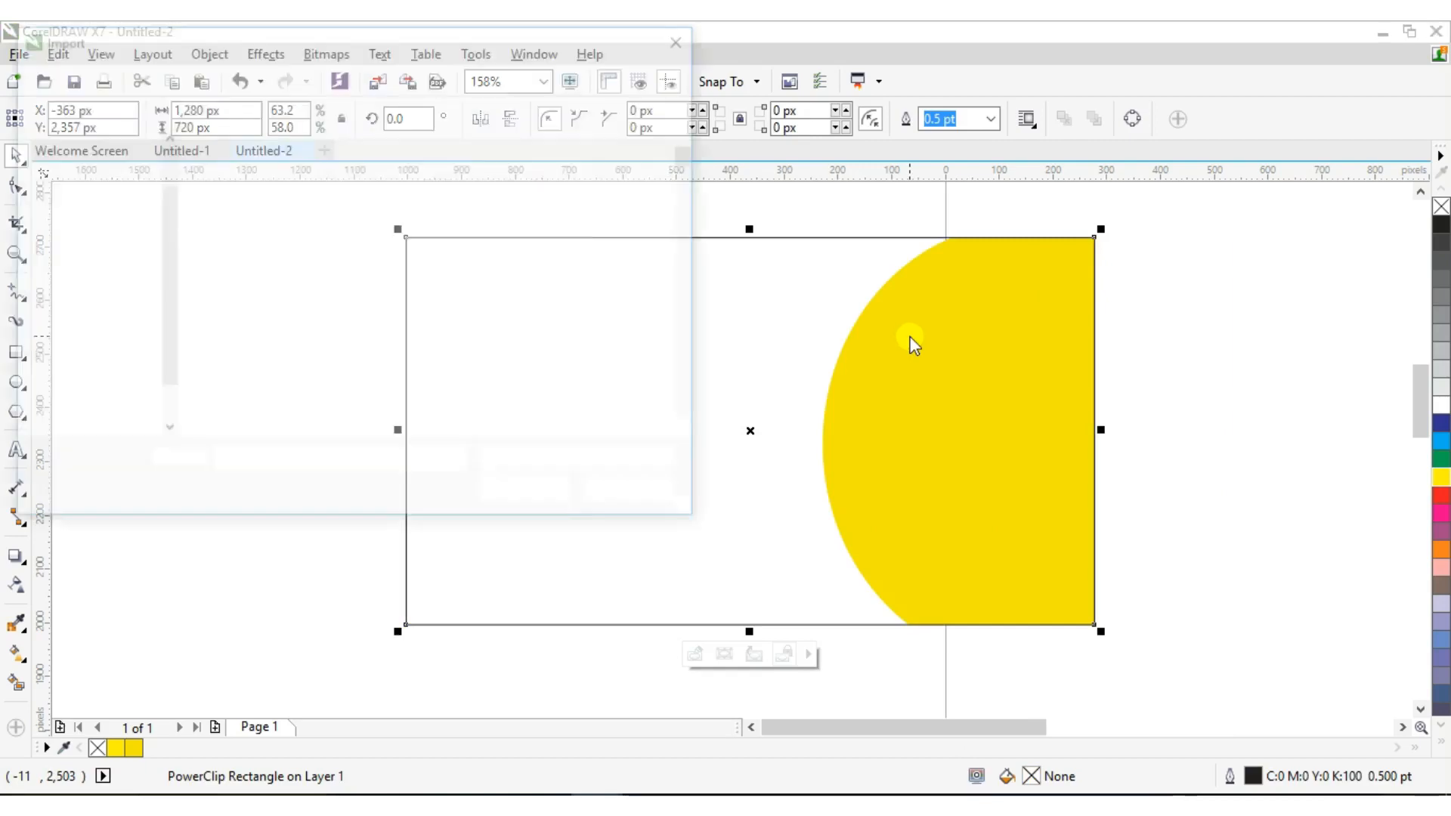
drag(691, 159, 690, 201)
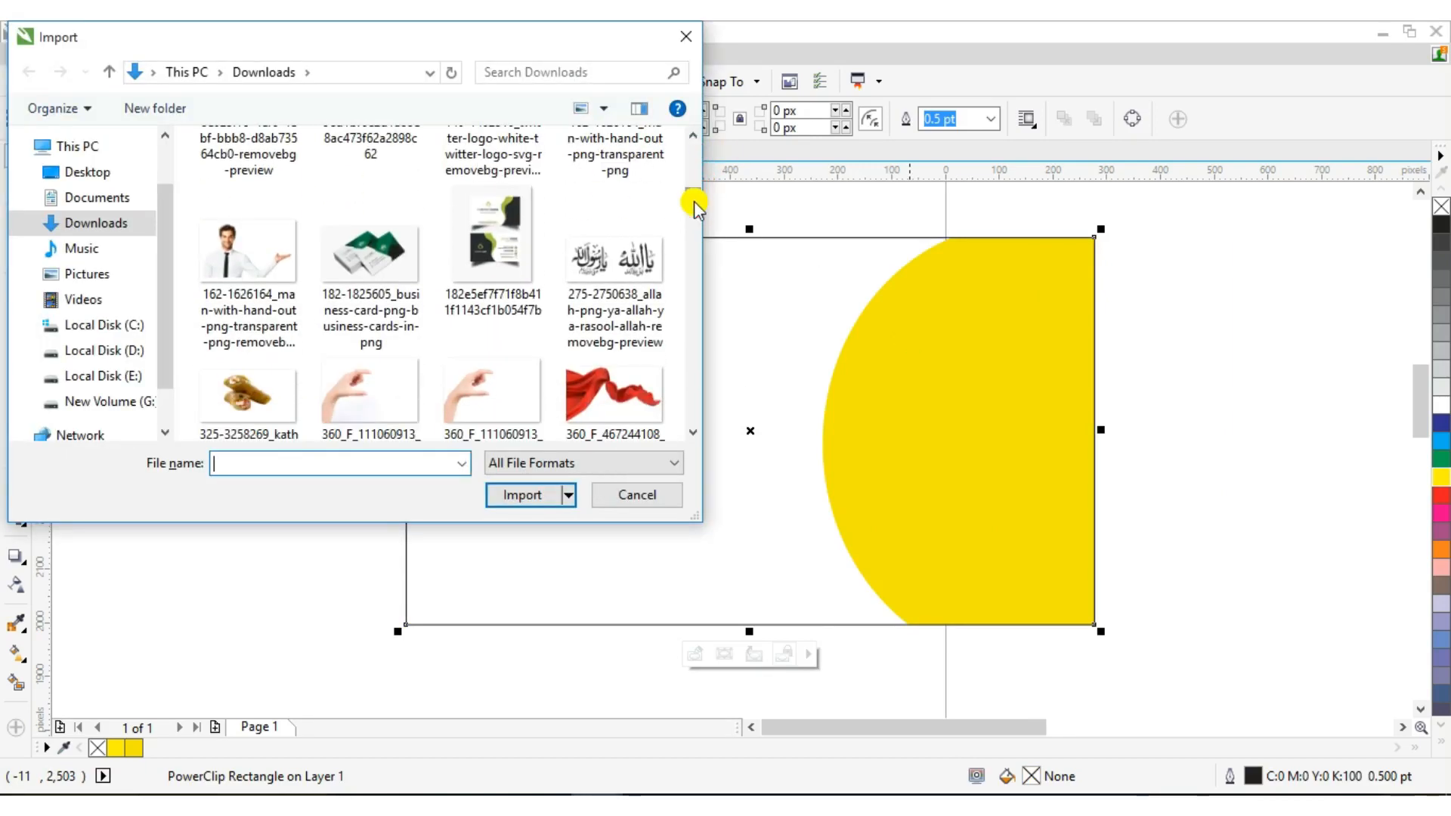
click(239, 307)
click(539, 522)
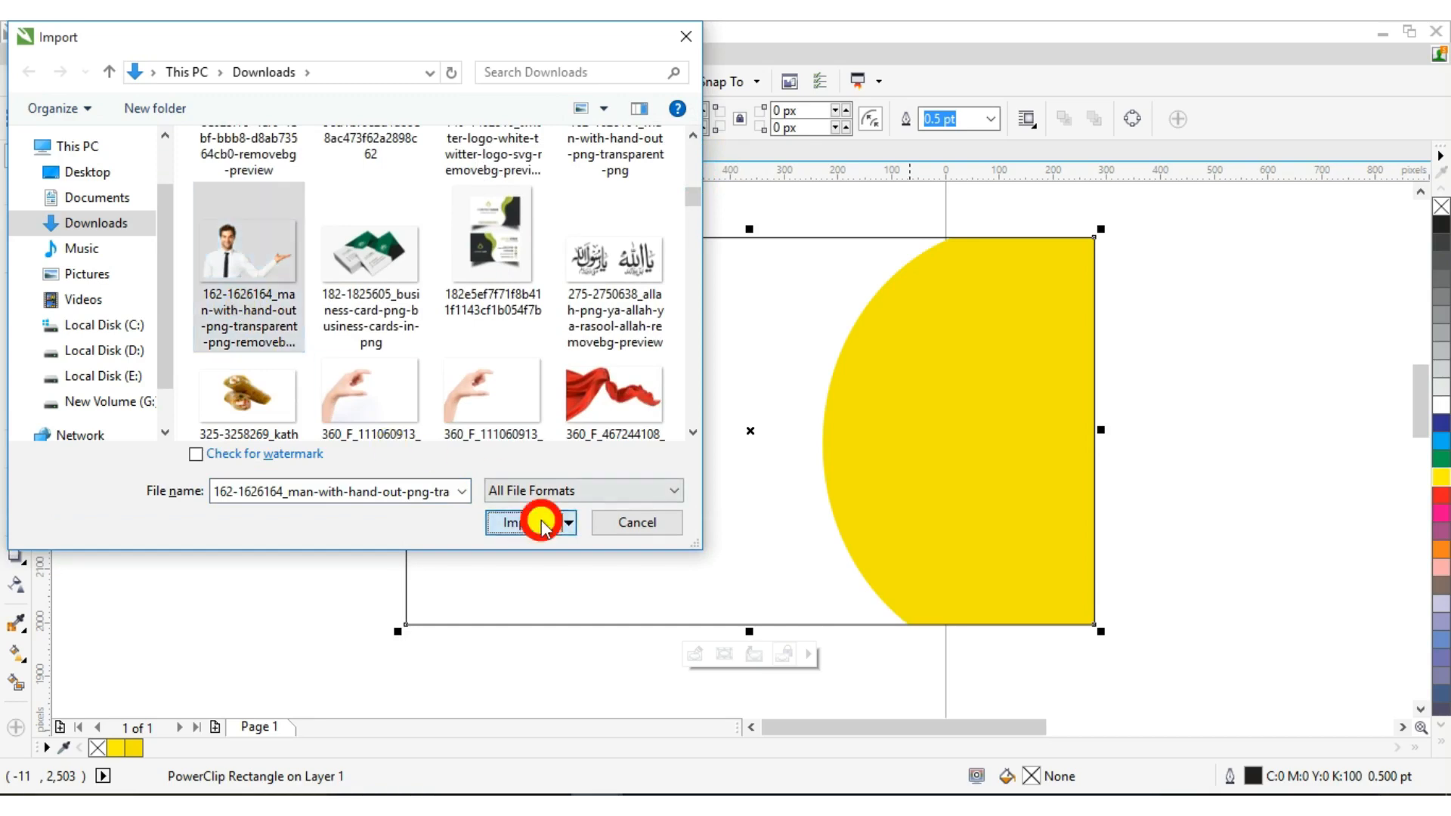
drag(215, 294, 537, 503)
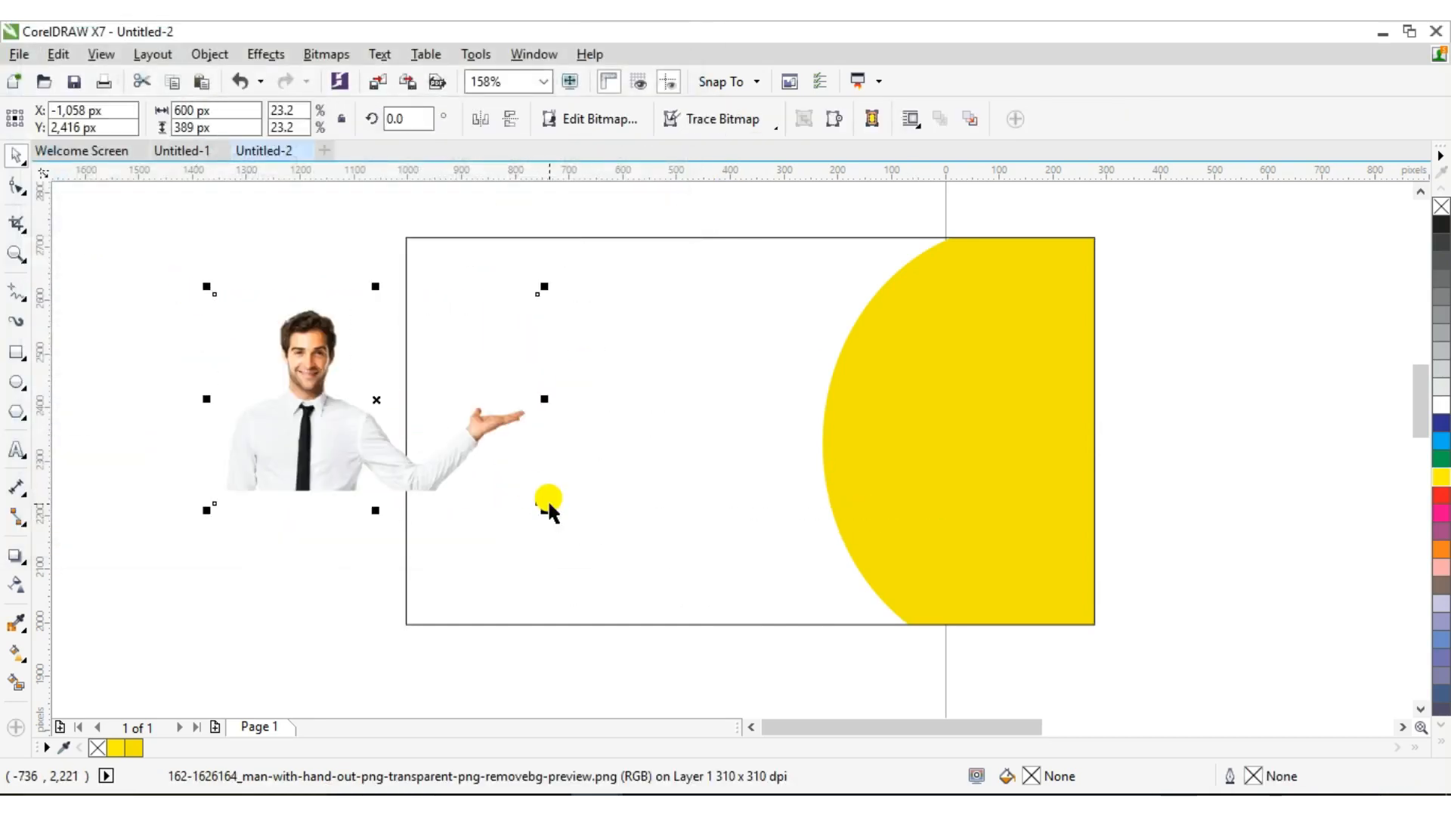
Enlarge the man image to 826 × 535 px and move it to the lower left
drag(366, 423, 292, 393)
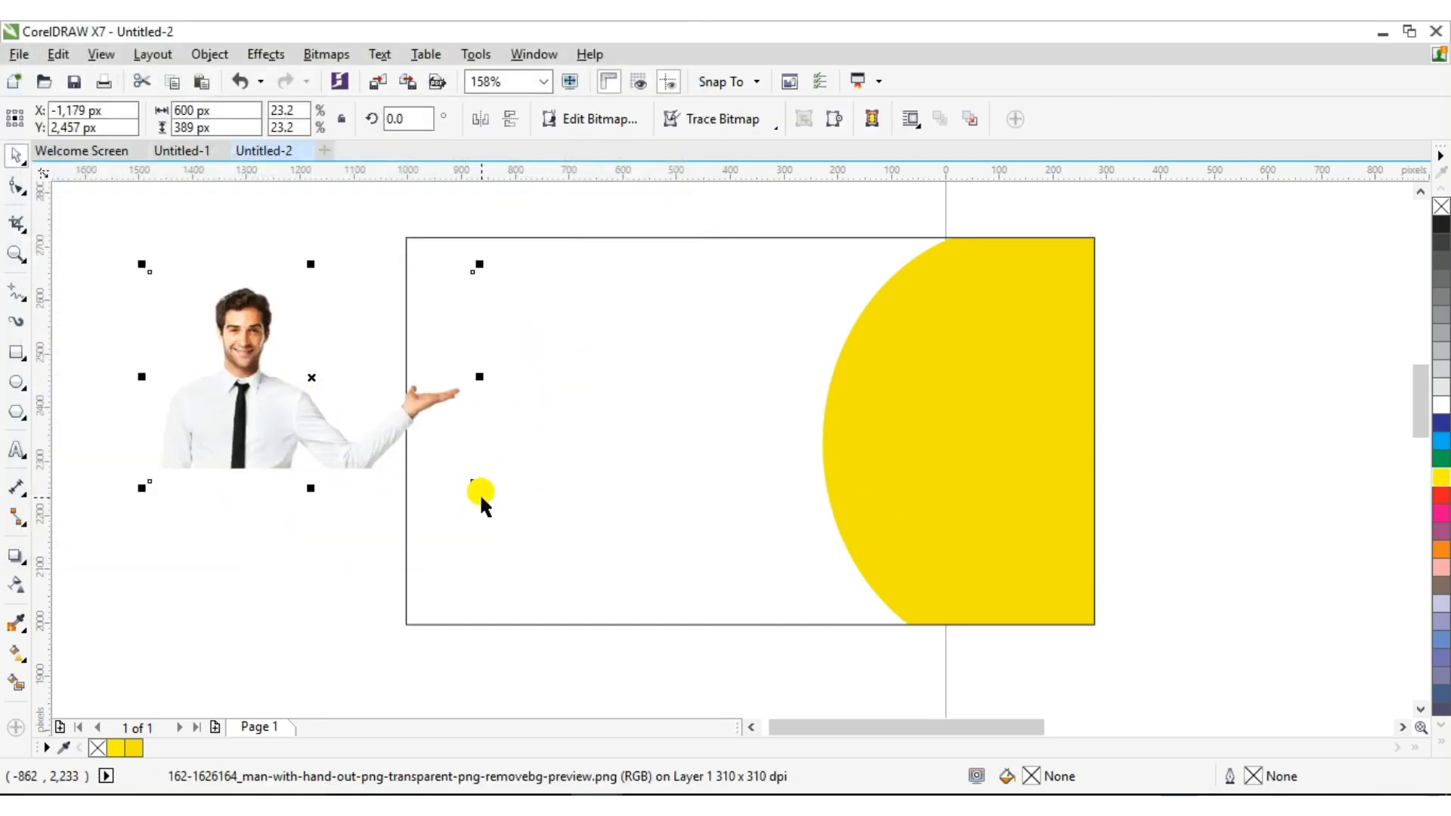
drag(479, 491, 600, 601)
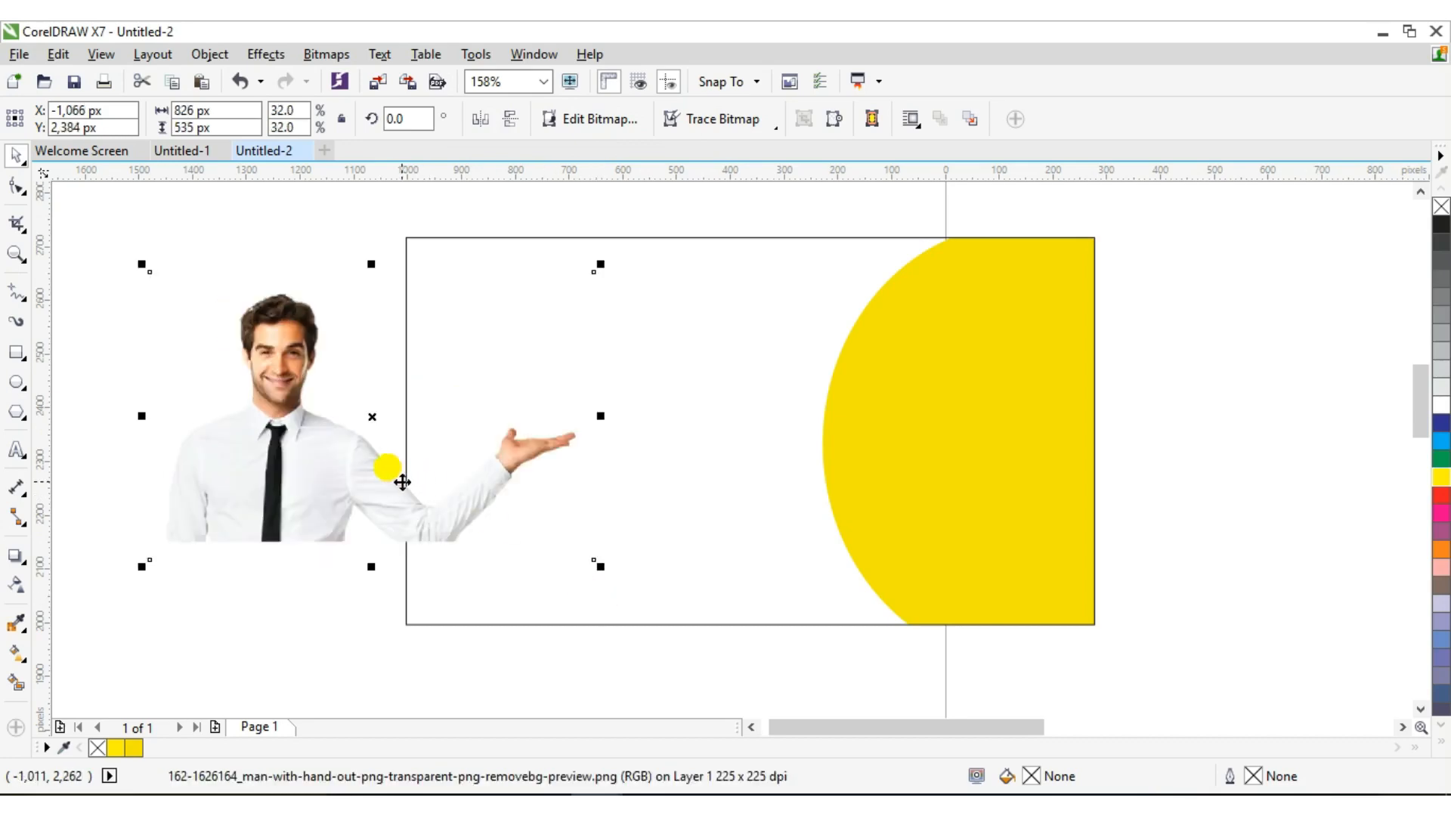
drag(402, 482, 350, 467)
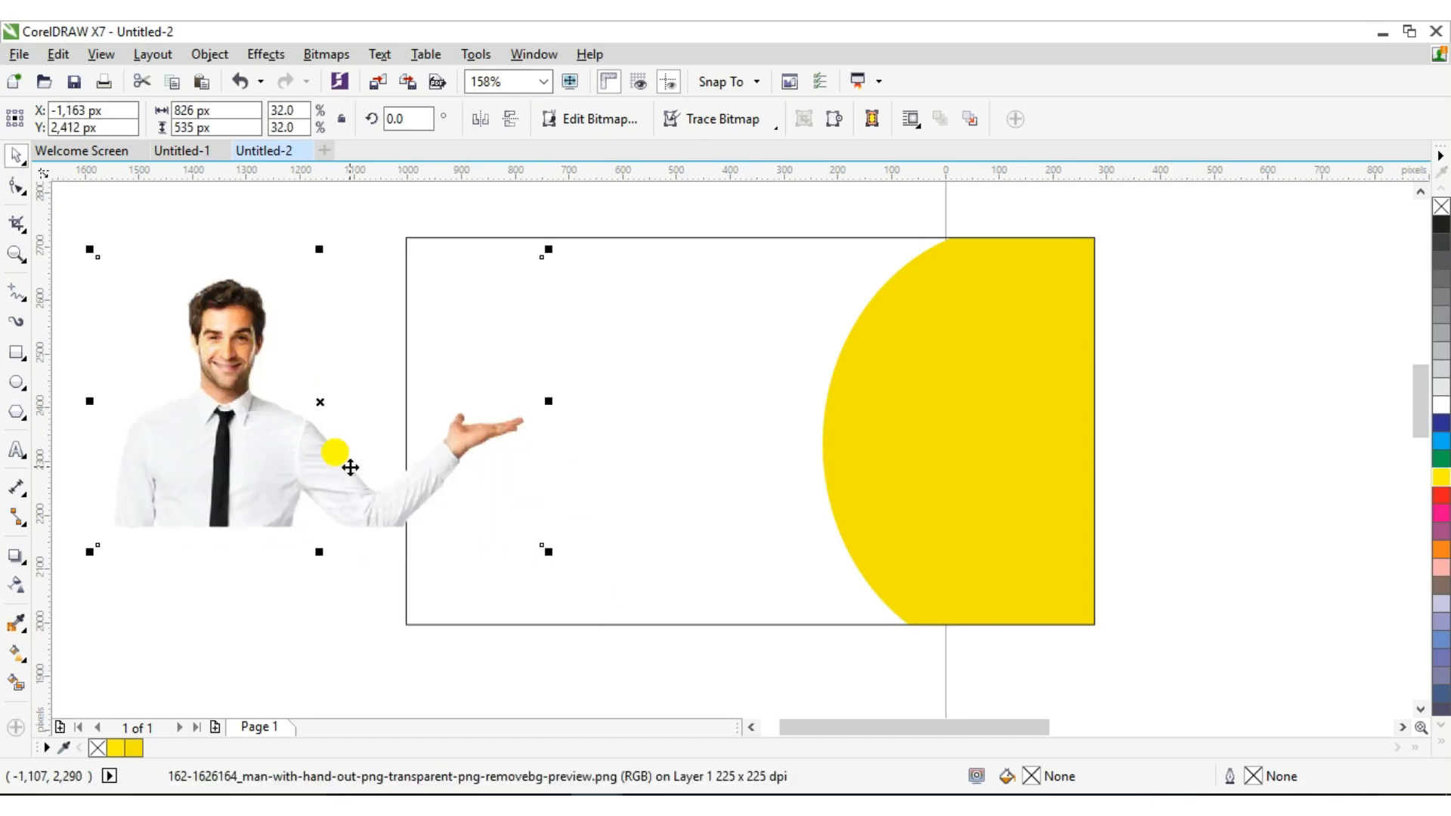
click(495, 119)
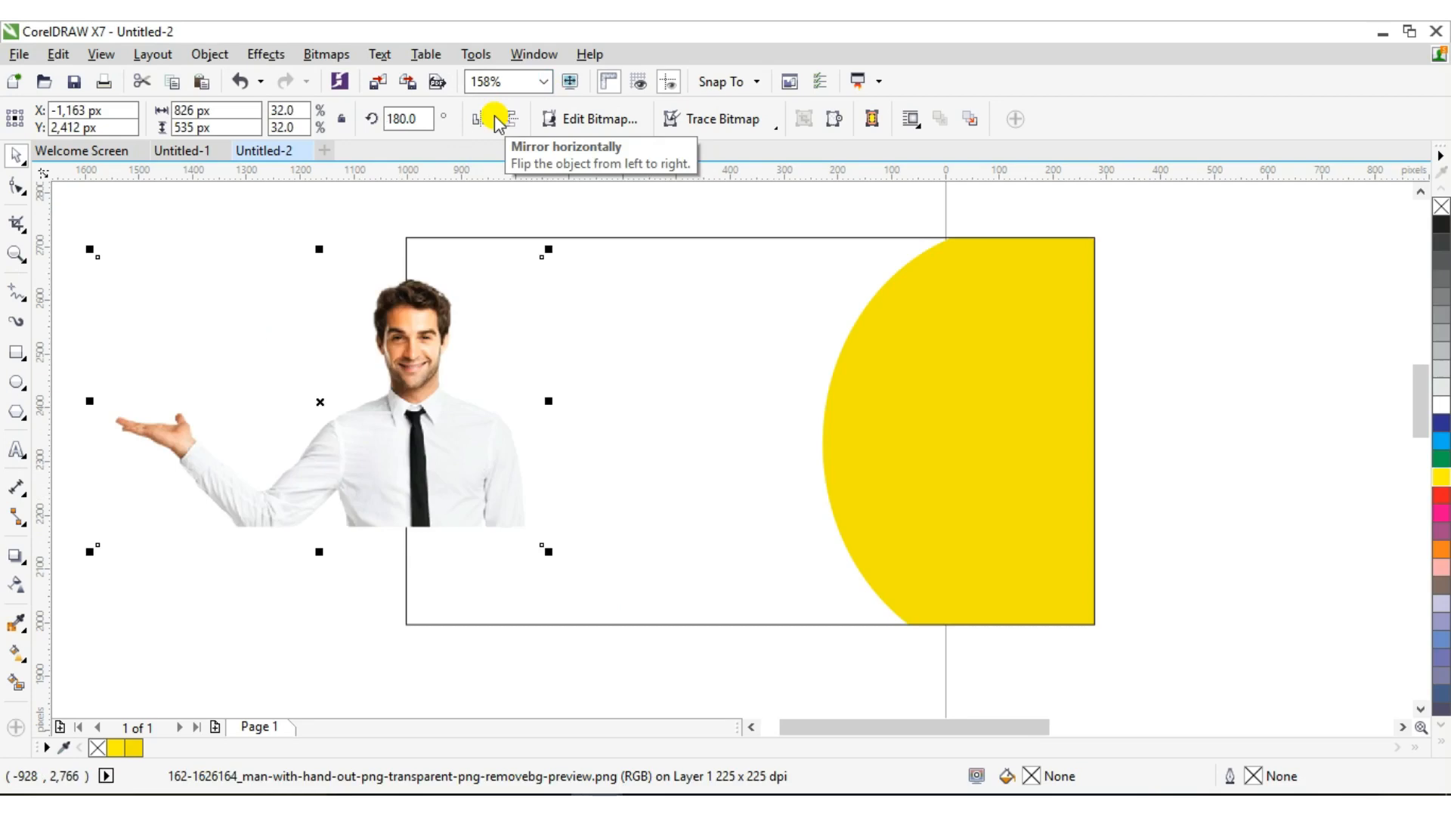
click(495, 119)
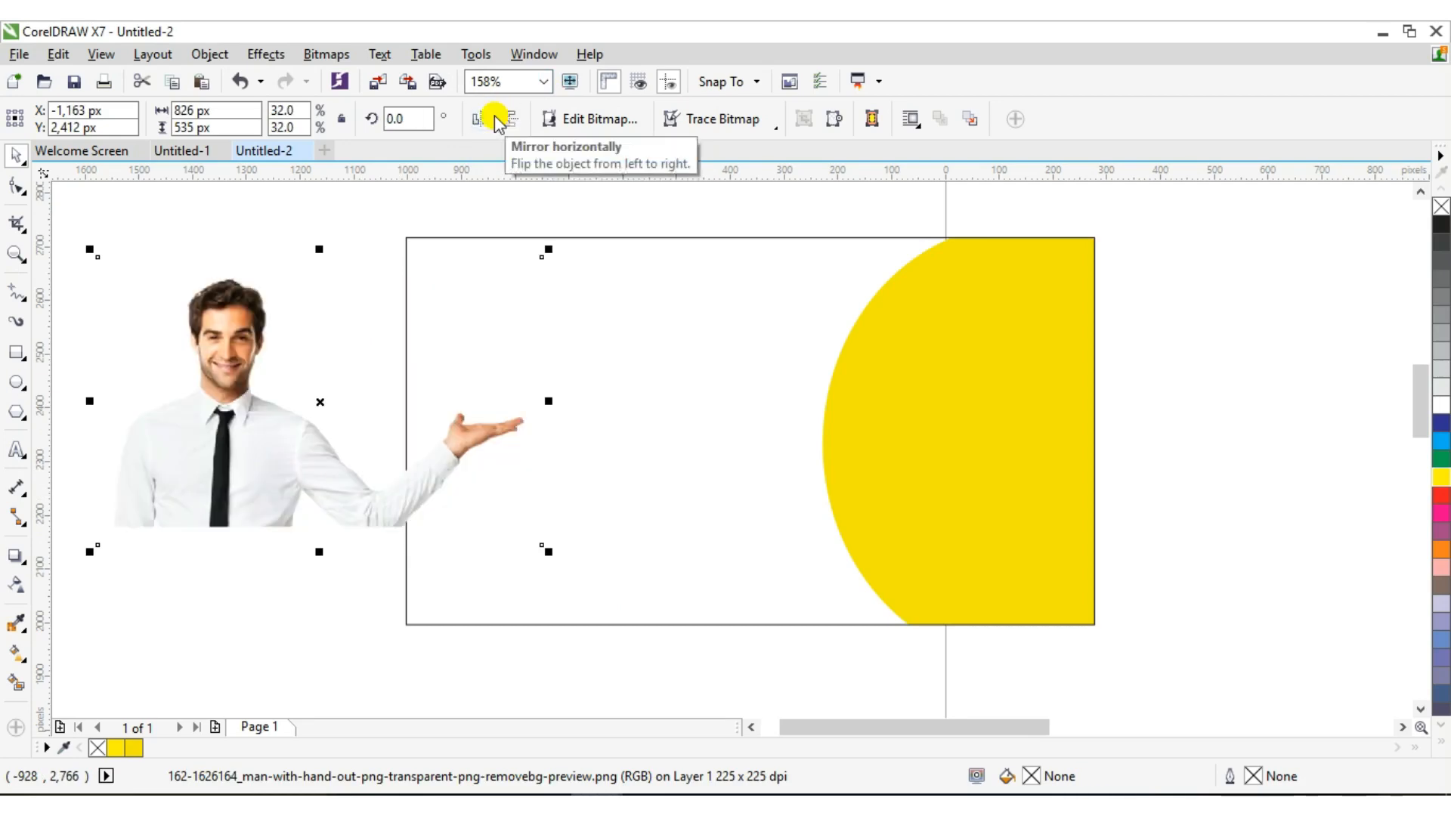
click(488, 120)
click(487, 119)
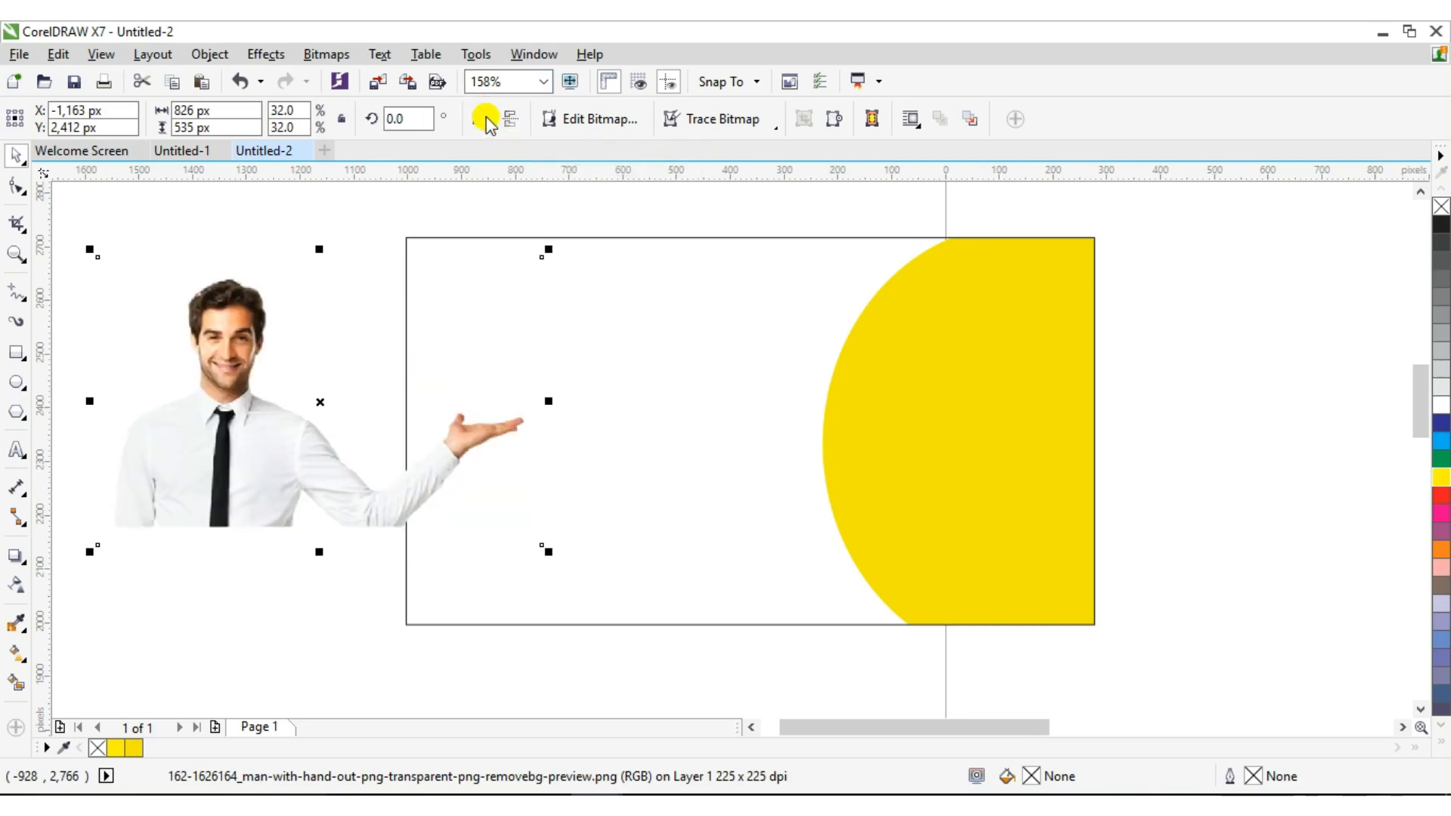
drag(319, 423, 352, 656)
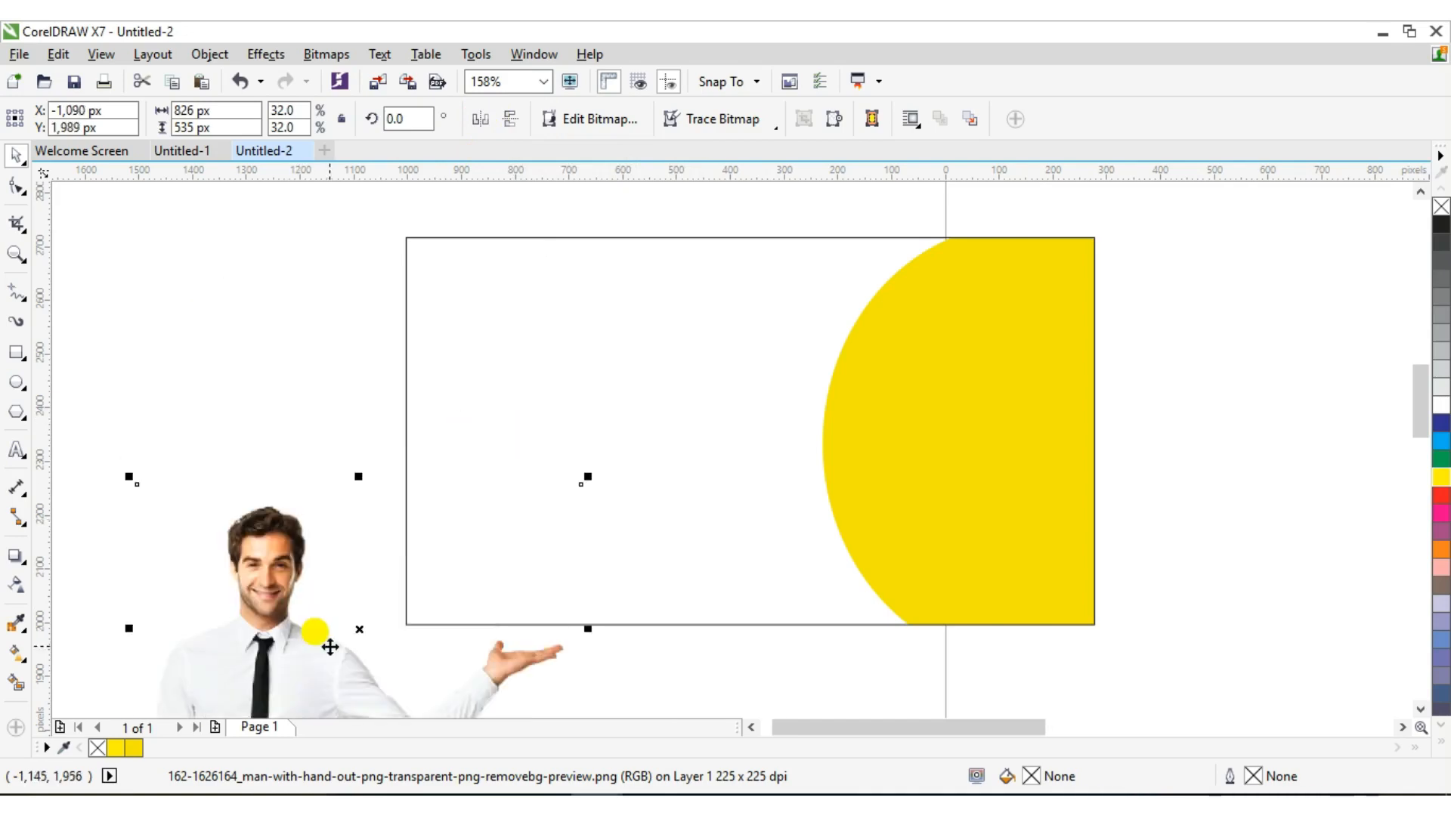
click(910, 447)
Inside the frame, mirror the yellow circle and shift it to the frame's left edge
right_click(910, 448)
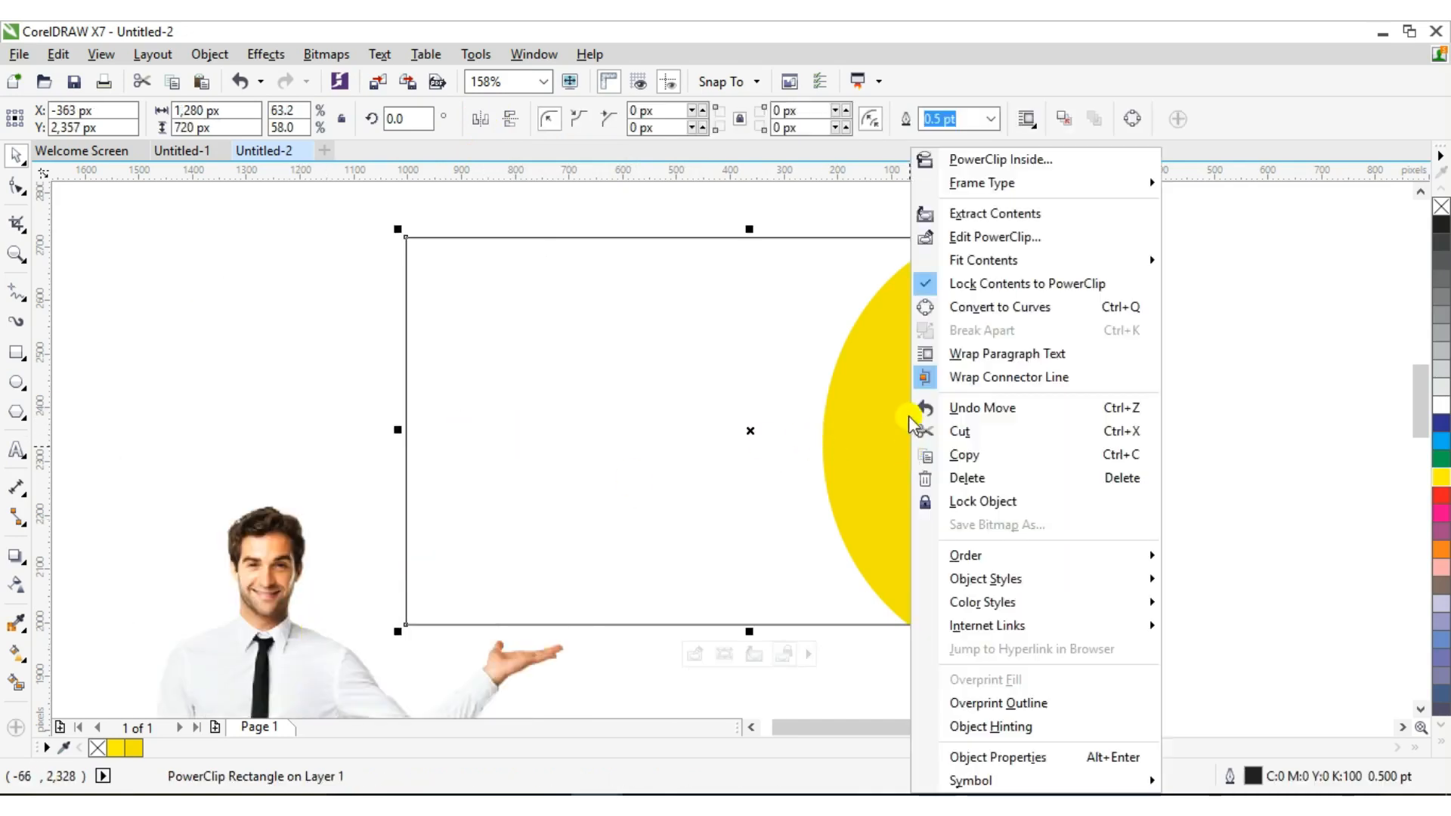
click(954, 238)
click(929, 360)
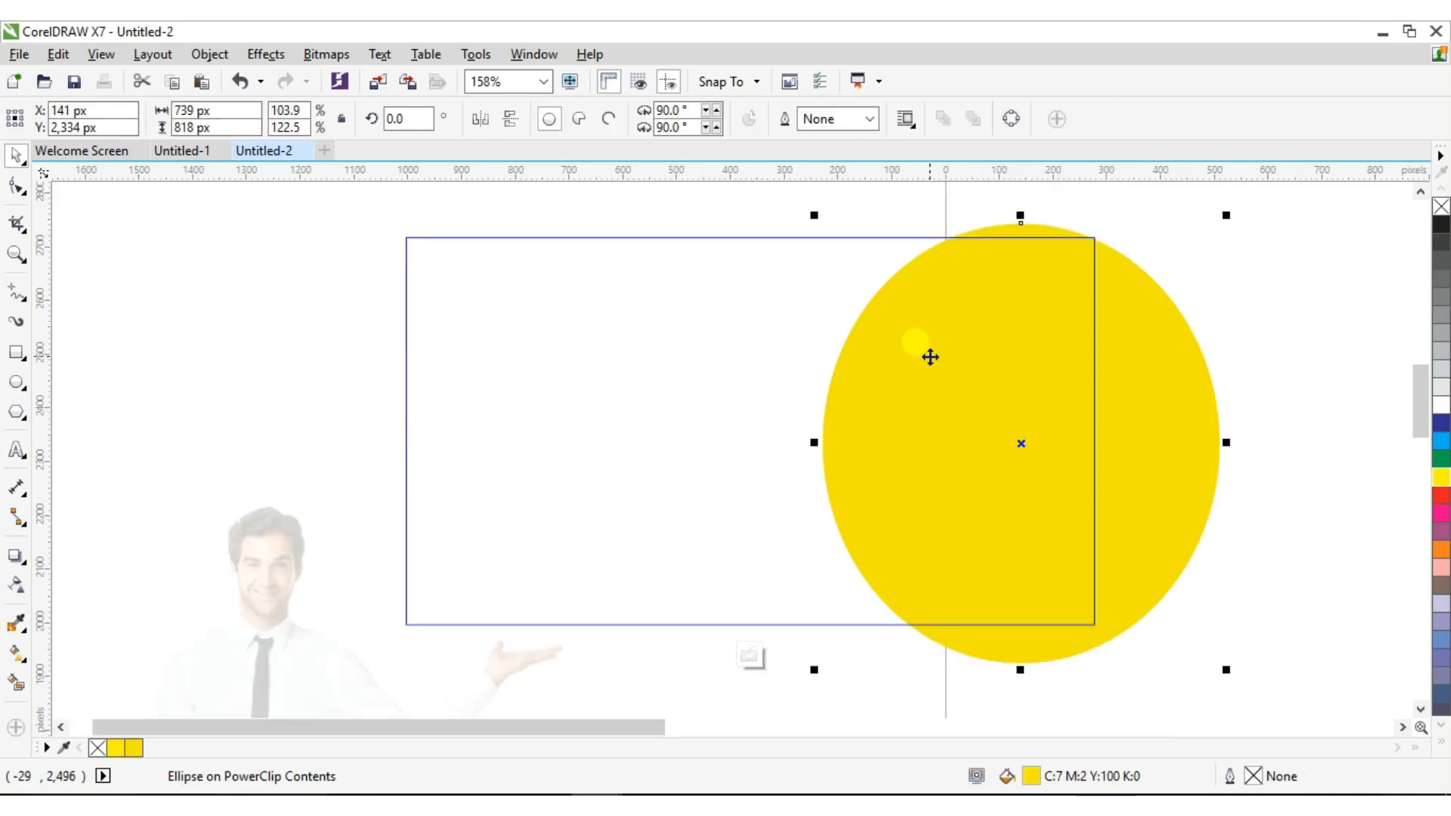
click(488, 110)
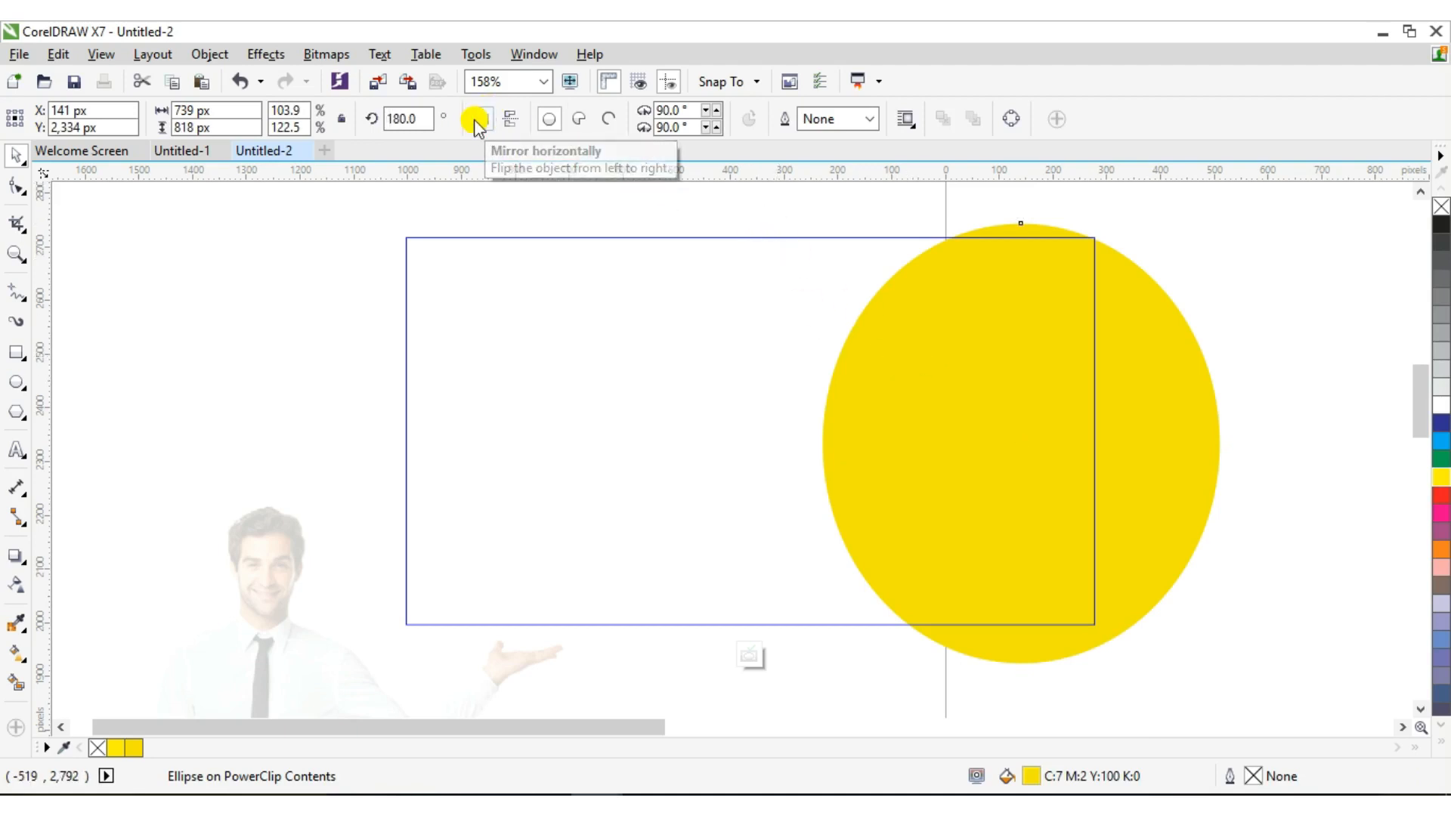
click(477, 111)
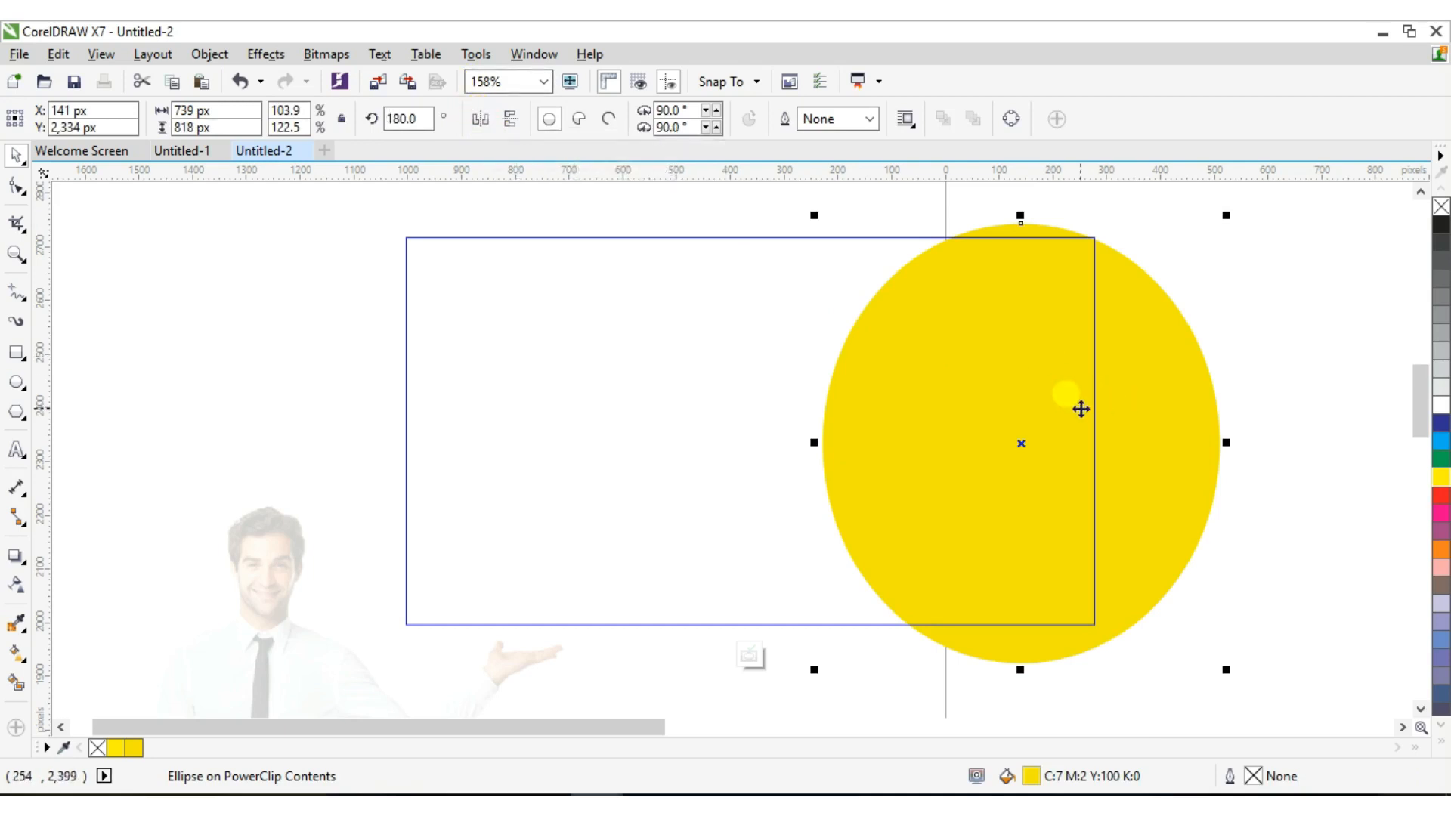
drag(1073, 408, 506, 393)
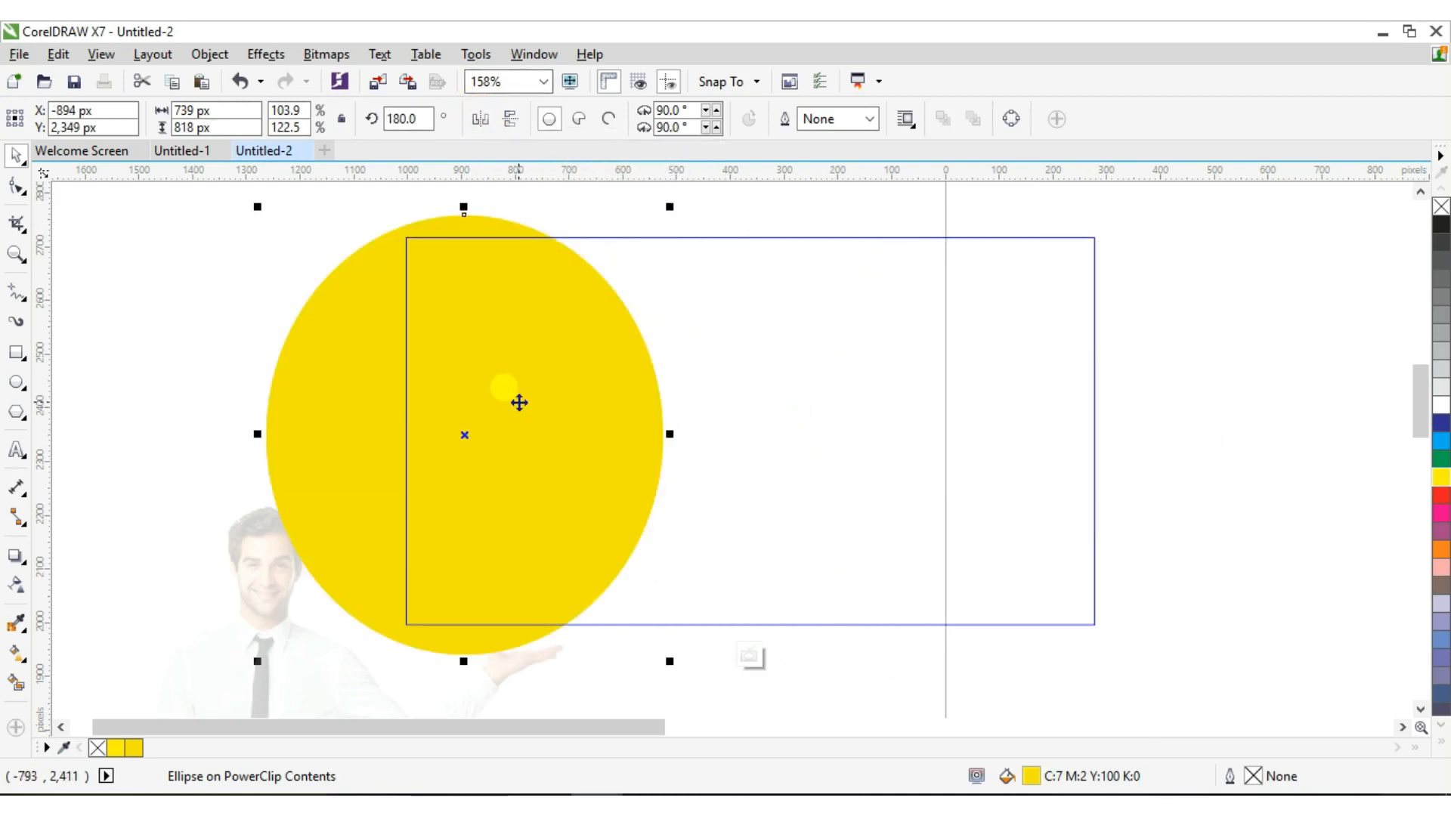
click(477, 121)
click(510, 120)
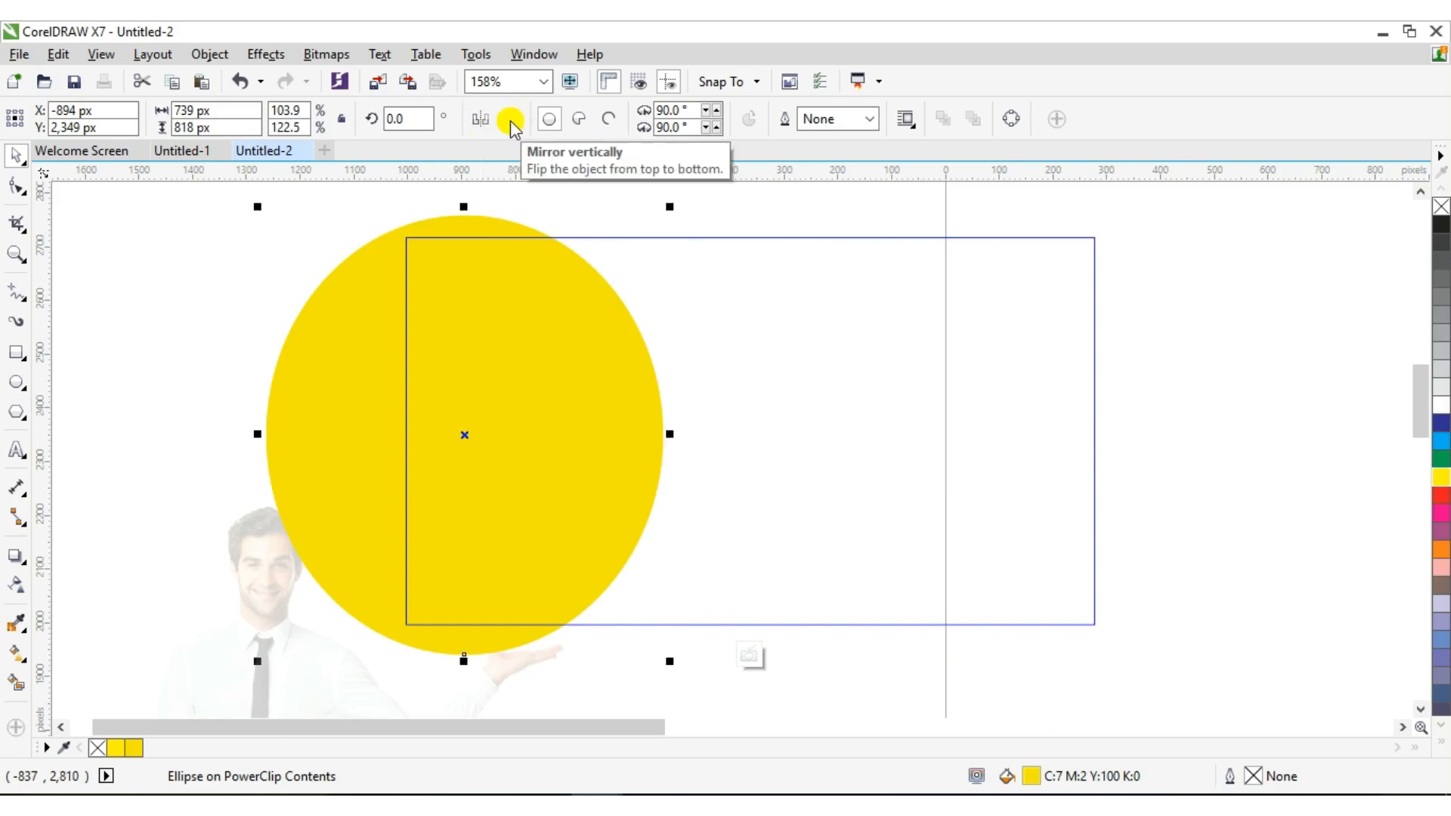
drag(483, 297, 446, 285)
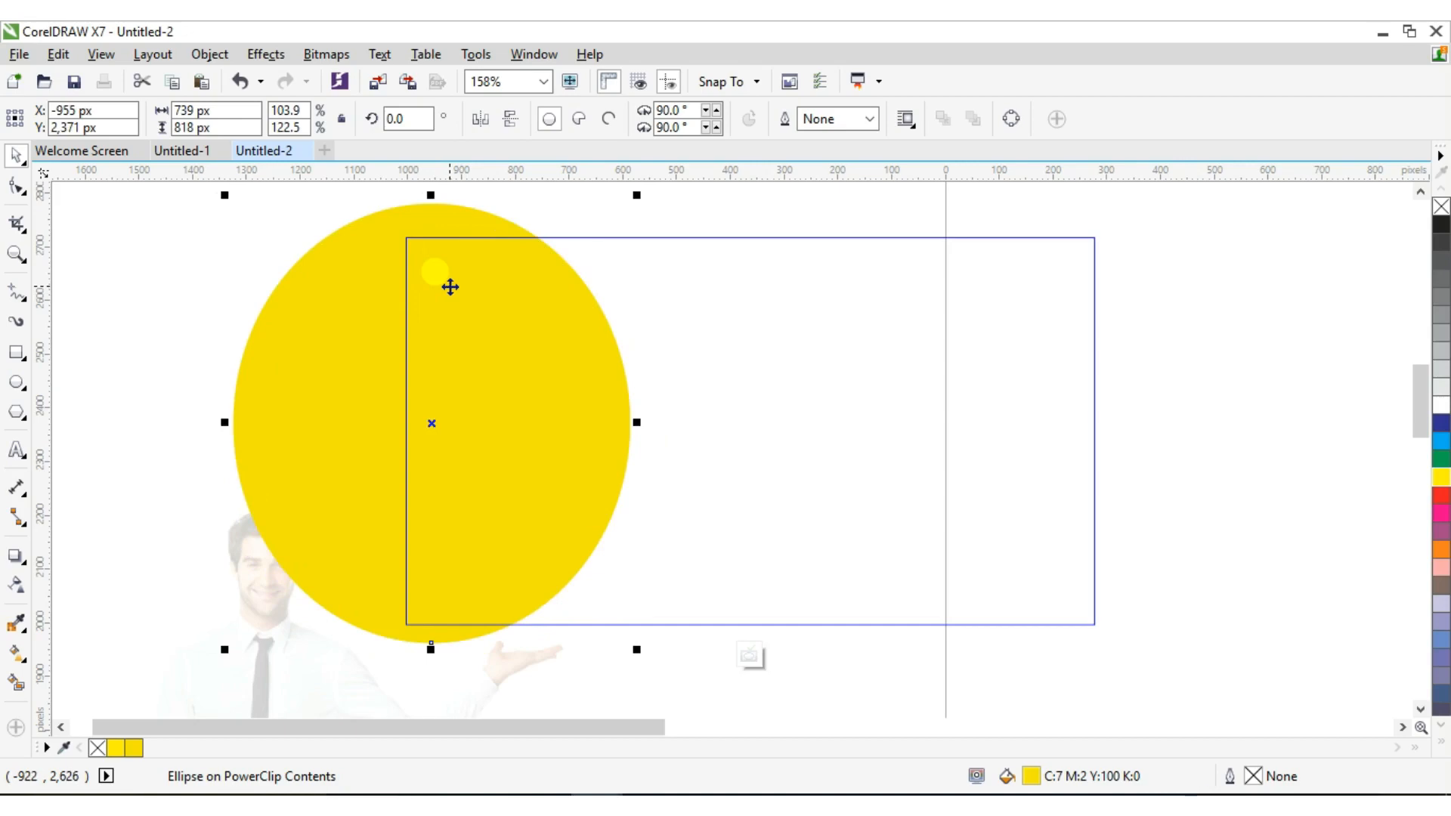
right_click(450, 288)
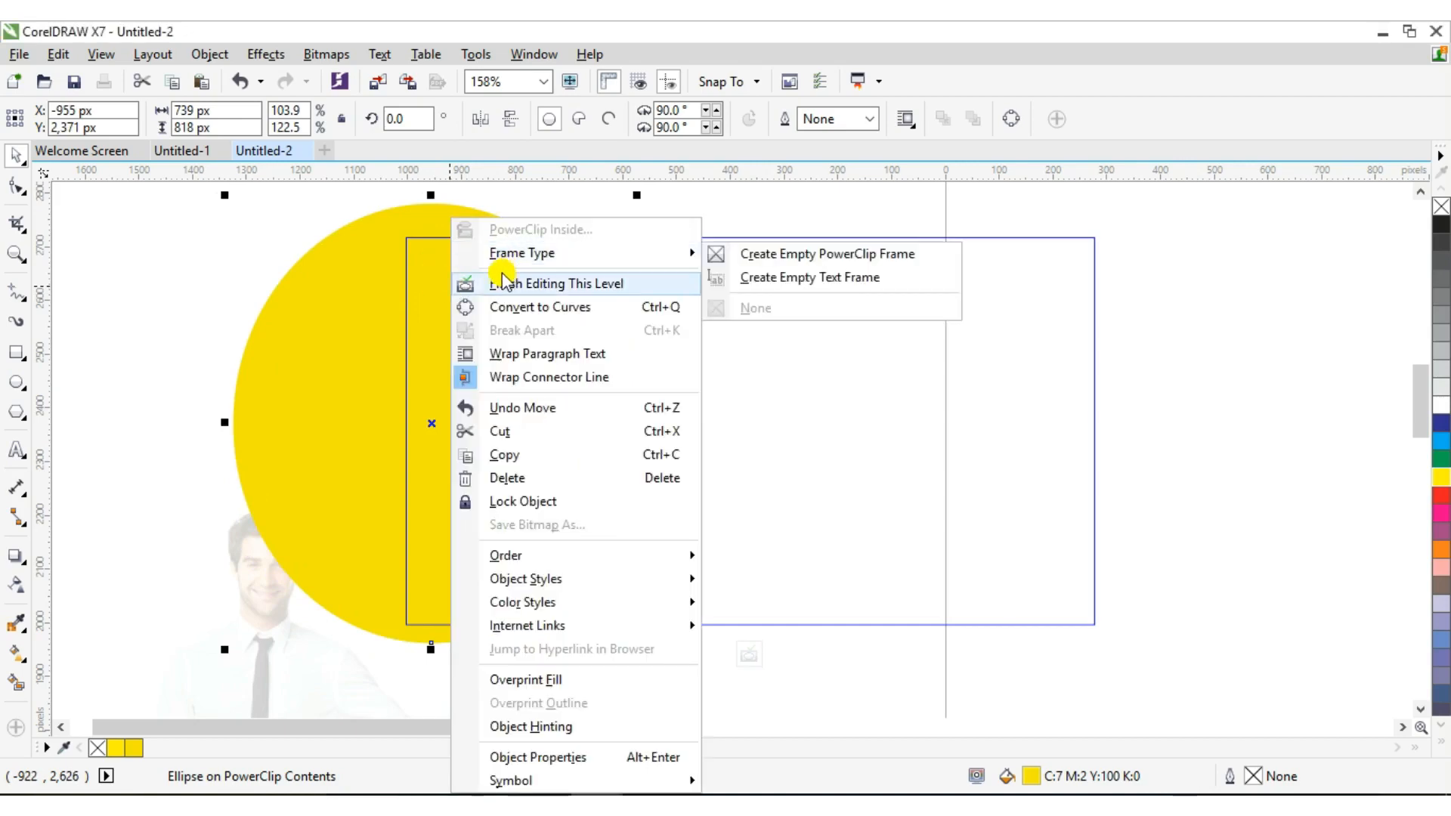
click(502, 281)
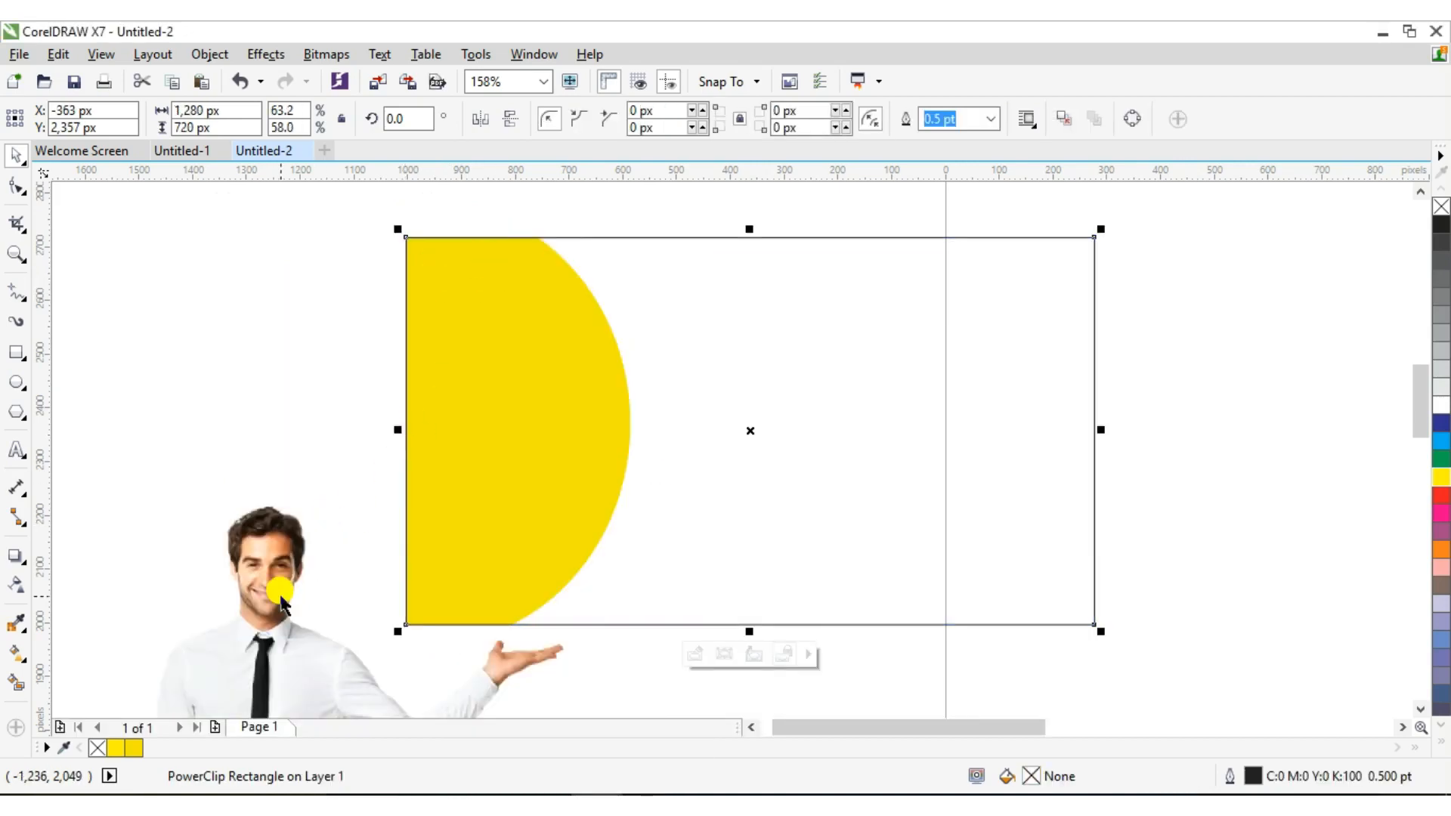
Move the clipped yellow circle right to about X -843 px, Y 2,363 px
right_click(481, 451)
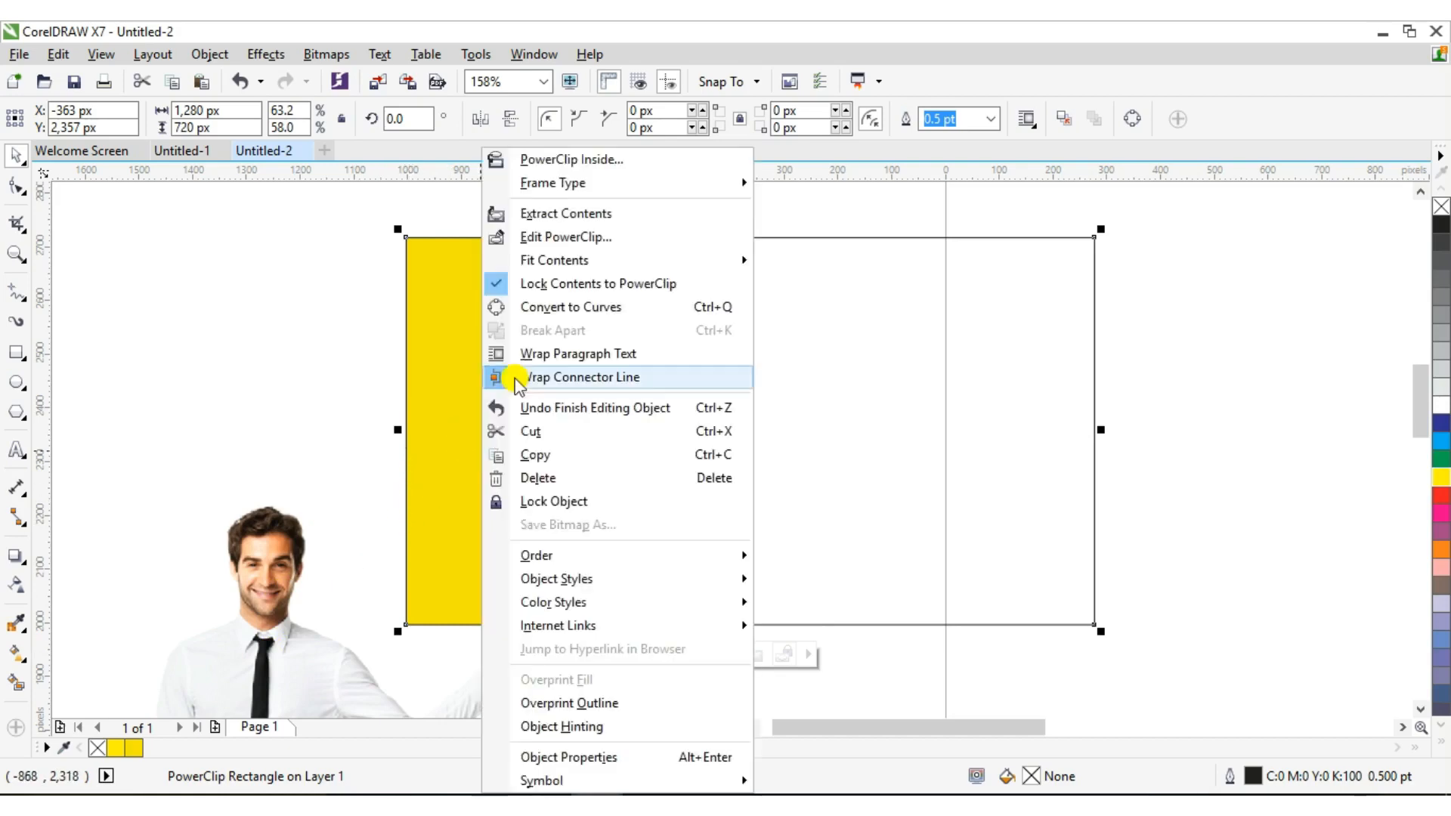
click(579, 237)
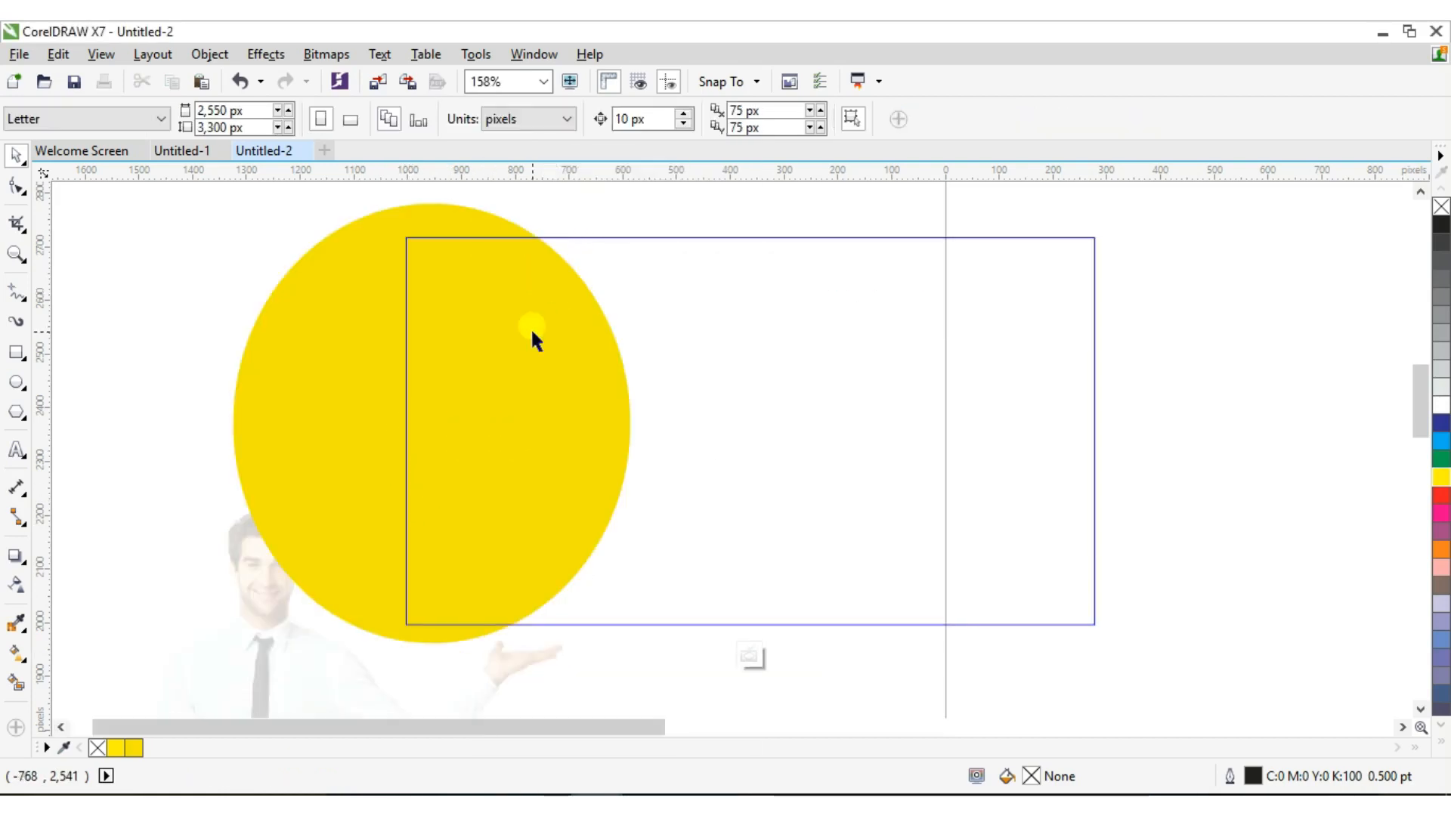
drag(531, 328, 600, 334)
right_click(603, 338)
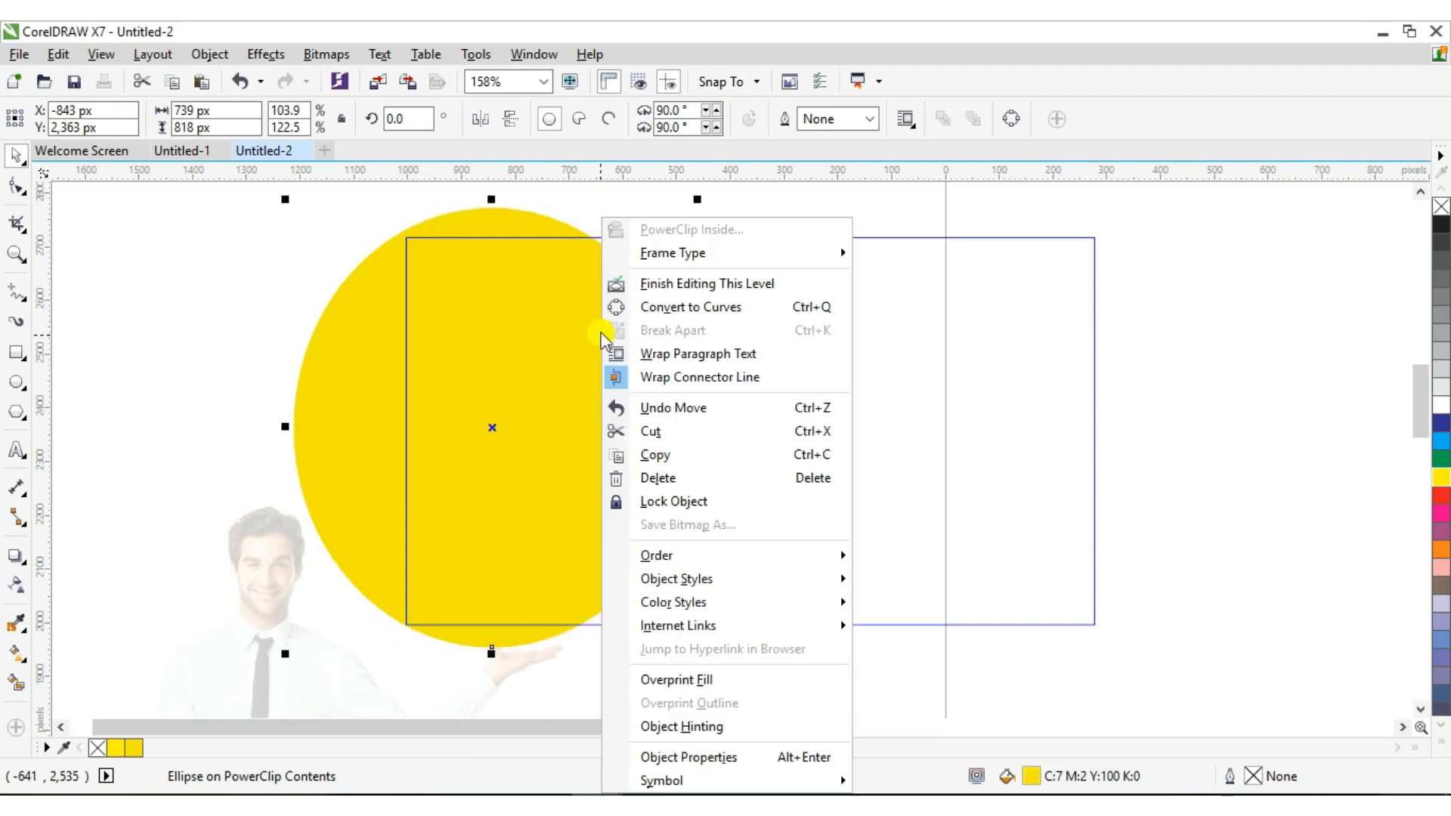
click(649, 283)
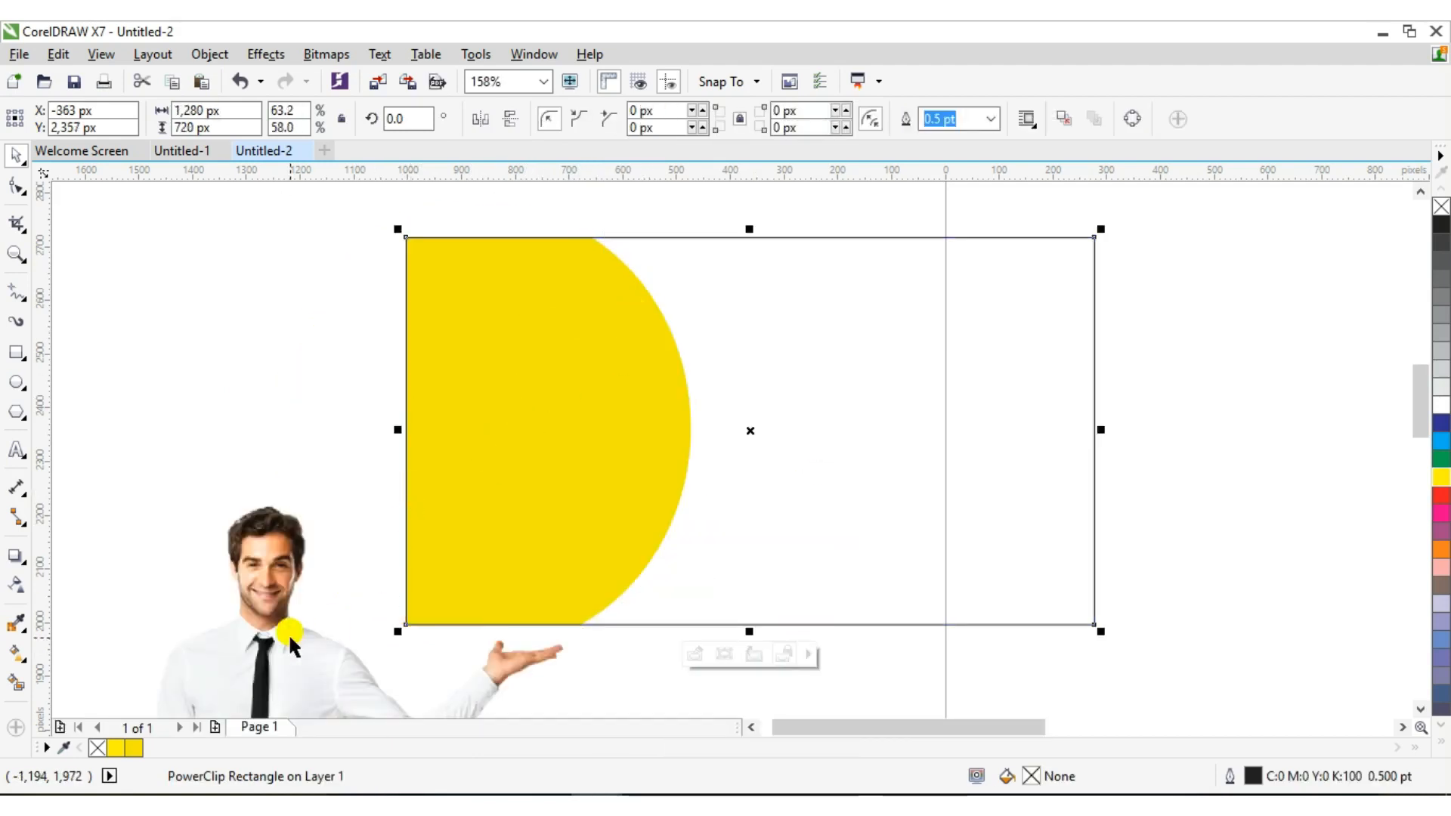
PowerClip the man photo into the thumbnail frame and open its contents for editing
click(288, 633)
right_click(288, 632)
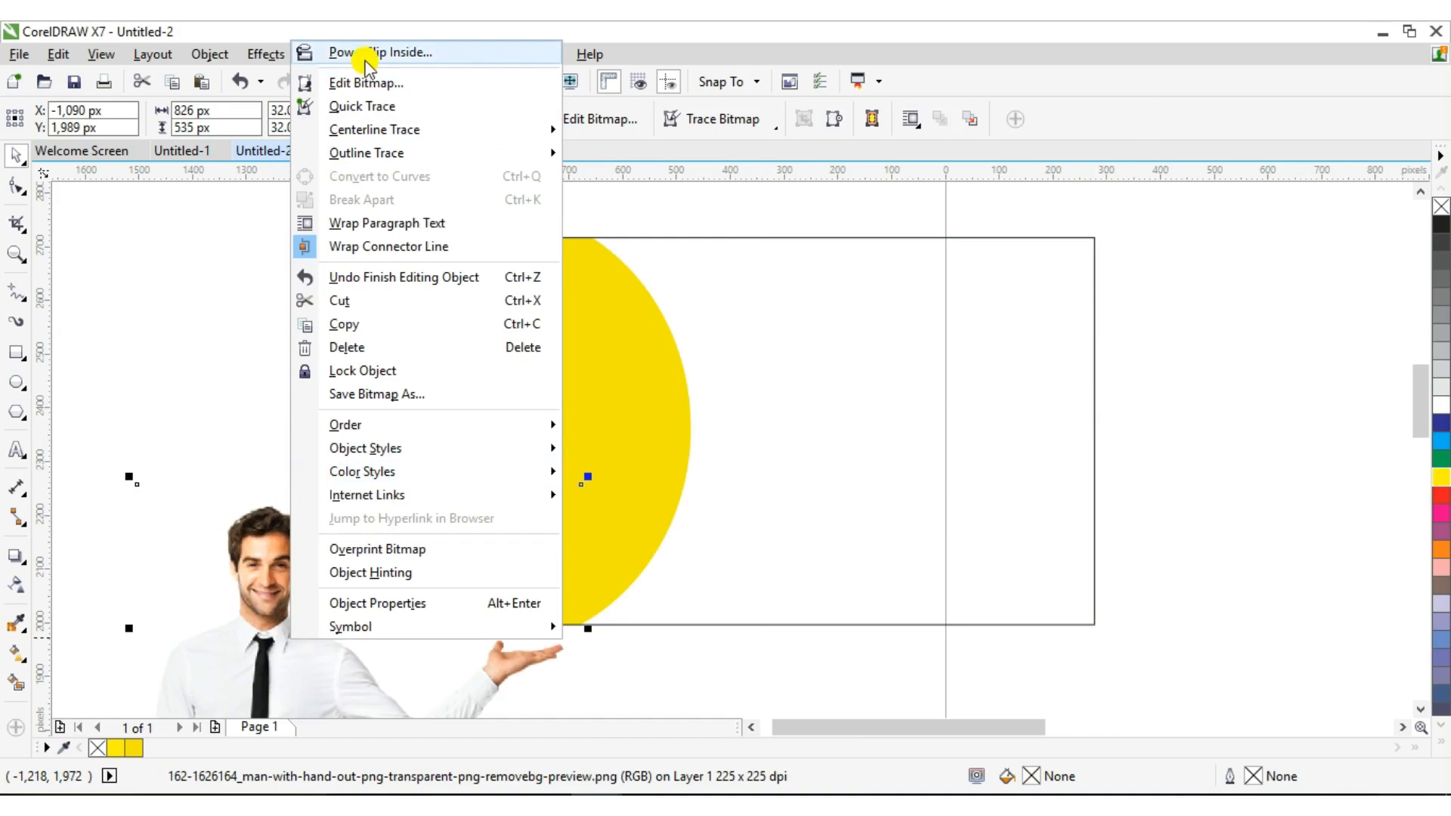
click(366, 55)
click(544, 370)
right_click(557, 372)
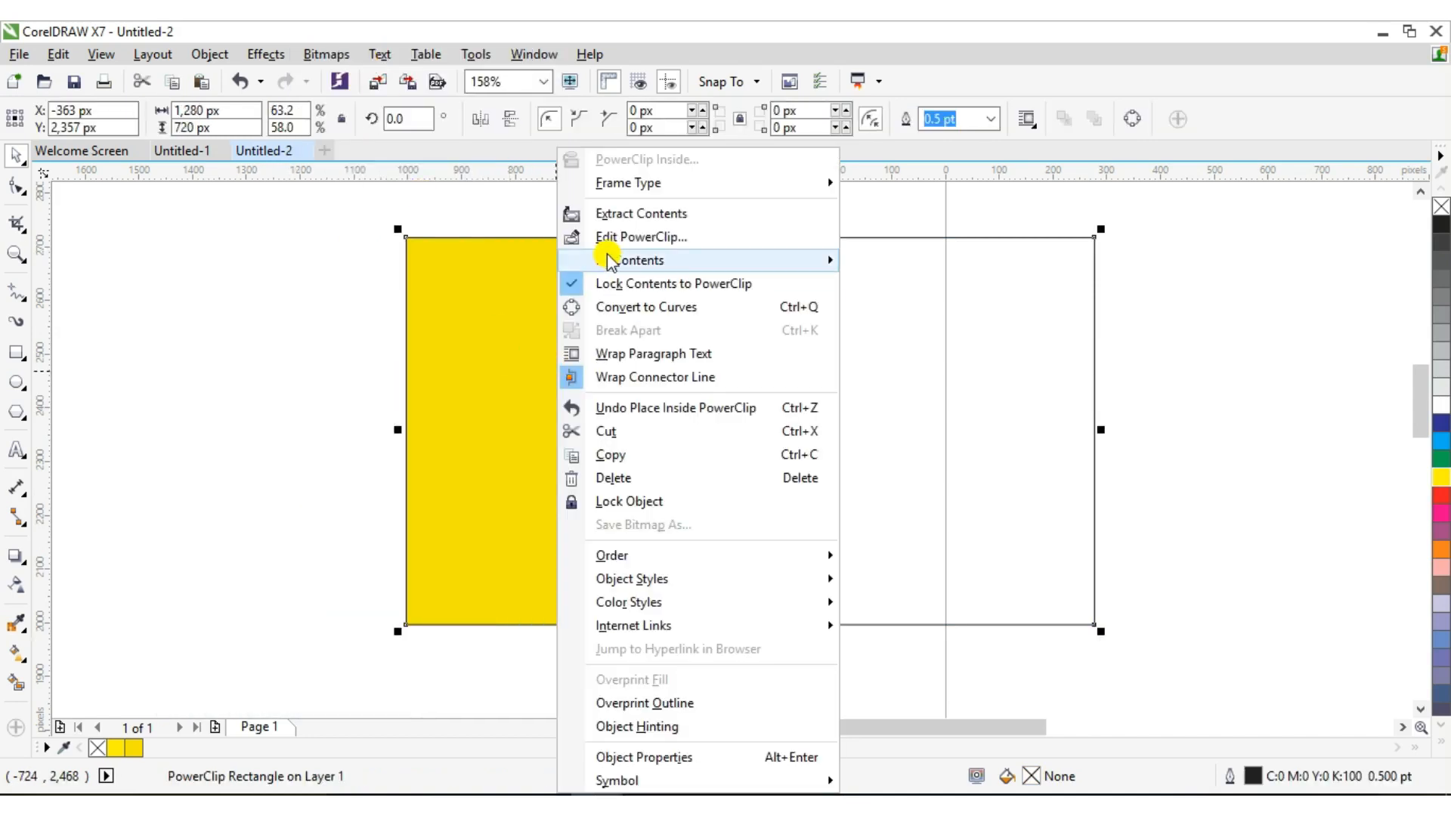
click(621, 237)
Move the man photo onto the yellow circle and enlarge it, stretching it taller
click(234, 606)
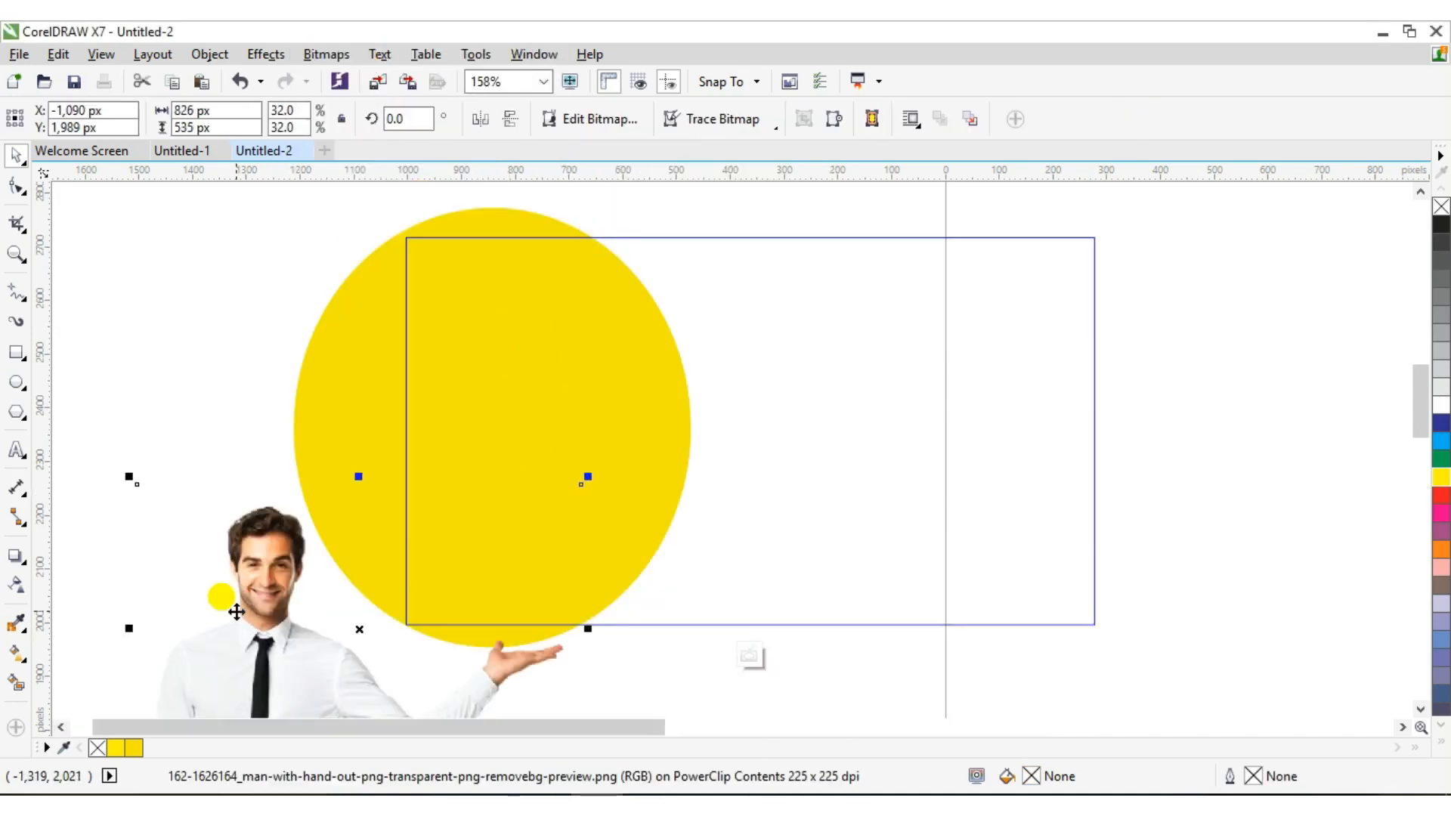
drag(235, 606, 511, 467)
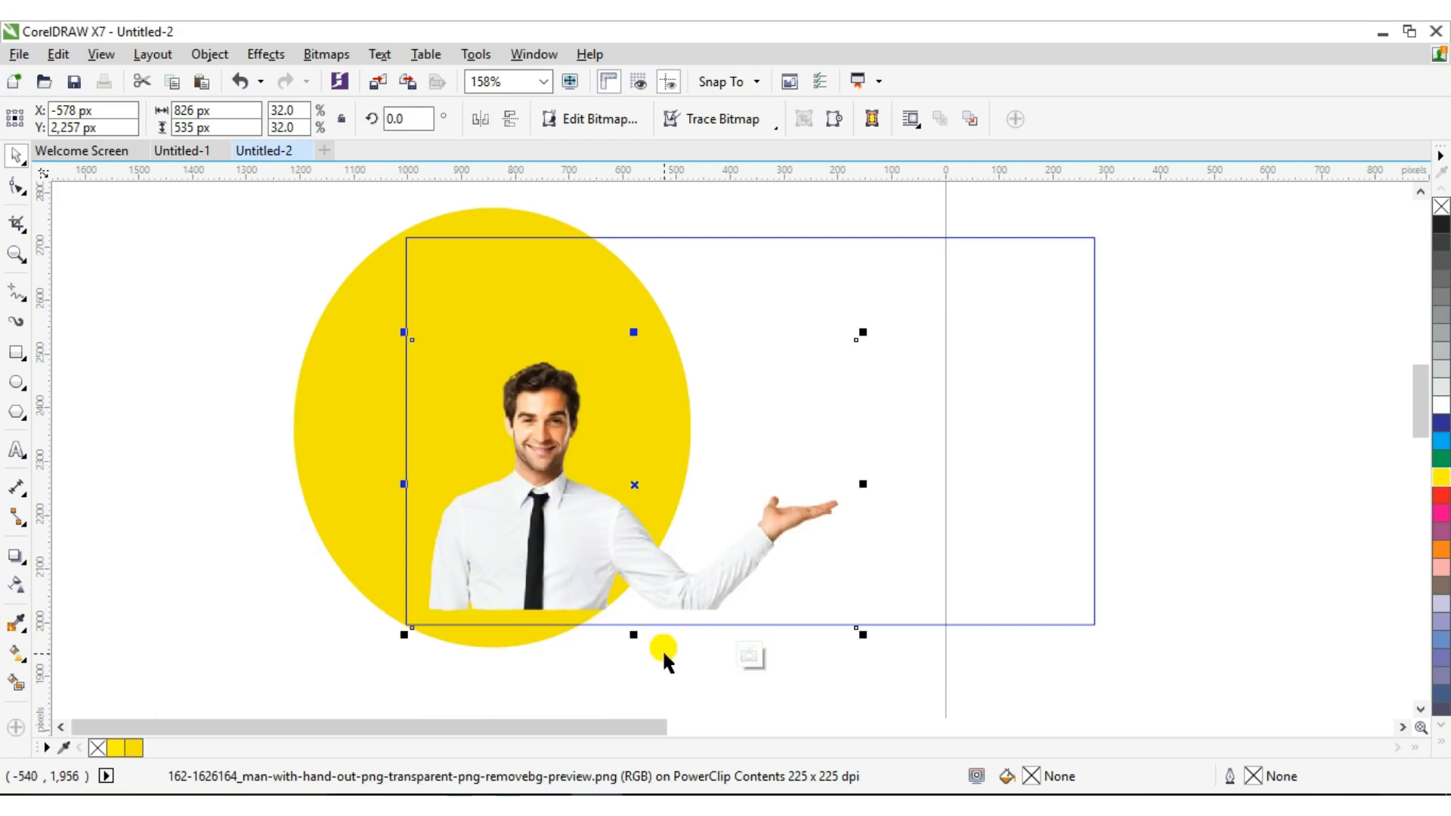
drag(862, 638, 951, 689)
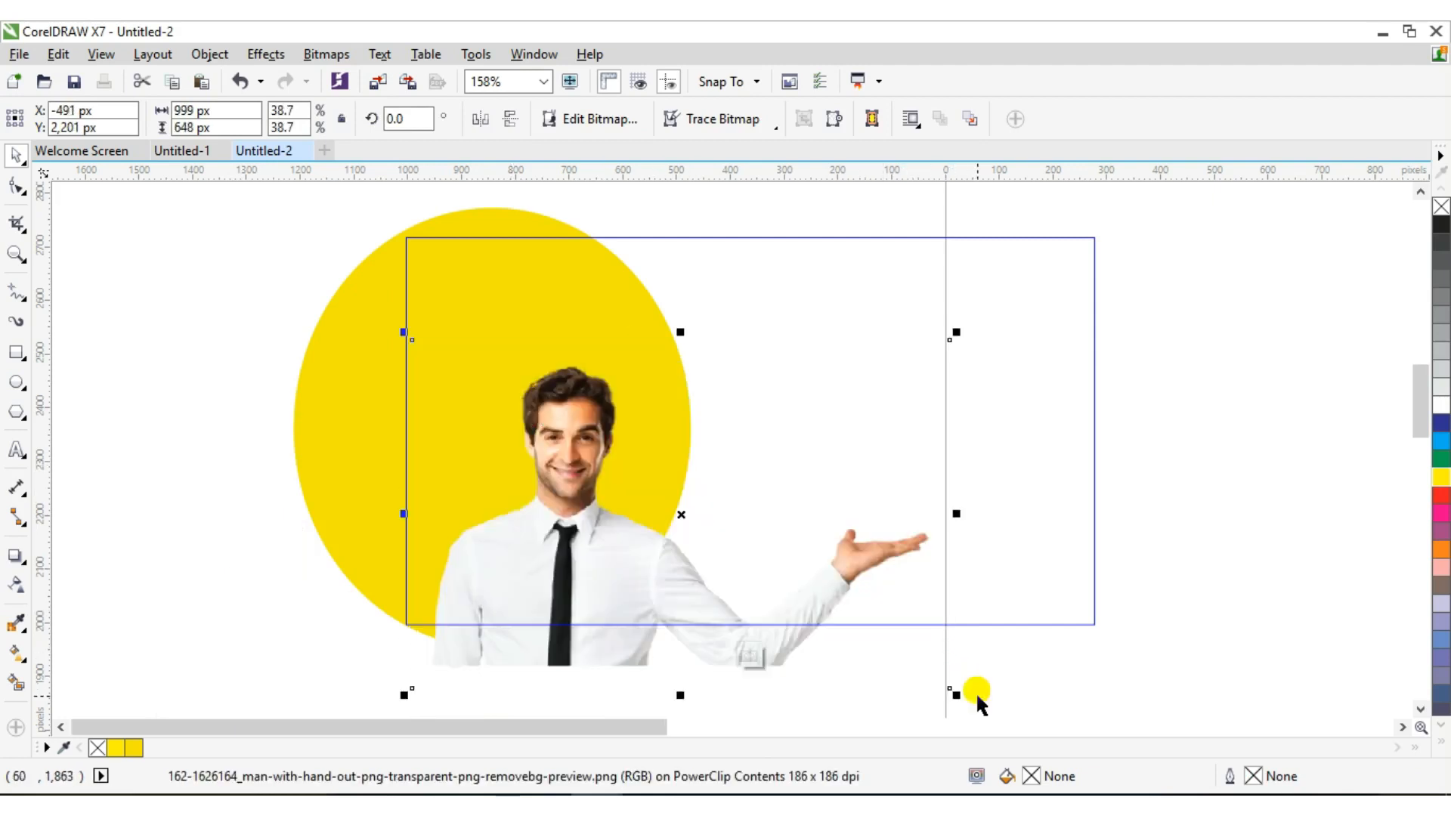
drag(616, 501, 574, 421)
drag(885, 594, 959, 687)
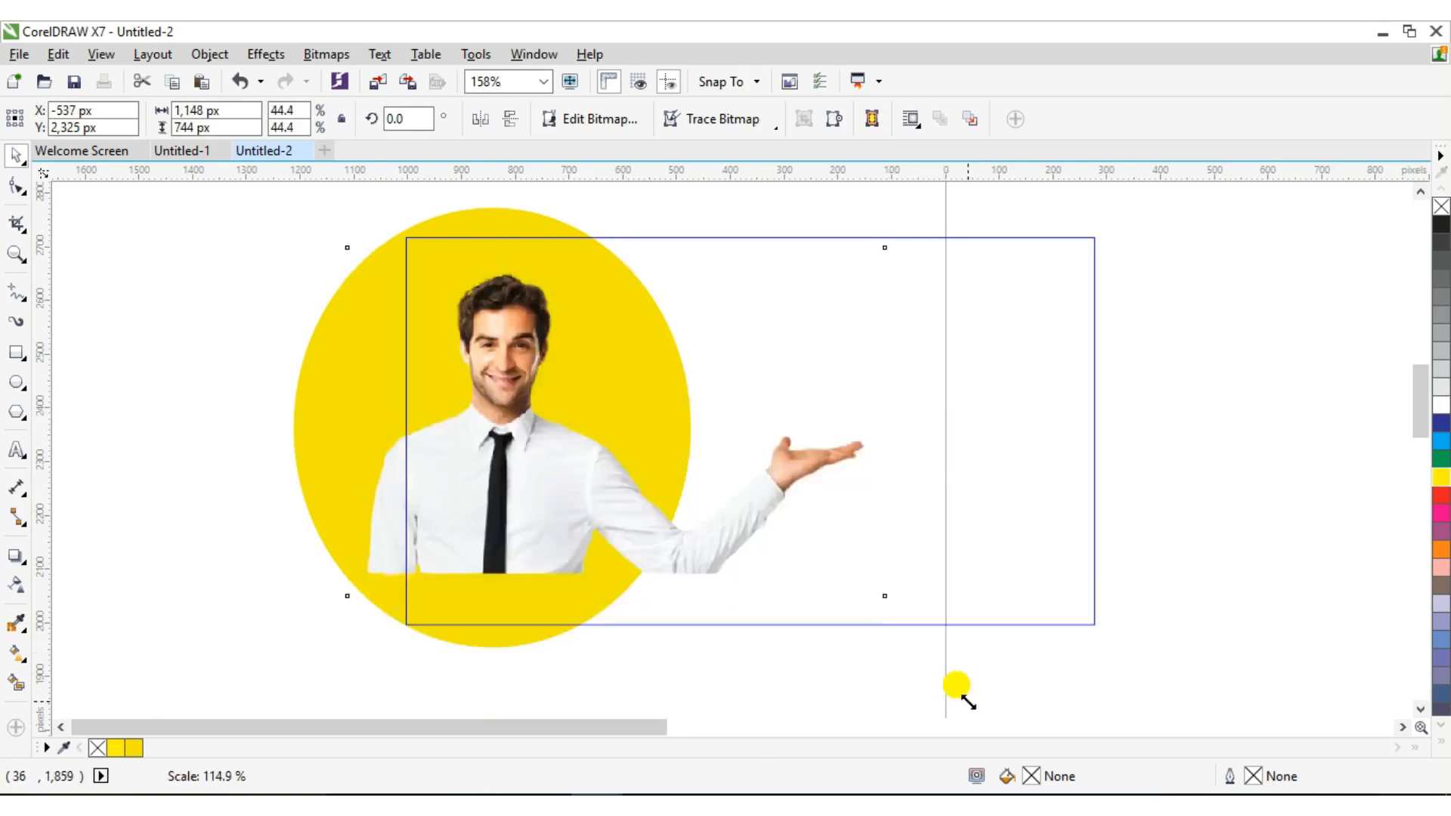
drag(637, 493, 620, 572)
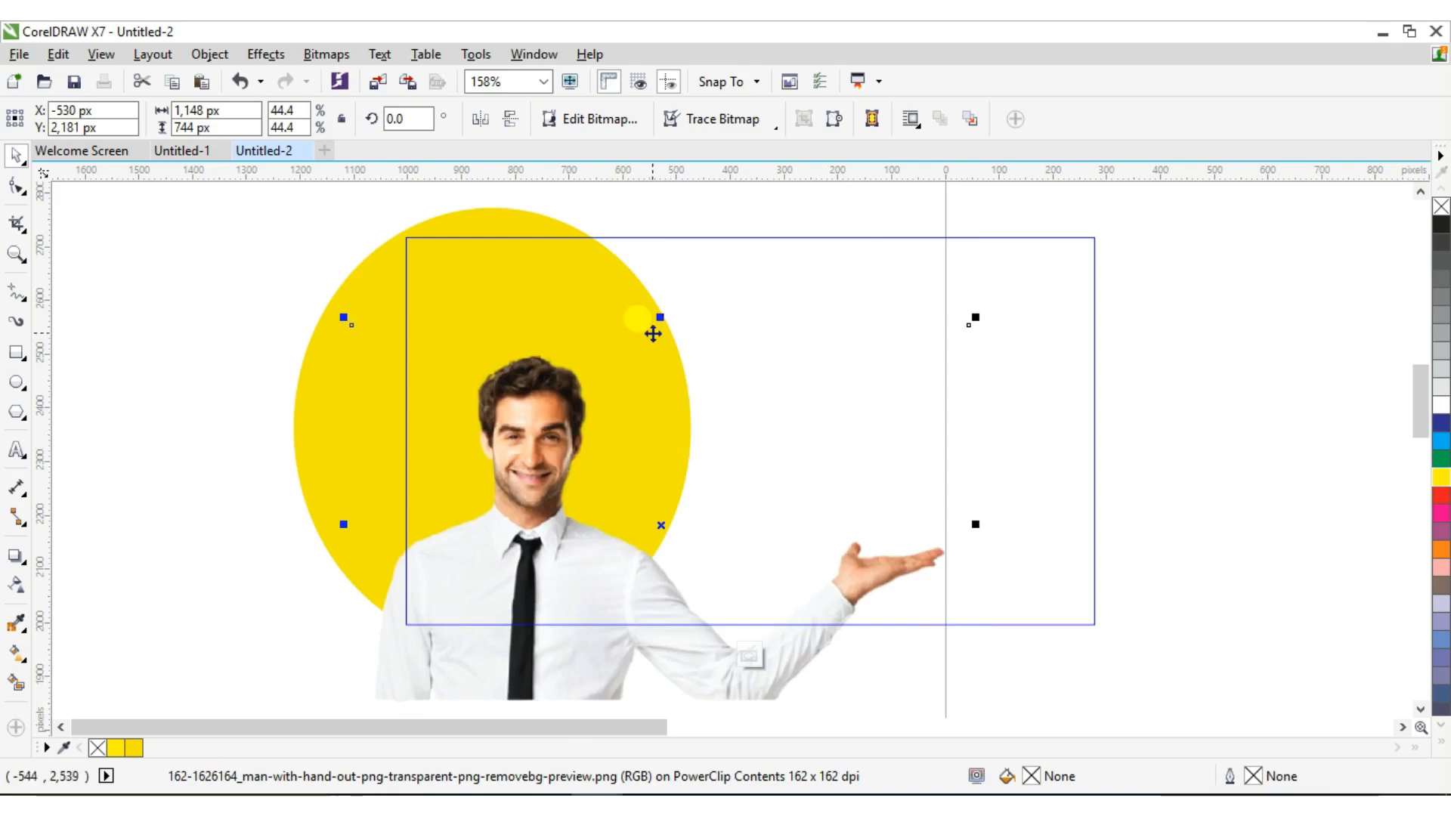
drag(659, 318, 630, 208)
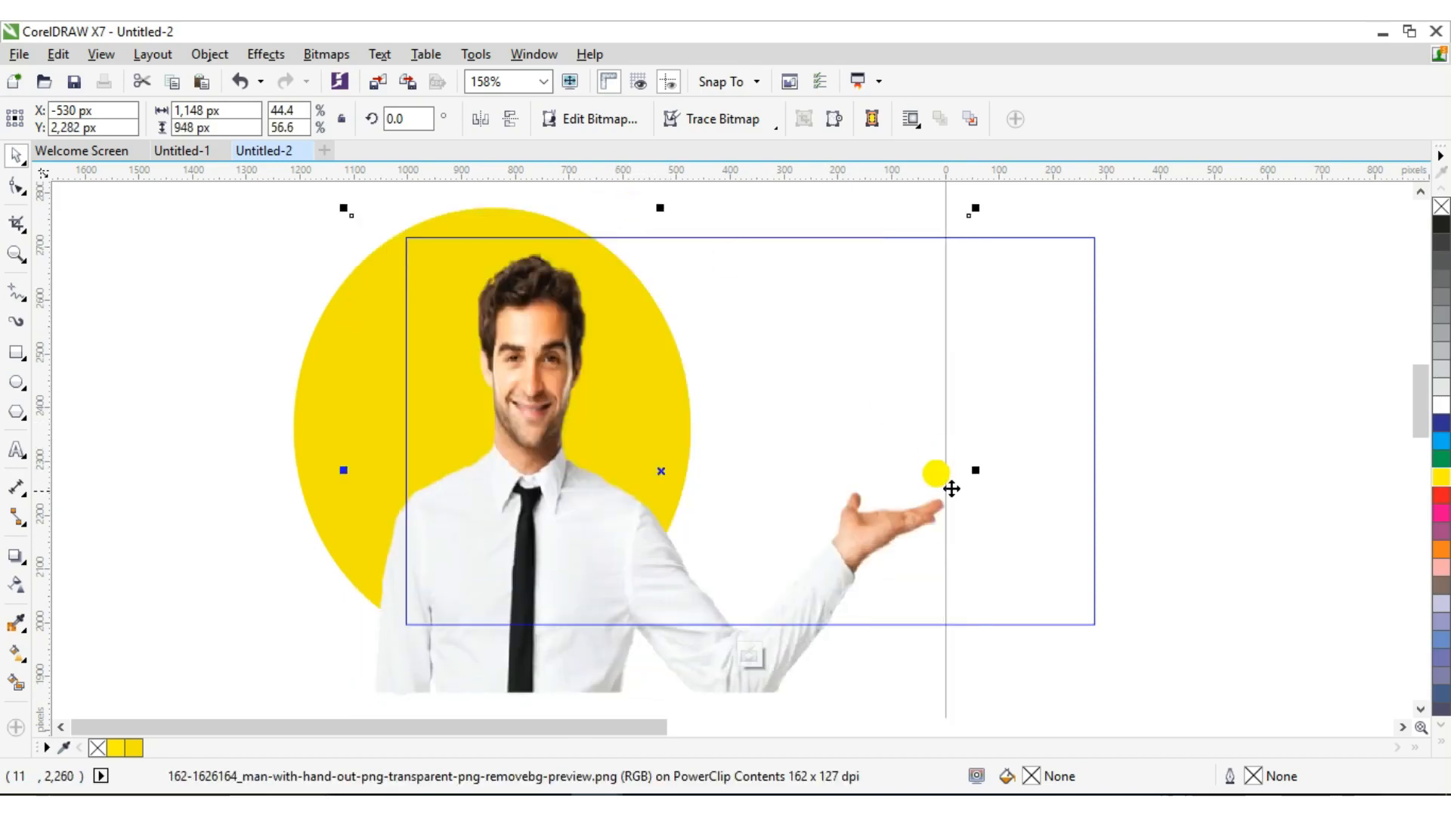
Narrow the man photo to 749 × 948 px and nudge it over the yellow circle
drag(973, 471, 899, 470)
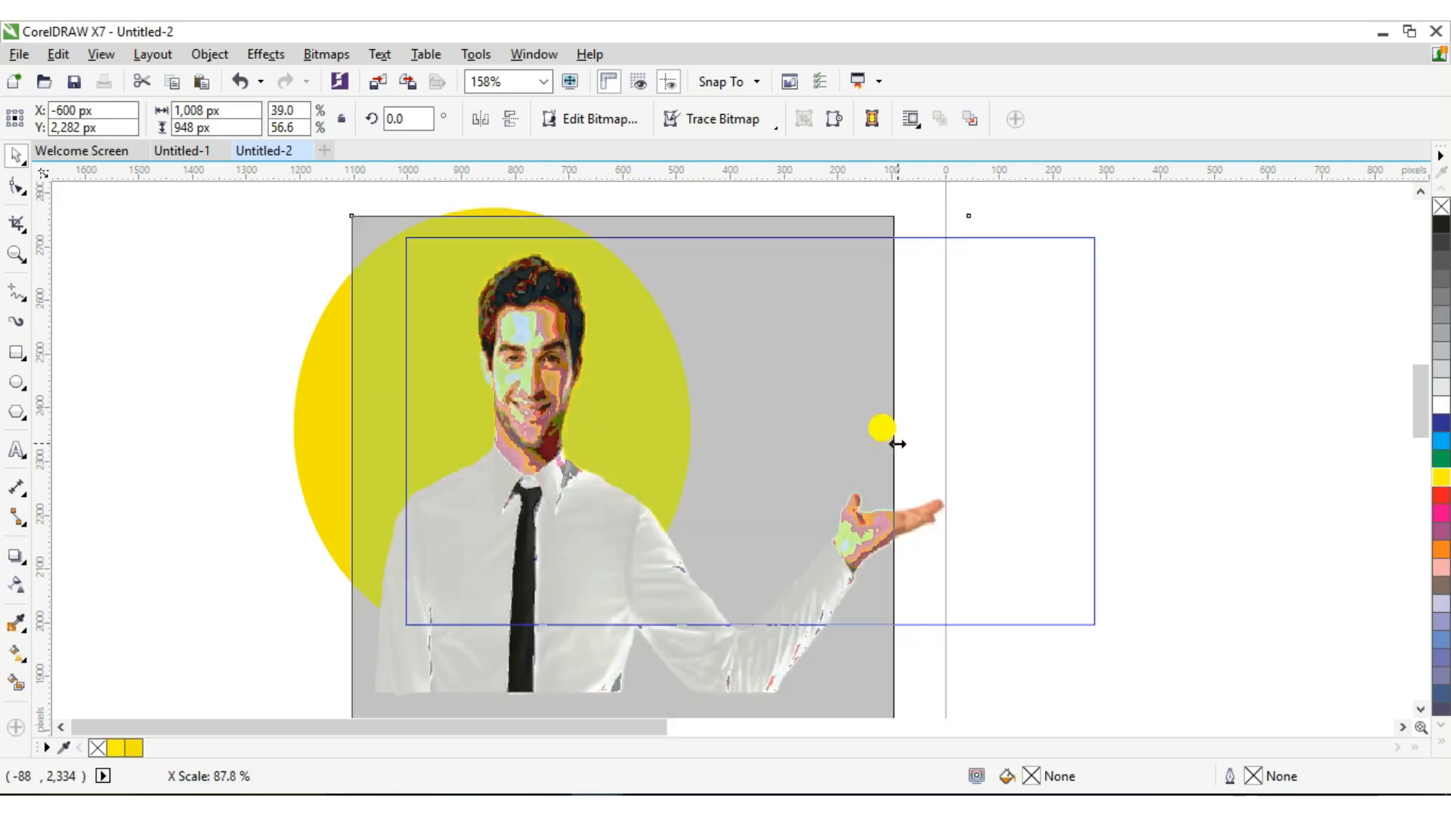
drag(900, 469, 837, 446)
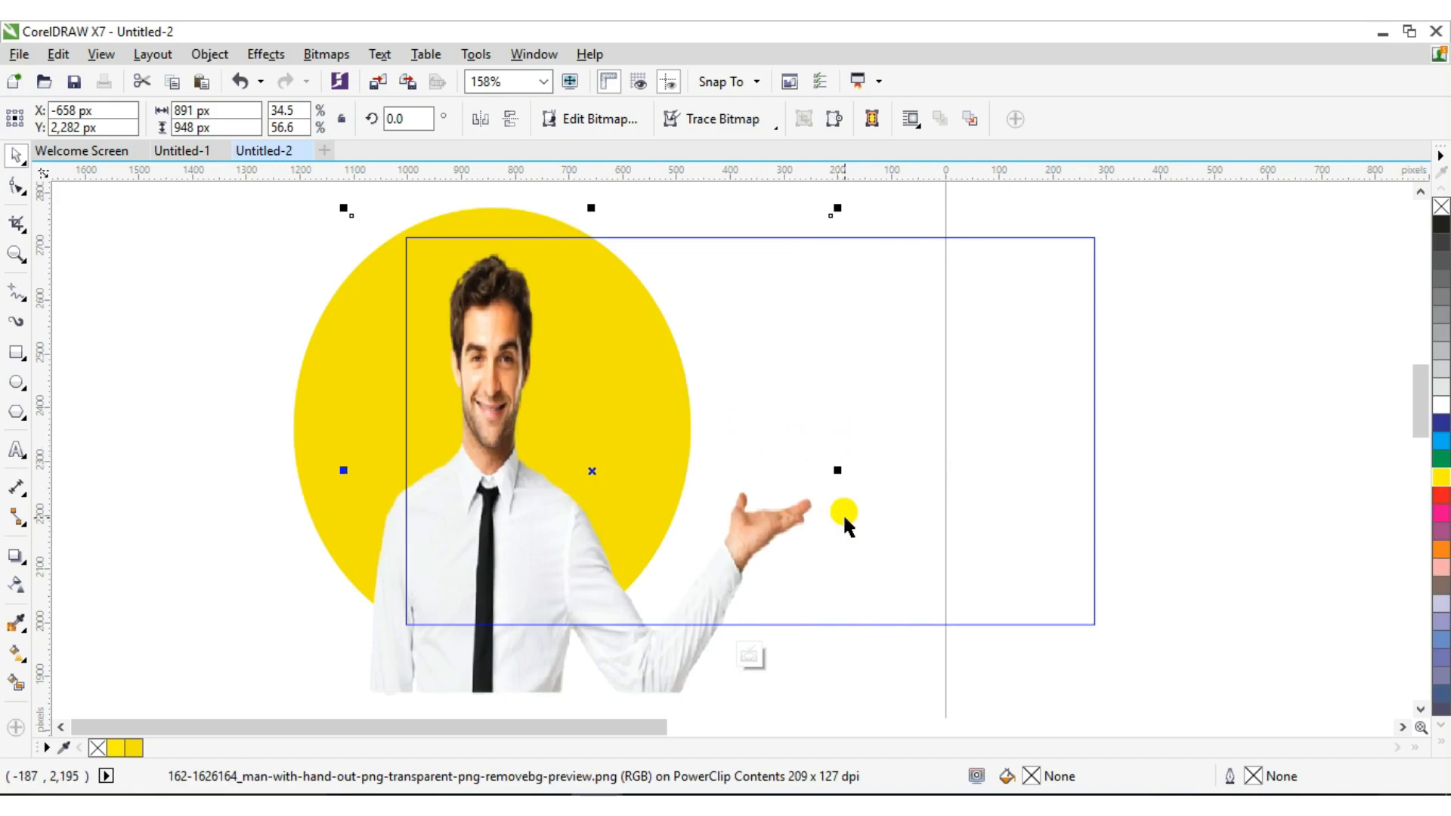
drag(837, 471, 808, 463)
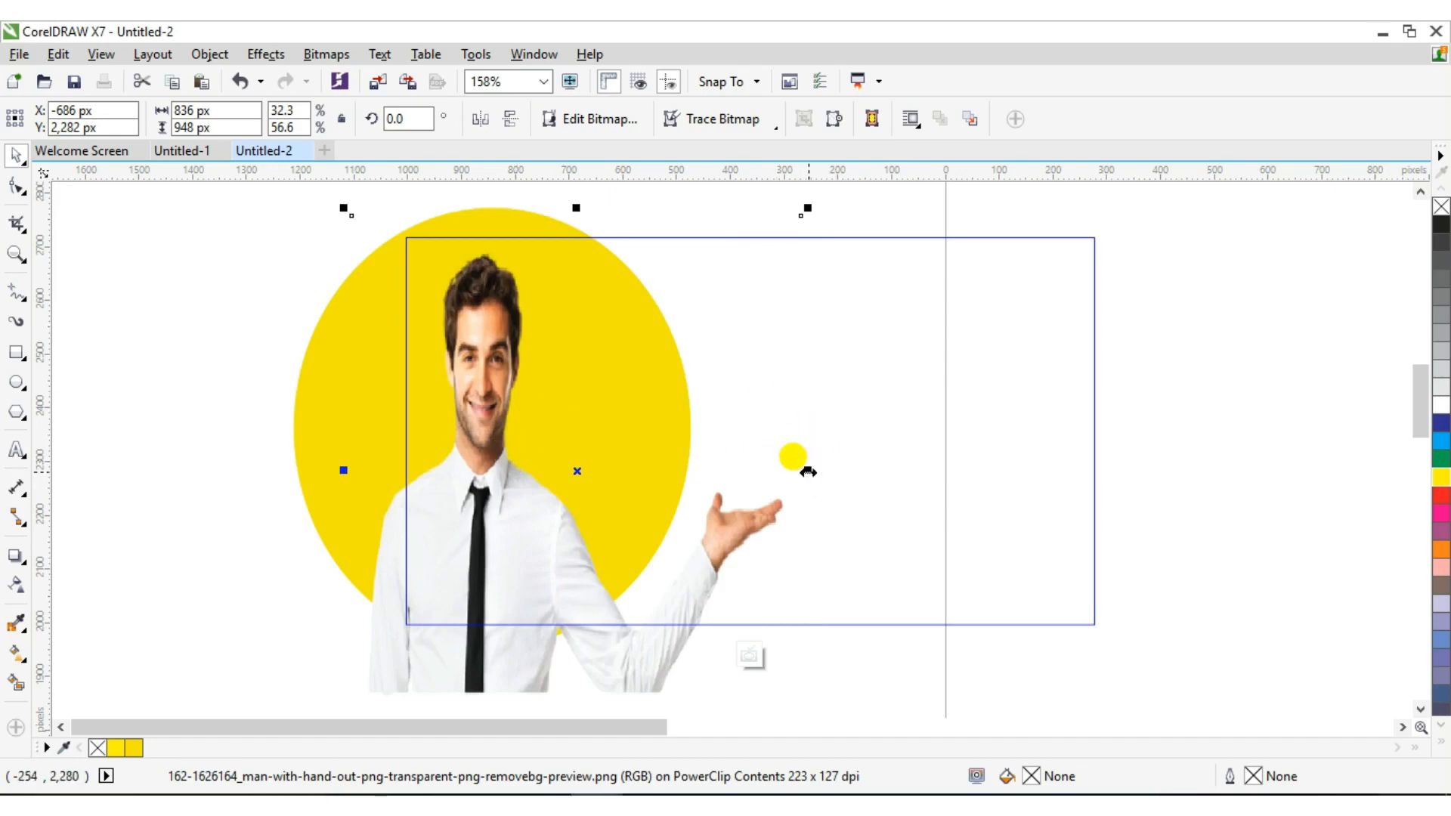
drag(808, 472, 784, 469)
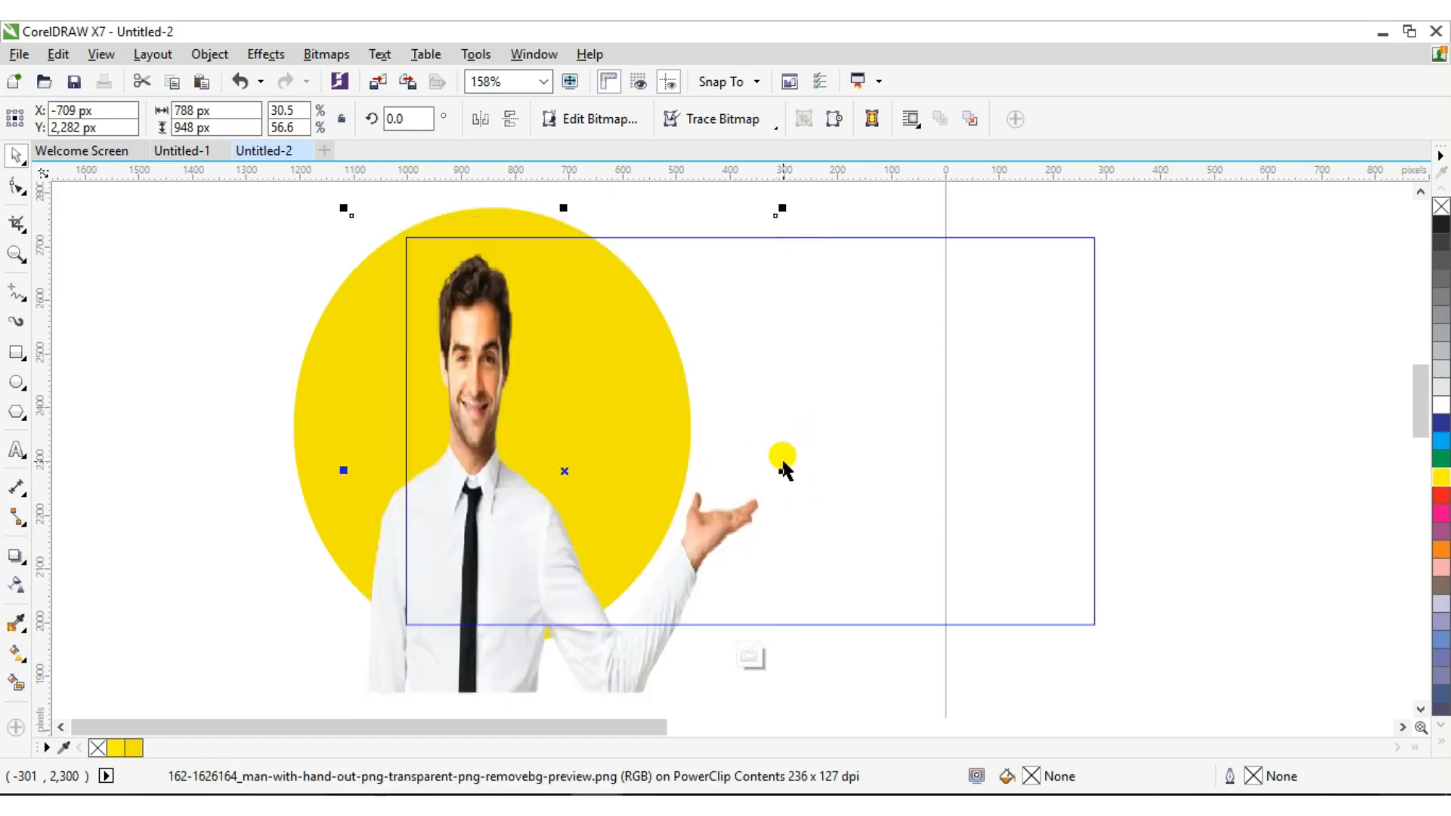
click(485, 128)
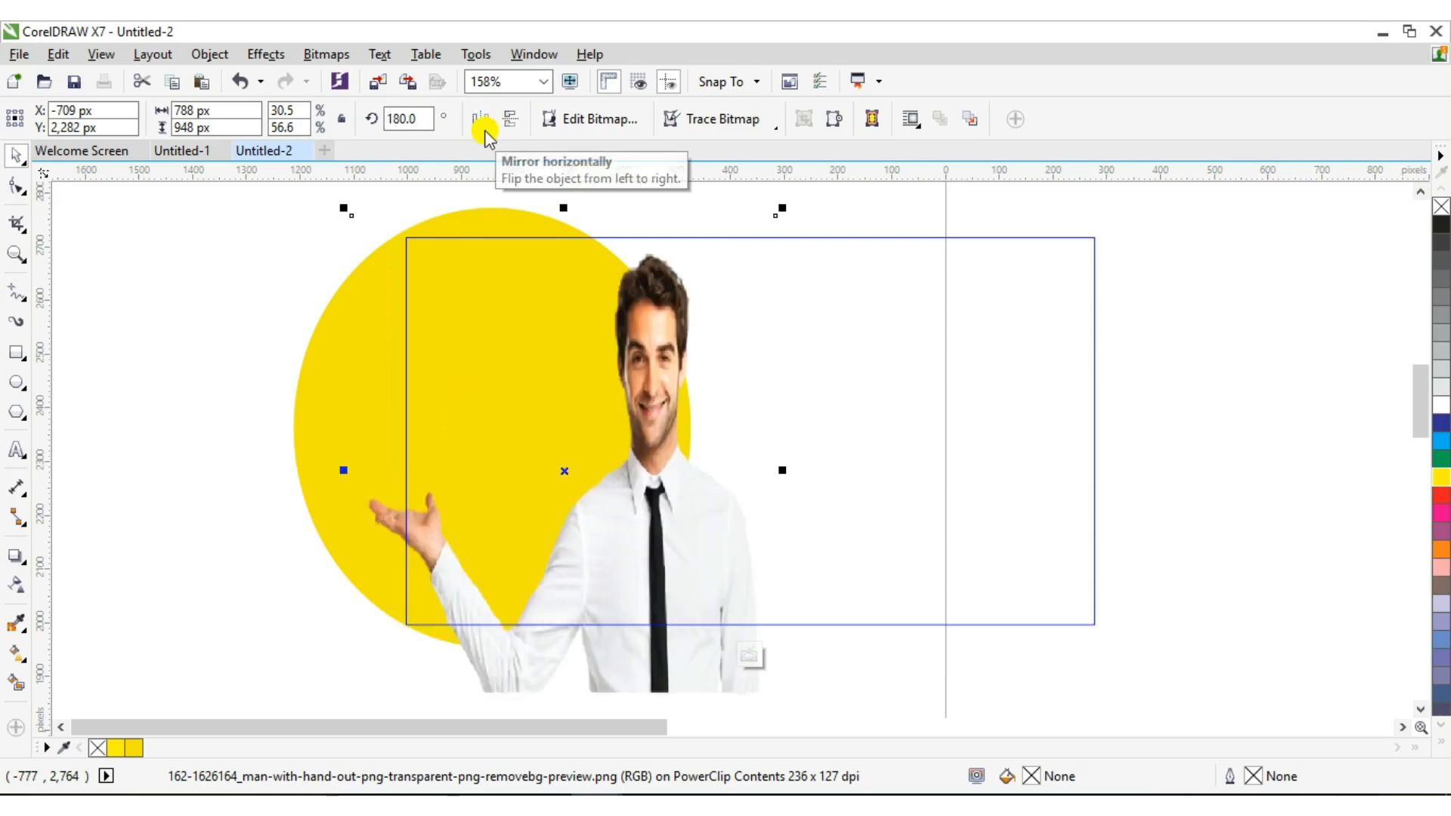
click(485, 129)
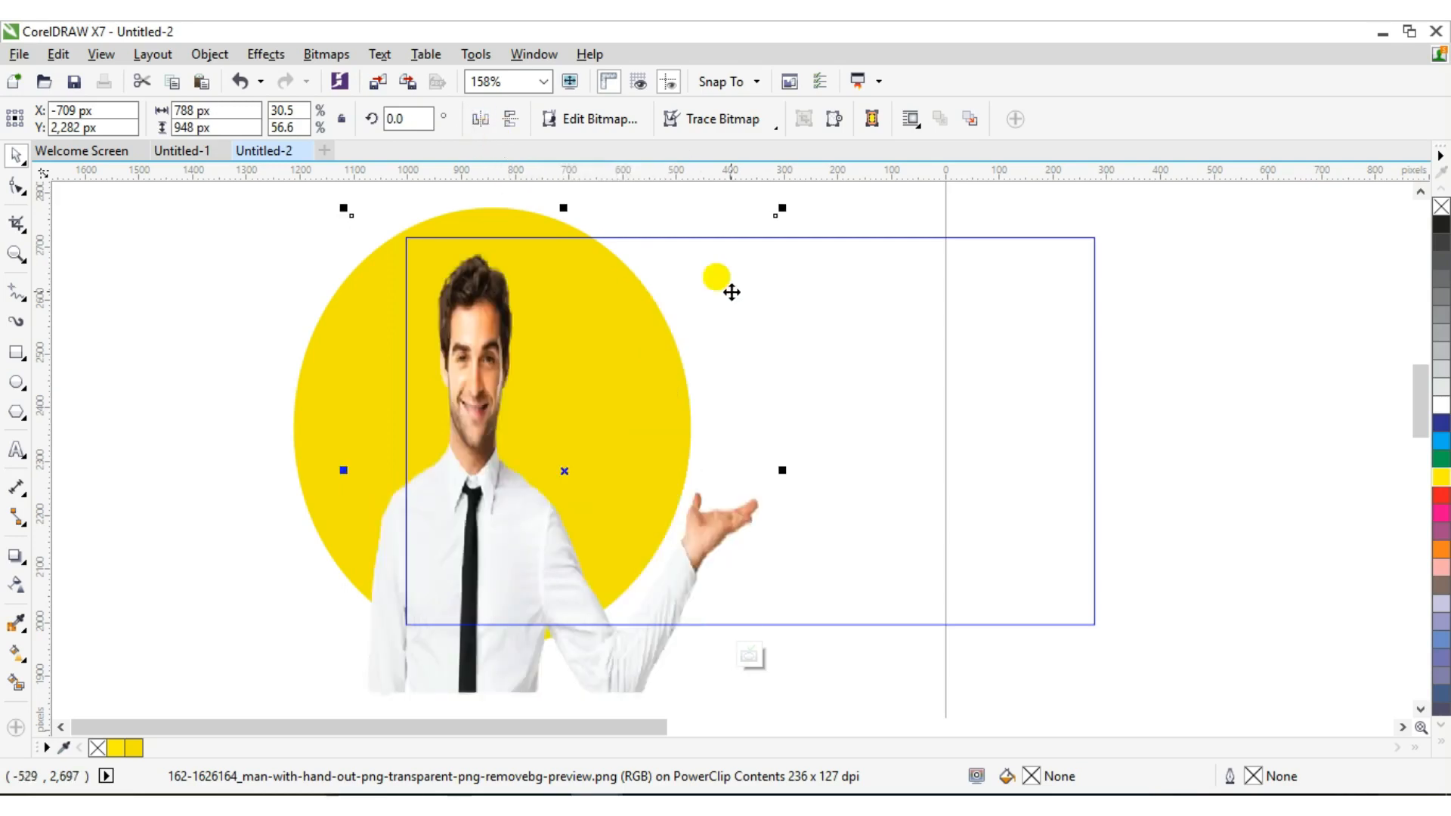
drag(786, 473, 765, 469)
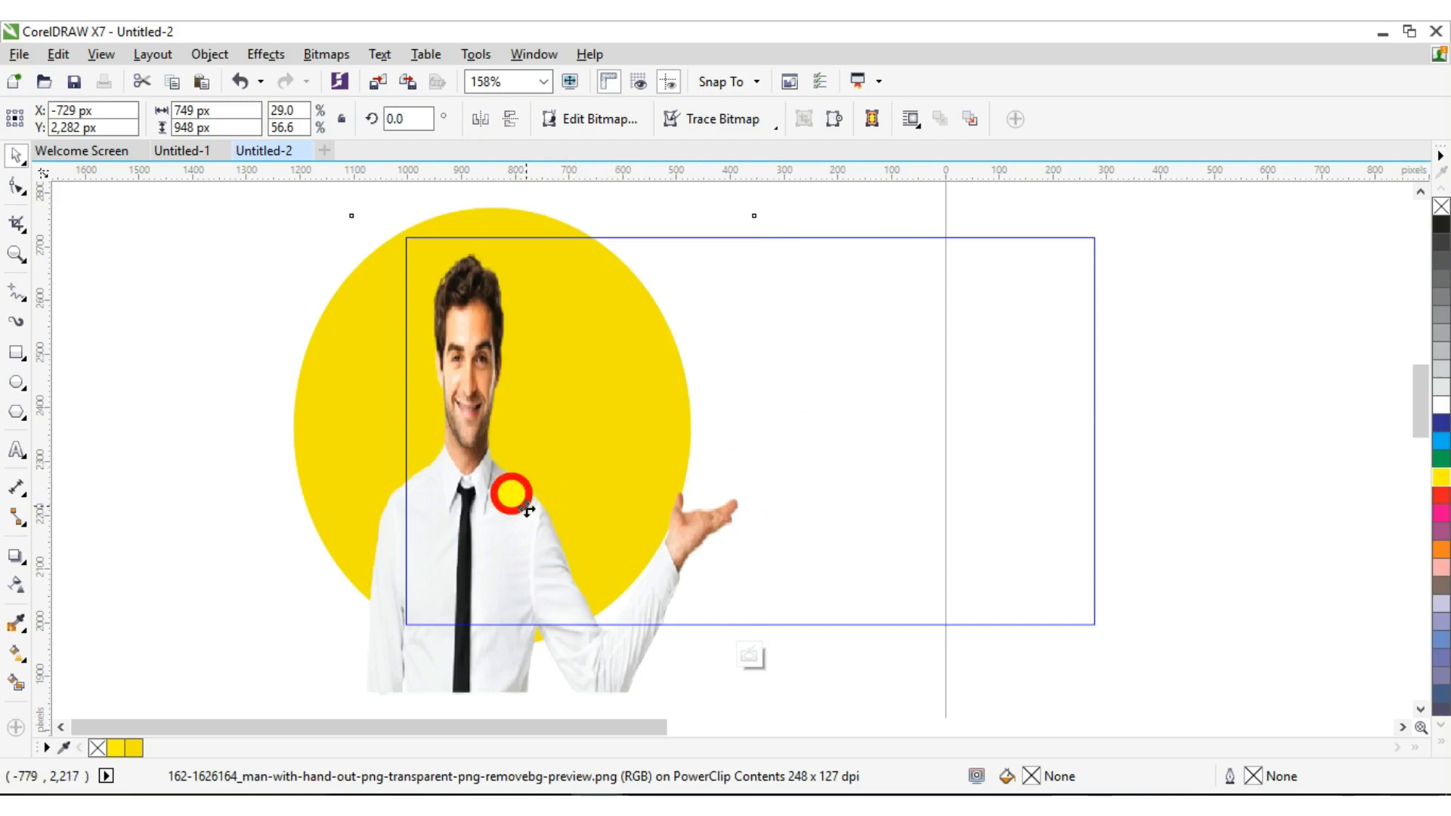
drag(509, 492, 541, 480)
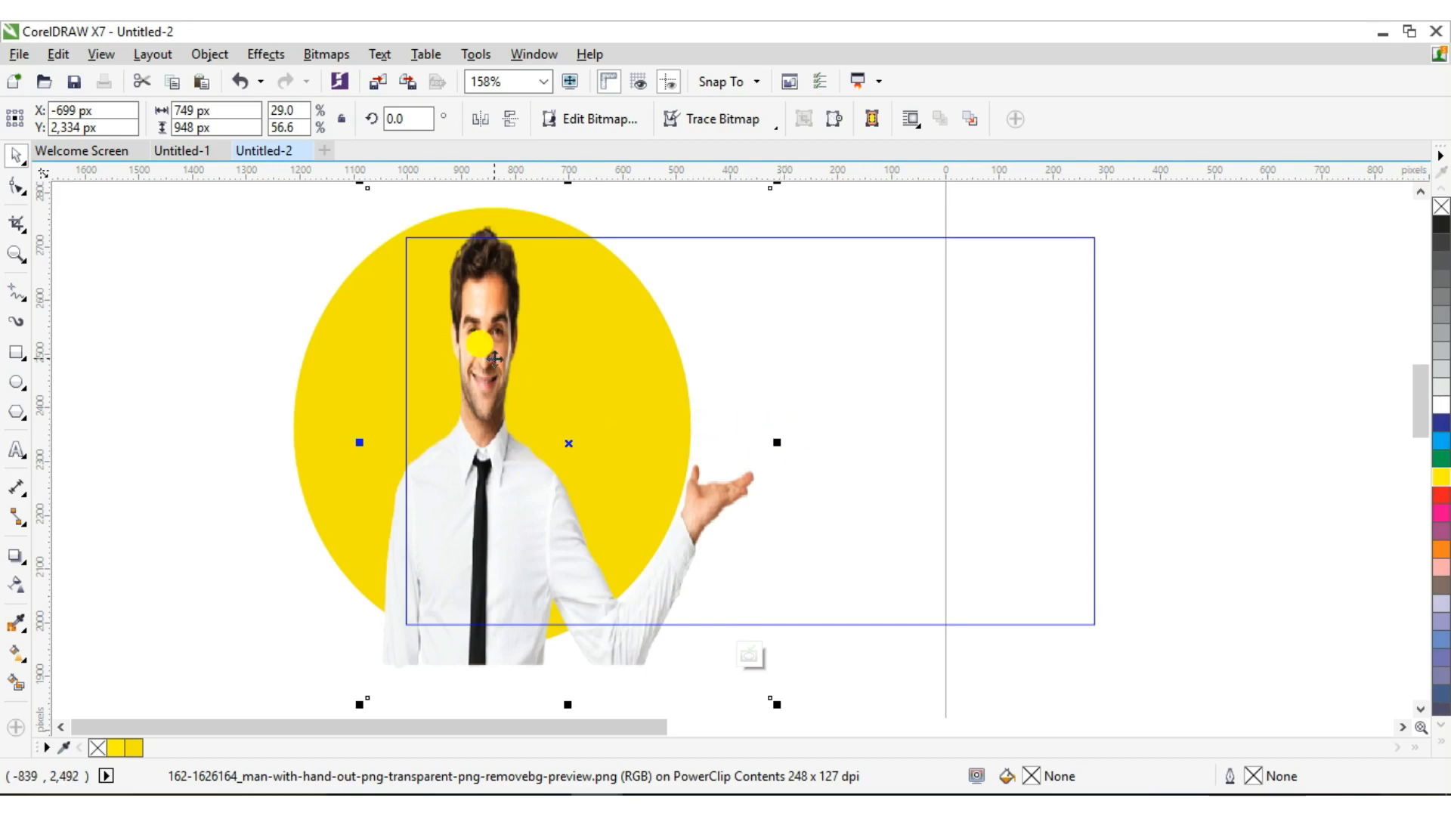
right_click(494, 358)
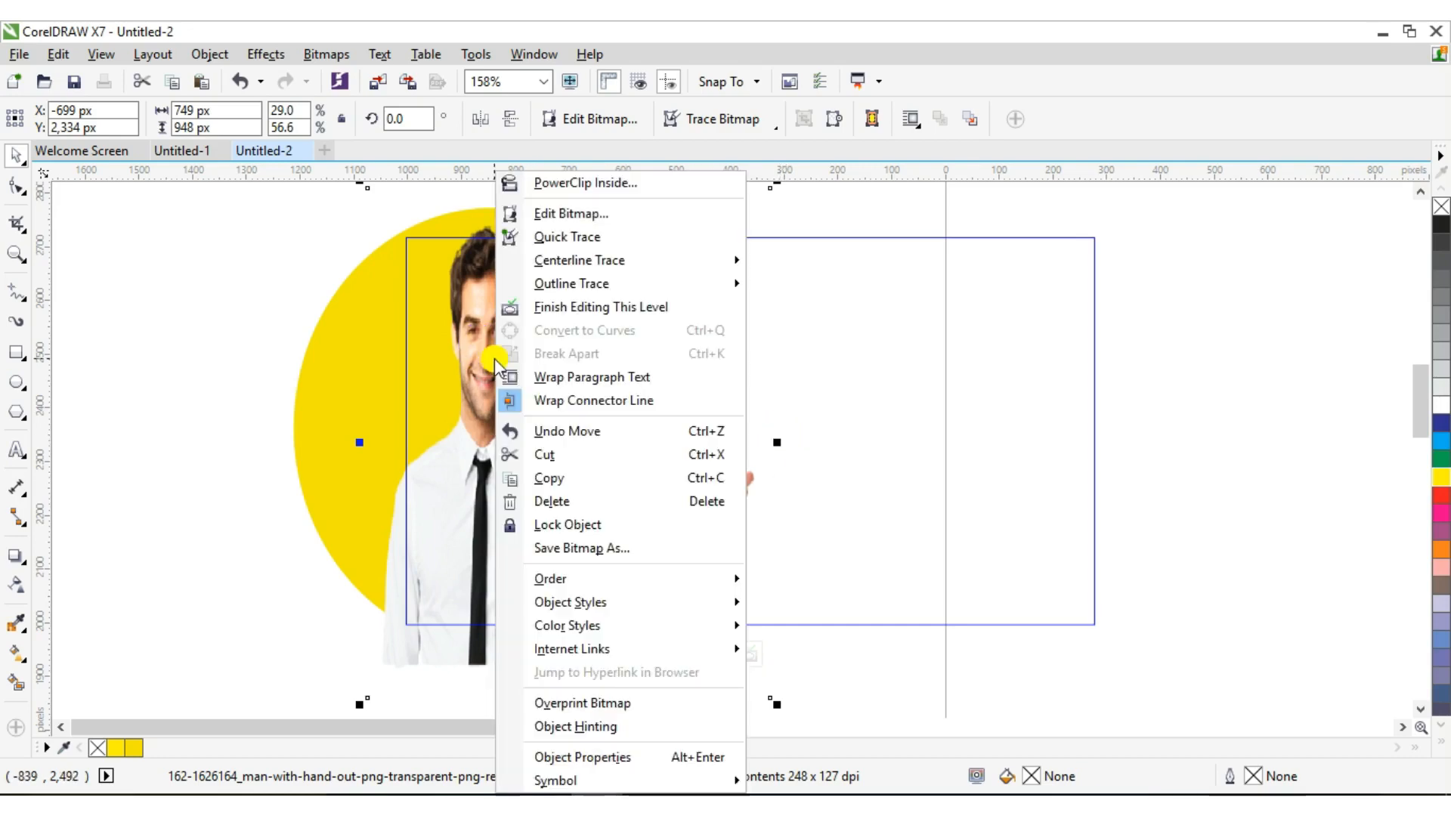
Finish the PowerClip edit, fill the thumbnail frame black (K100), and bring up Import
click(563, 307)
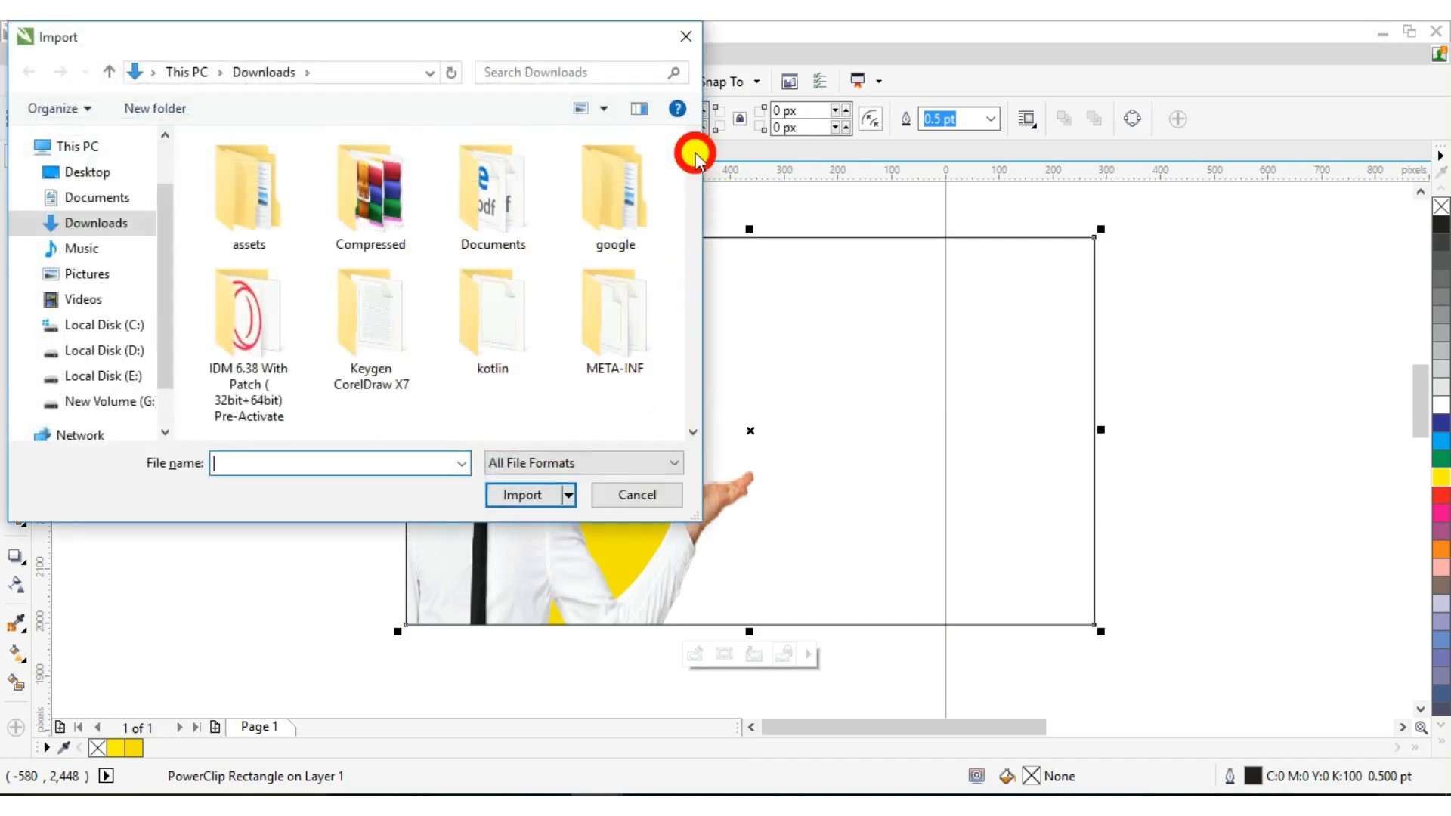
drag(695, 155, 687, 261)
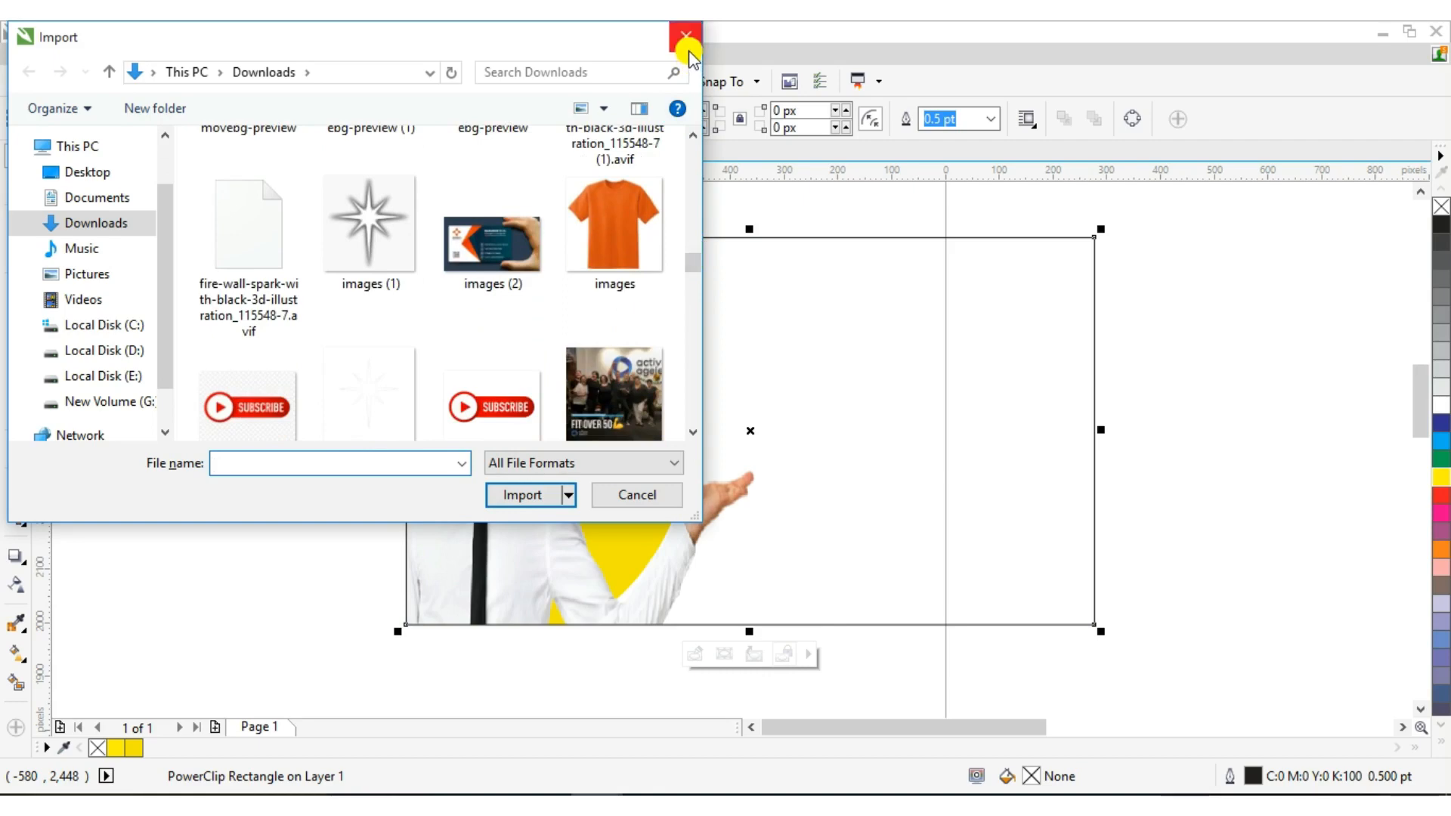
click(685, 36)
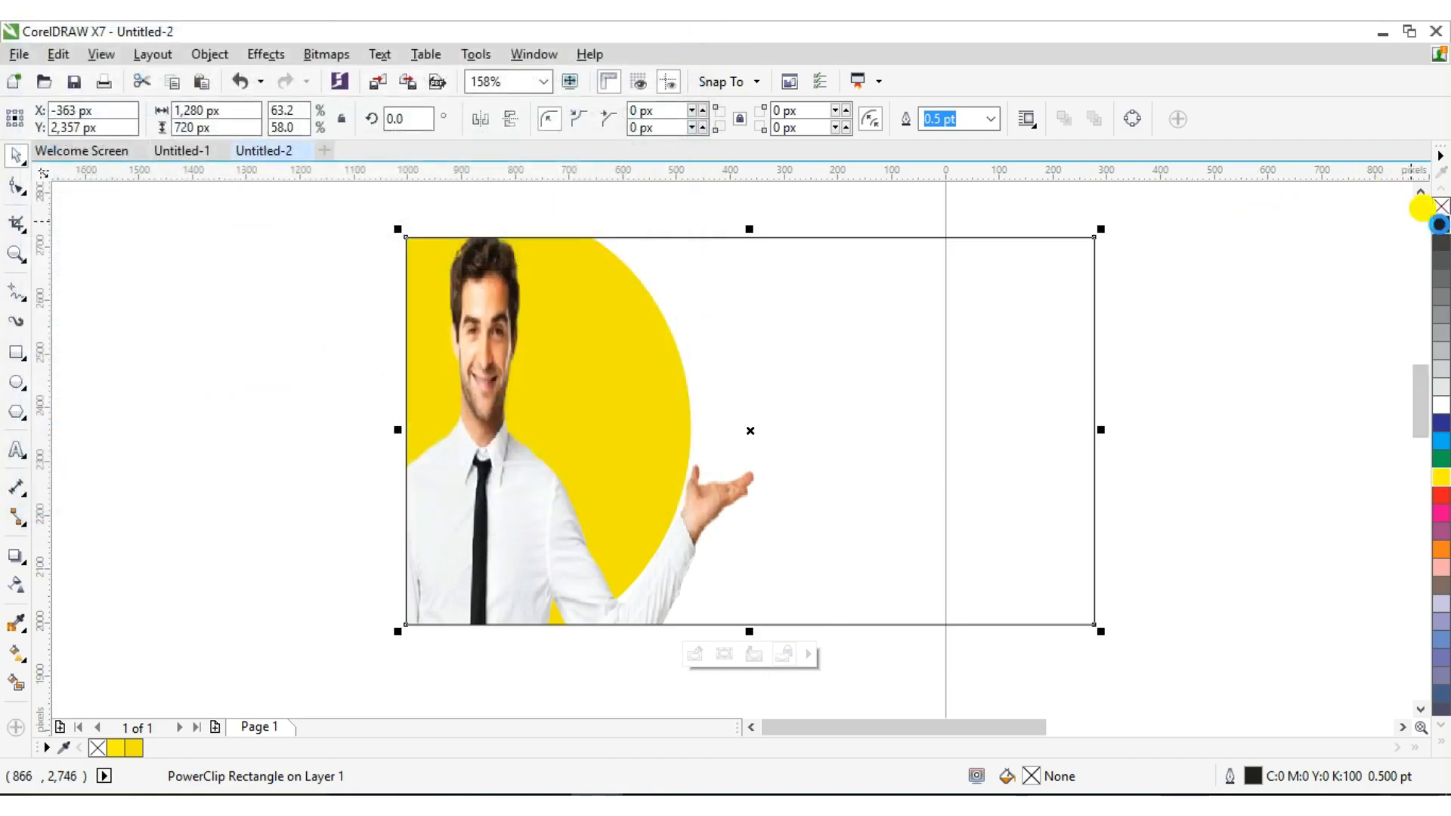
click(1439, 225)
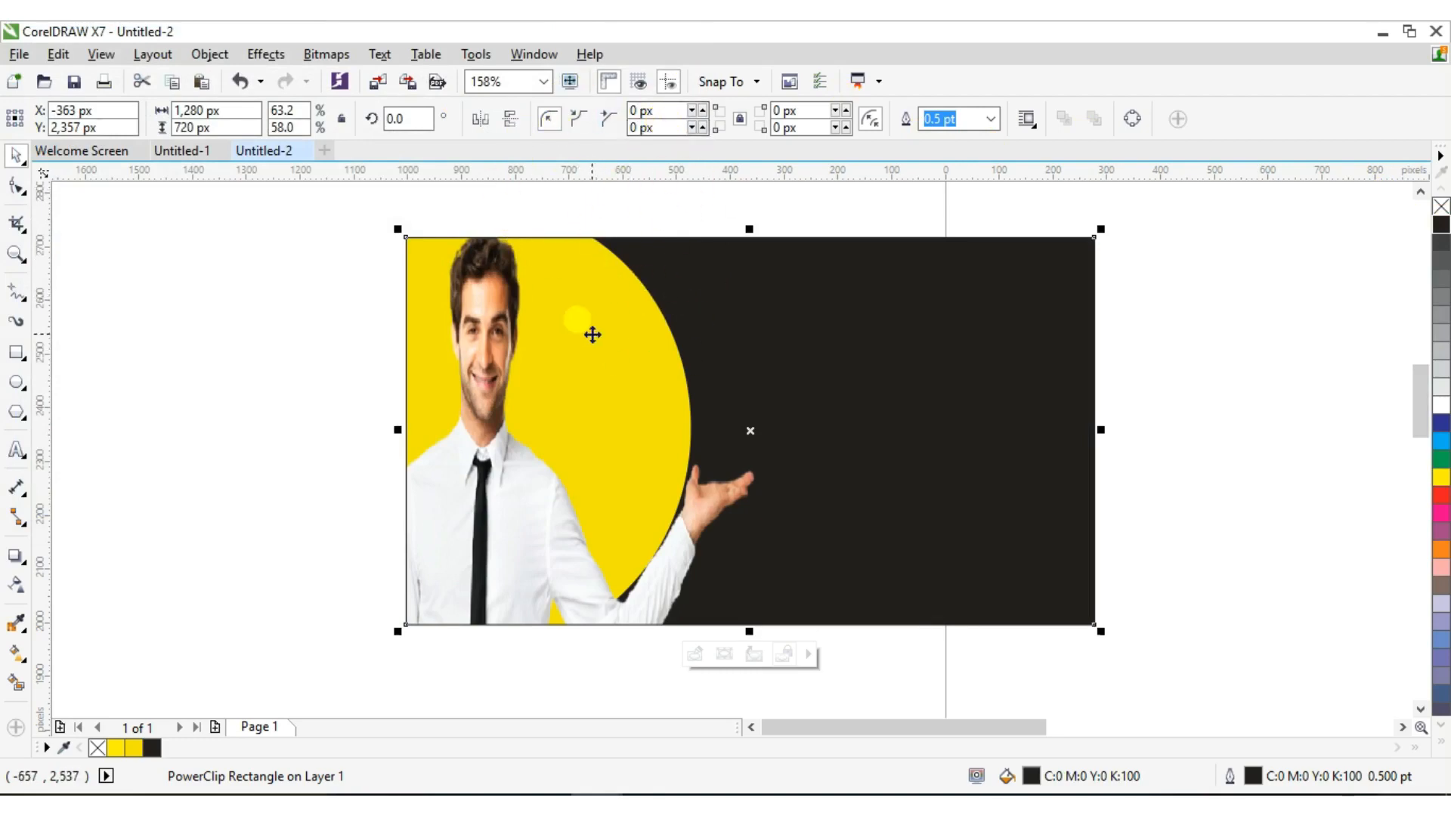
key(ctrl+i)
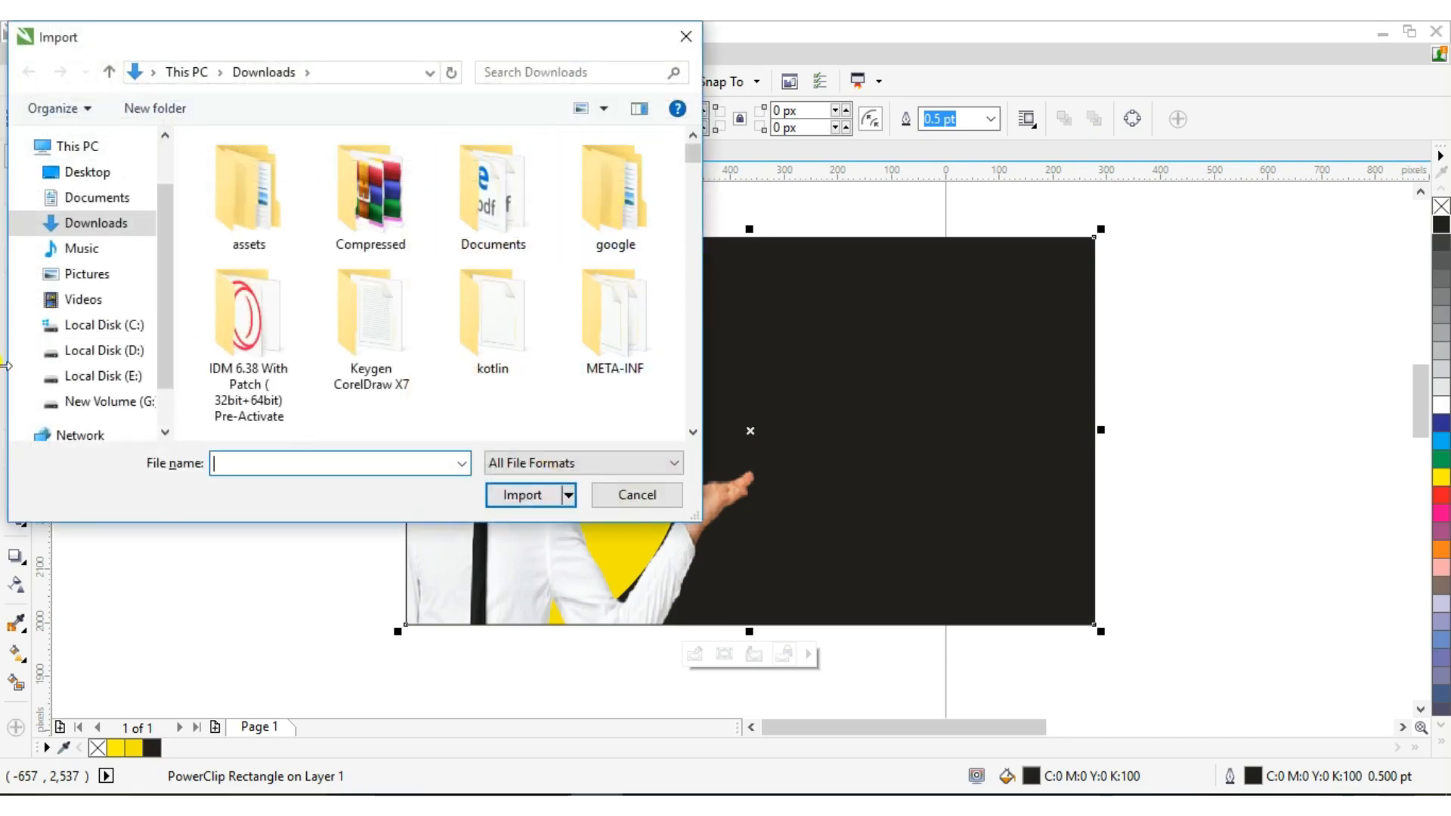
Import logo-removebg-preview.png from the Youtube data folder on E: and place it beside the man's hand
click(72, 377)
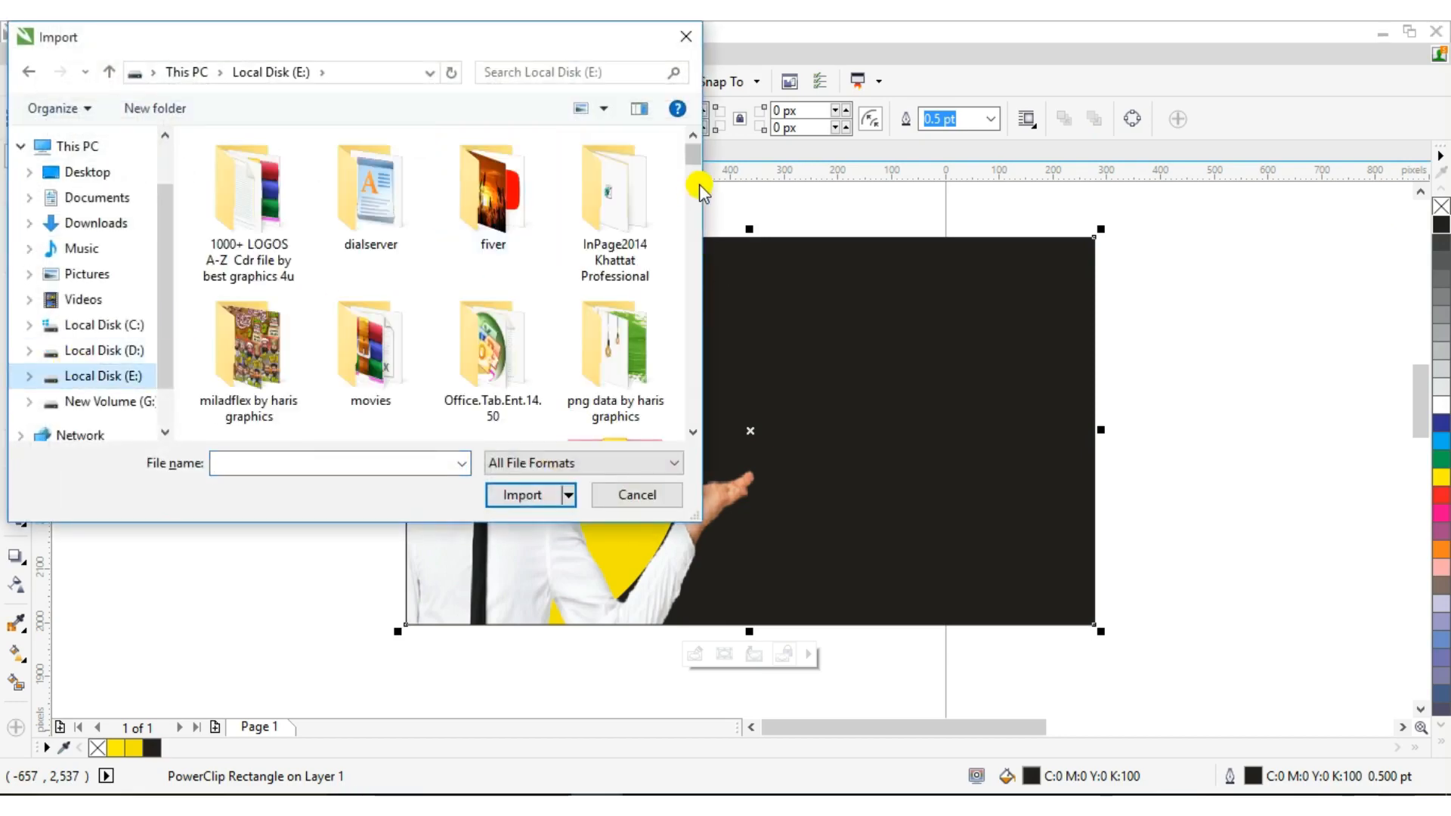
click(693, 183)
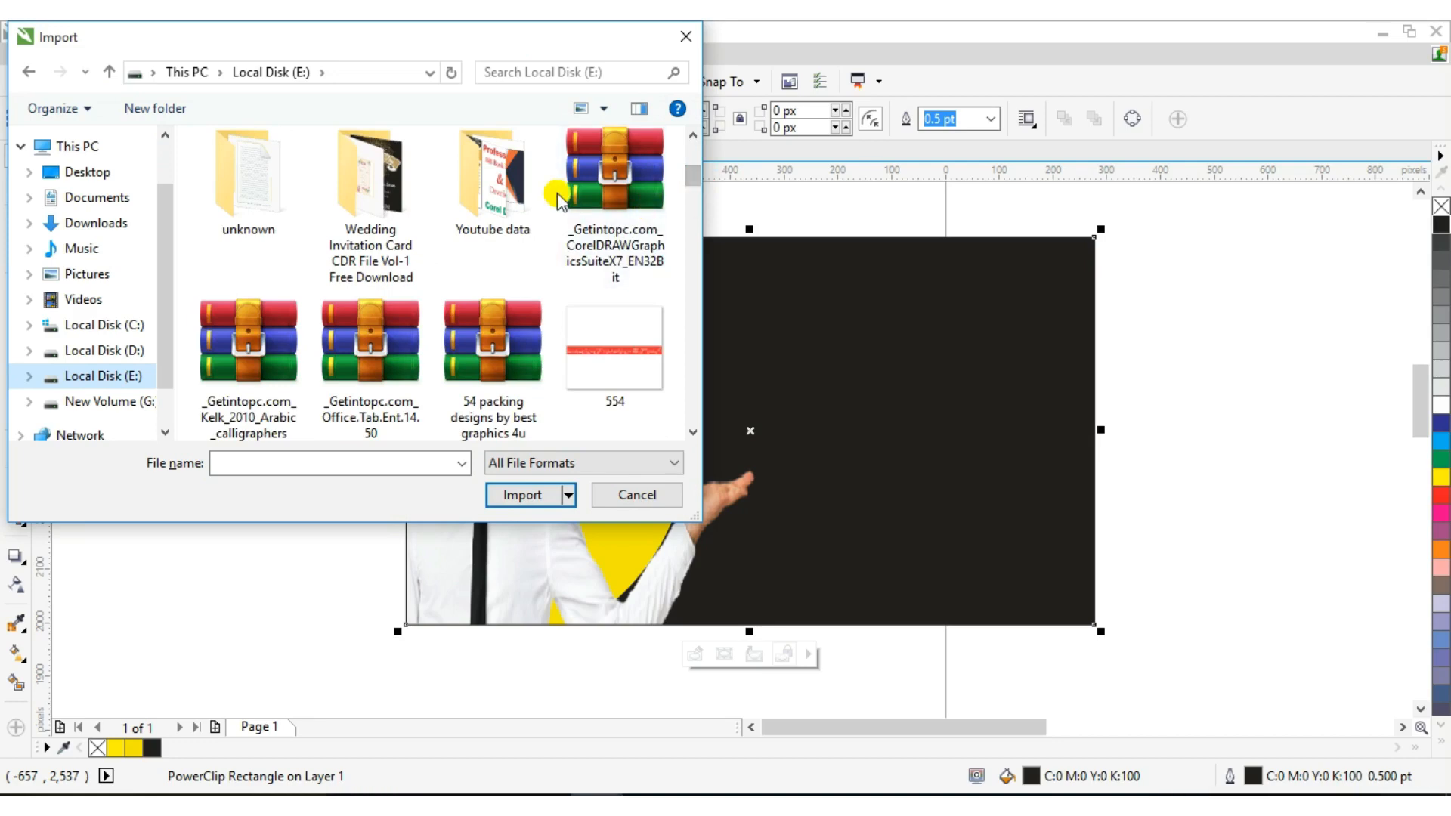
click(512, 189)
double_click(512, 189)
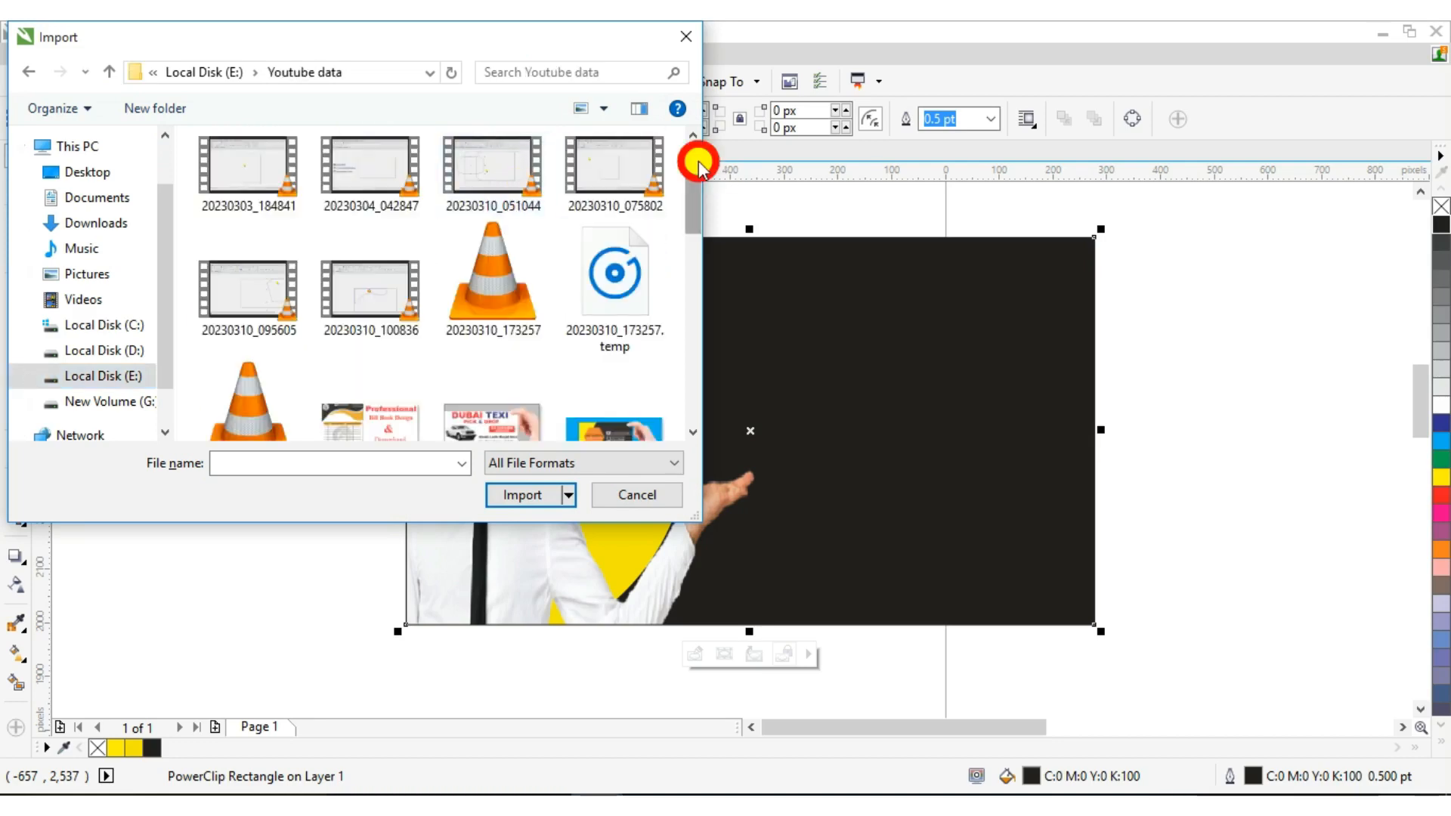
scroll(690, 245, down, 3)
scroll(691, 245, down, 3)
click(612, 281)
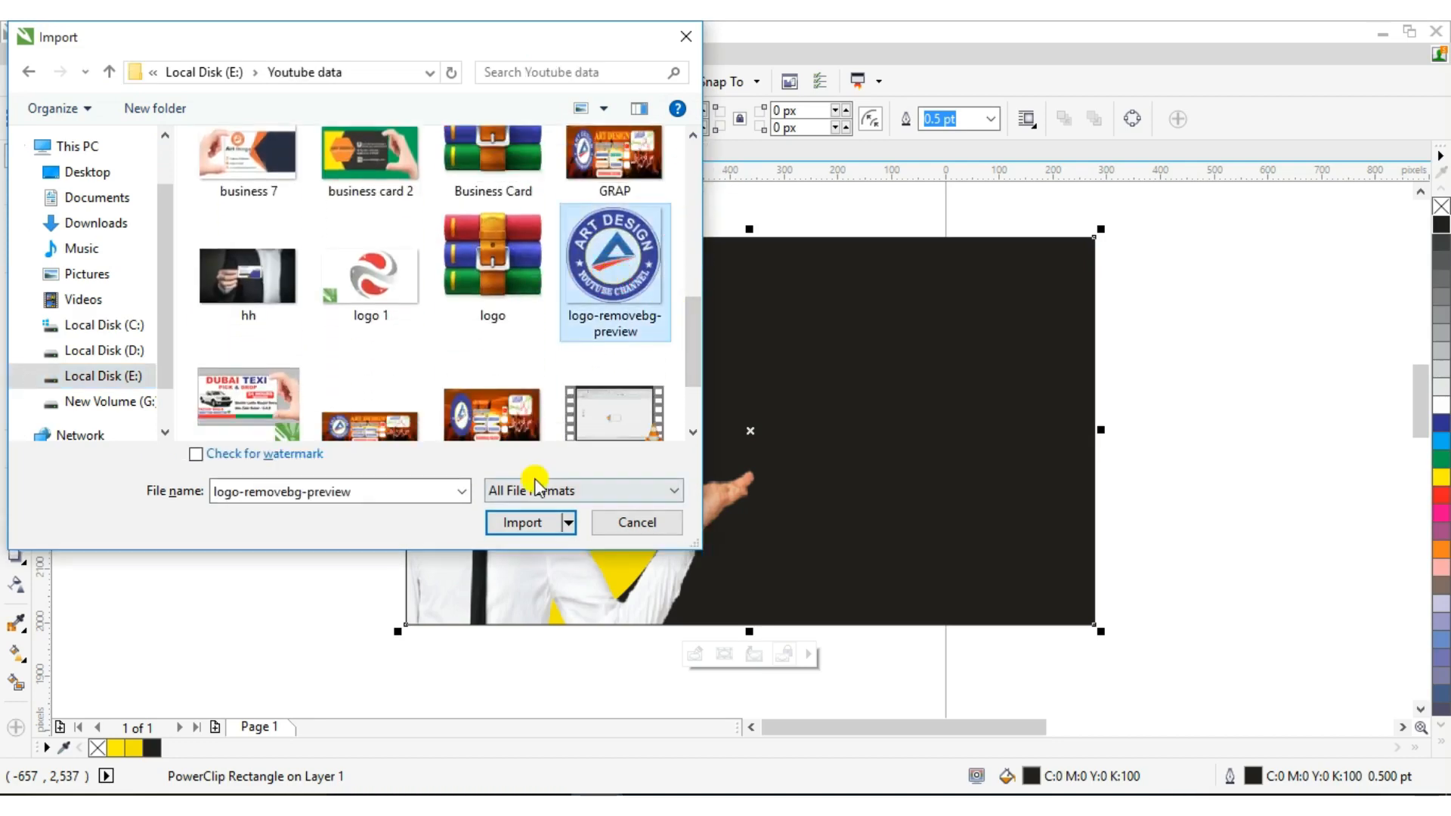
click(524, 521)
drag(189, 282, 360, 457)
drag(266, 360, 261, 407)
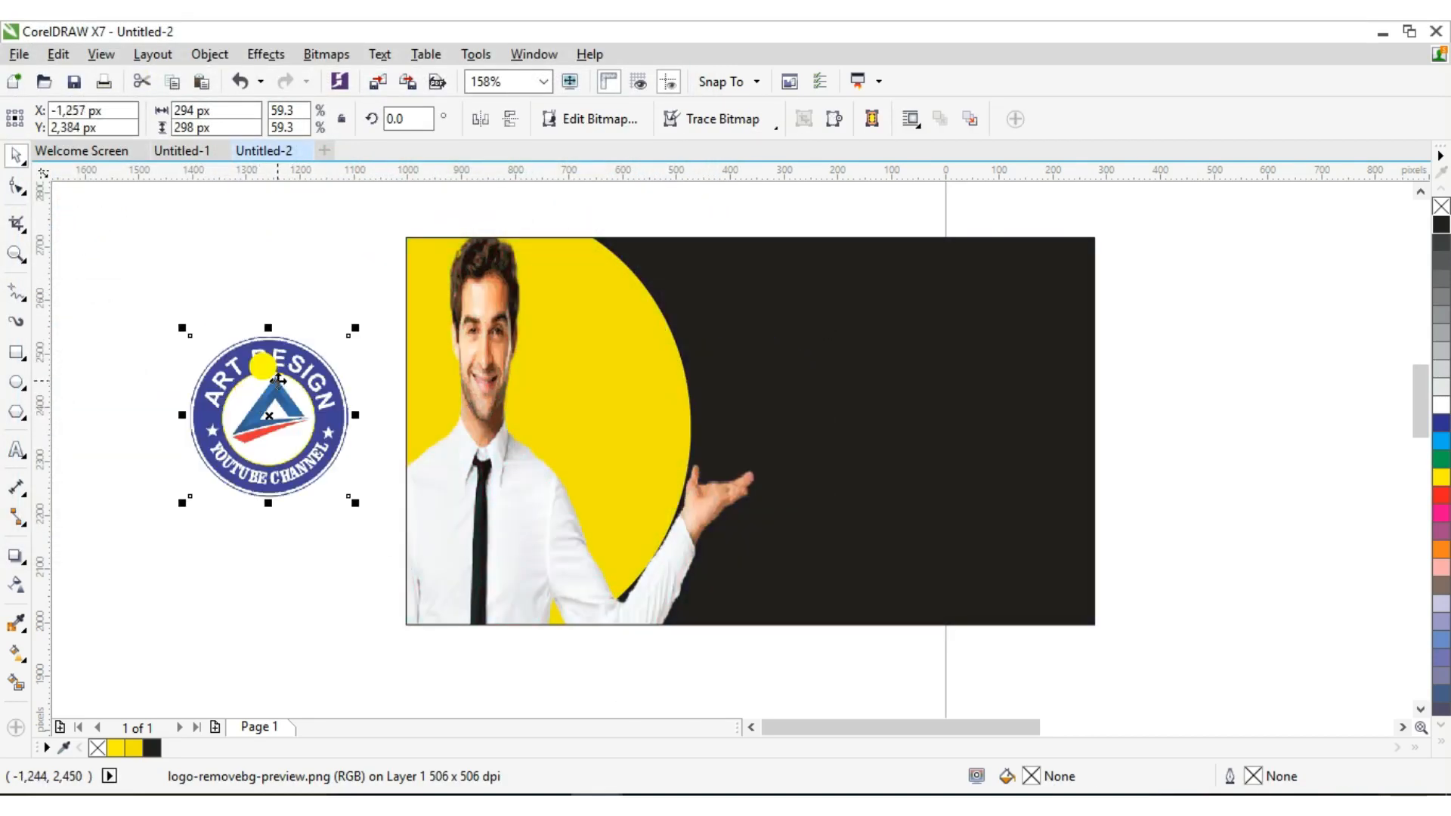
Start a High Quality Image outline trace of the logo
click(734, 129)
mouse_move(747, 195)
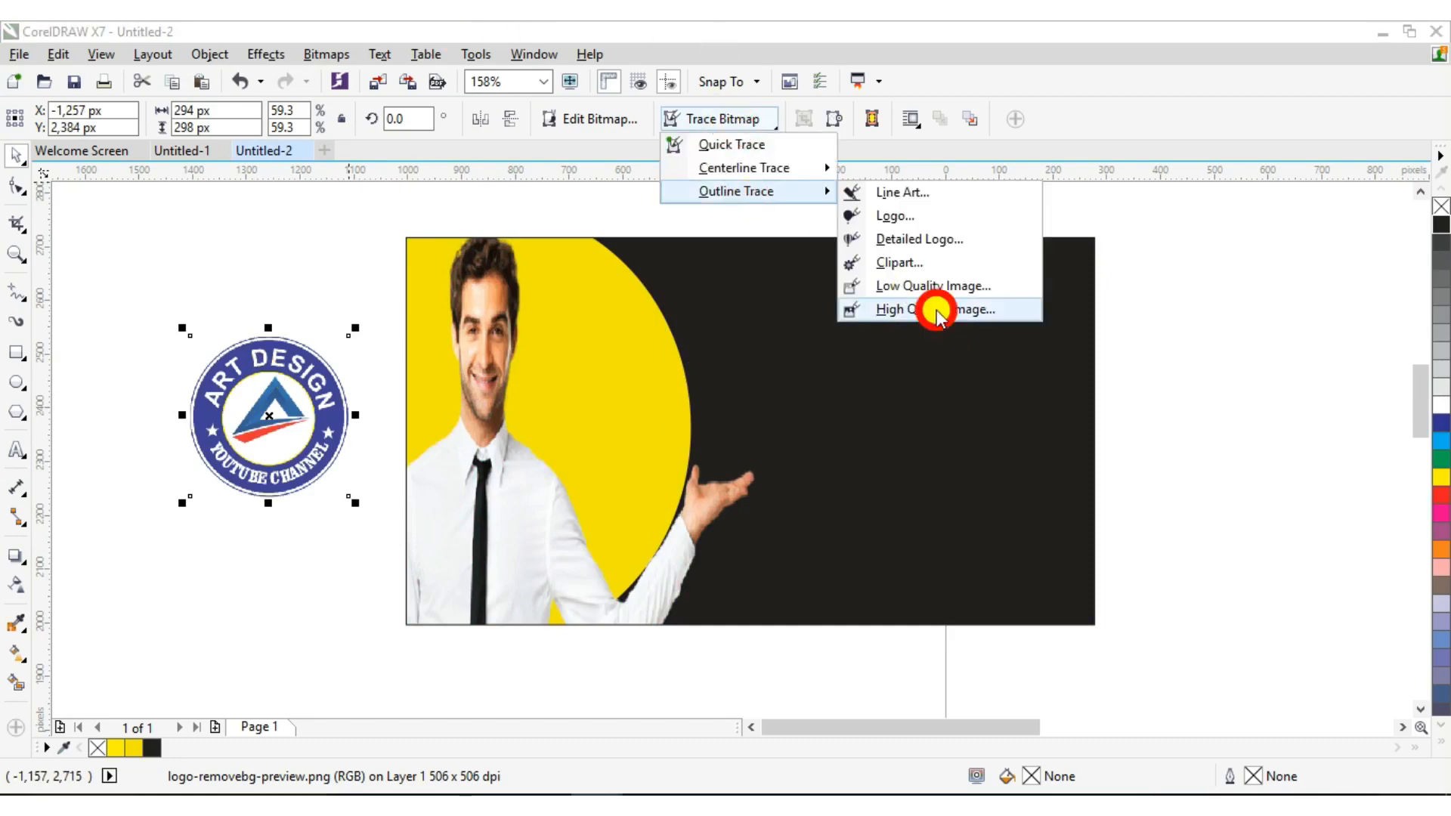
click(937, 310)
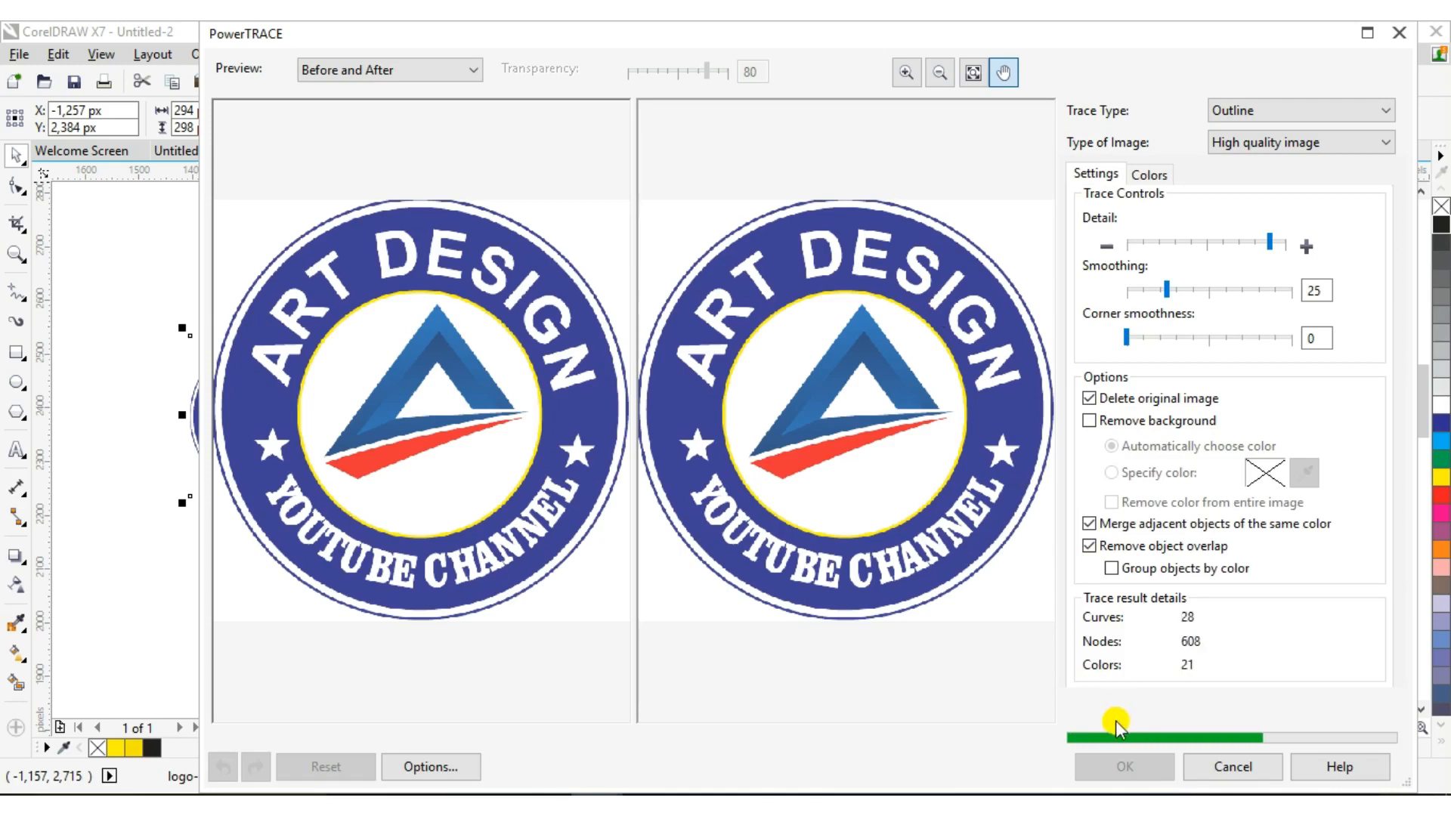
Accept the PowerTRACE result and PowerClip the traced logo inside the thumbnail frame
click(1117, 771)
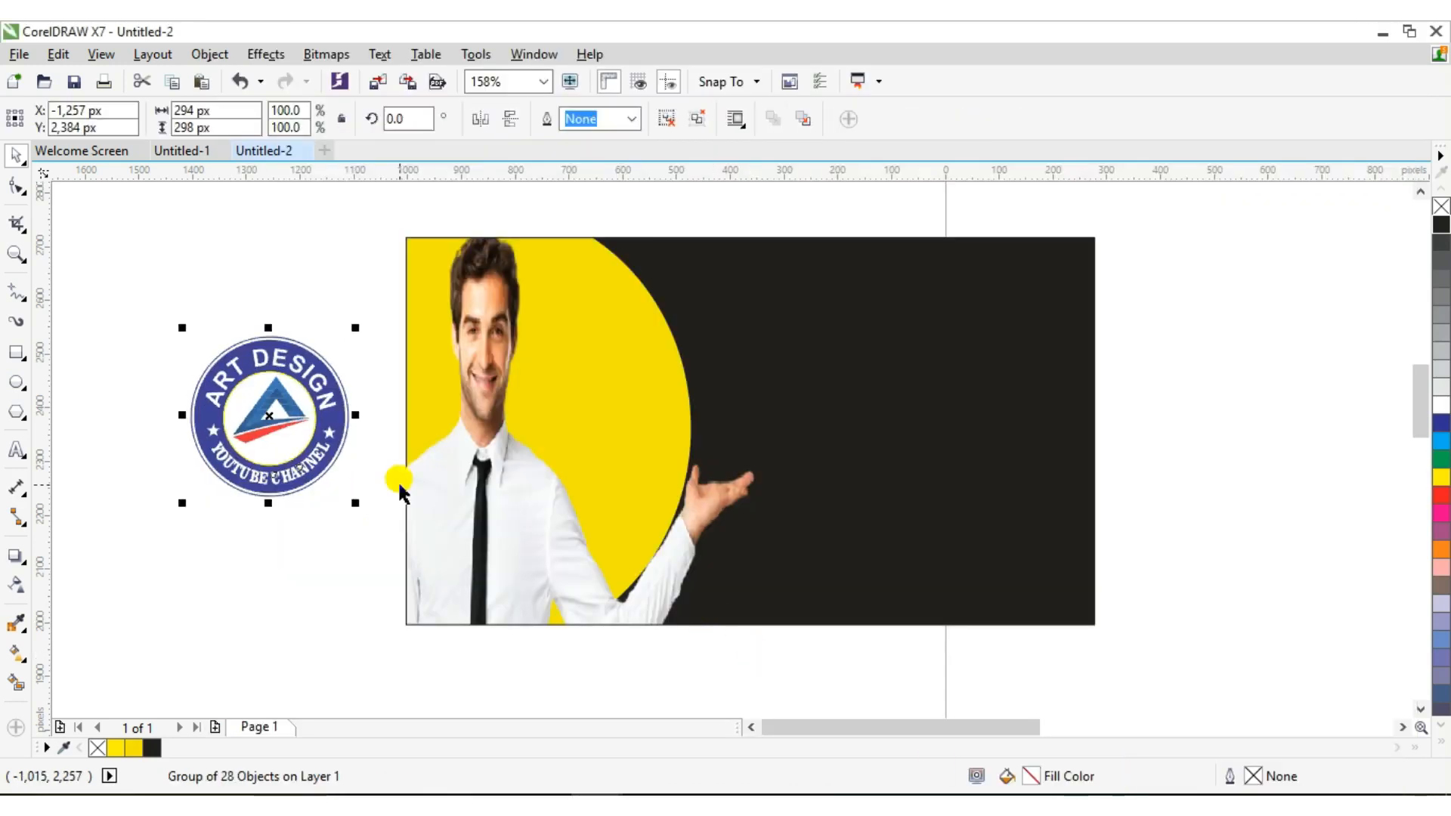
right_click(316, 427)
click(423, 278)
click(690, 387)
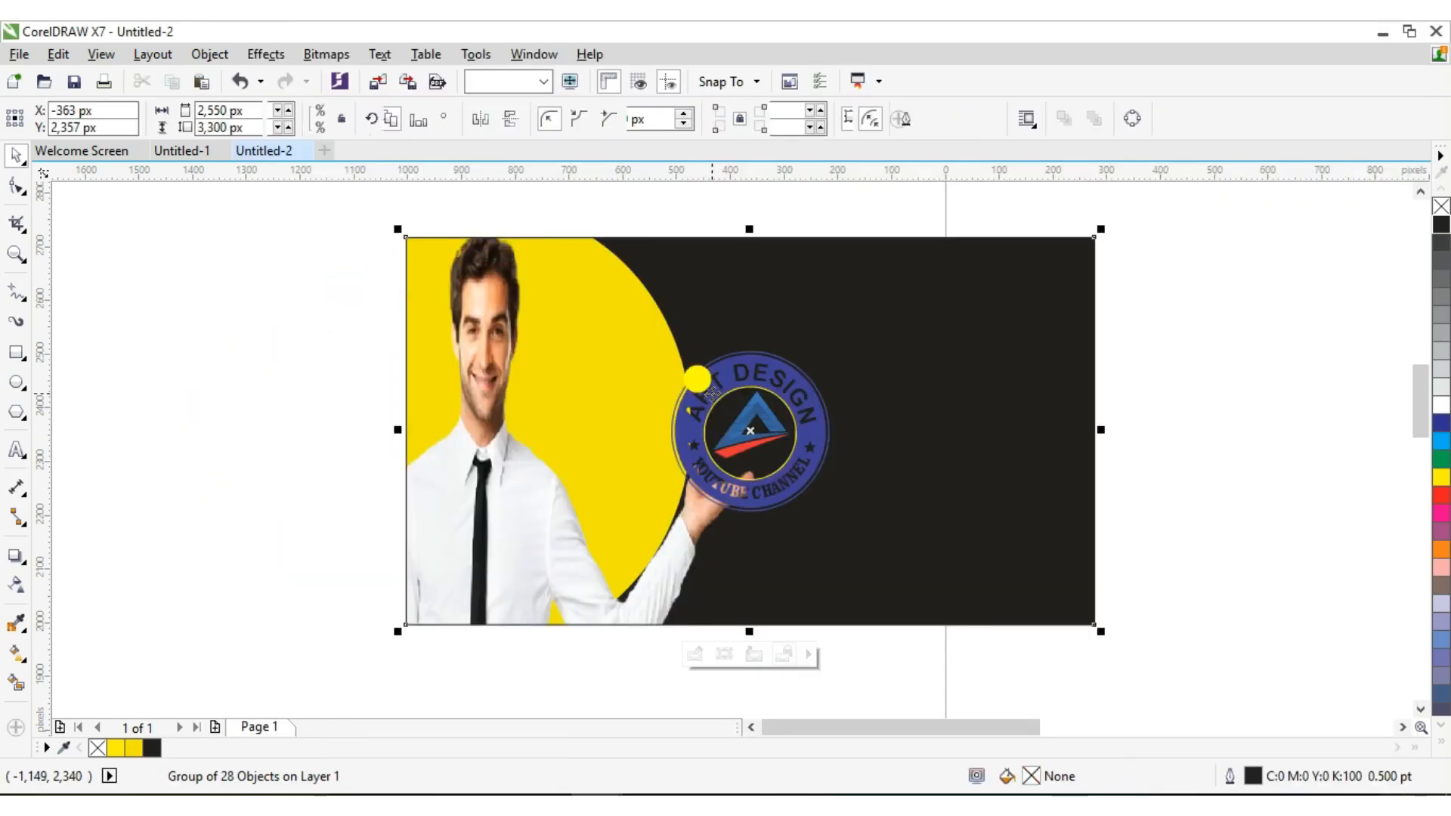
Inside the PowerClip, shrink the logo group to 65% and lower it onto the man's hand
right_click(697, 378)
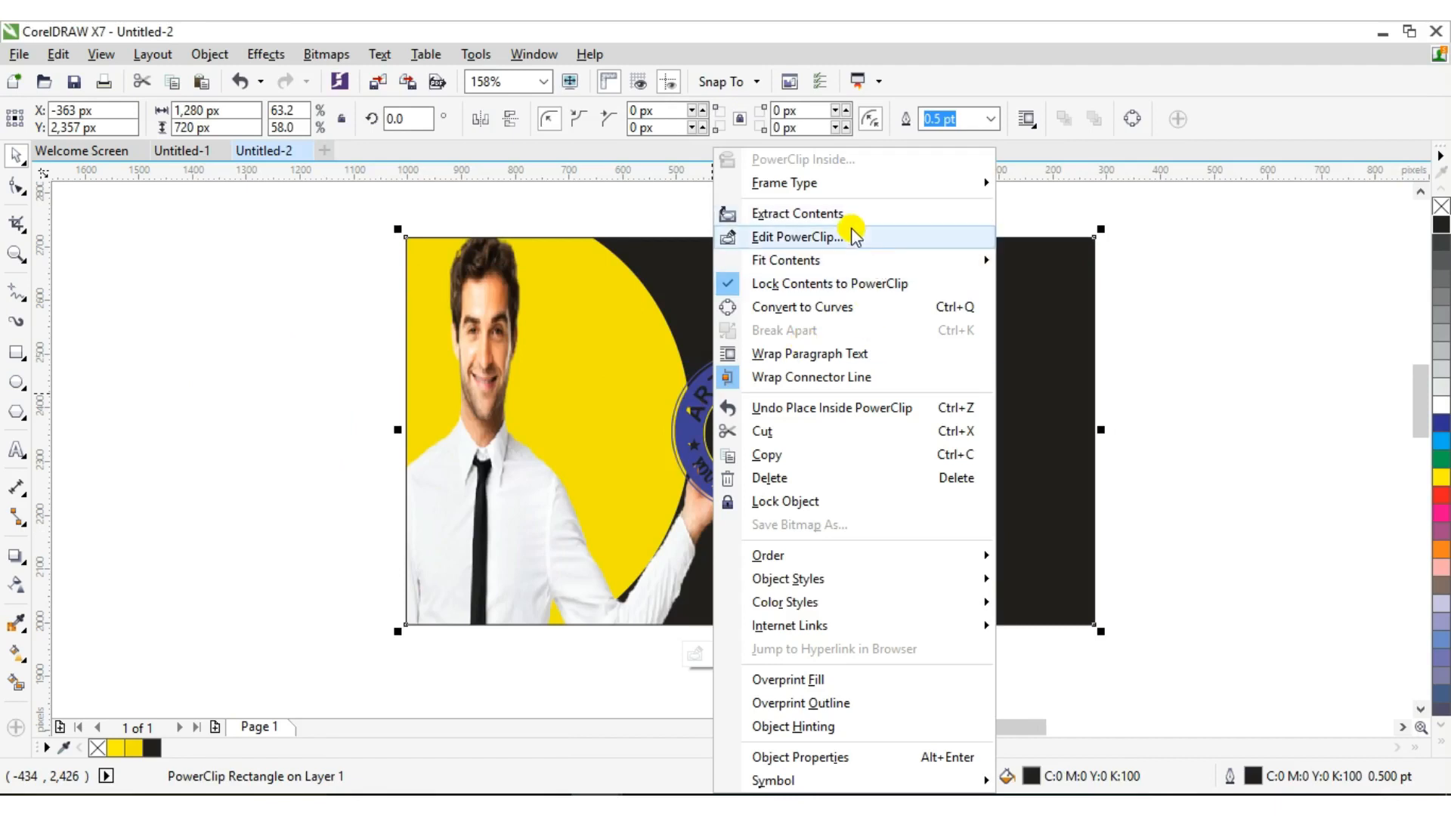
click(845, 232)
click(762, 452)
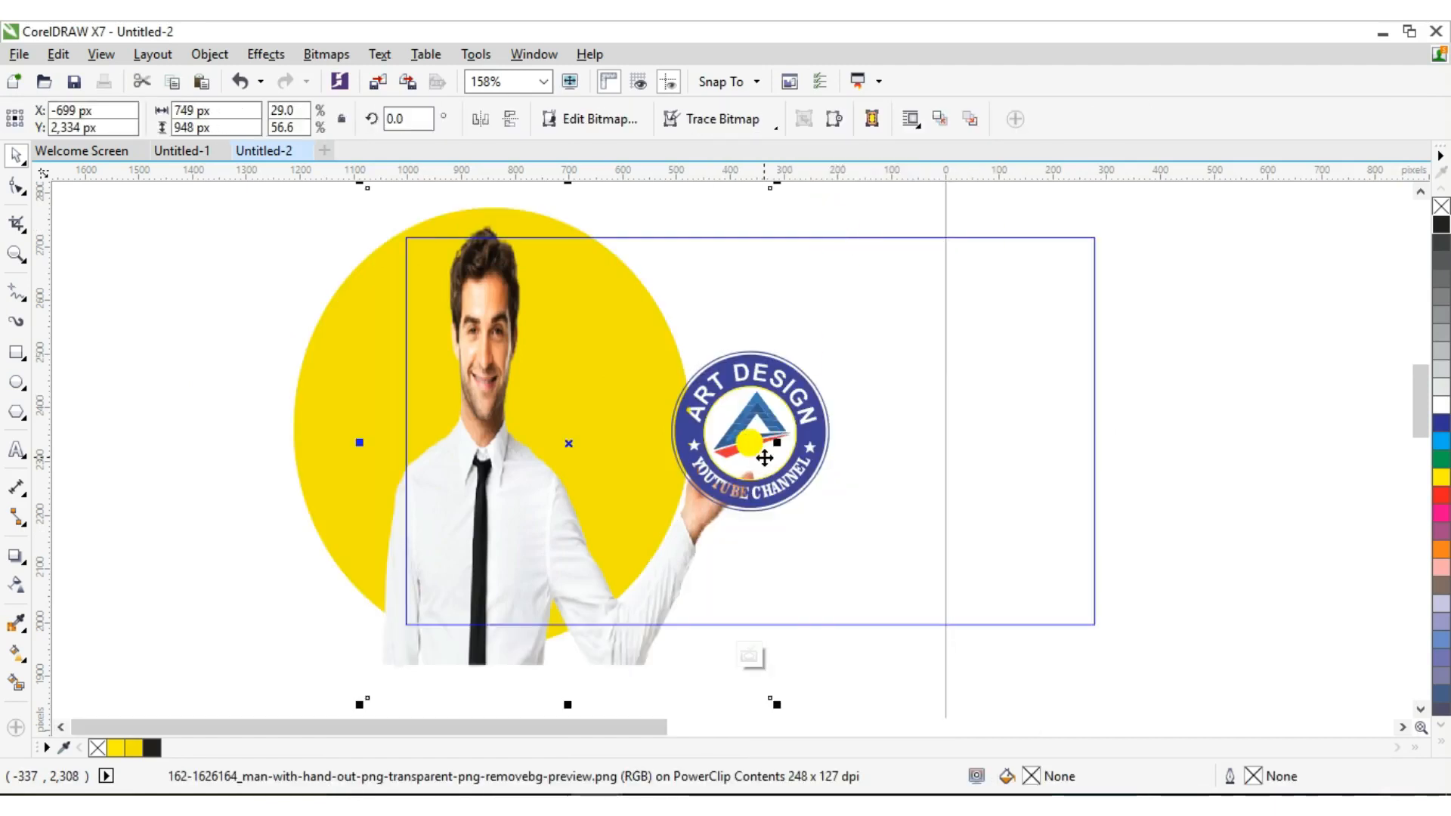
click(794, 387)
drag(835, 517, 795, 476)
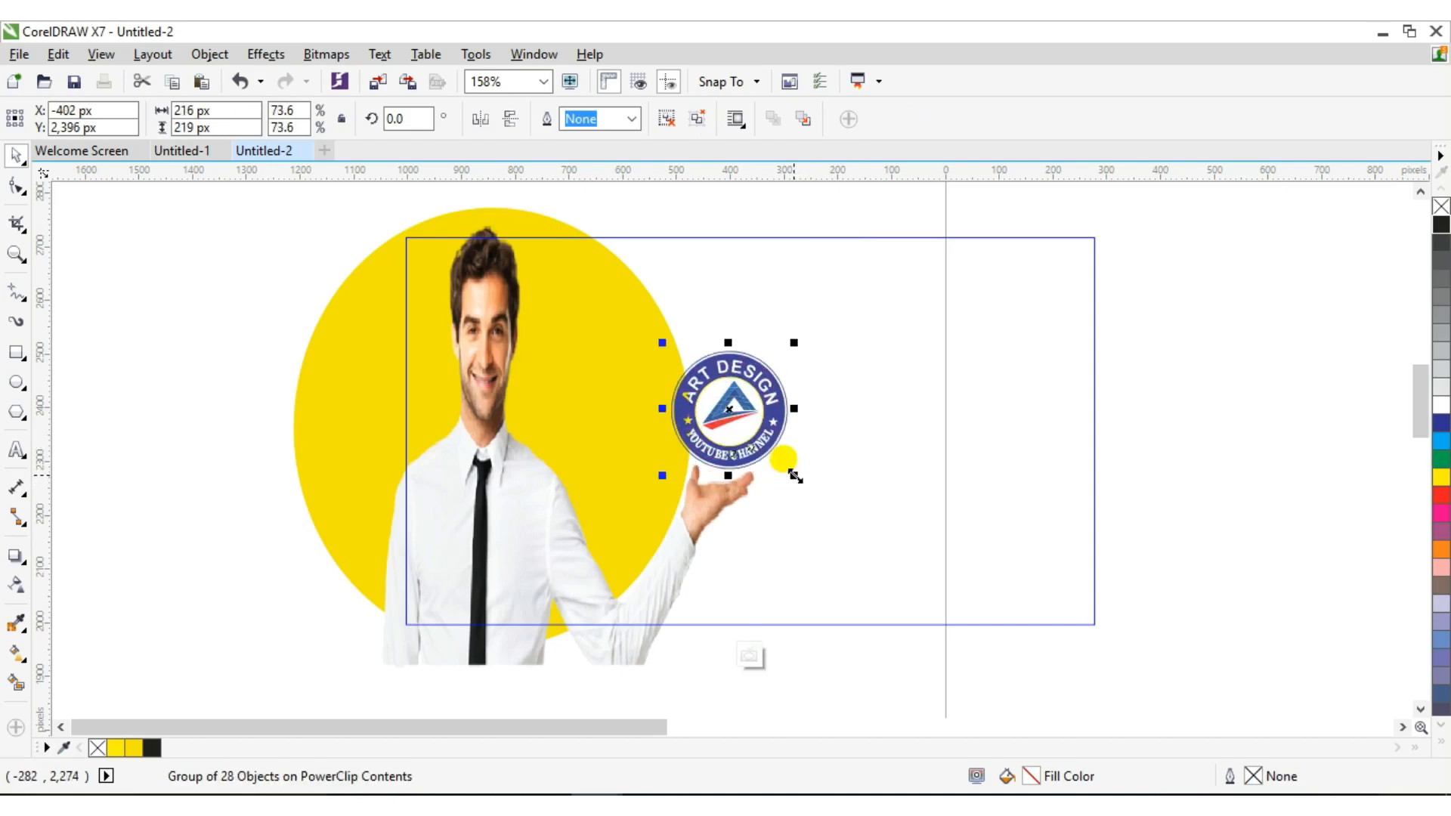
drag(735, 408, 737, 408)
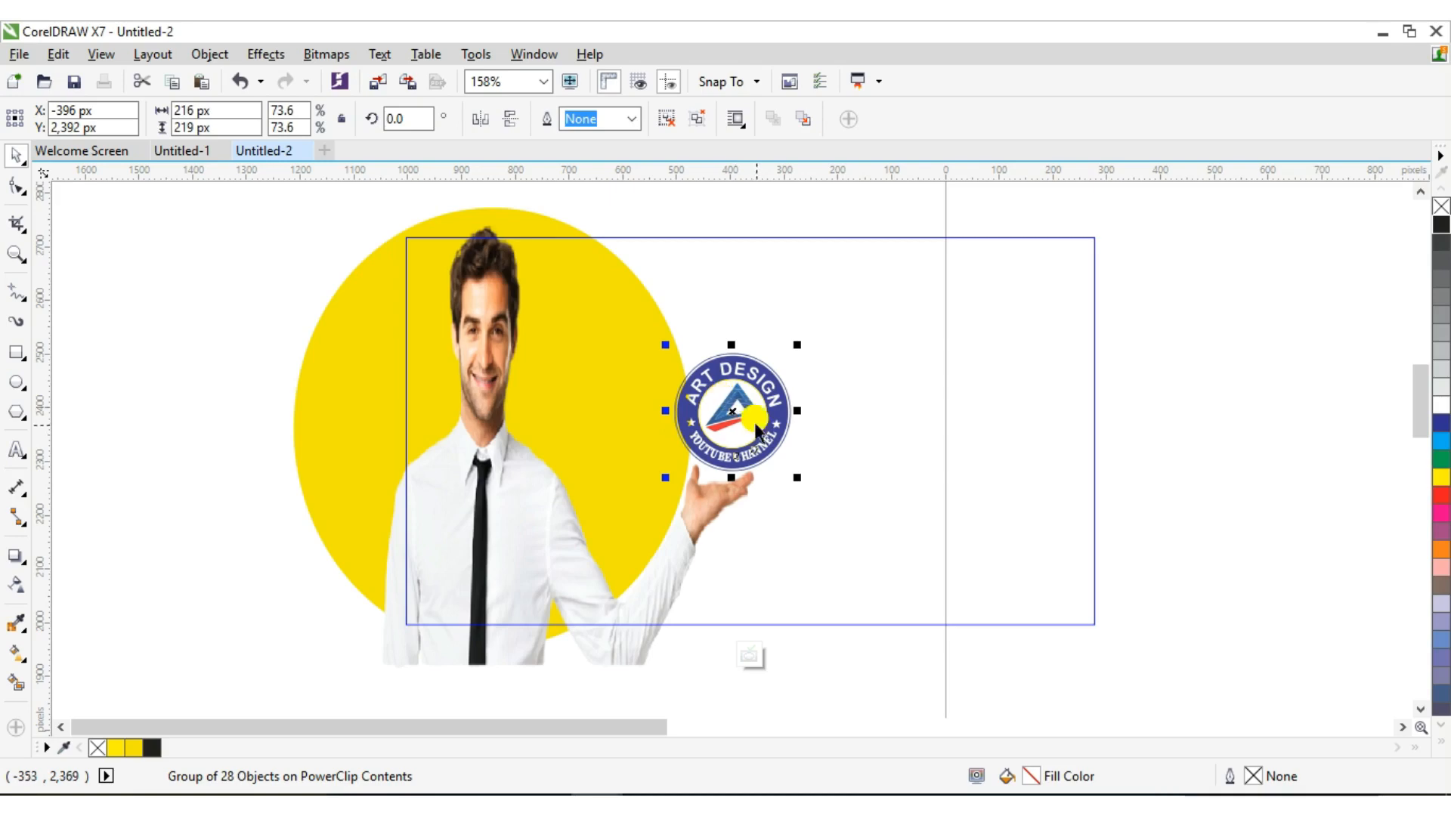
drag(797, 477, 783, 463)
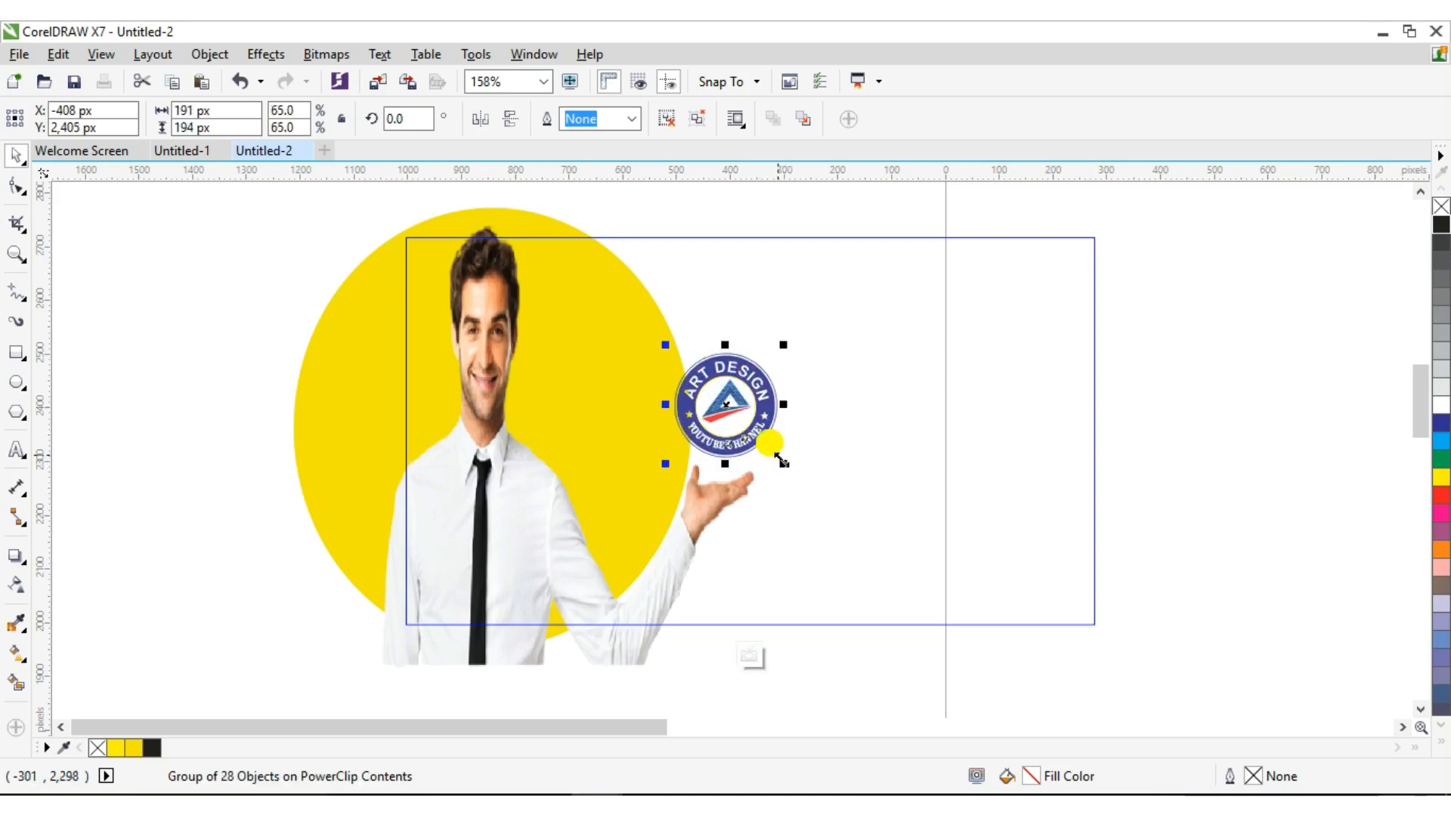
drag(729, 400, 729, 414)
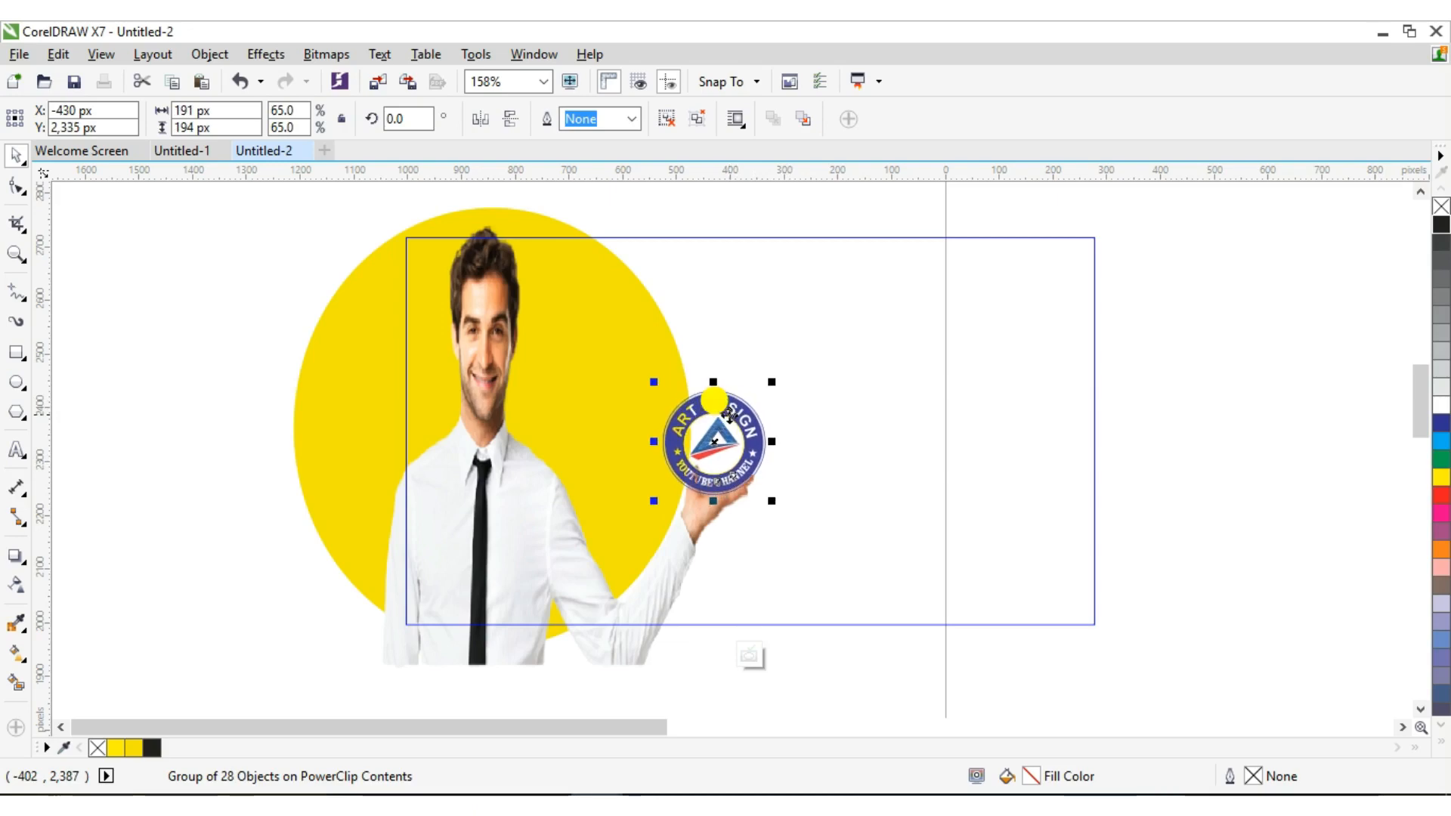
Fill the logo white and finish editing the PowerClip contents
click(1438, 408)
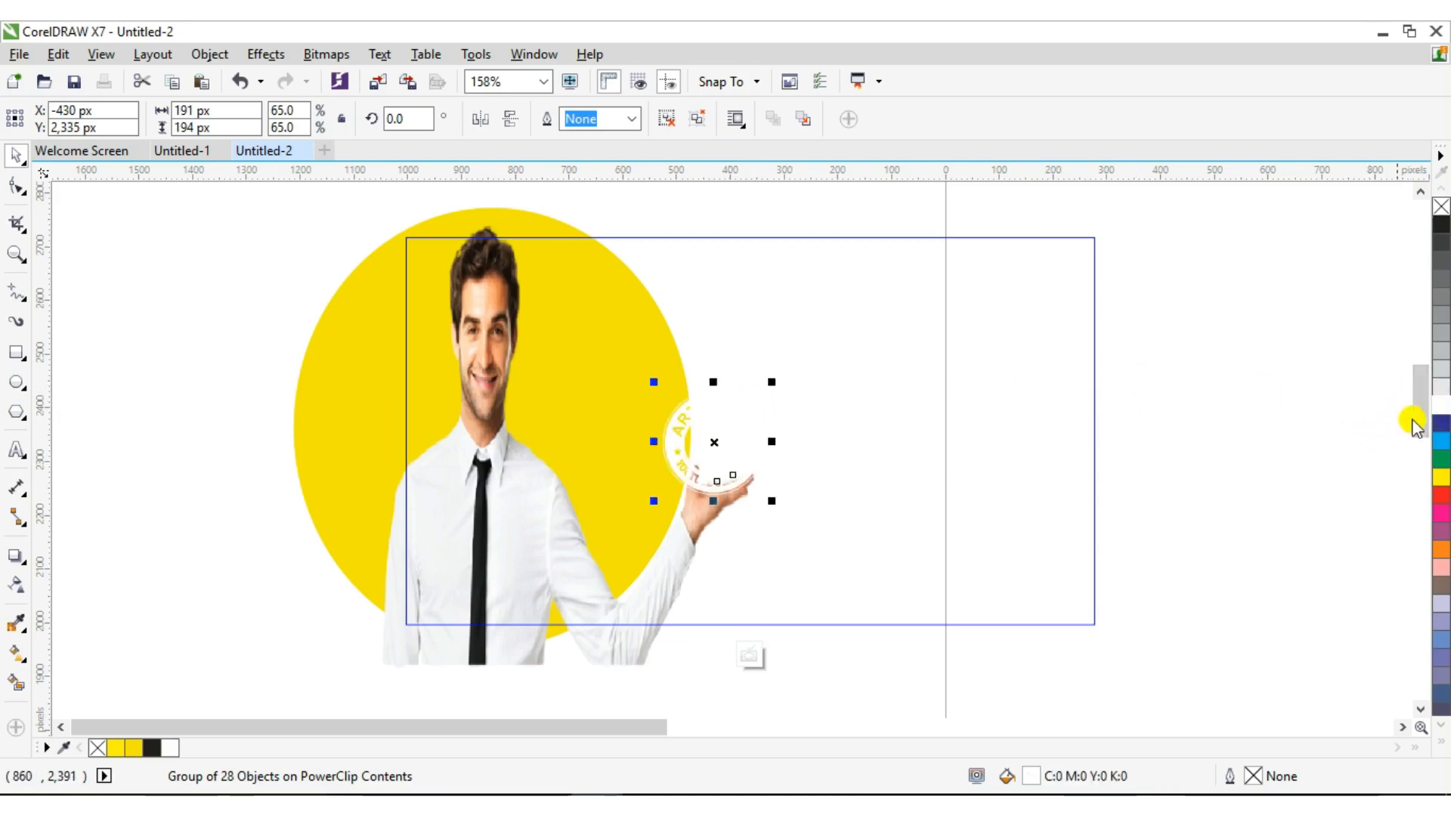
right_click(732, 432)
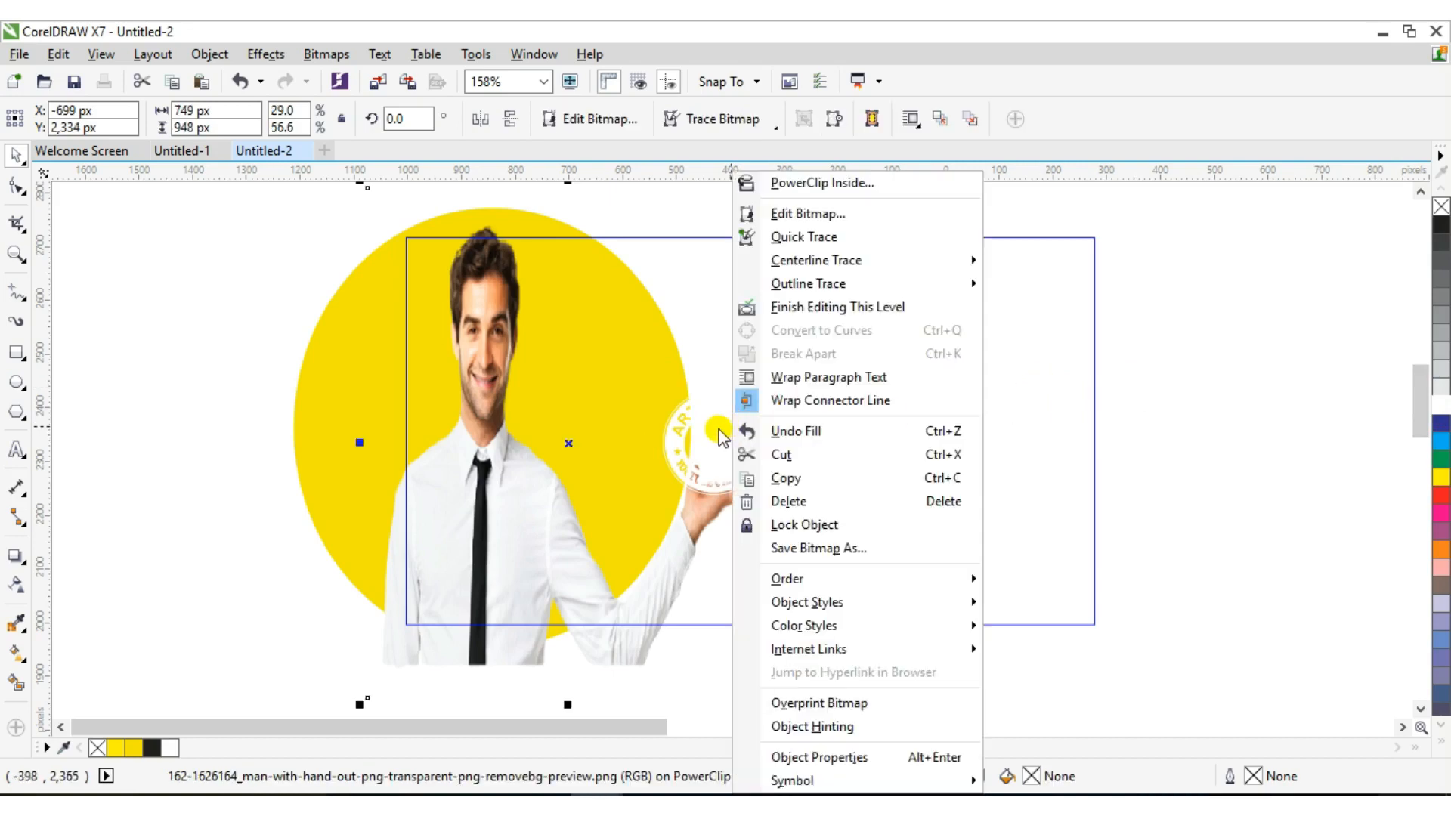
click(786, 307)
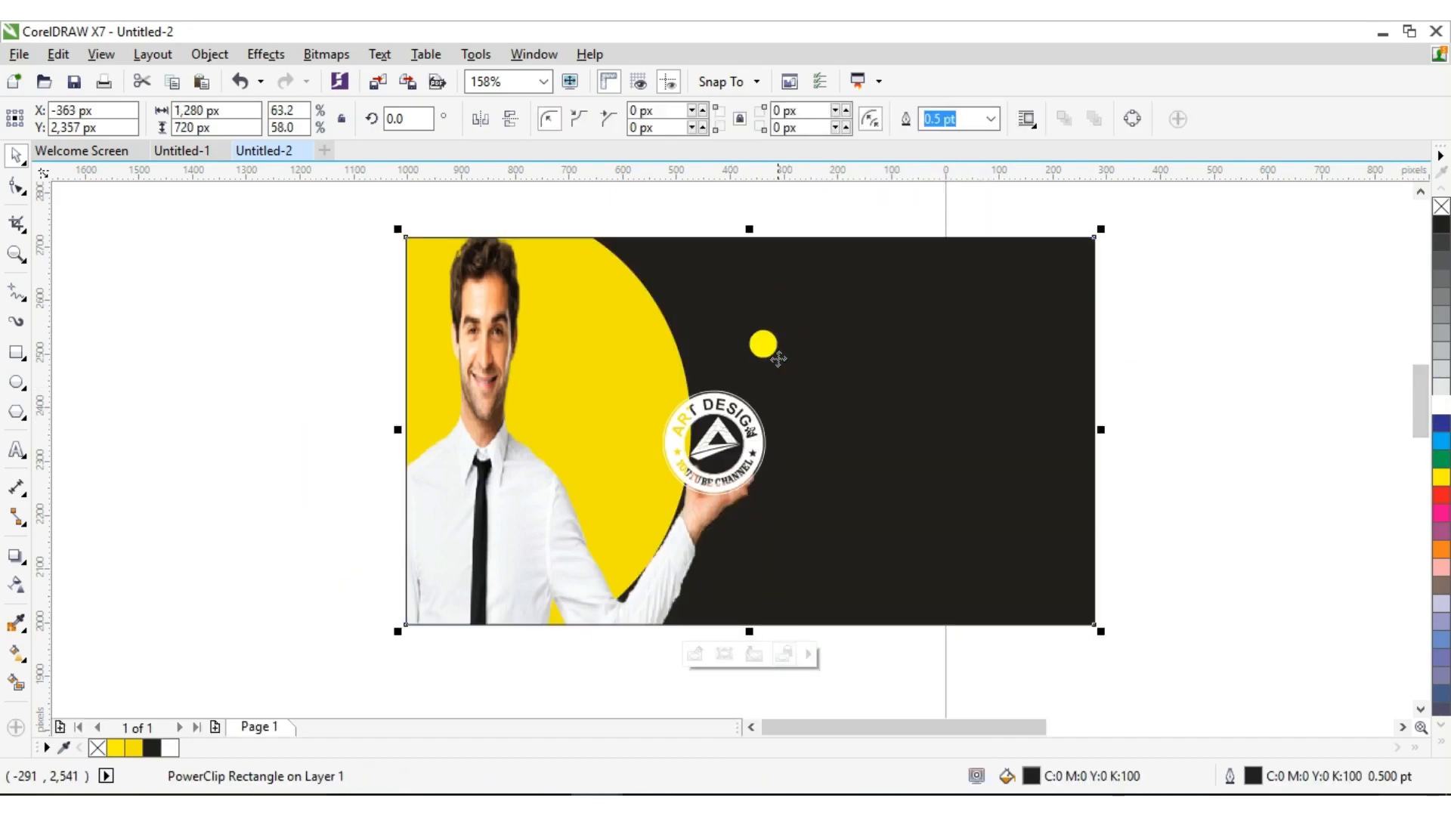
Re-enter the PowerClip and recolour the logo group dark blue
right_click(730, 415)
mouse_move(822, 264)
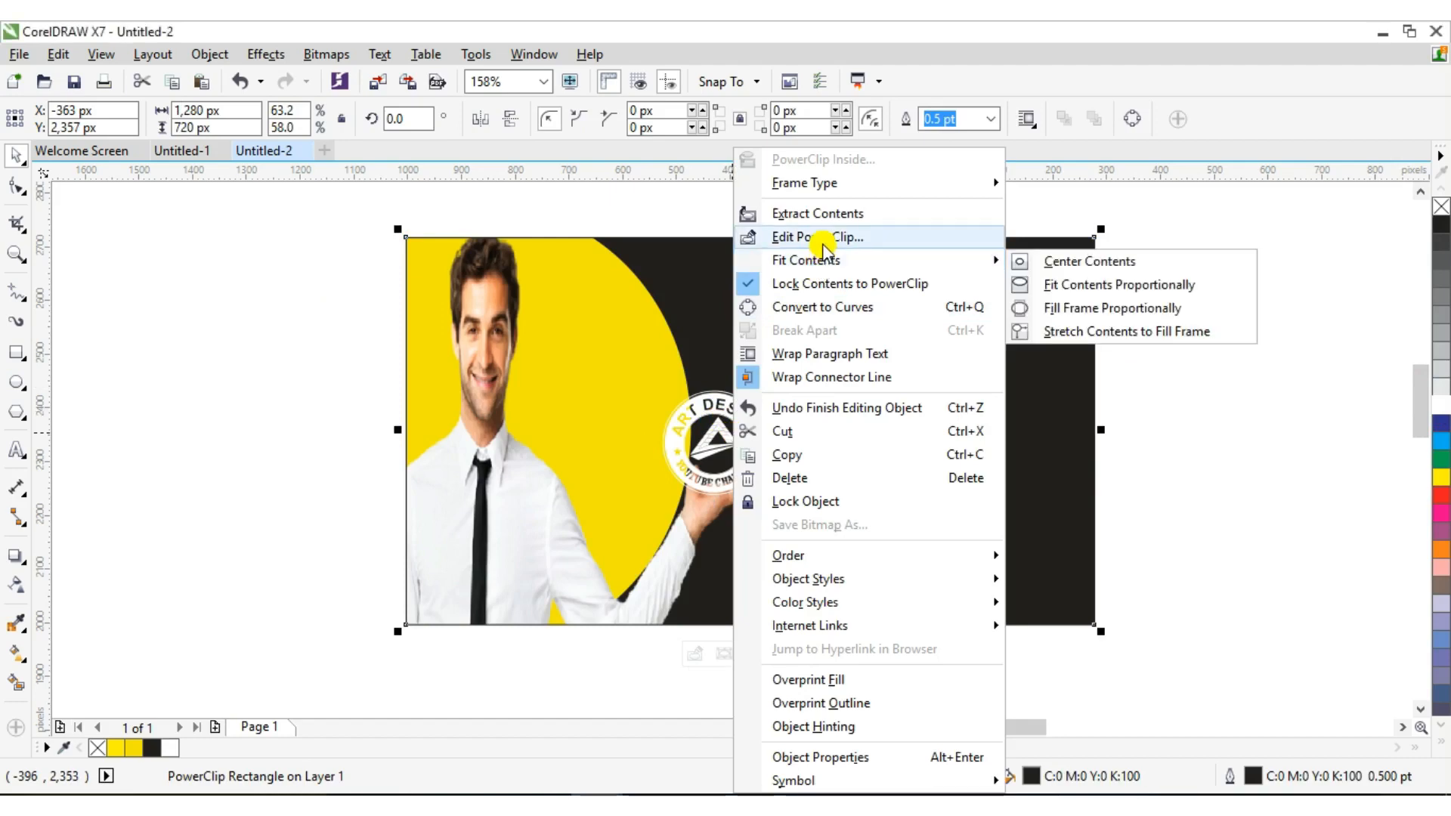
click(819, 237)
click(719, 444)
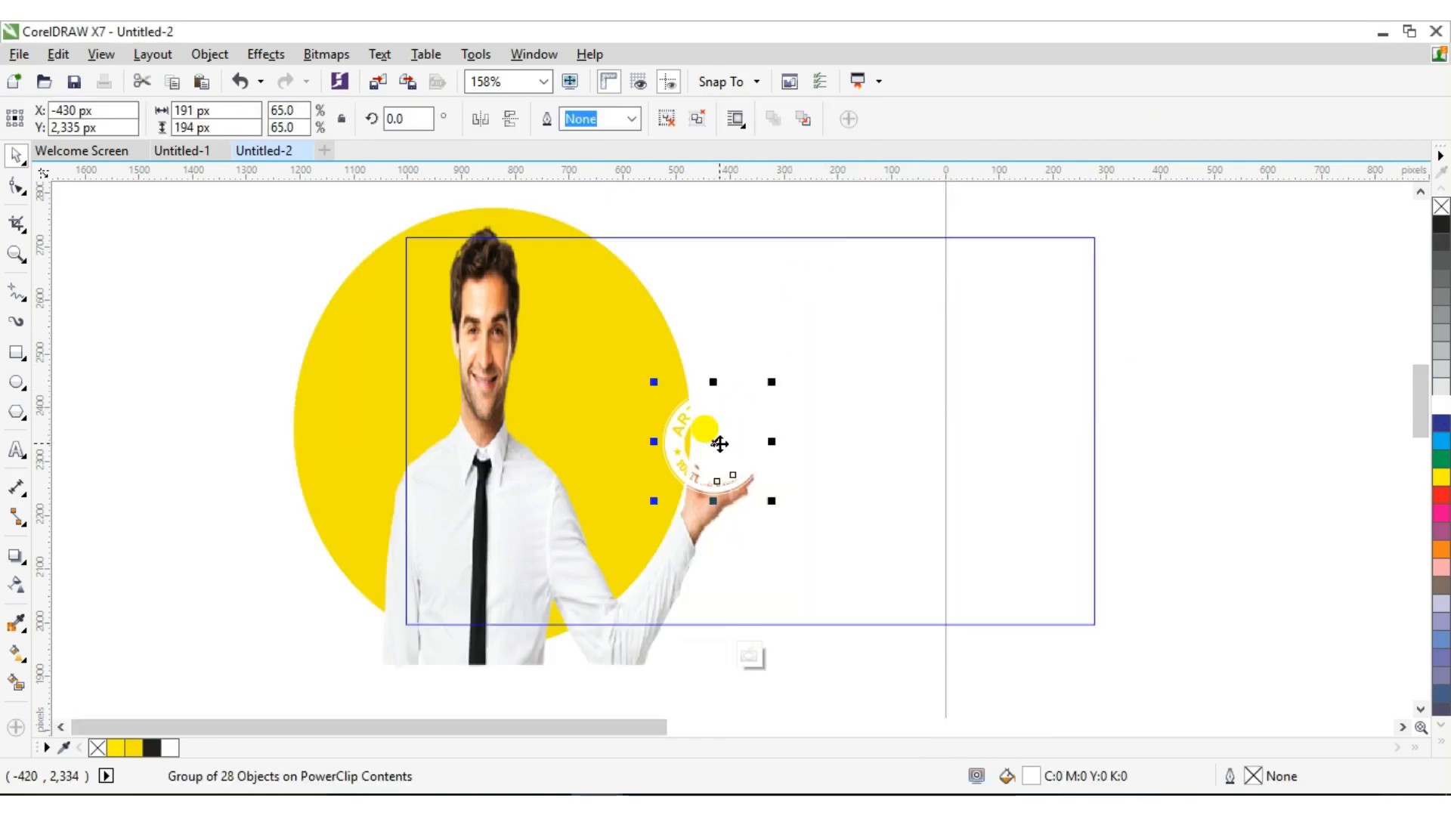
click(1440, 422)
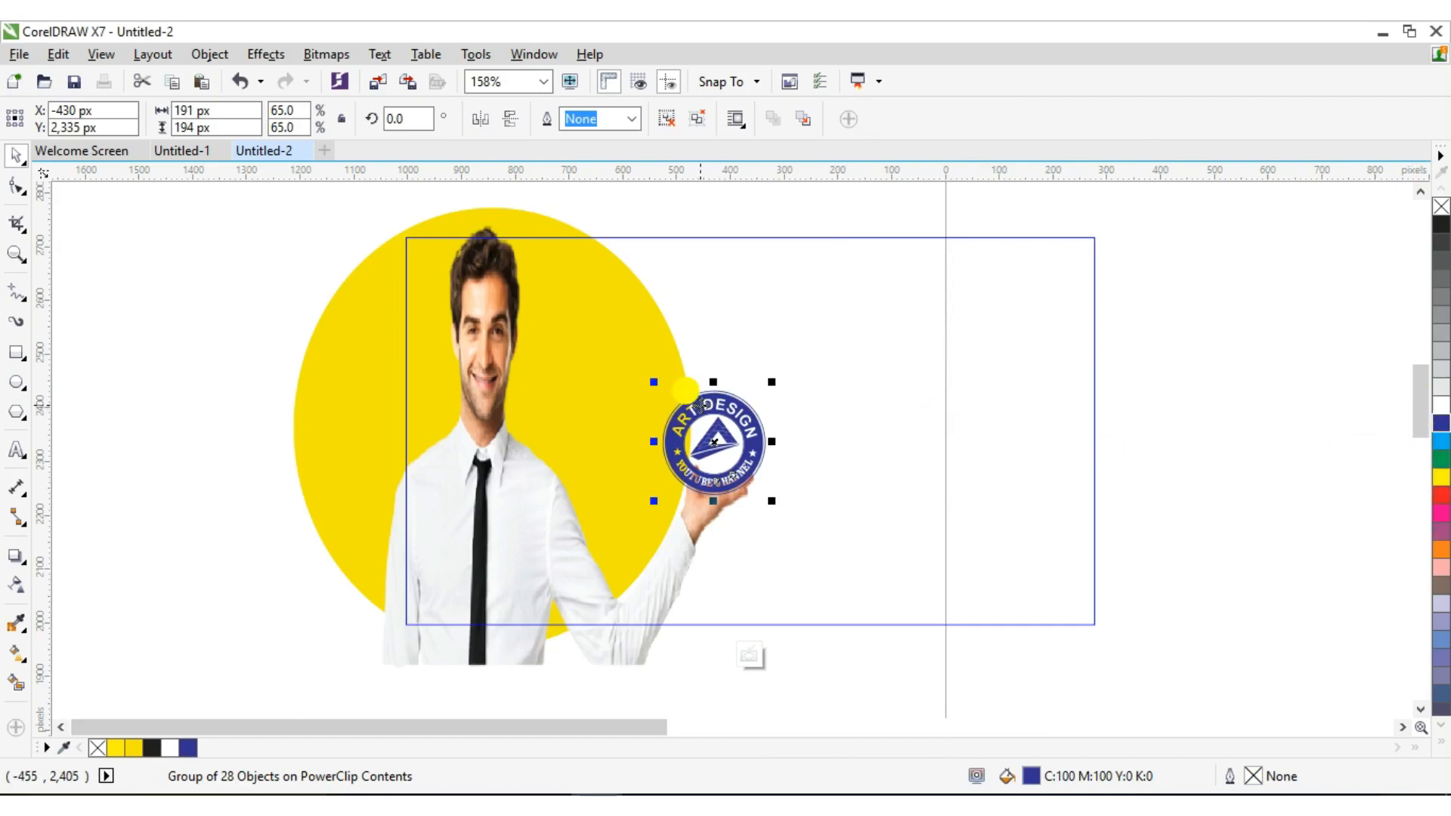
right_click(717, 438)
click(783, 307)
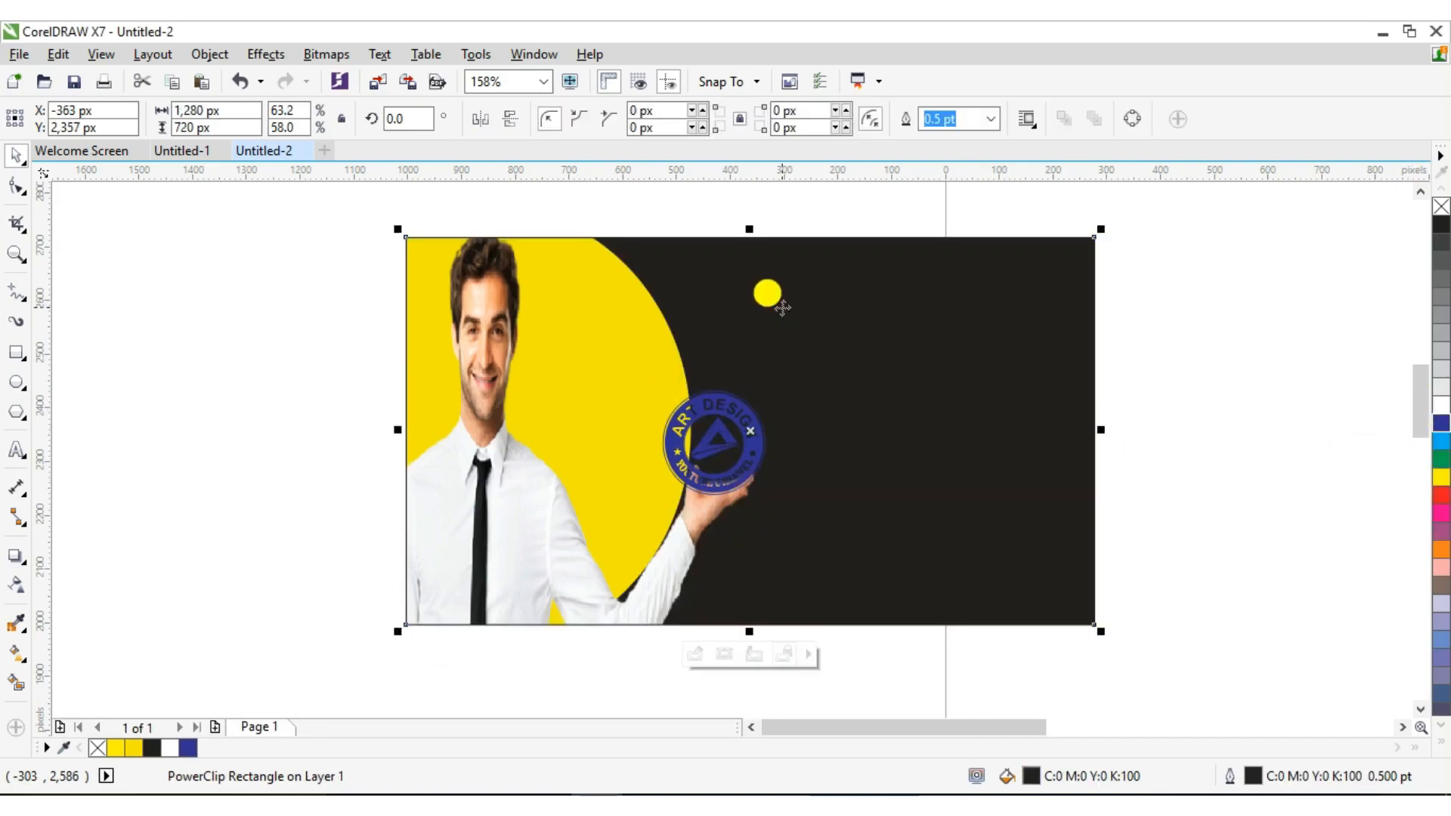
Re-enter the PowerClip, fill the logo red after trying yellow, and finish editing
right_click(720, 453)
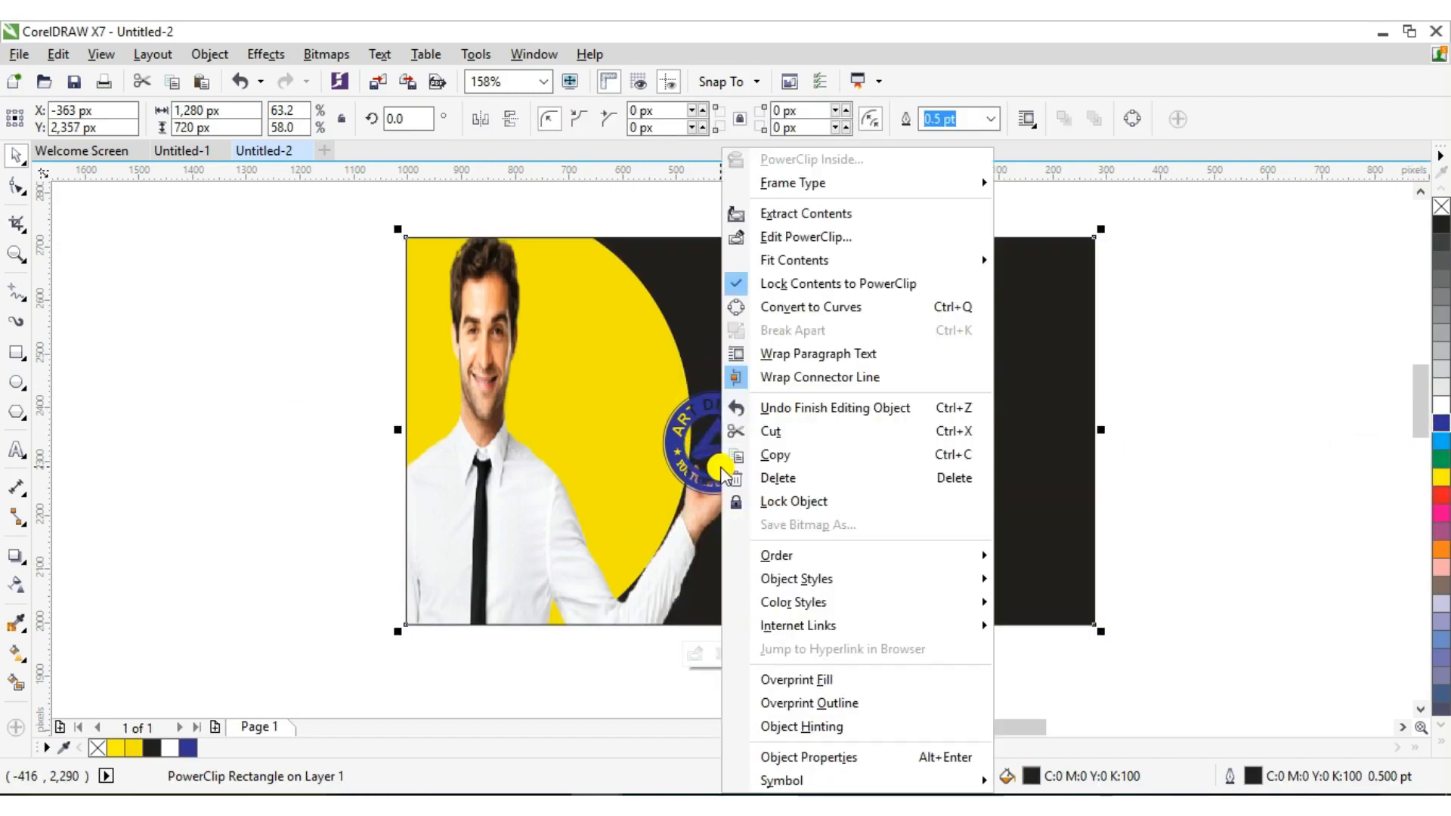
click(794, 236)
click(669, 443)
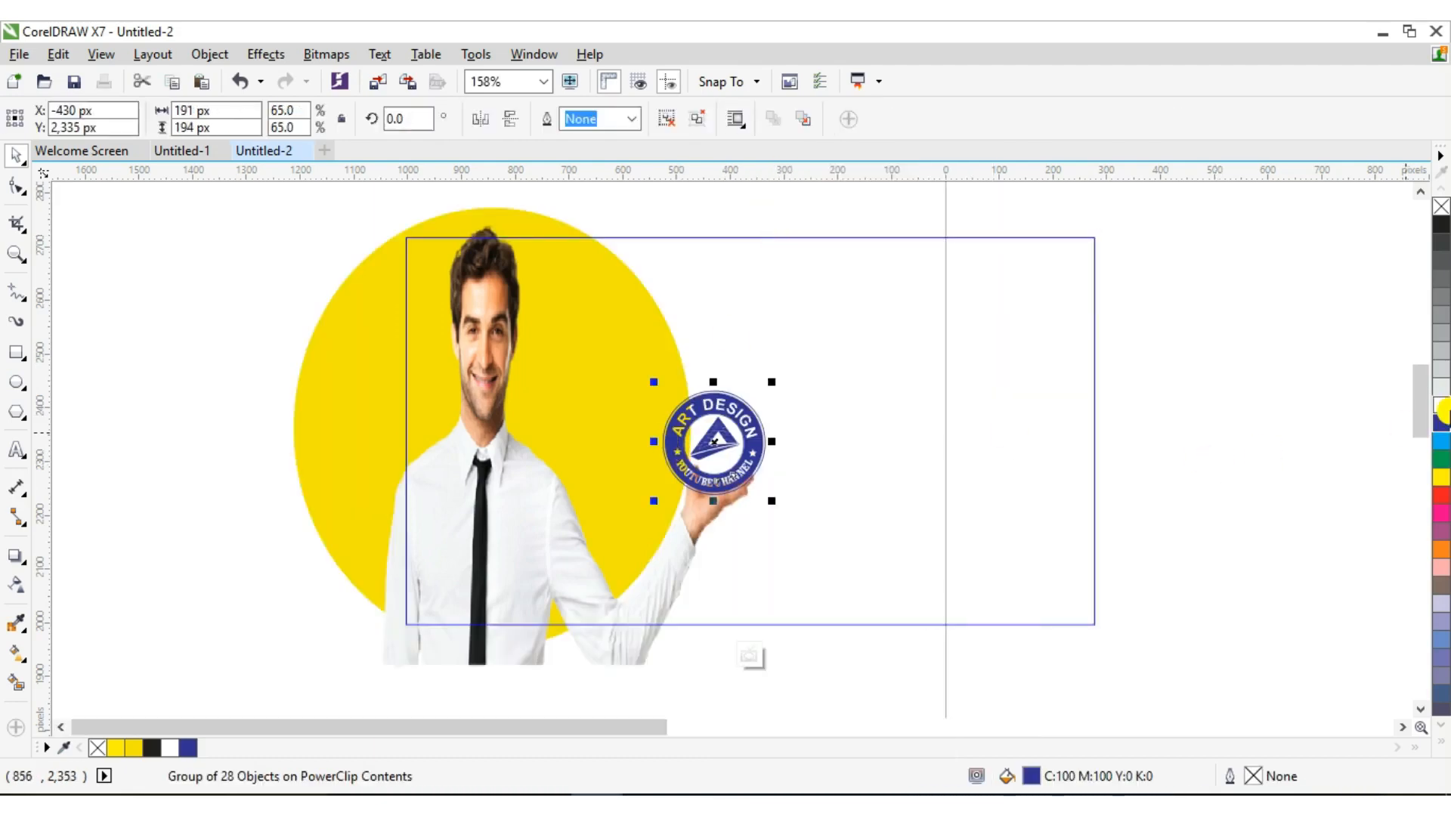
click(1442, 482)
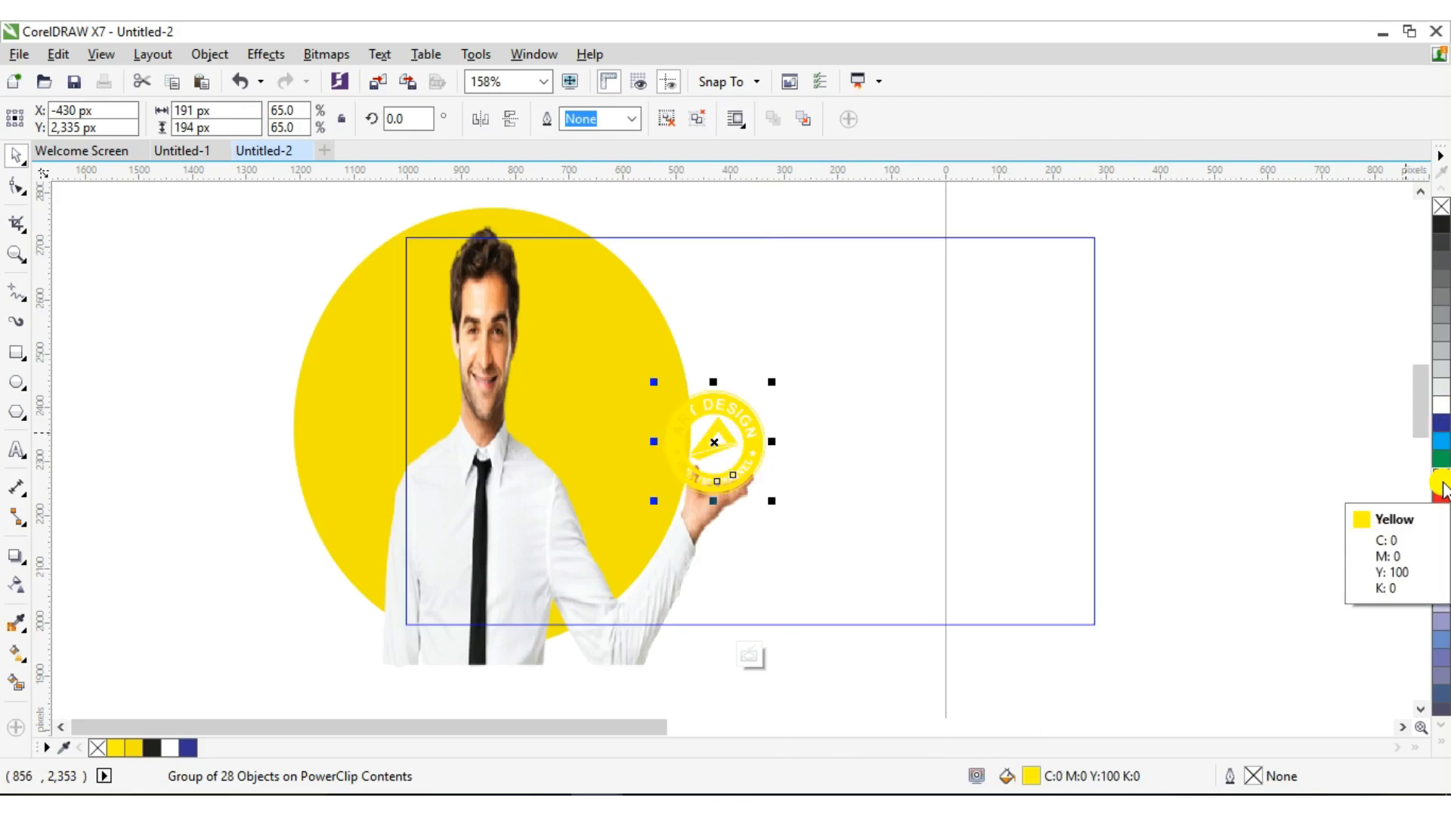
click(1441, 496)
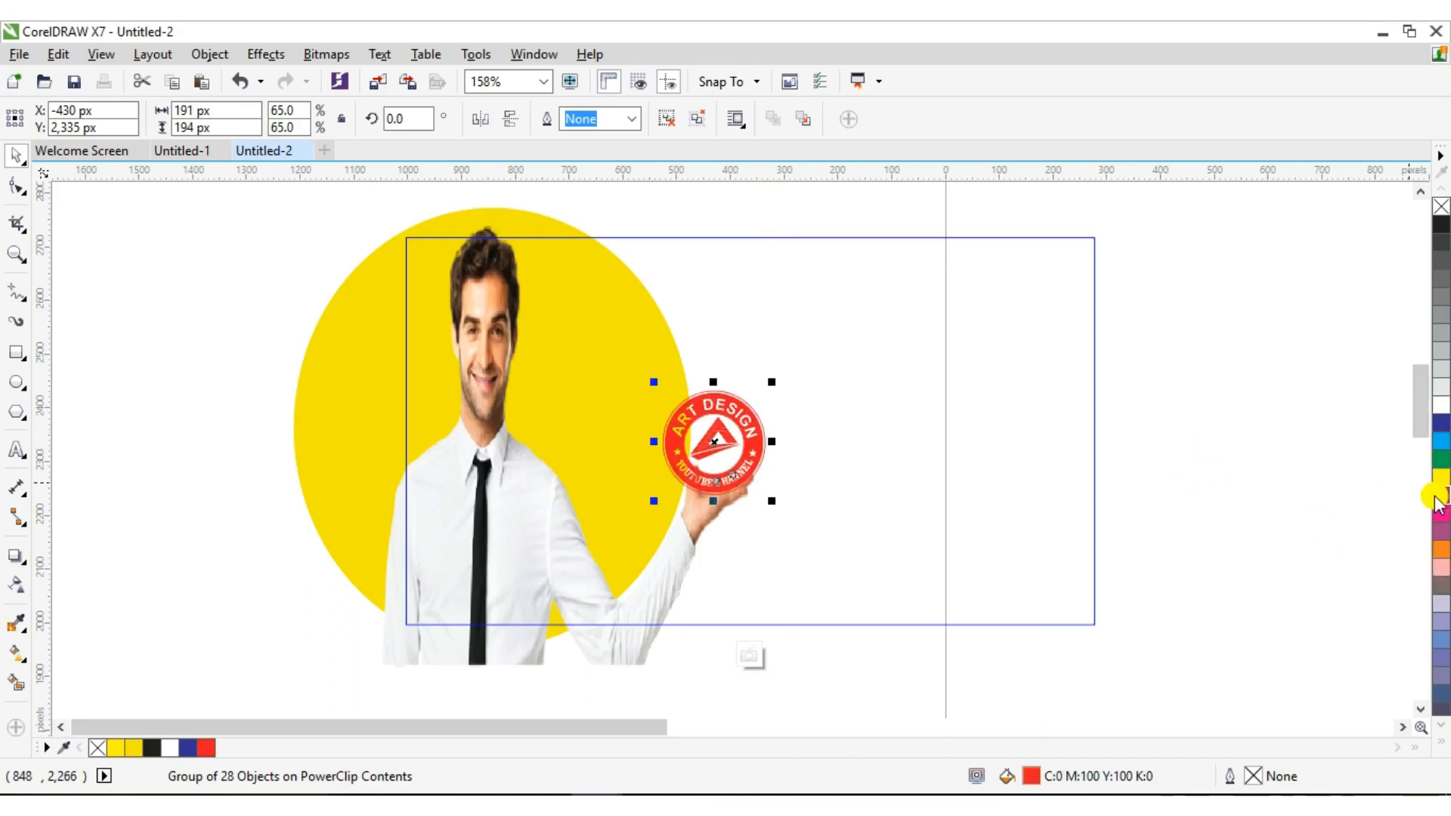
click(713, 449)
right_click(714, 449)
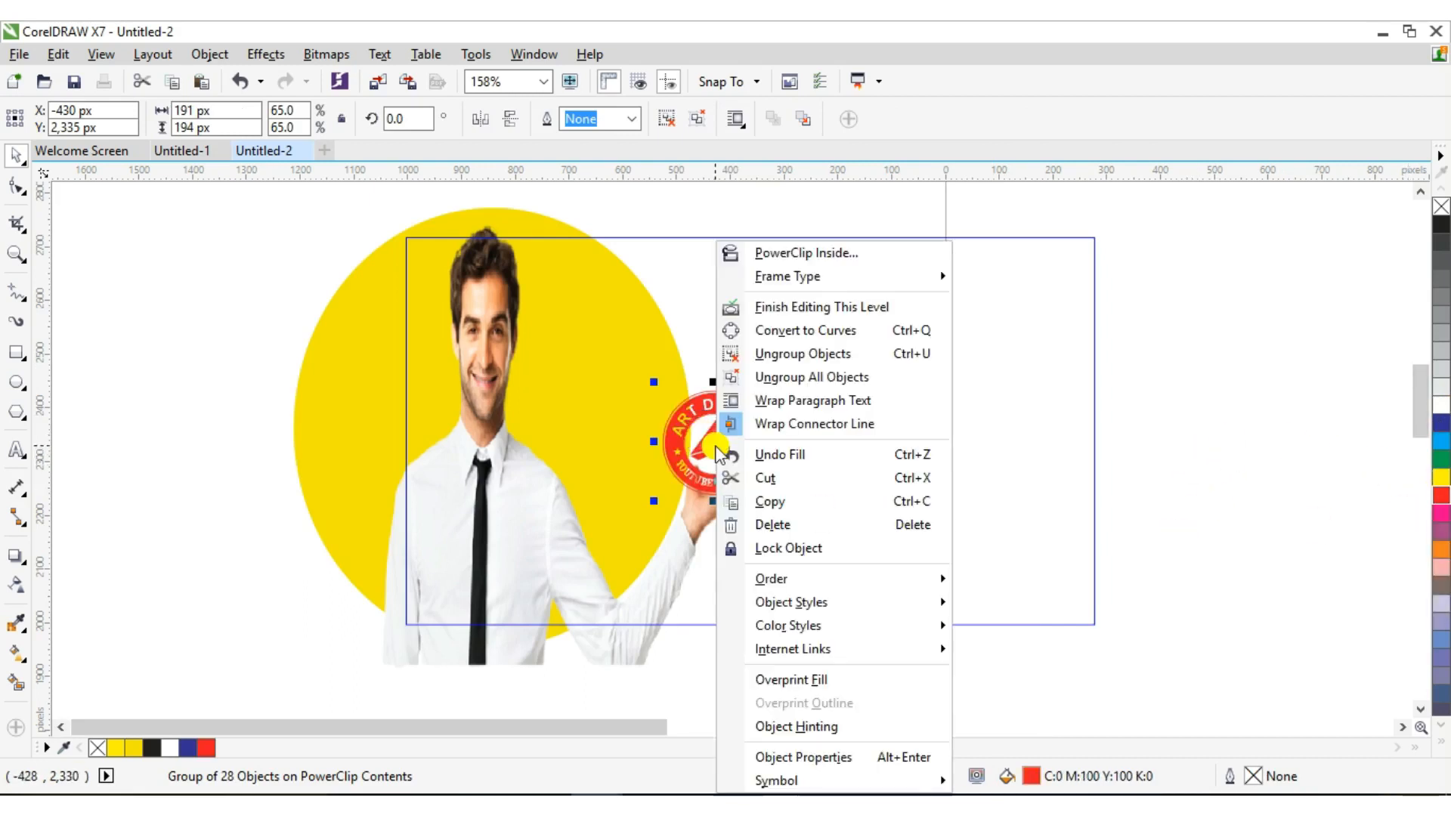
click(782, 309)
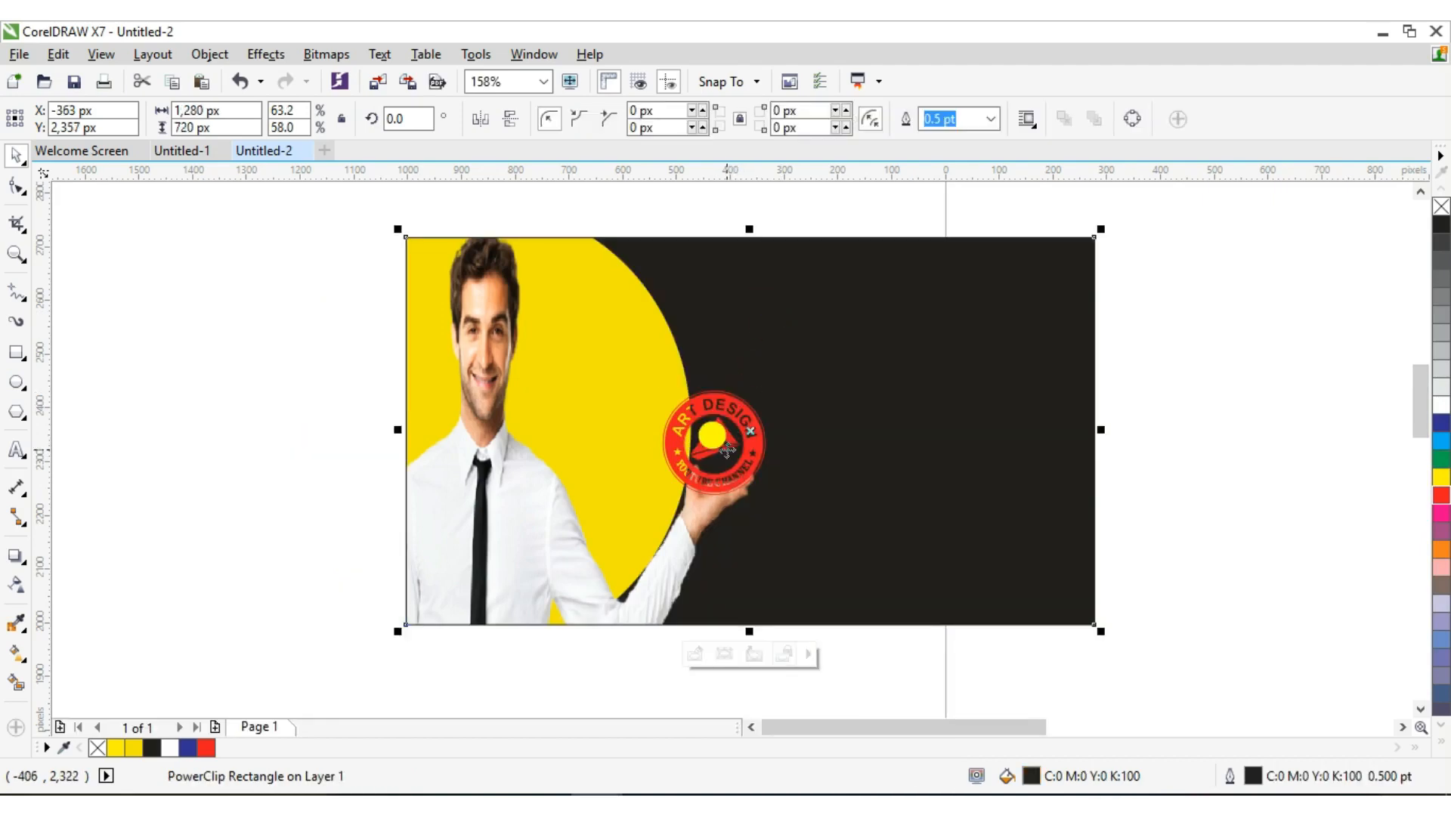
Fill the thumbnail frame's background green (C100 M0 Y100 K0) after trying blue, keeping the logo red
click(822, 422)
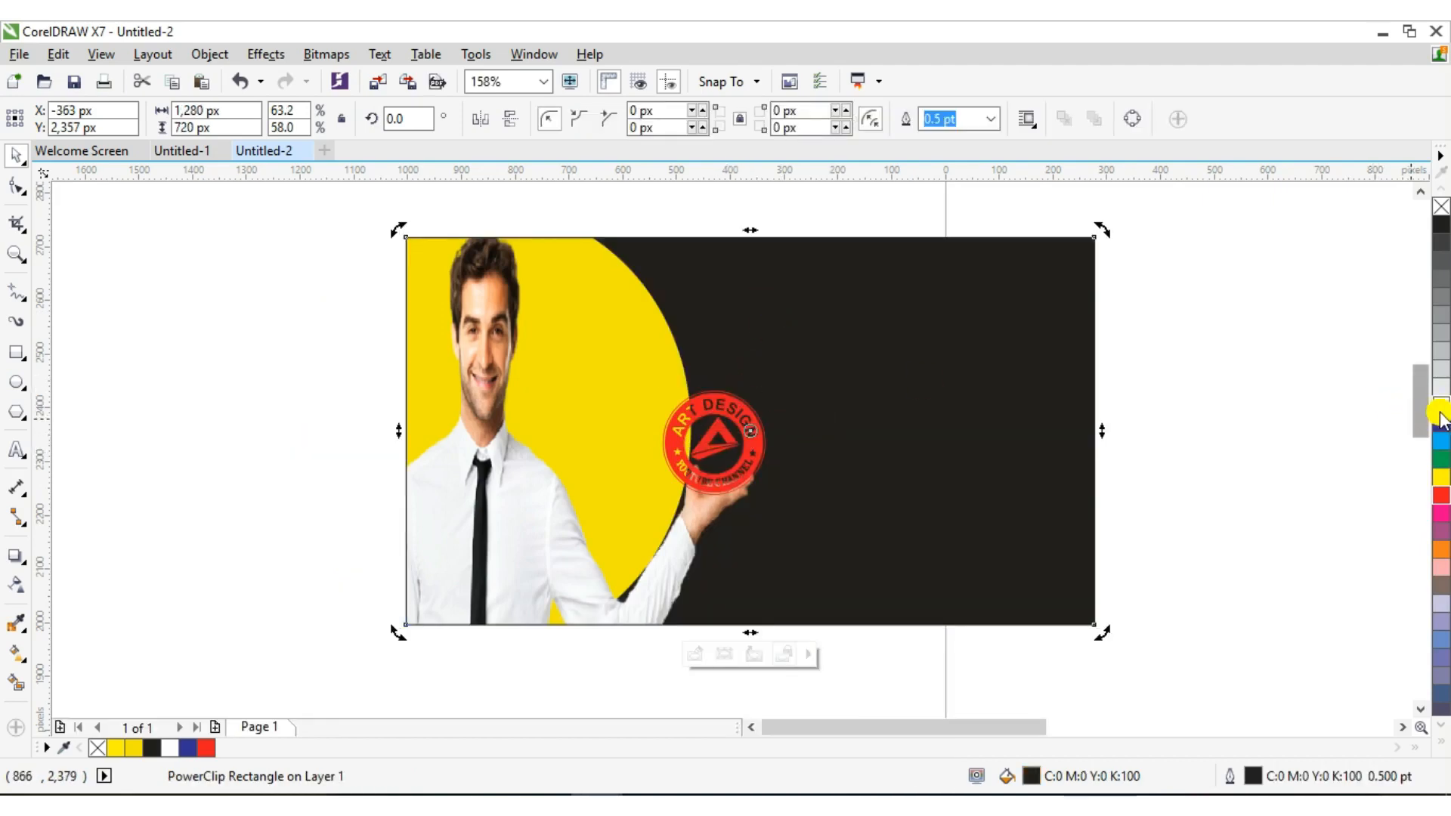
click(1442, 423)
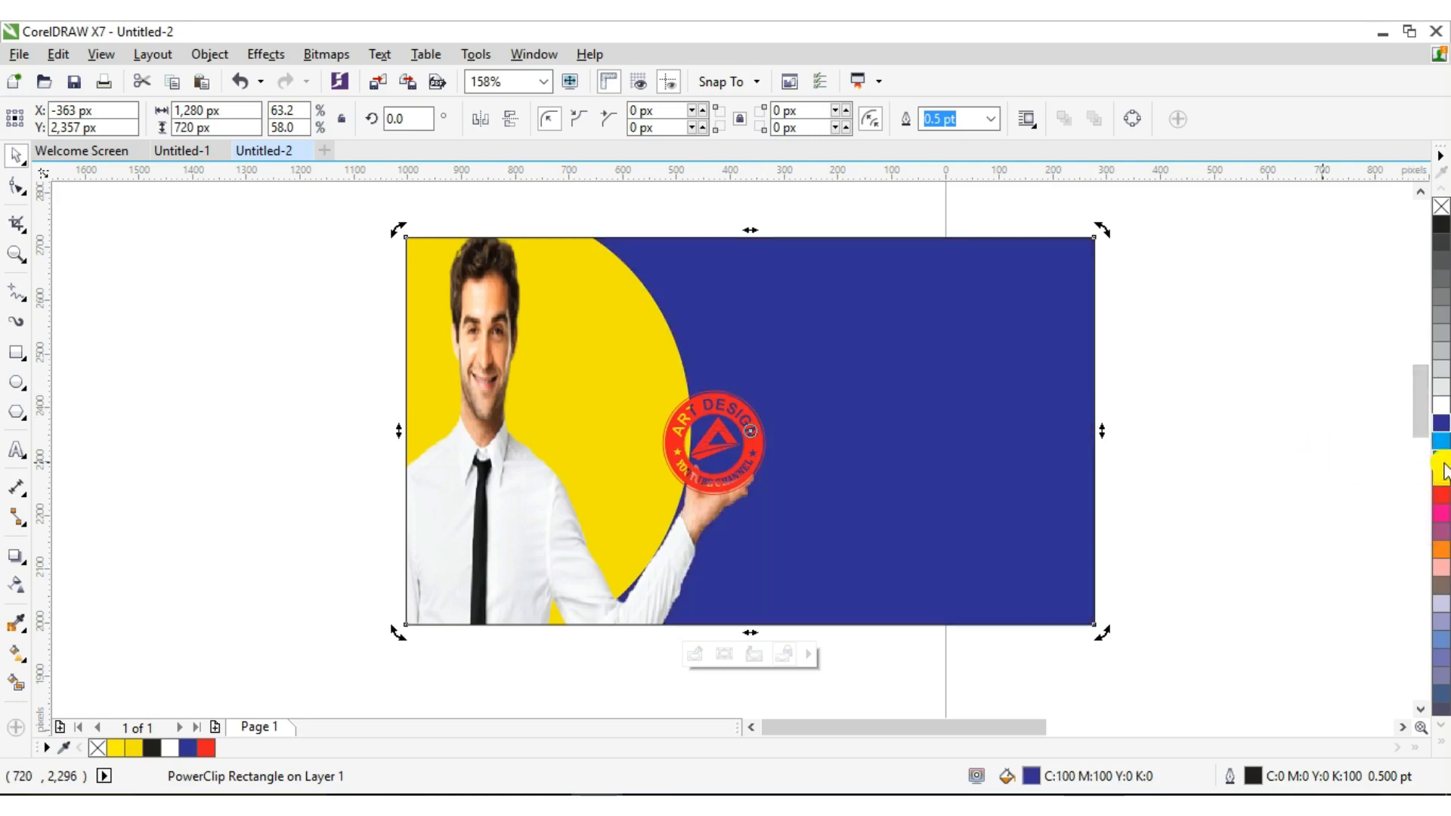
click(1442, 459)
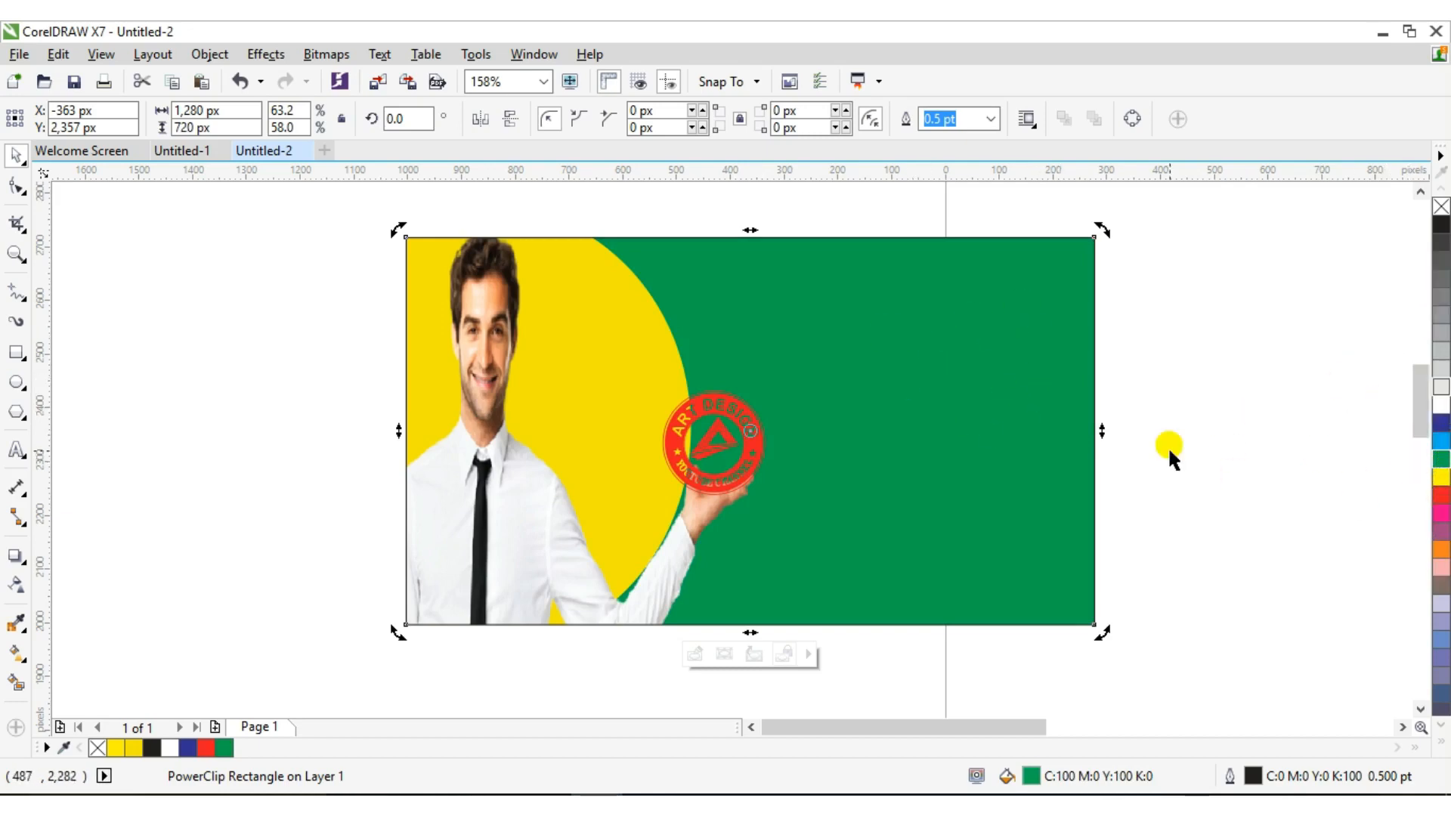
click(722, 449)
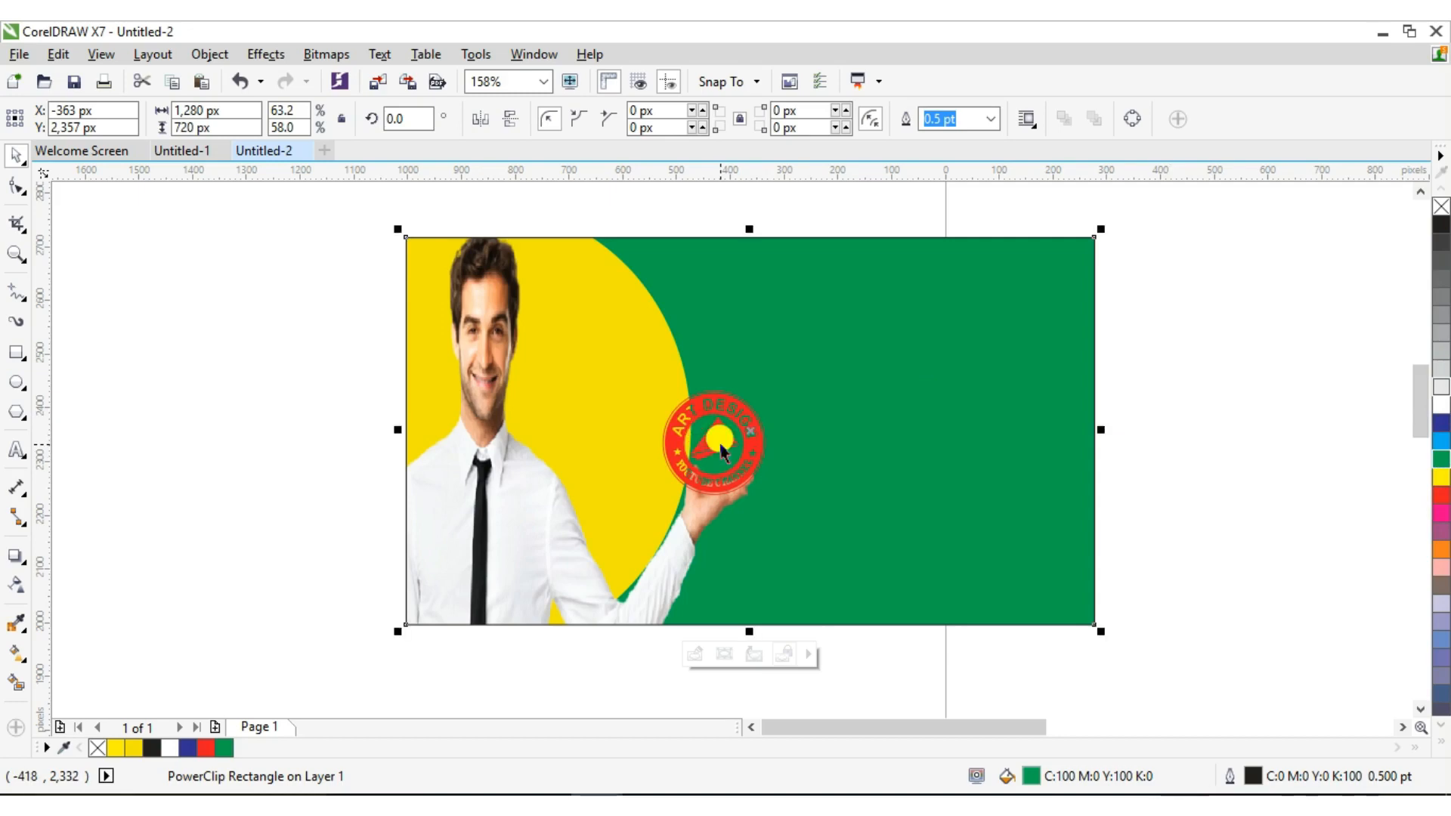
click(1441, 495)
Recolour the ART DESIGN logo green, after trying black and white, and finish editing
right_click(733, 437)
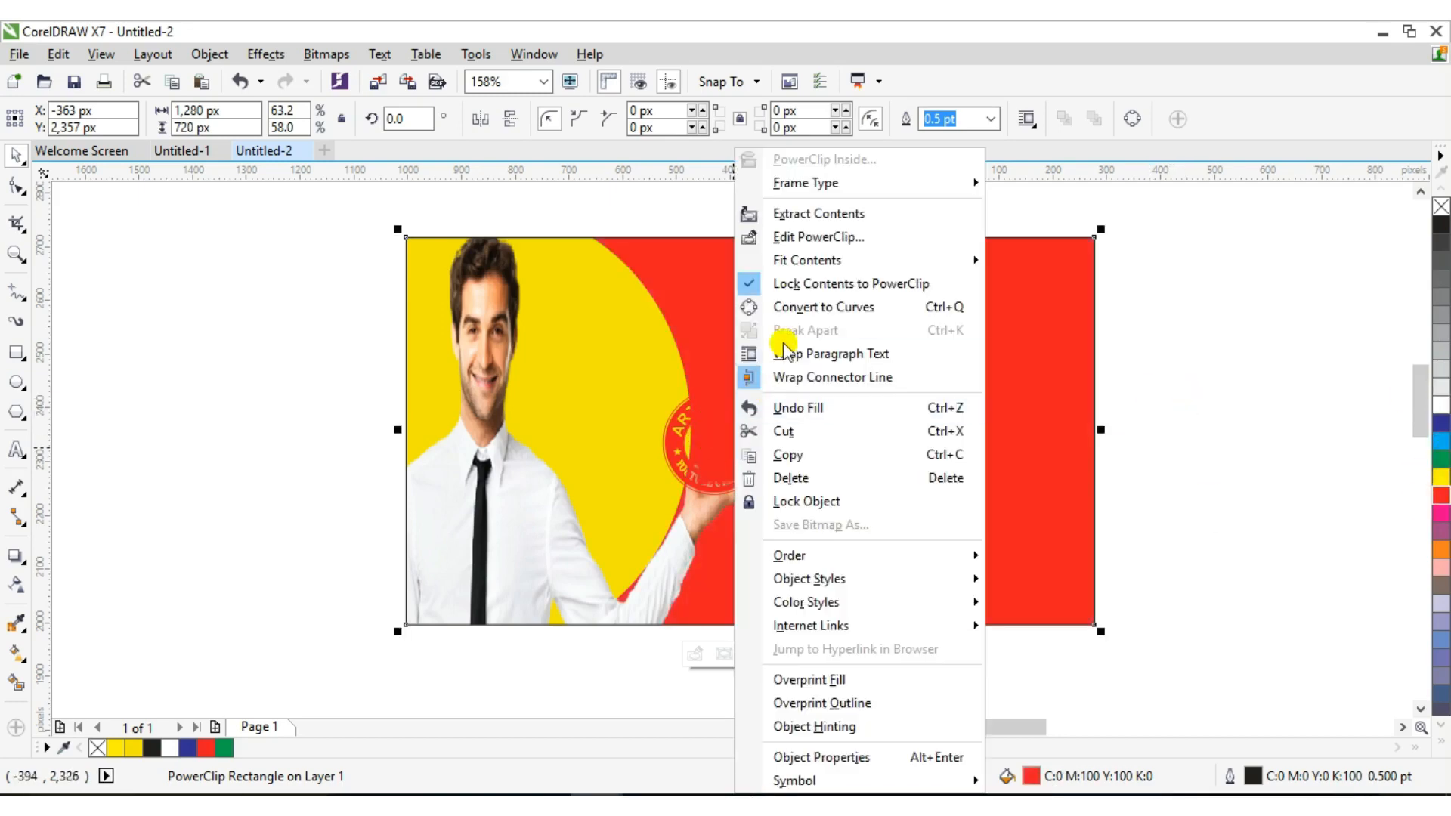
click(797, 216)
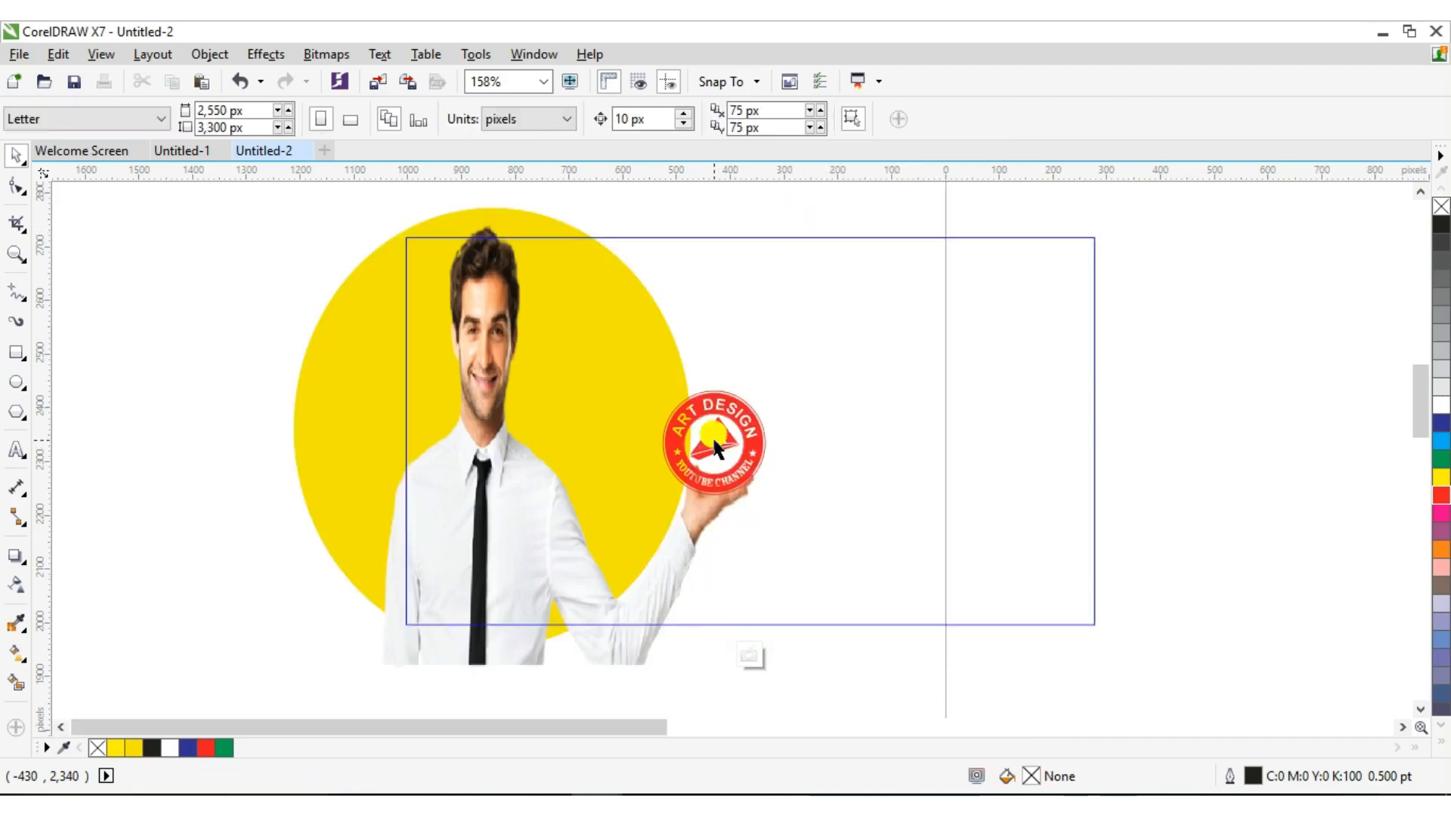
click(712, 435)
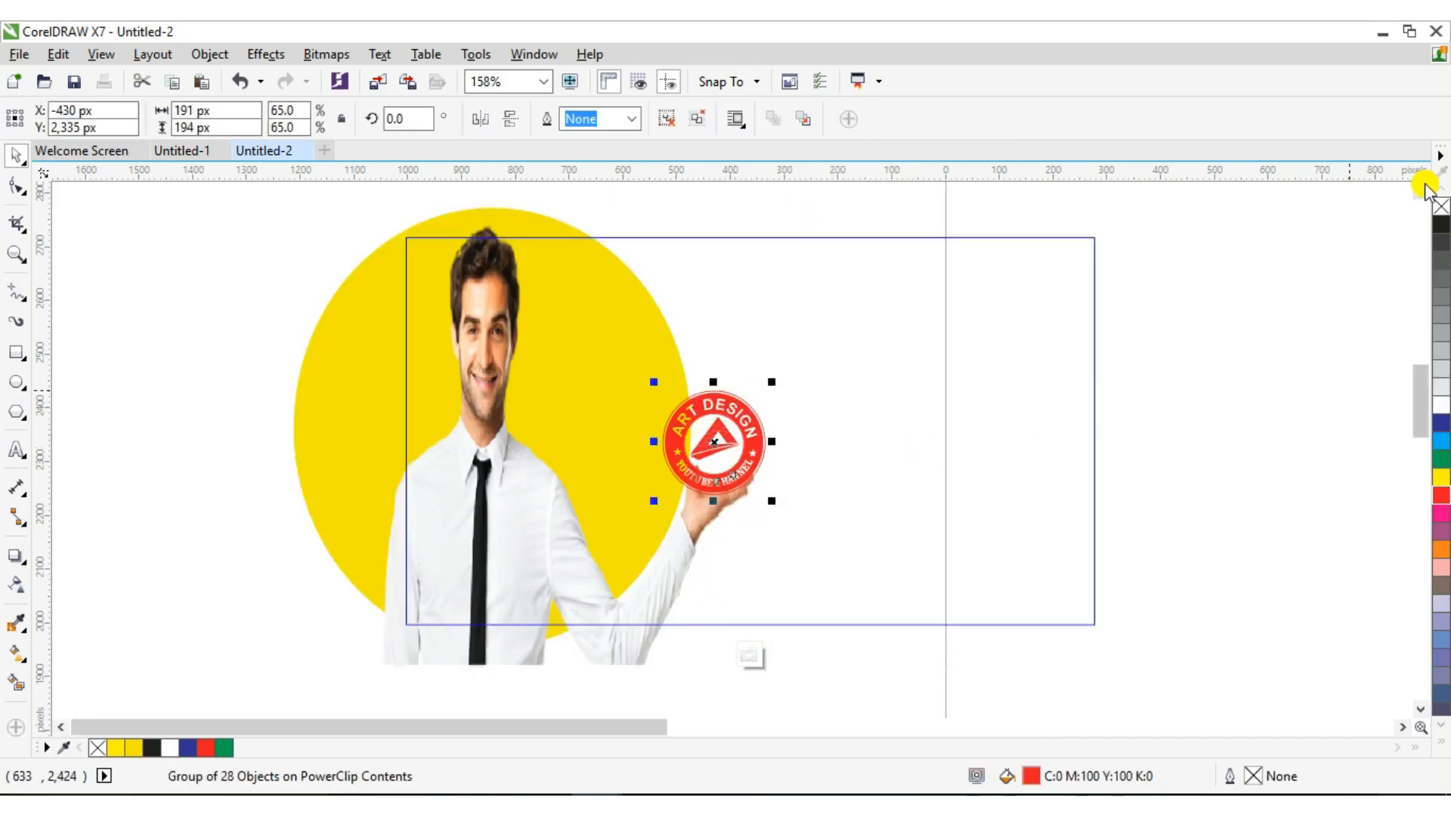
click(1441, 225)
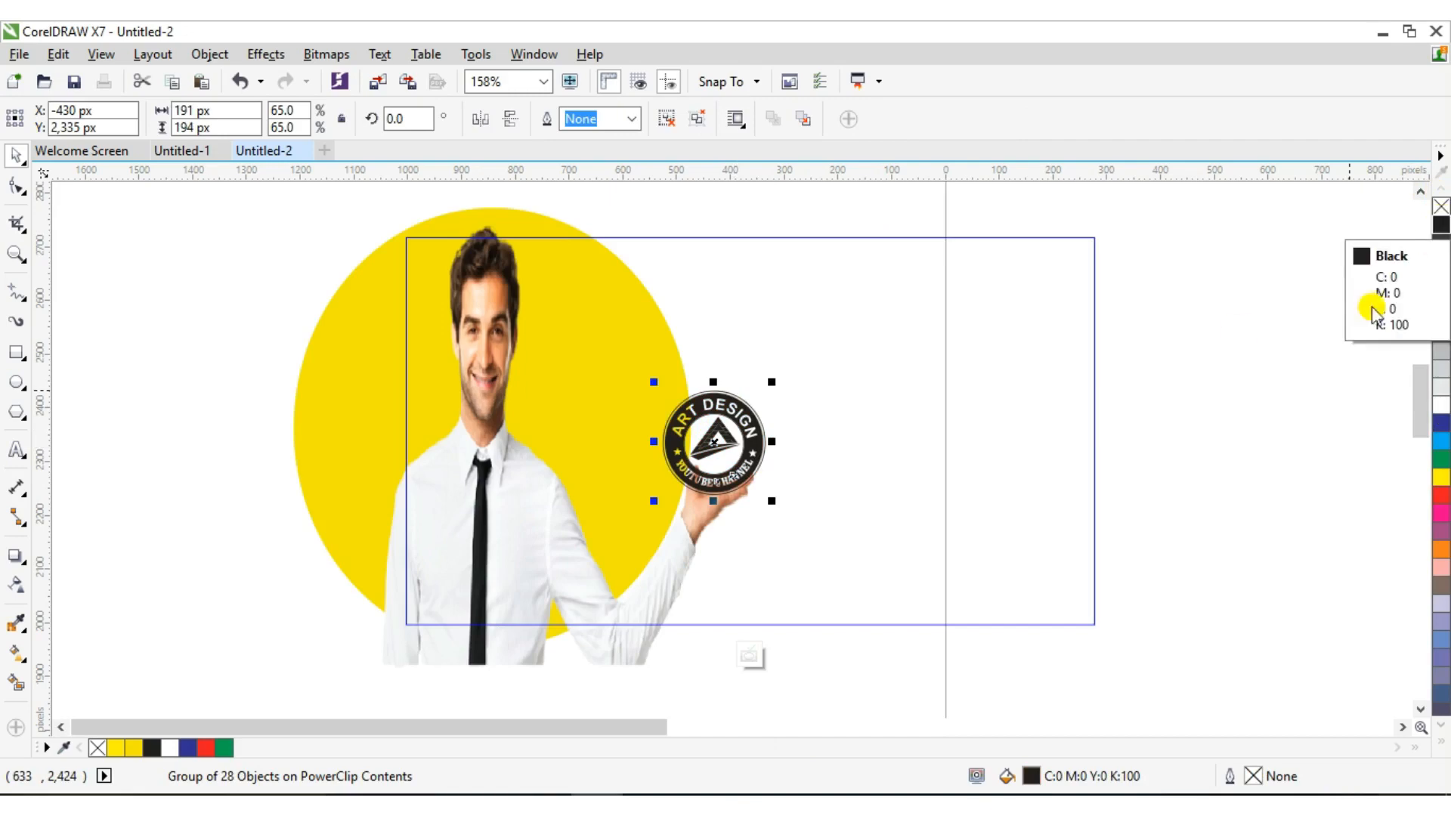
click(1441, 412)
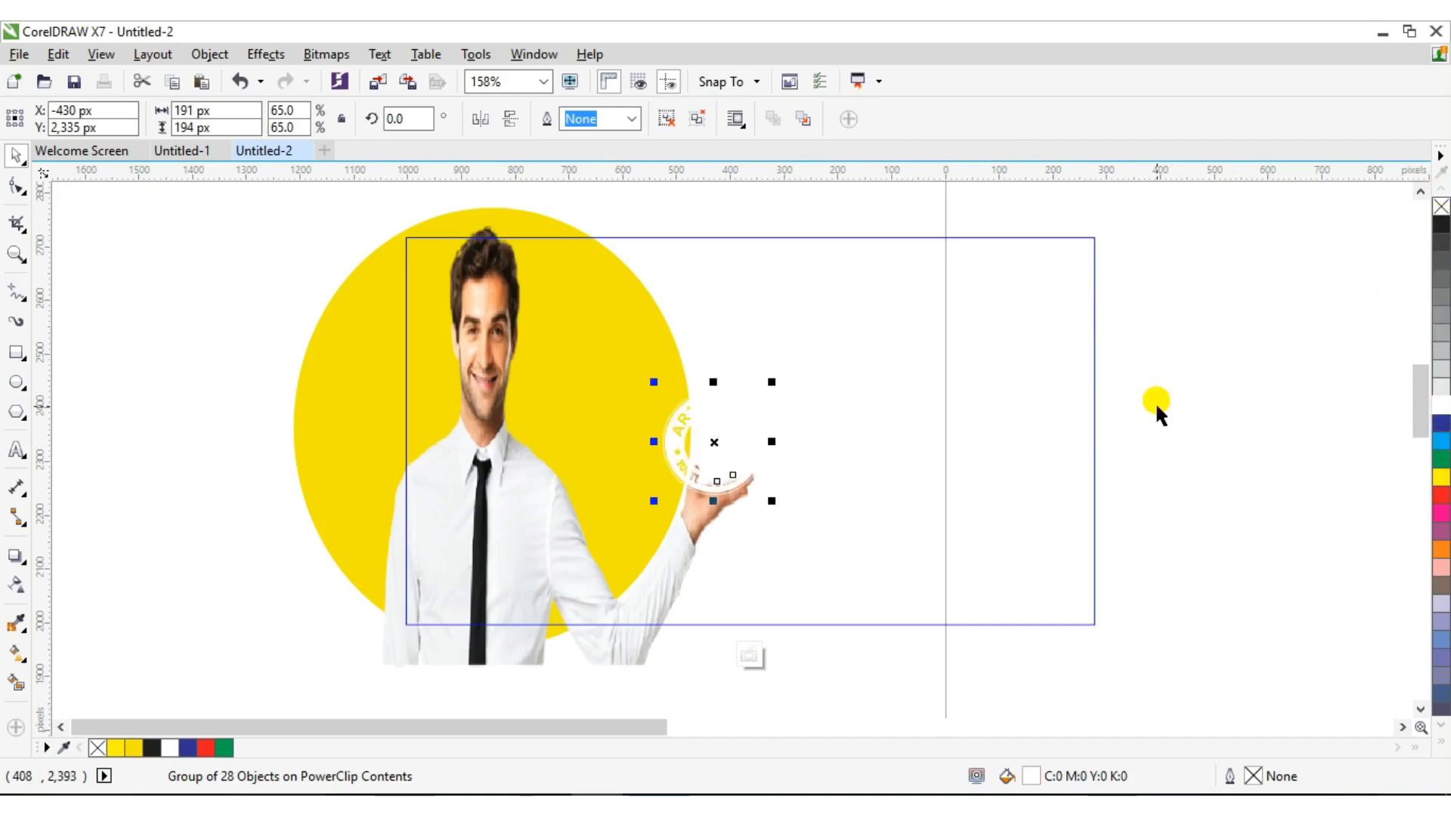
click(1441, 465)
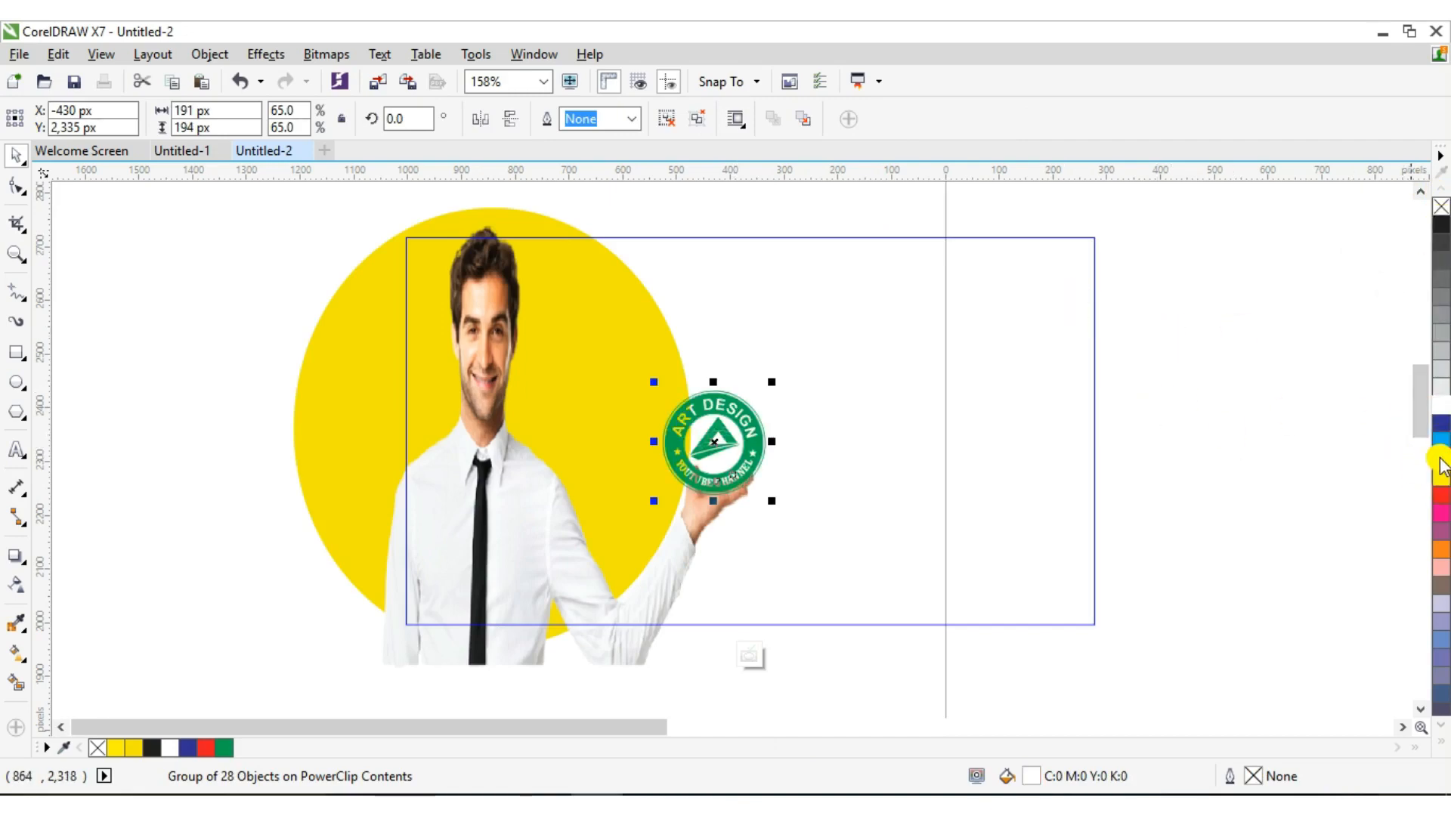
right_click(725, 434)
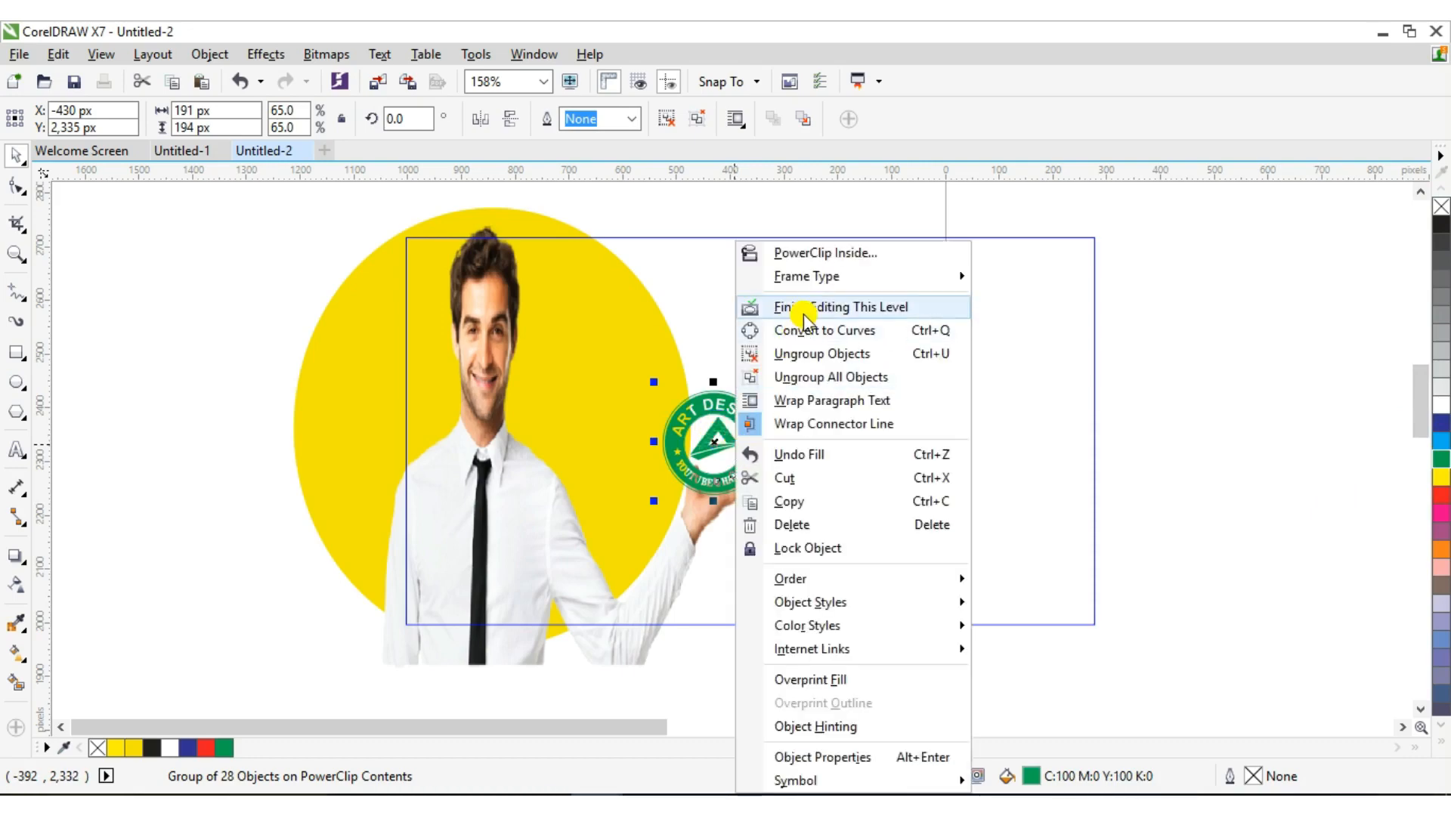
click(790, 304)
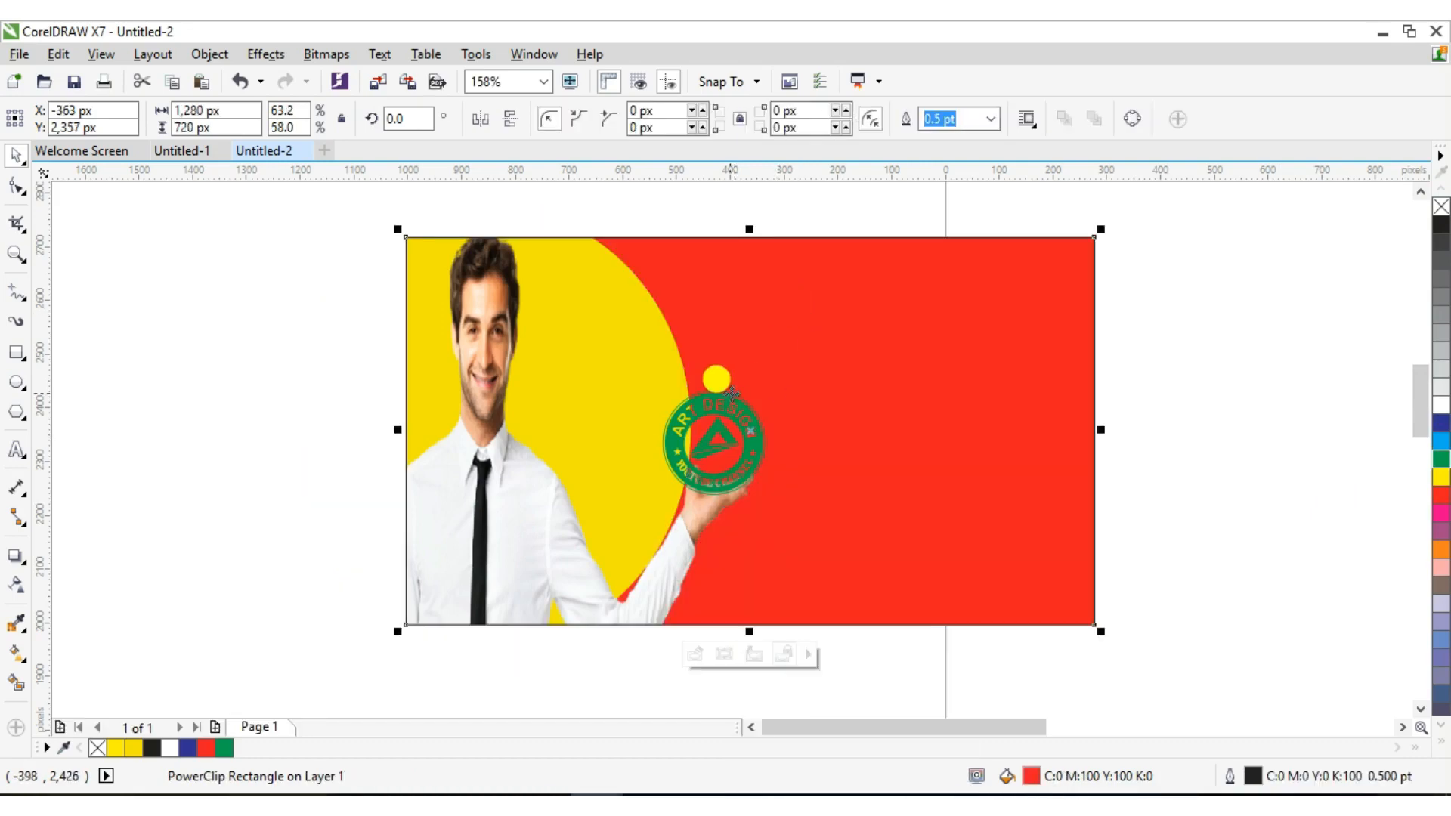
Reopen the PowerClip contents and select the green logo
right_click(722, 428)
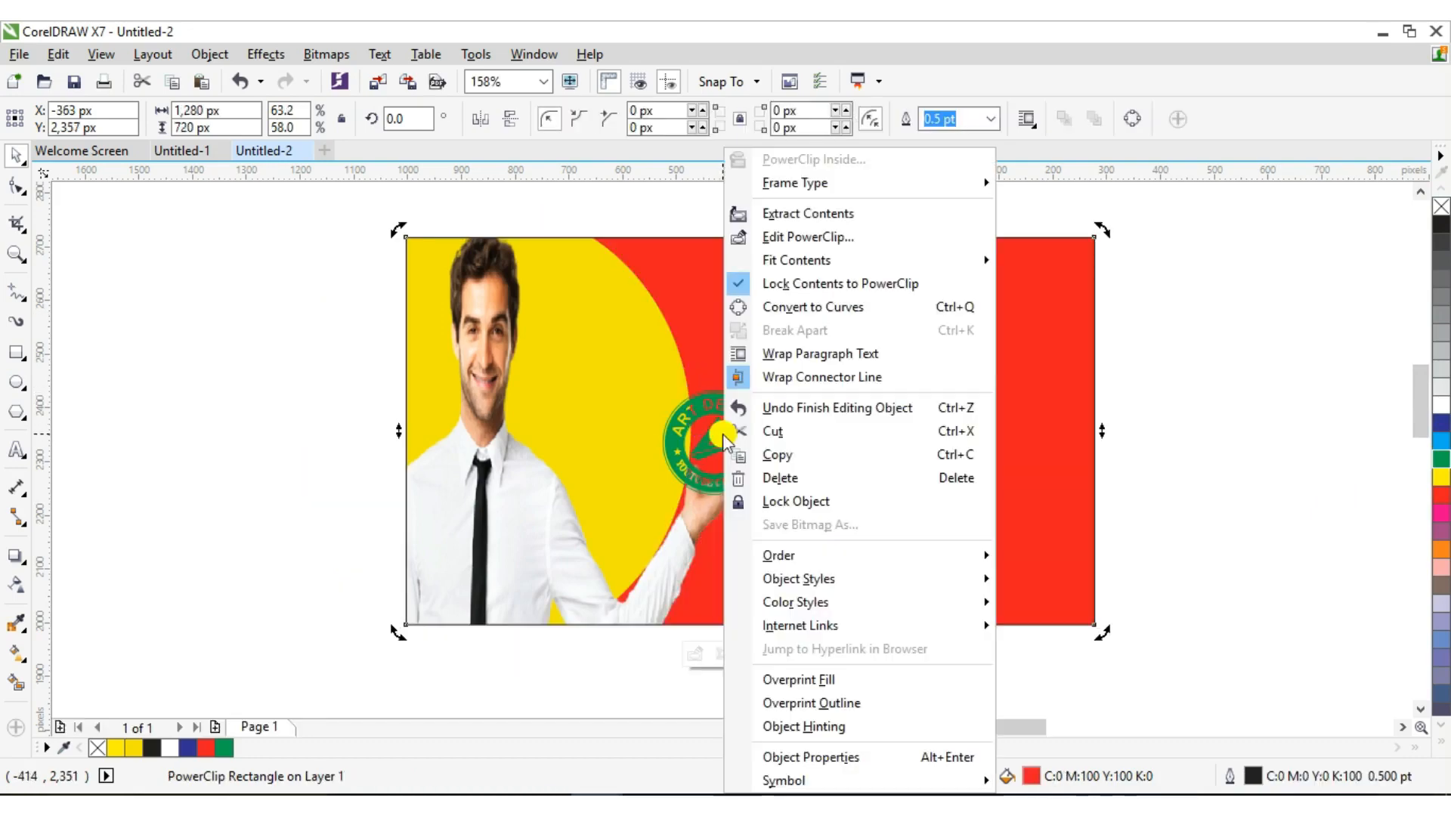
click(798, 237)
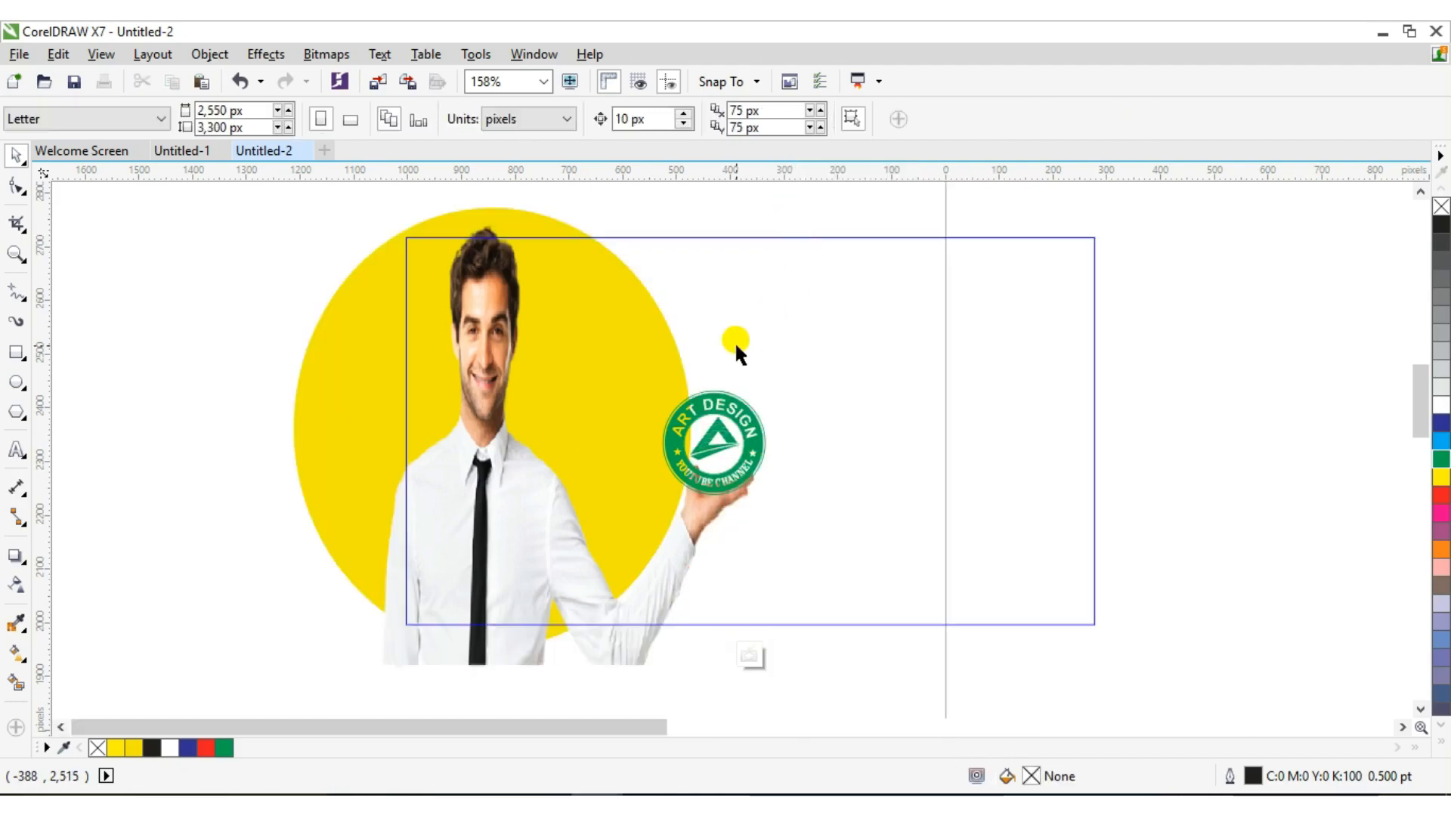
click(718, 438)
click(711, 417)
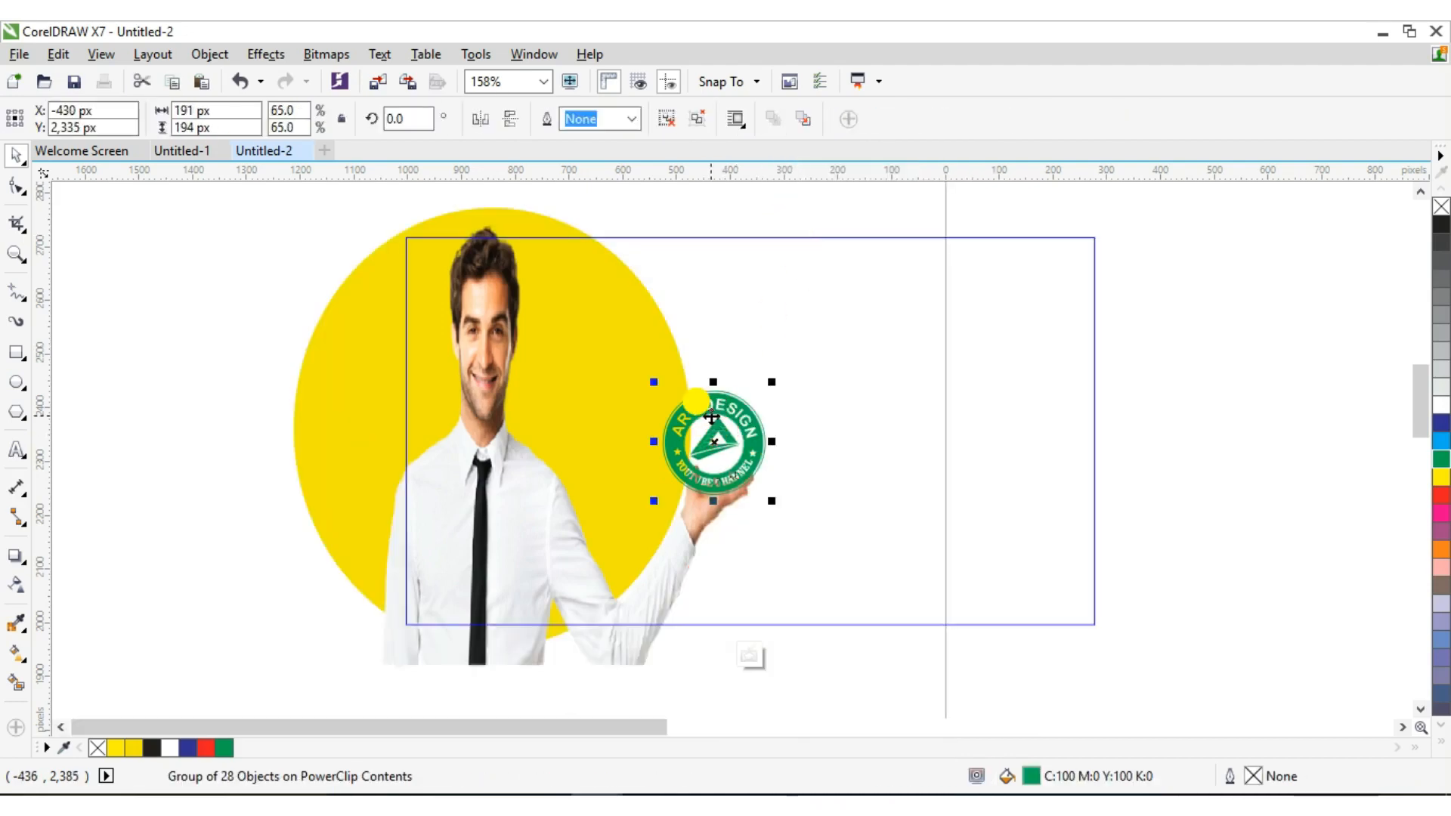
Move the logo up-right and narrow the man image to 705 px, shifting it down
drag(720, 437, 754, 415)
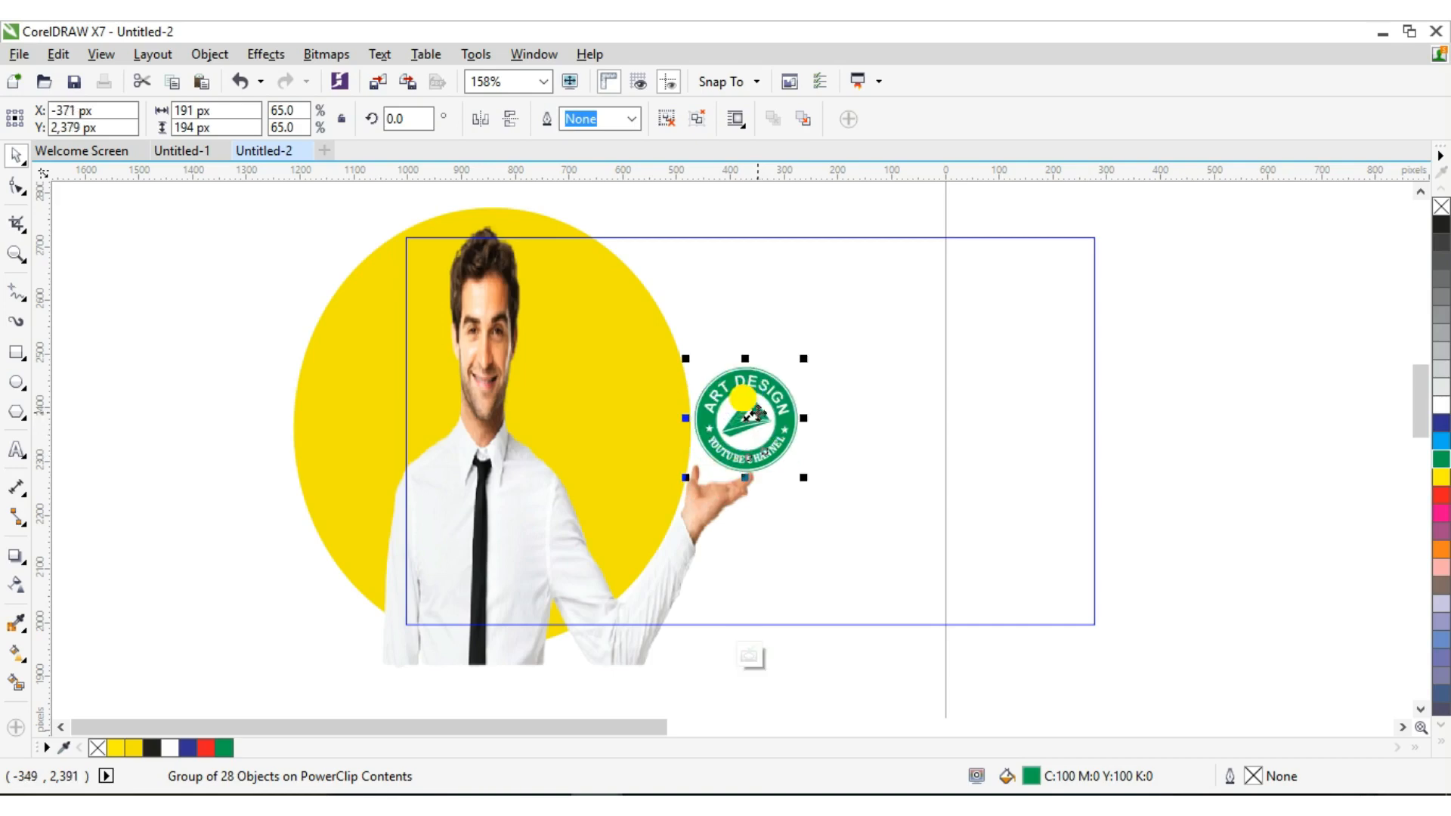
click(642, 399)
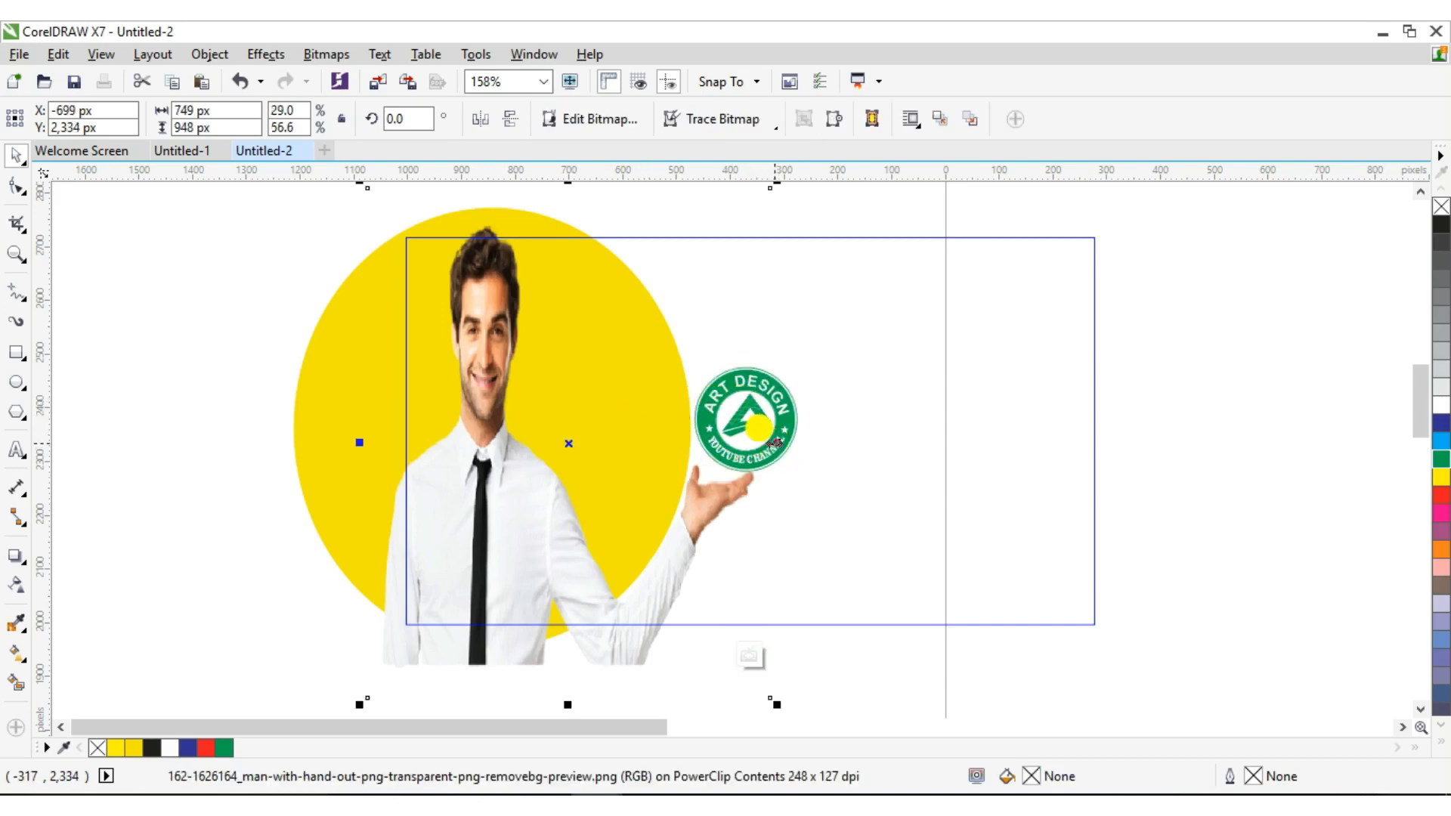
drag(773, 442, 761, 442)
click(715, 424)
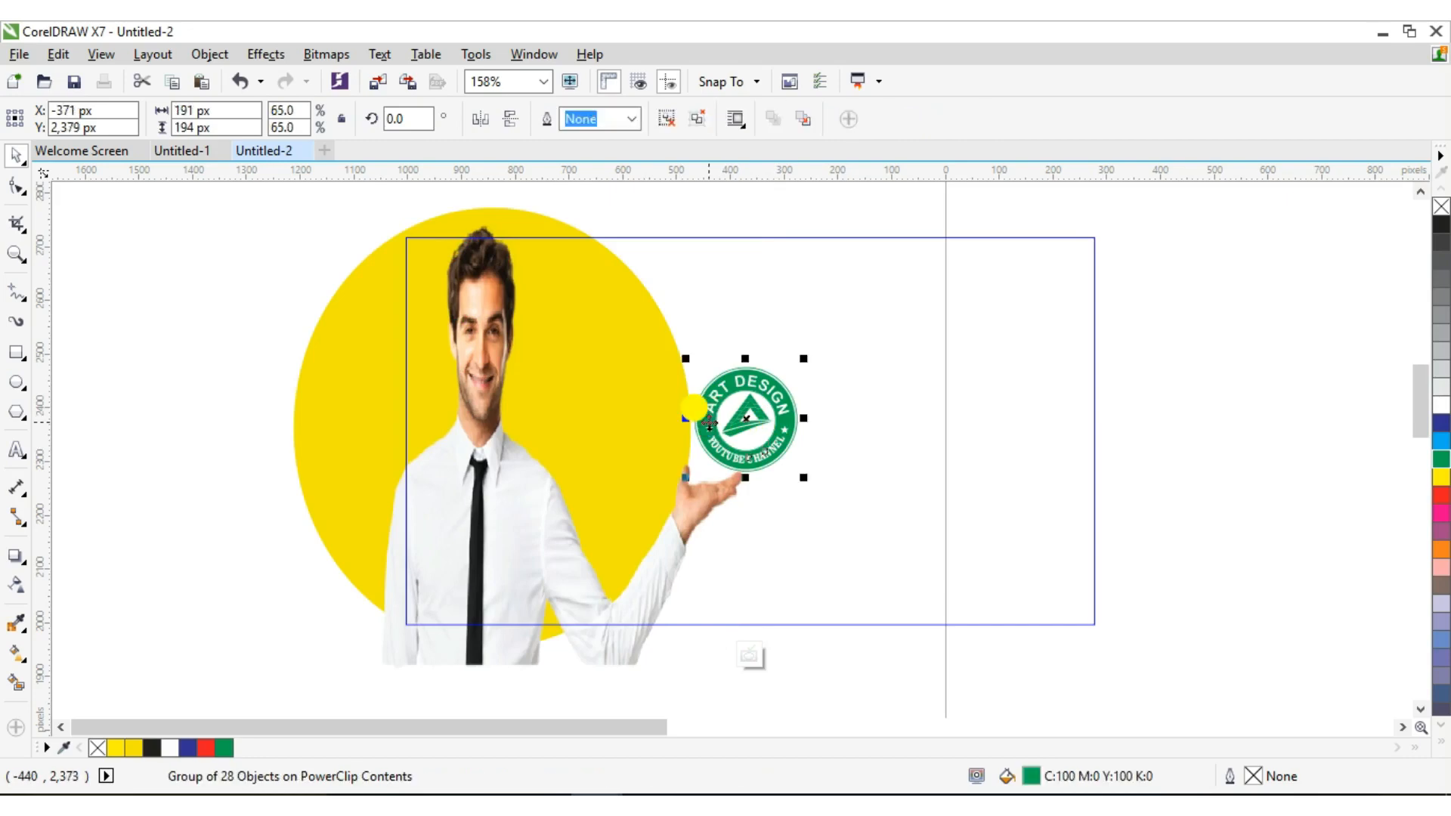
click(648, 397)
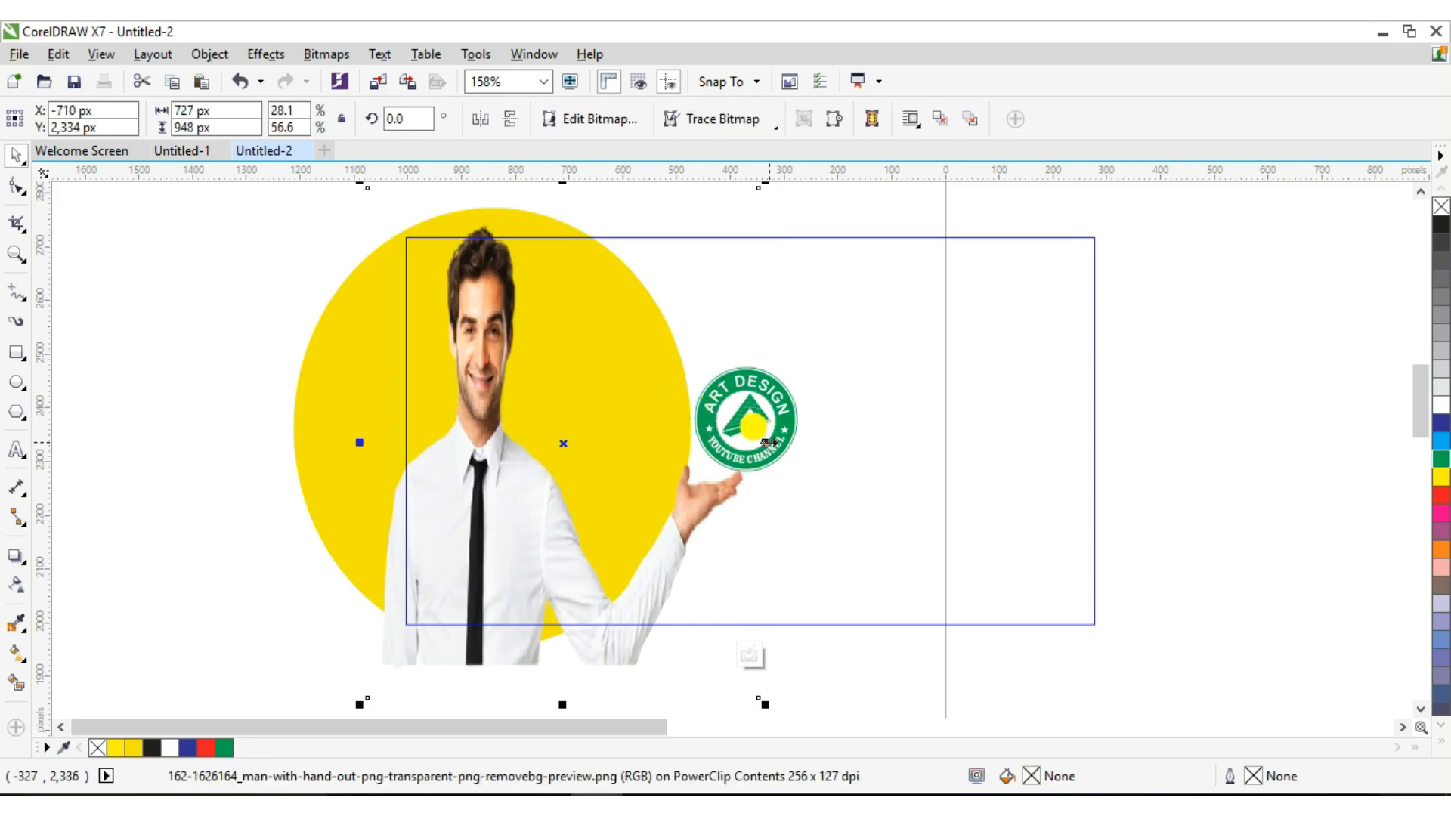
drag(768, 443, 756, 443)
drag(496, 416, 706, 613)
Narrow the yellow circle, move the man back up into it, and widen him slightly
click(580, 408)
click(474, 352)
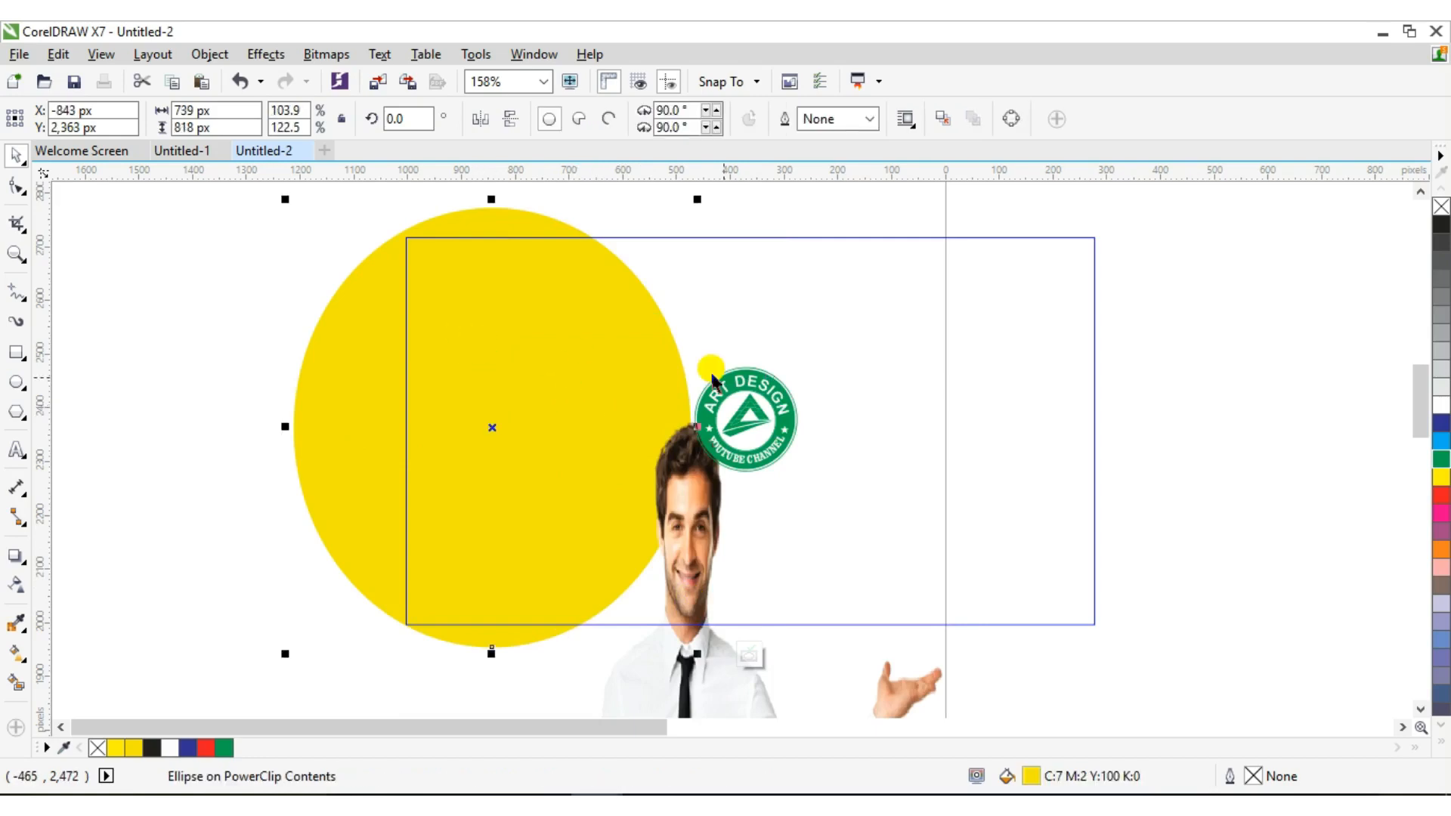
mouse_move(697, 426)
mouse_down()
mouse_move(675, 413)
mouse_move(684, 423)
mouse_up()
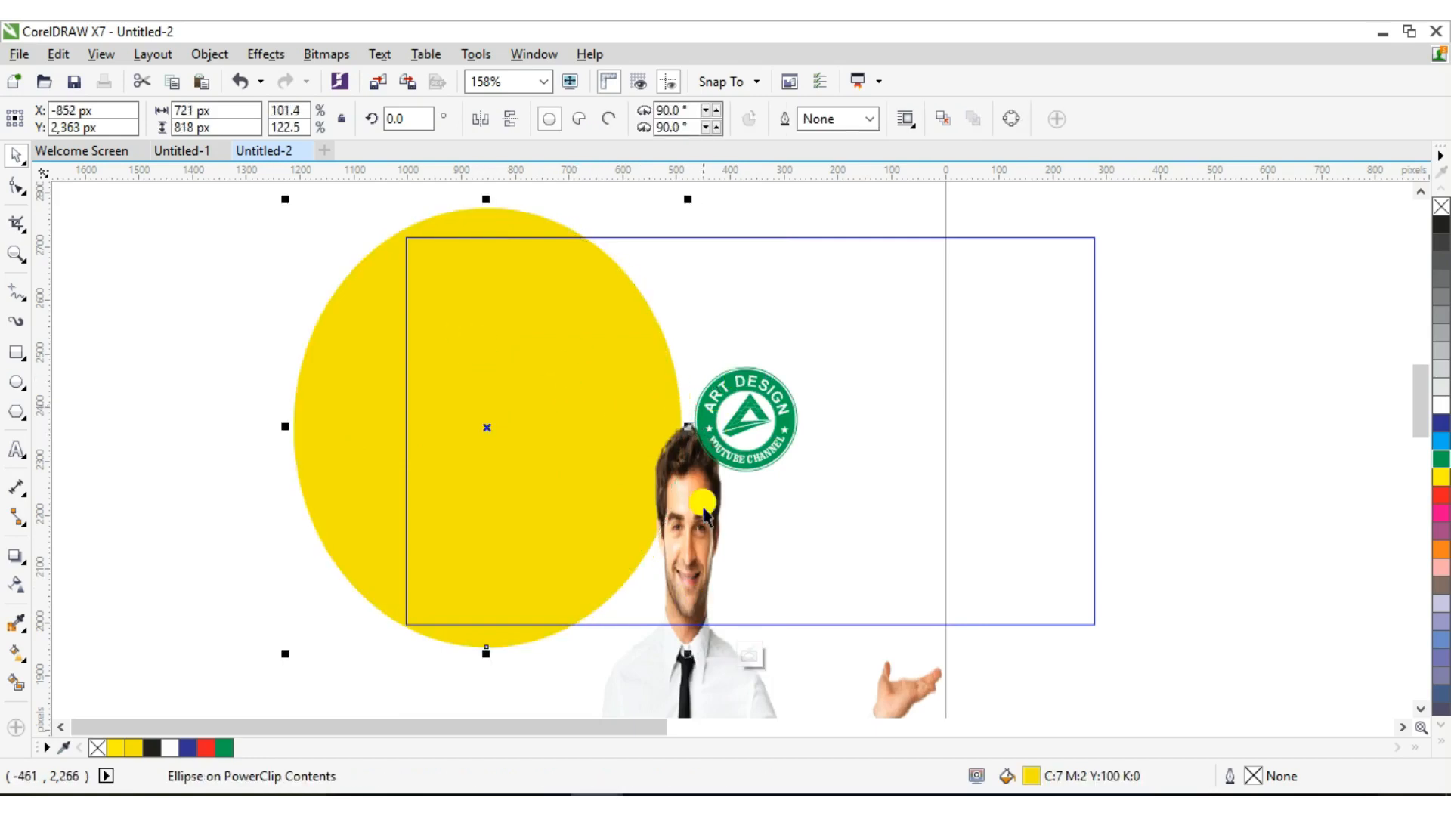
click(690, 501)
drag(706, 518, 495, 322)
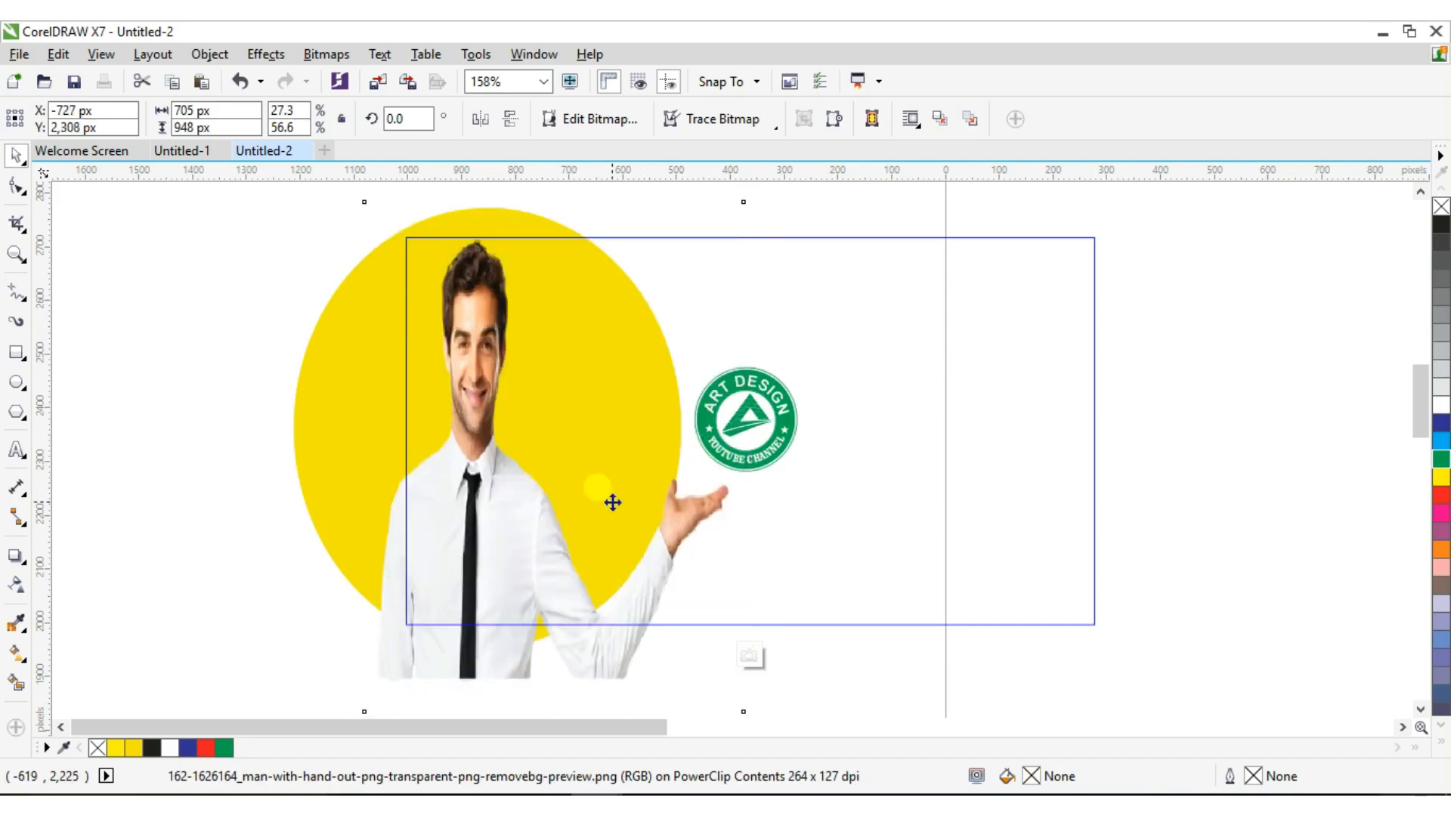
click(529, 489)
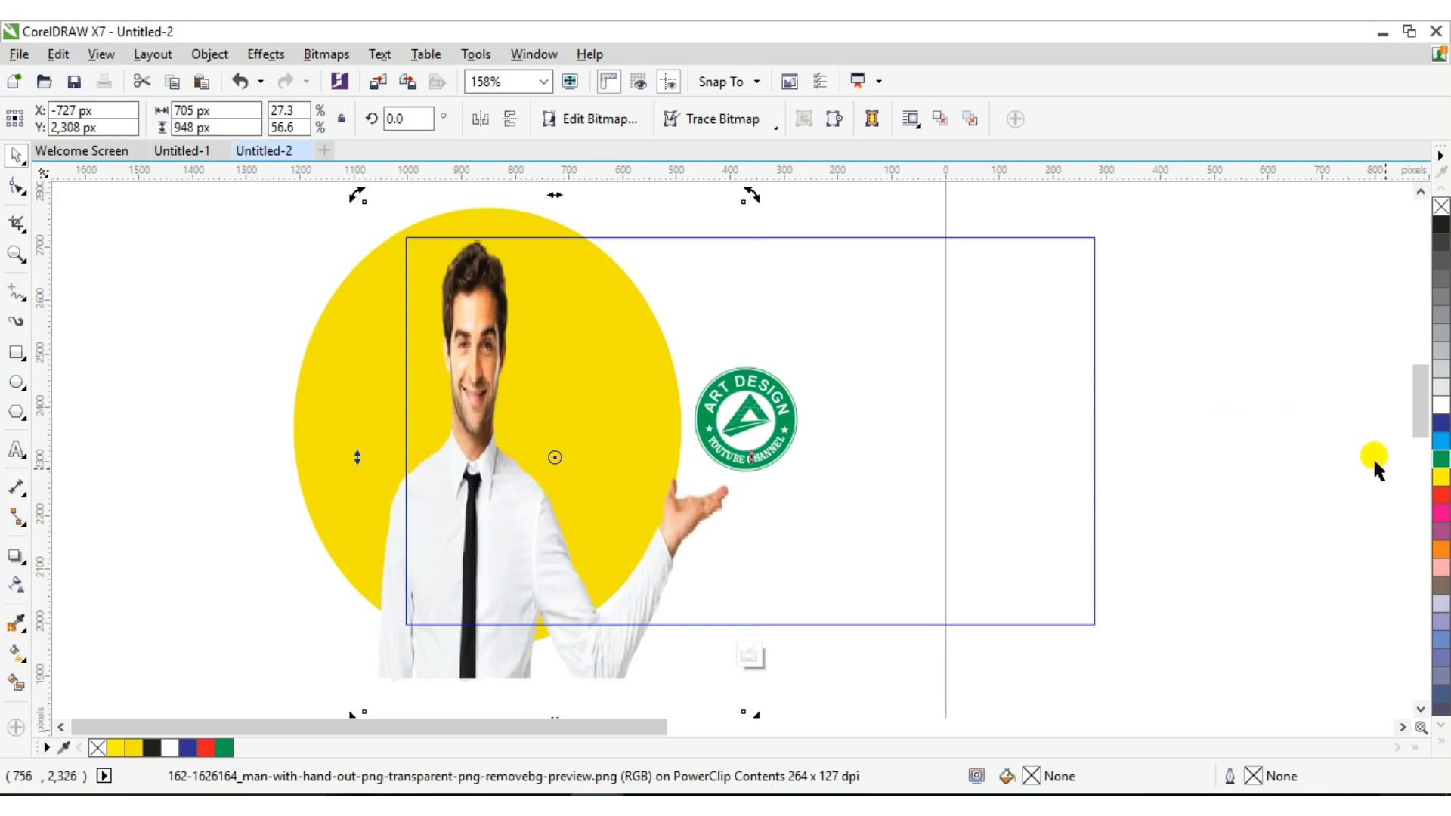
mouse_move(1412, 442)
mouse_down()
mouse_move(1421, 461)
mouse_move(1416, 424)
mouse_up()
click(601, 404)
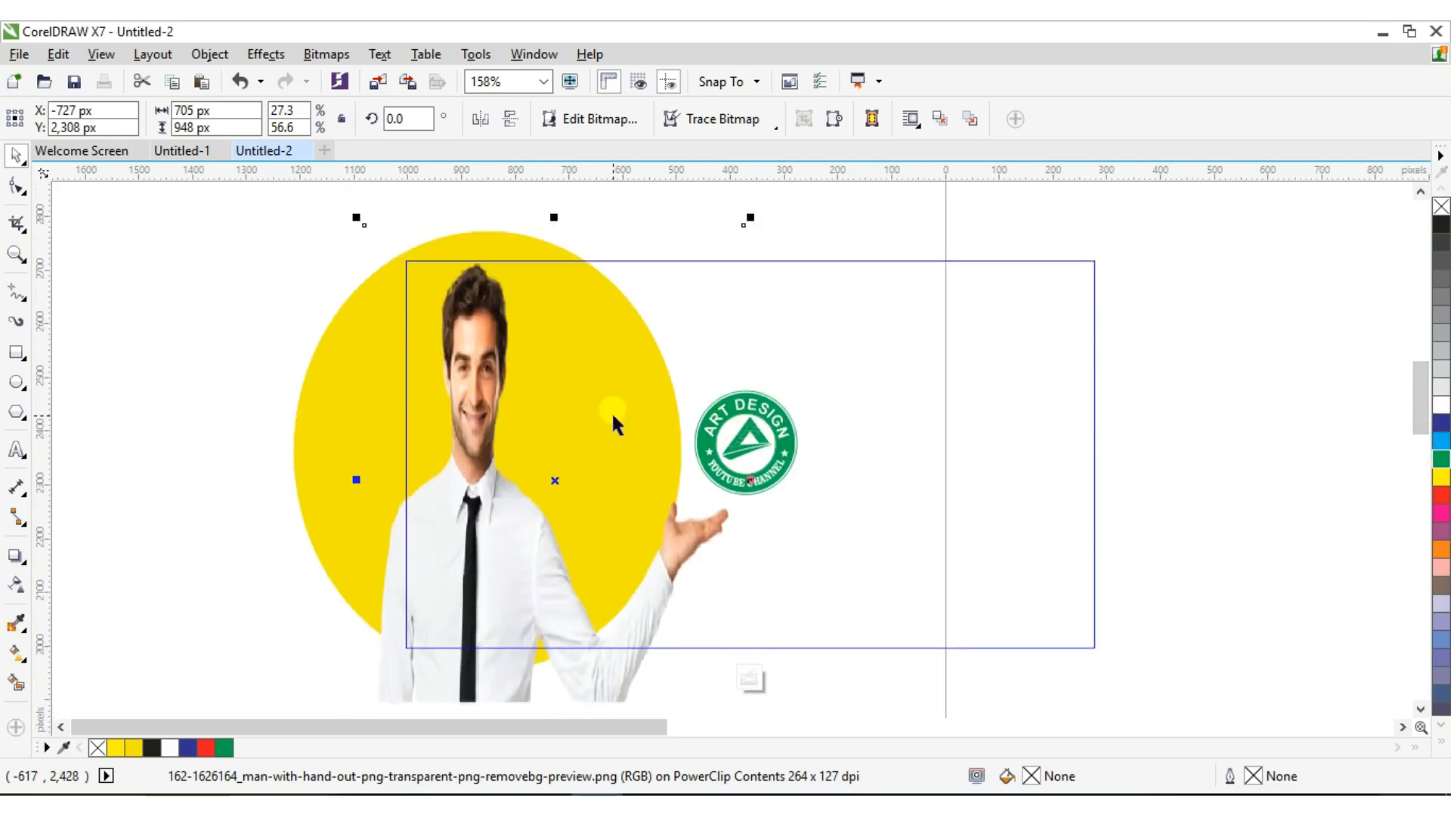
drag(755, 479, 788, 479)
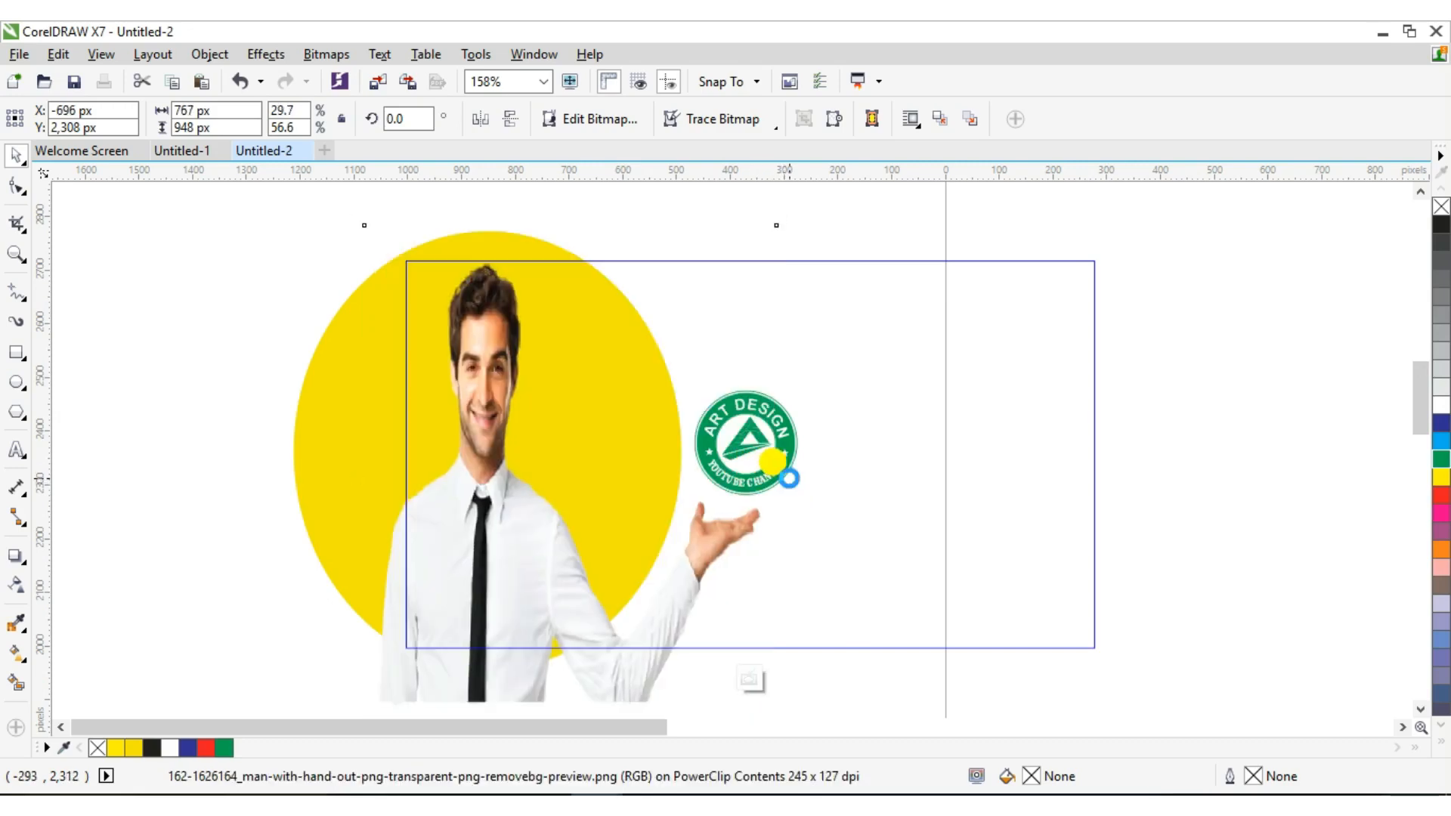
Place the logo on the man's open hand, finish editing, and fill the background white
drag(729, 415, 714, 435)
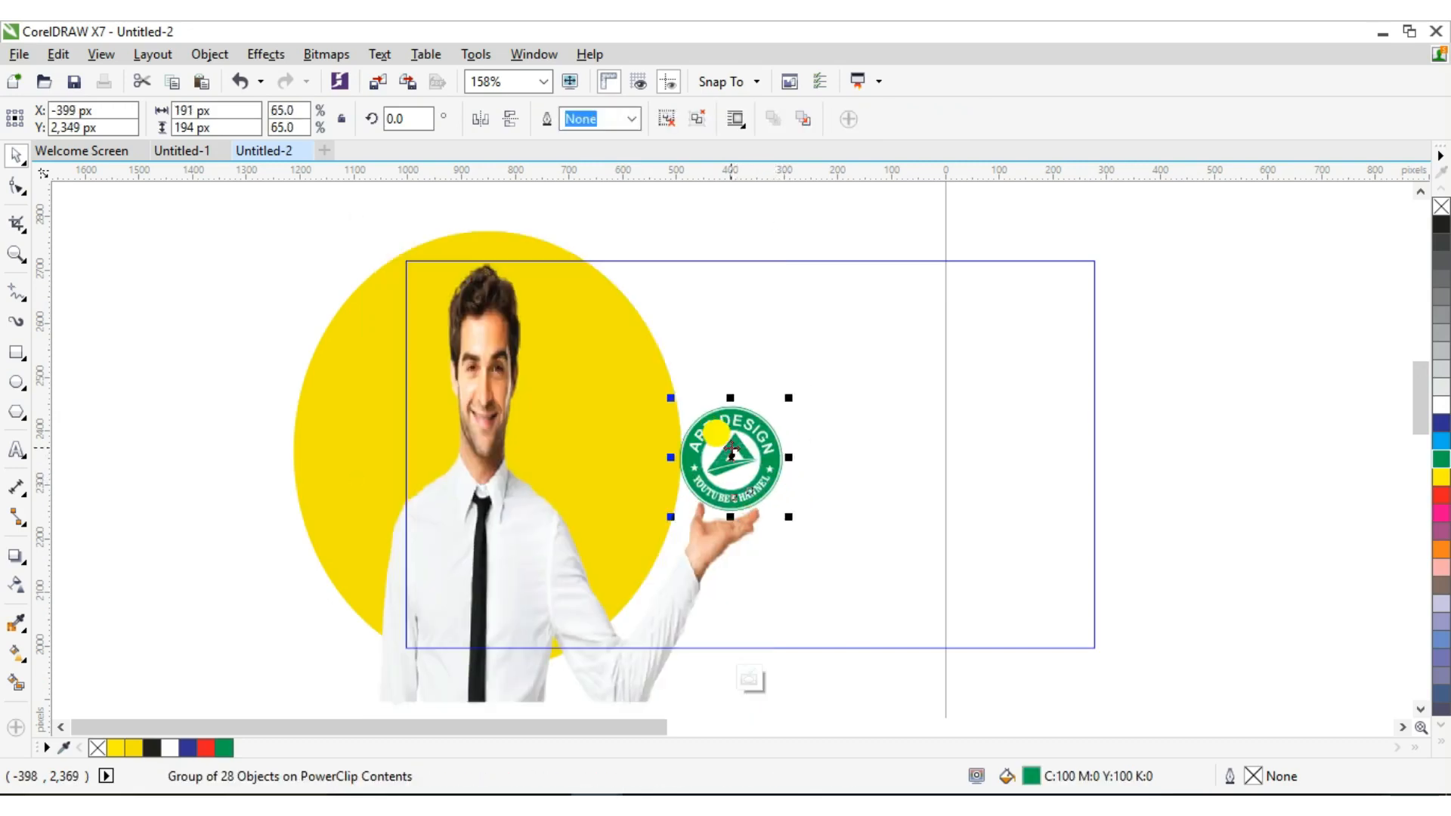
right_click(730, 452)
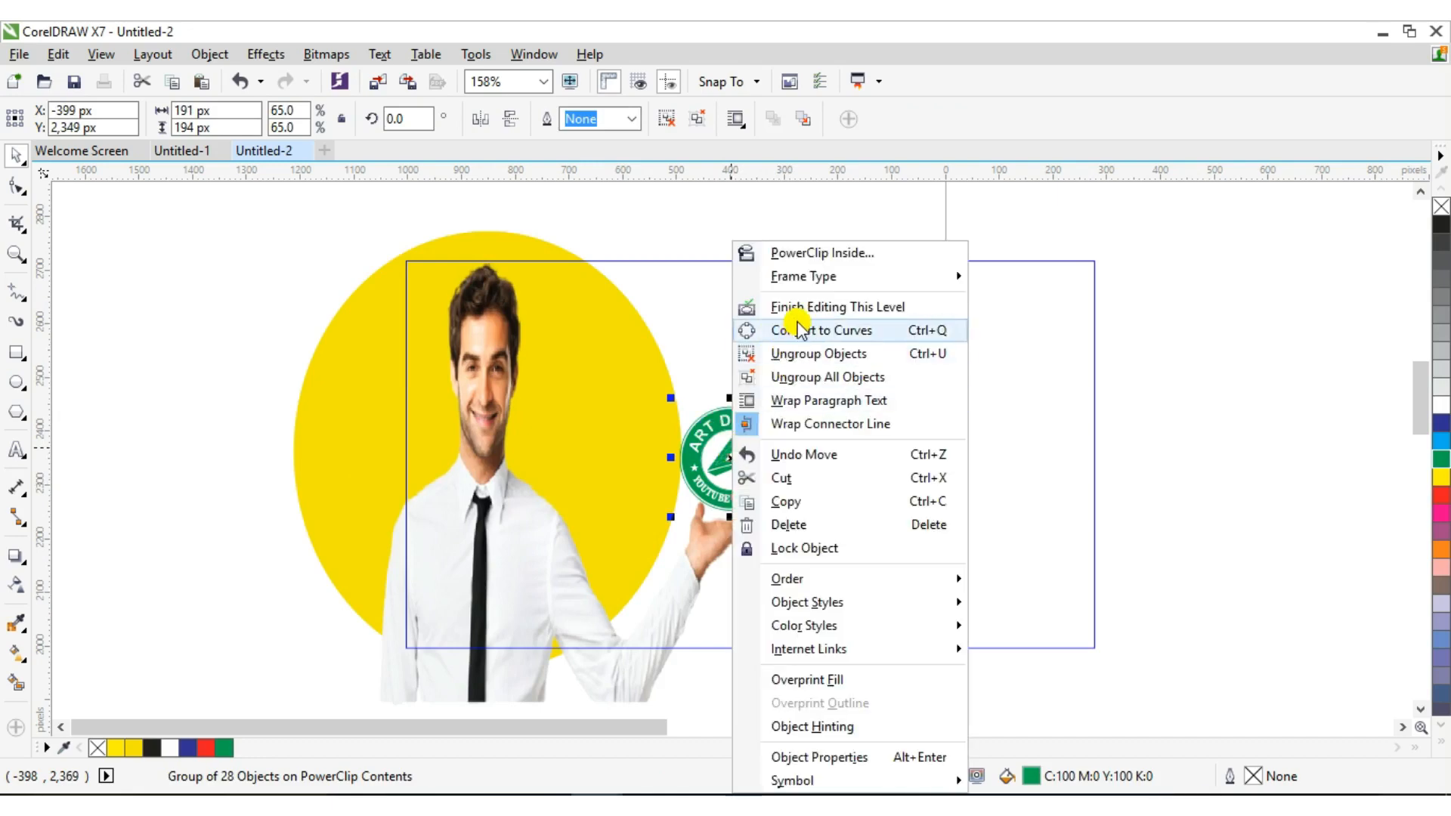
click(795, 307)
click(891, 367)
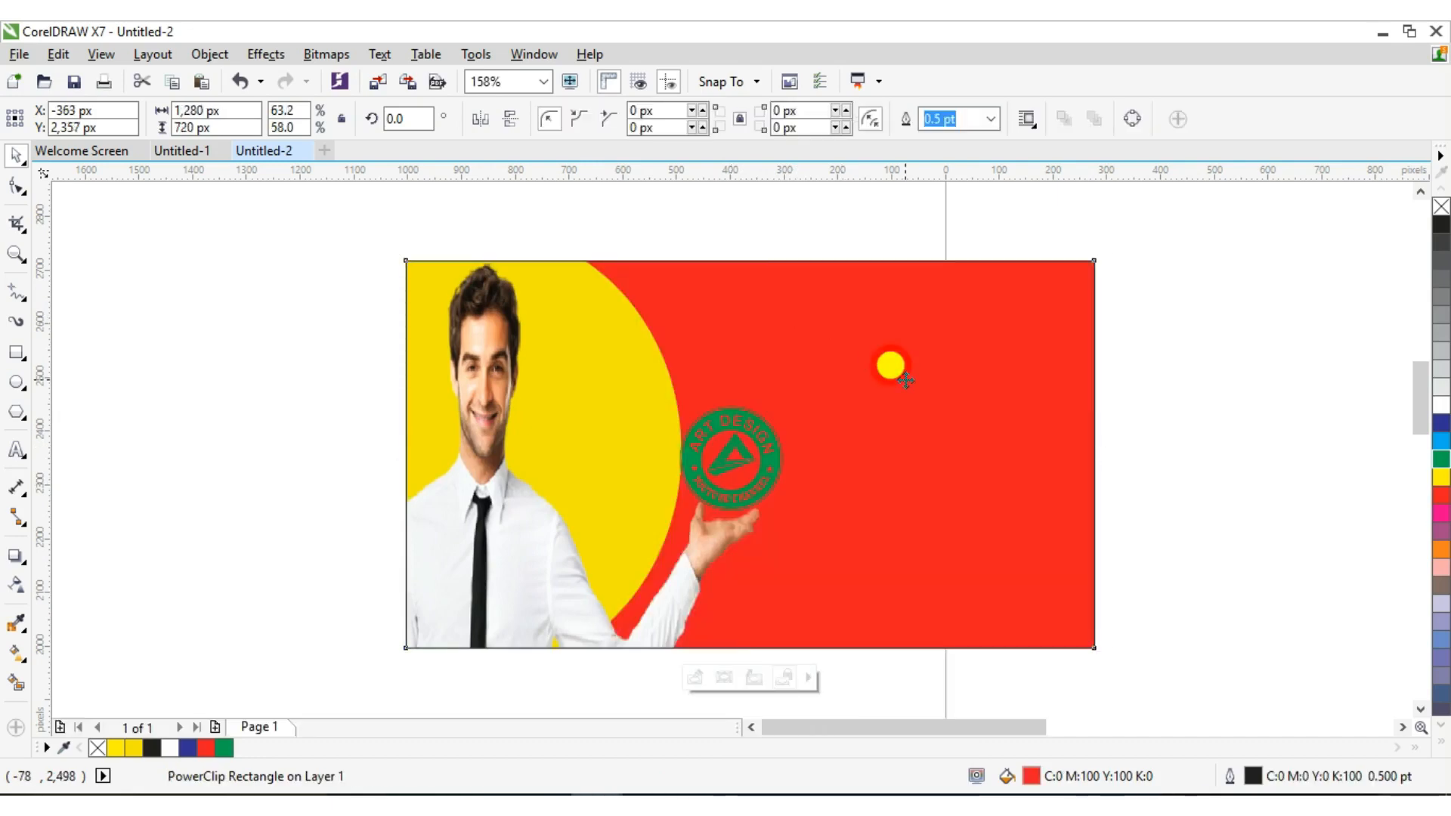
click(1442, 401)
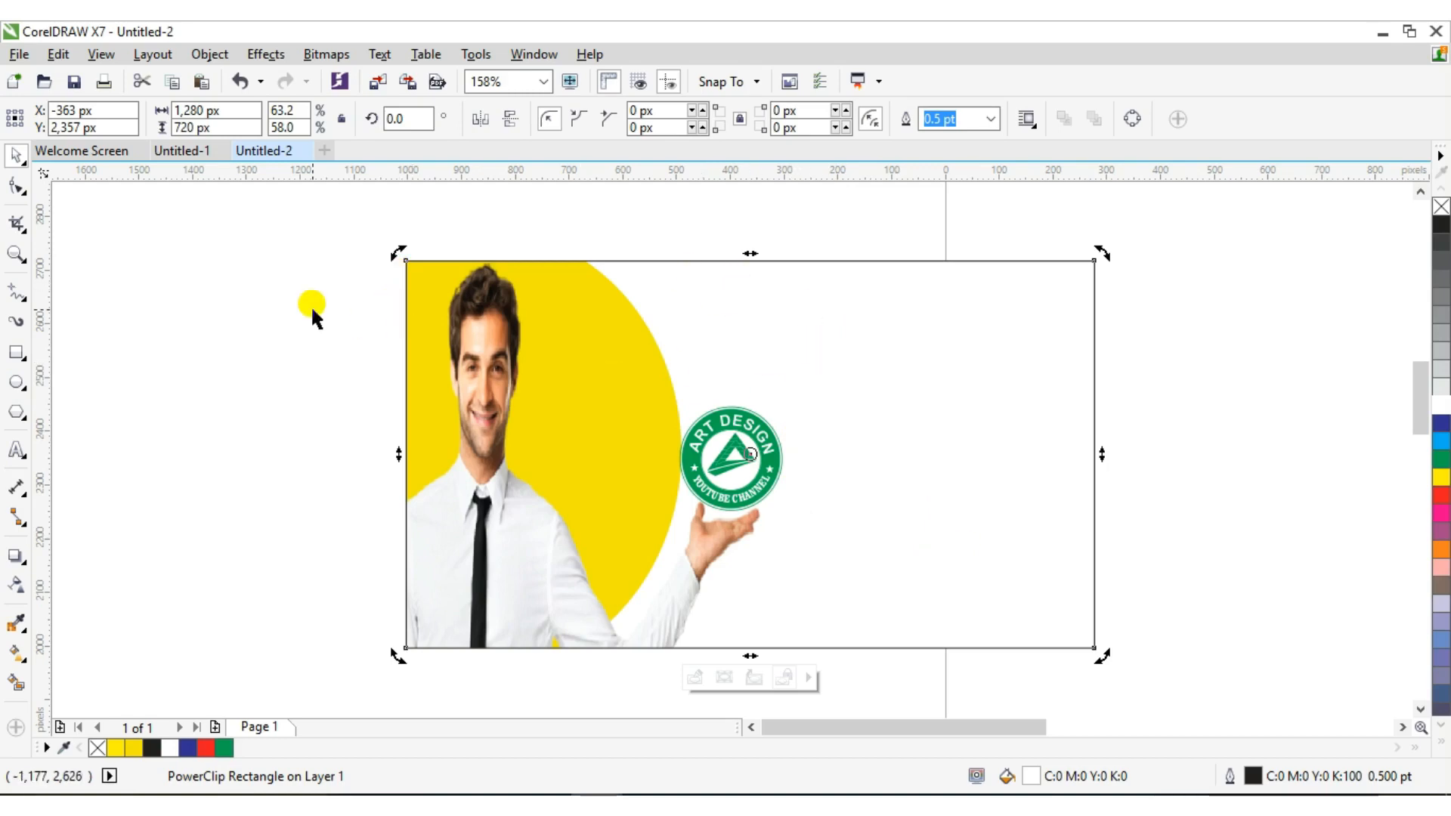
Import the subscribe button image from Downloads and place it beside the page
click(428, 396)
key(ctrl+i)
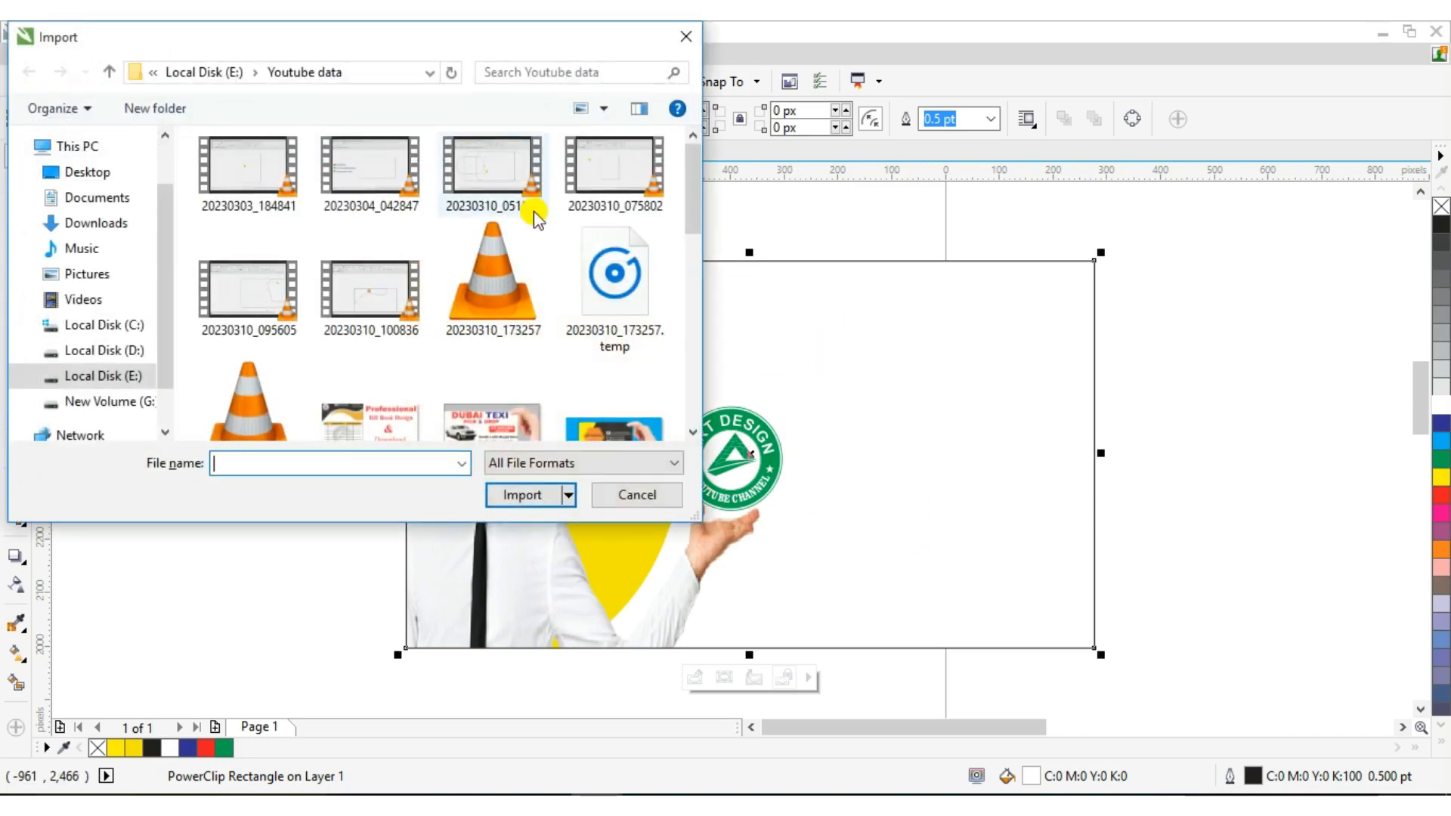
click(118, 223)
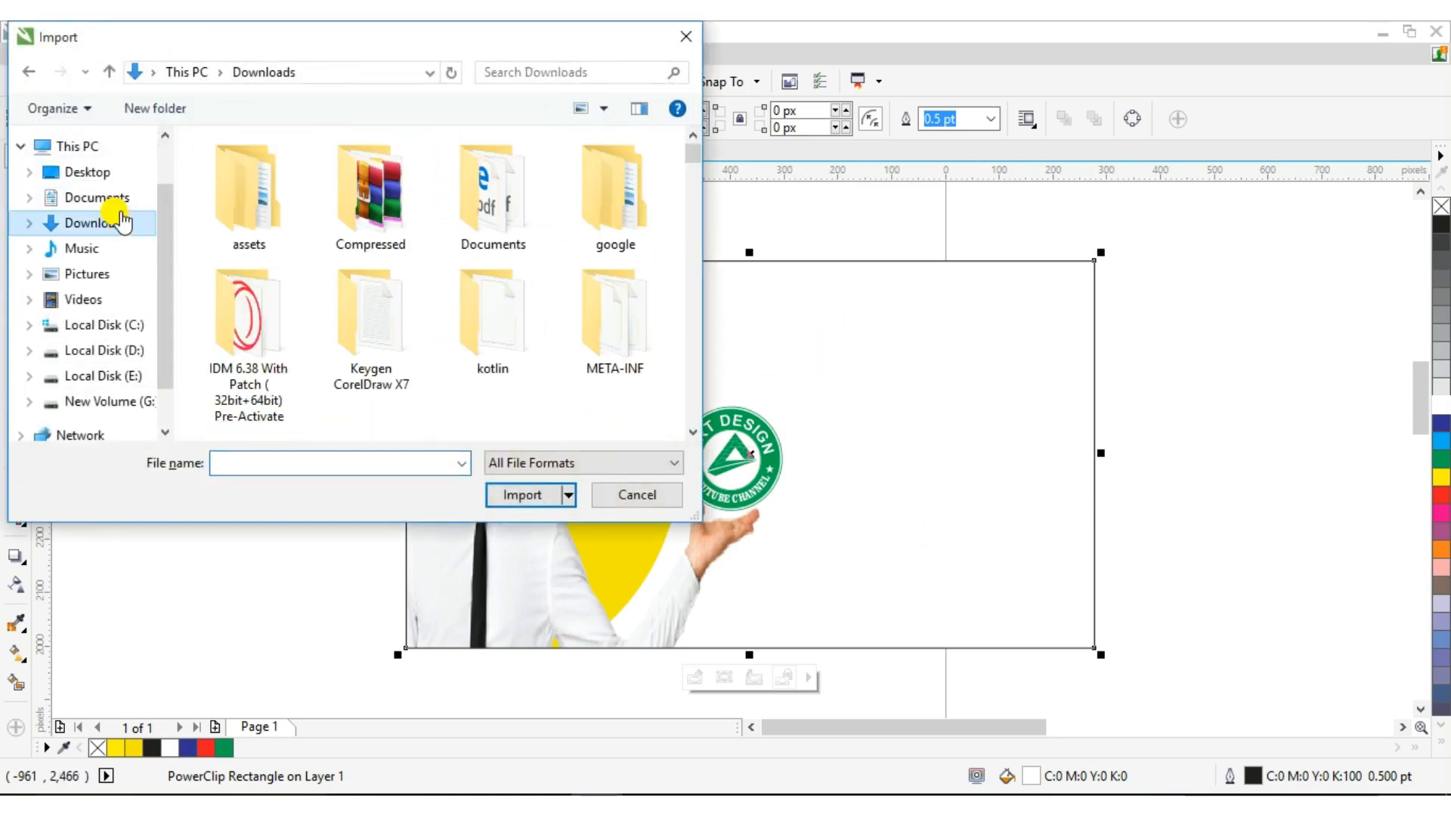
scroll(693, 162, down, 10)
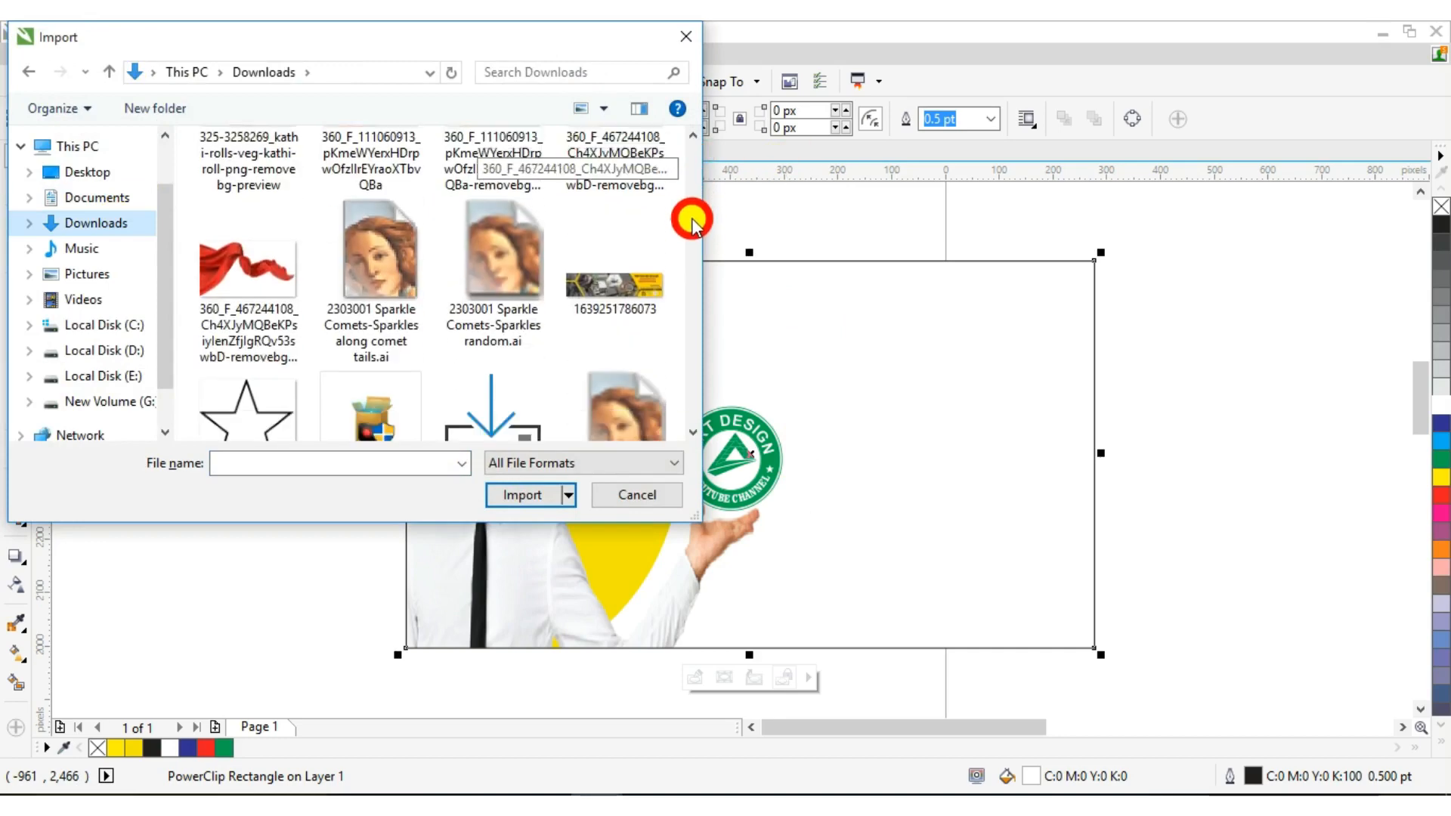
scroll(695, 225, down, 10)
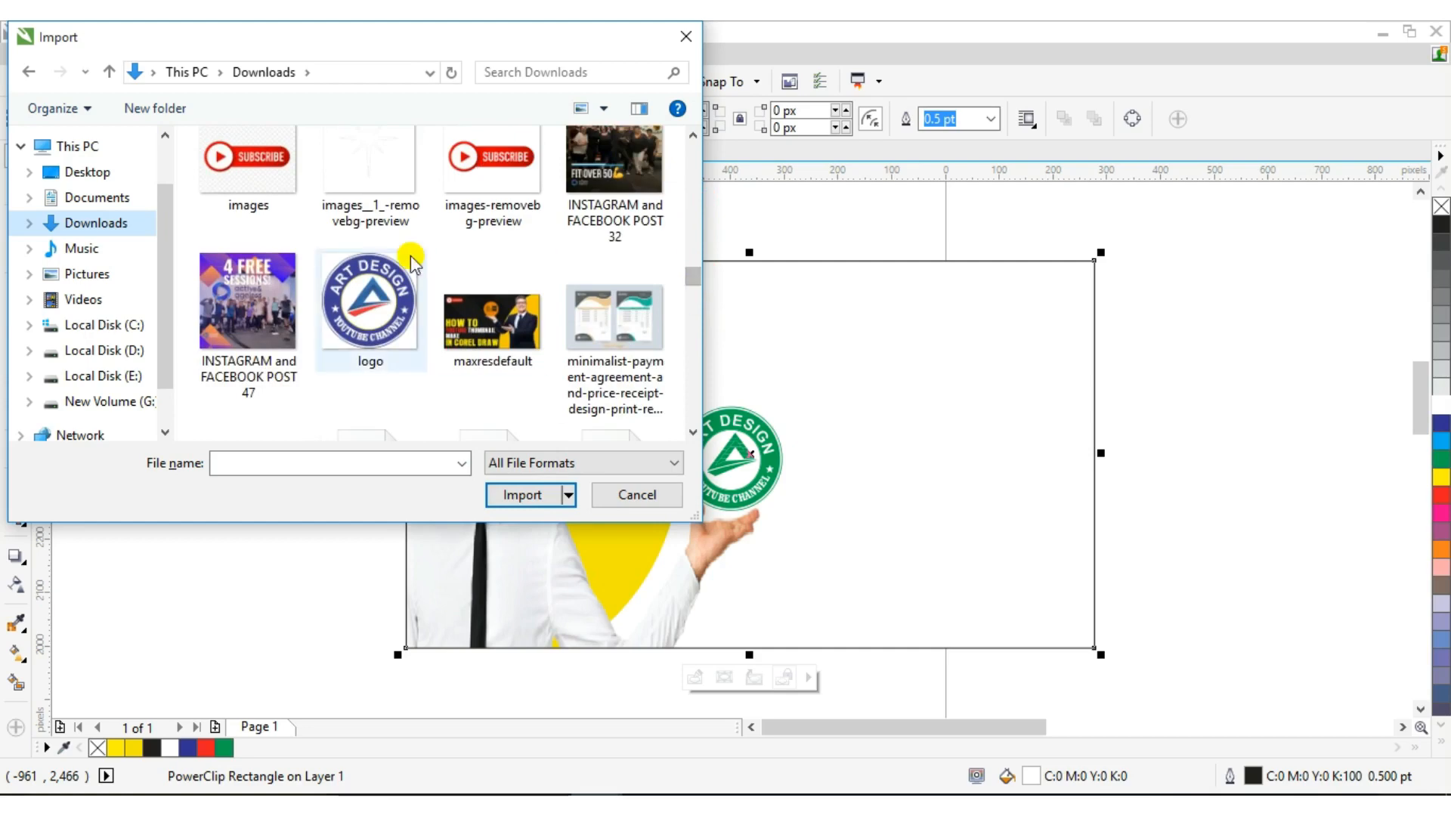
click(457, 189)
click(505, 522)
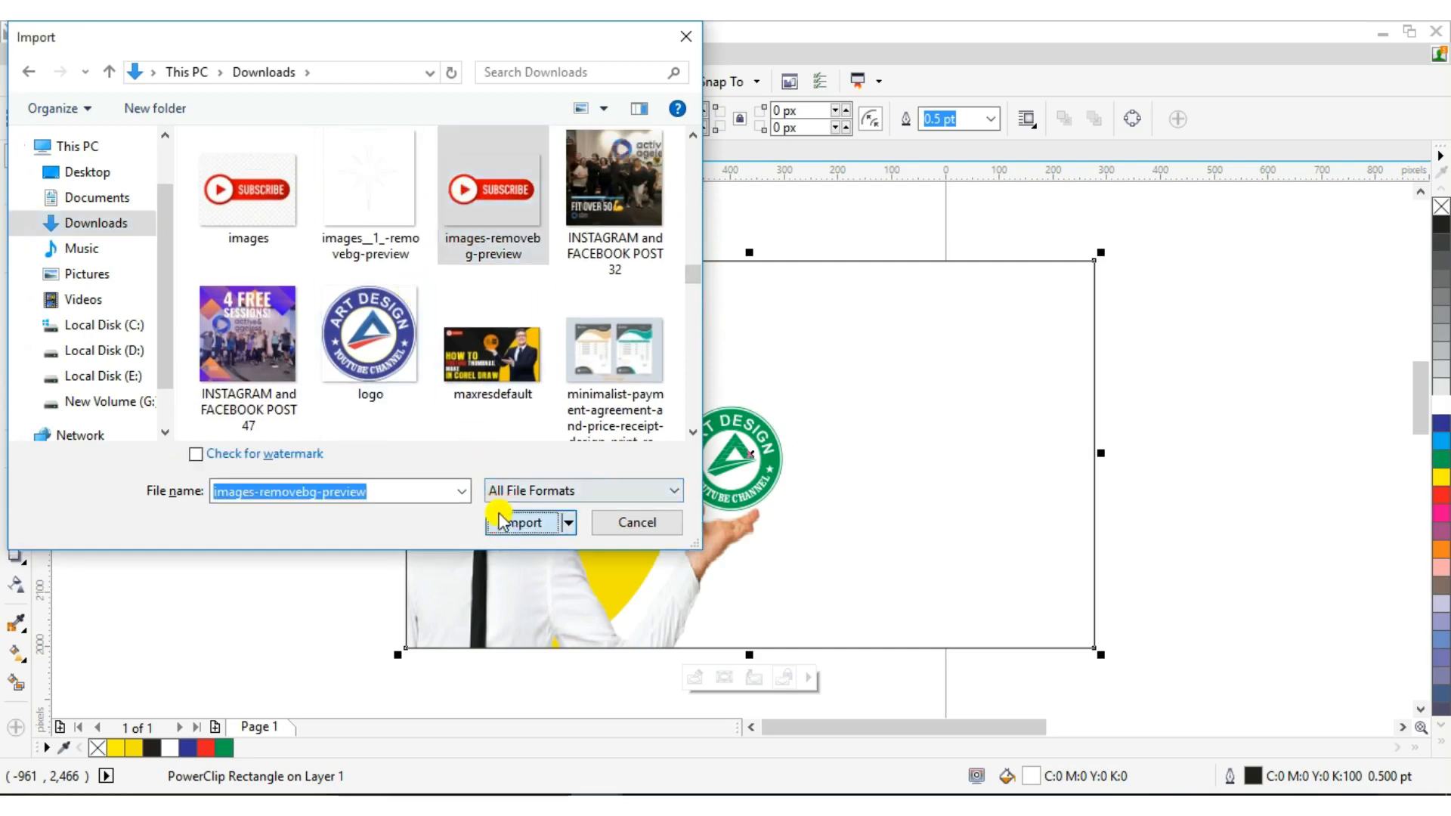
drag(272, 329, 371, 380)
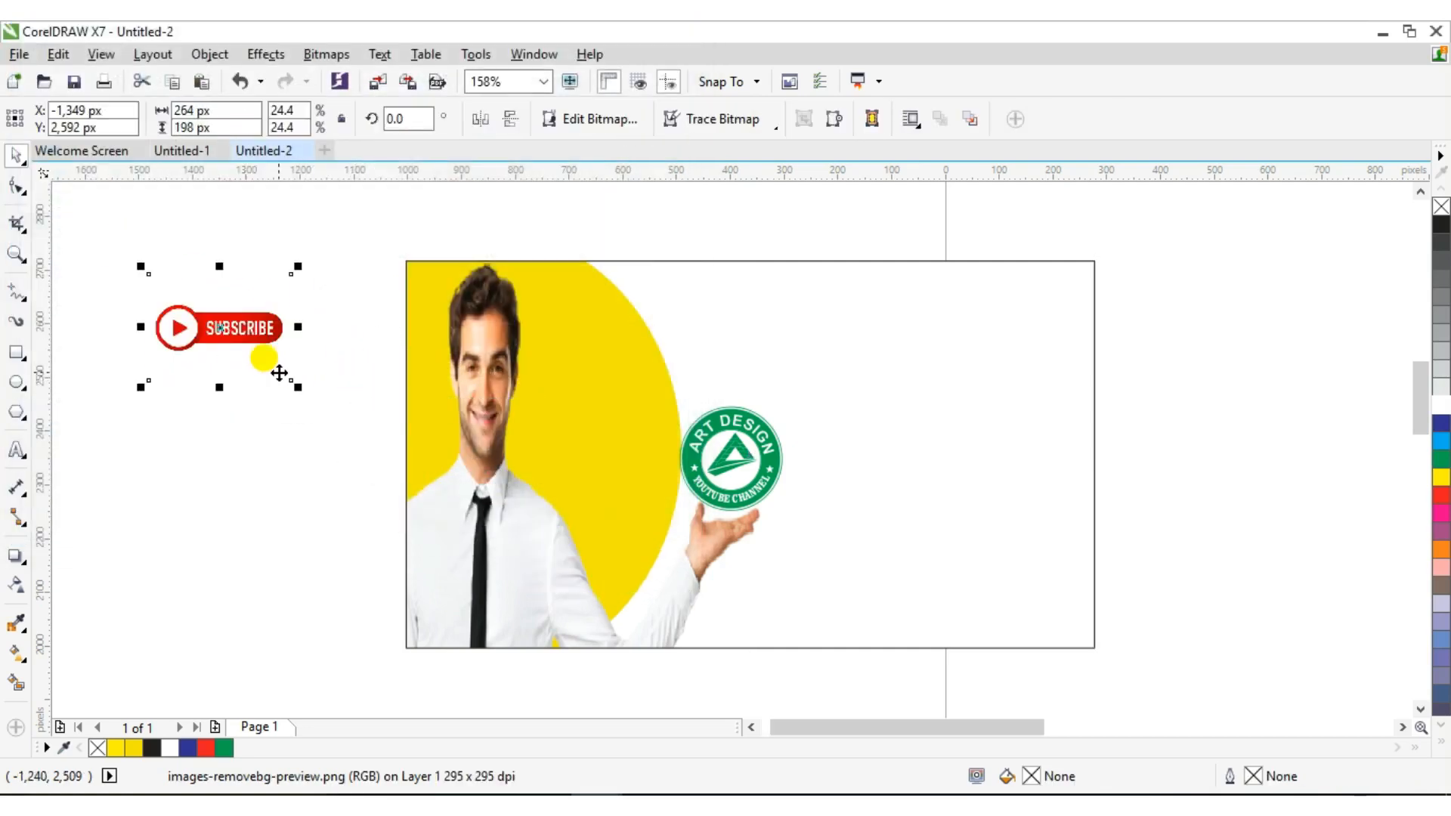
PowerClip the SUBSCRIBE image inside the thumbnail rectangle
right_click(226, 329)
click(292, 203)
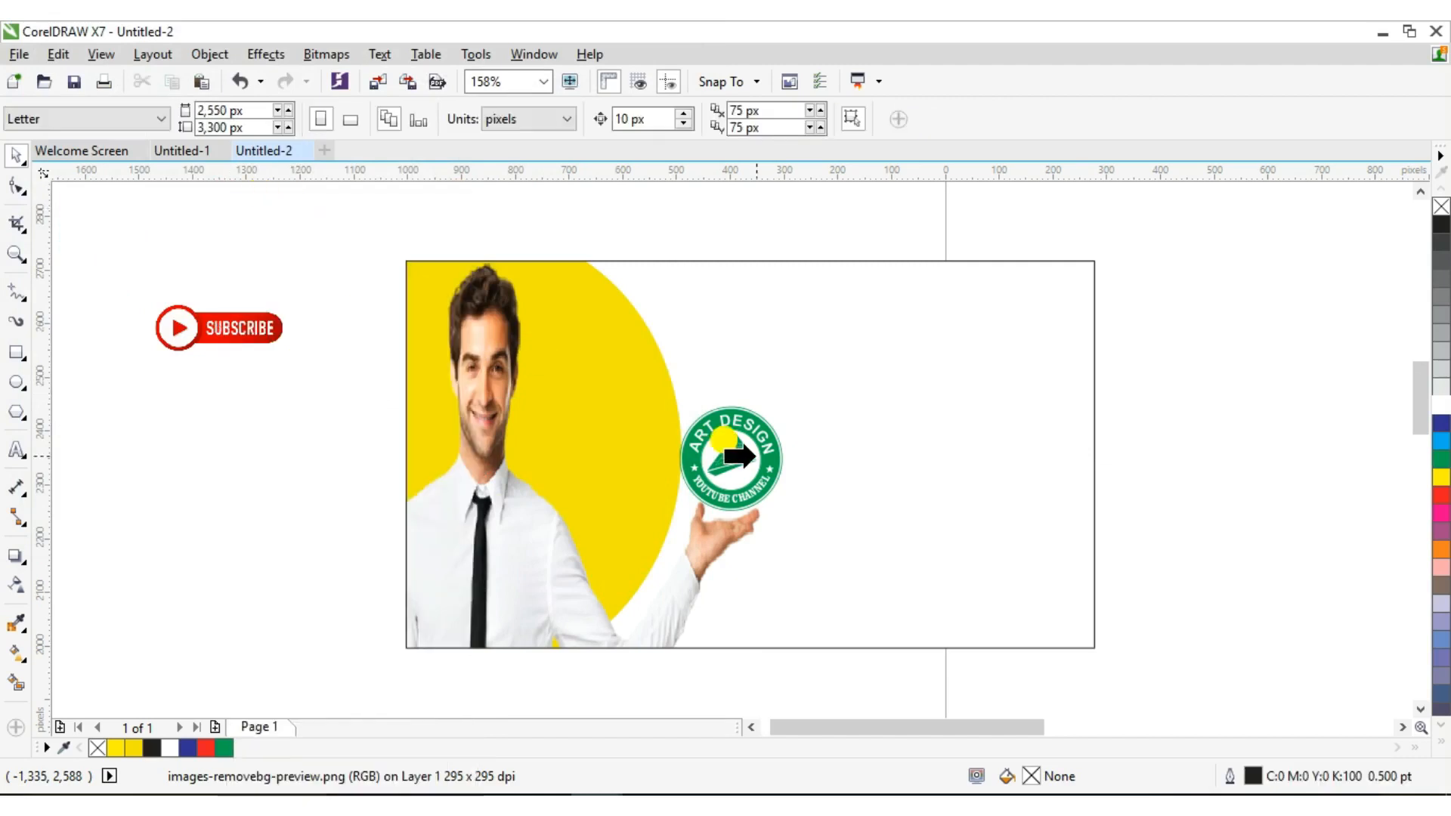
click(755, 456)
Move the SUBSCRIBE button into the frame's top-right corner and finish editing
right_click(755, 456)
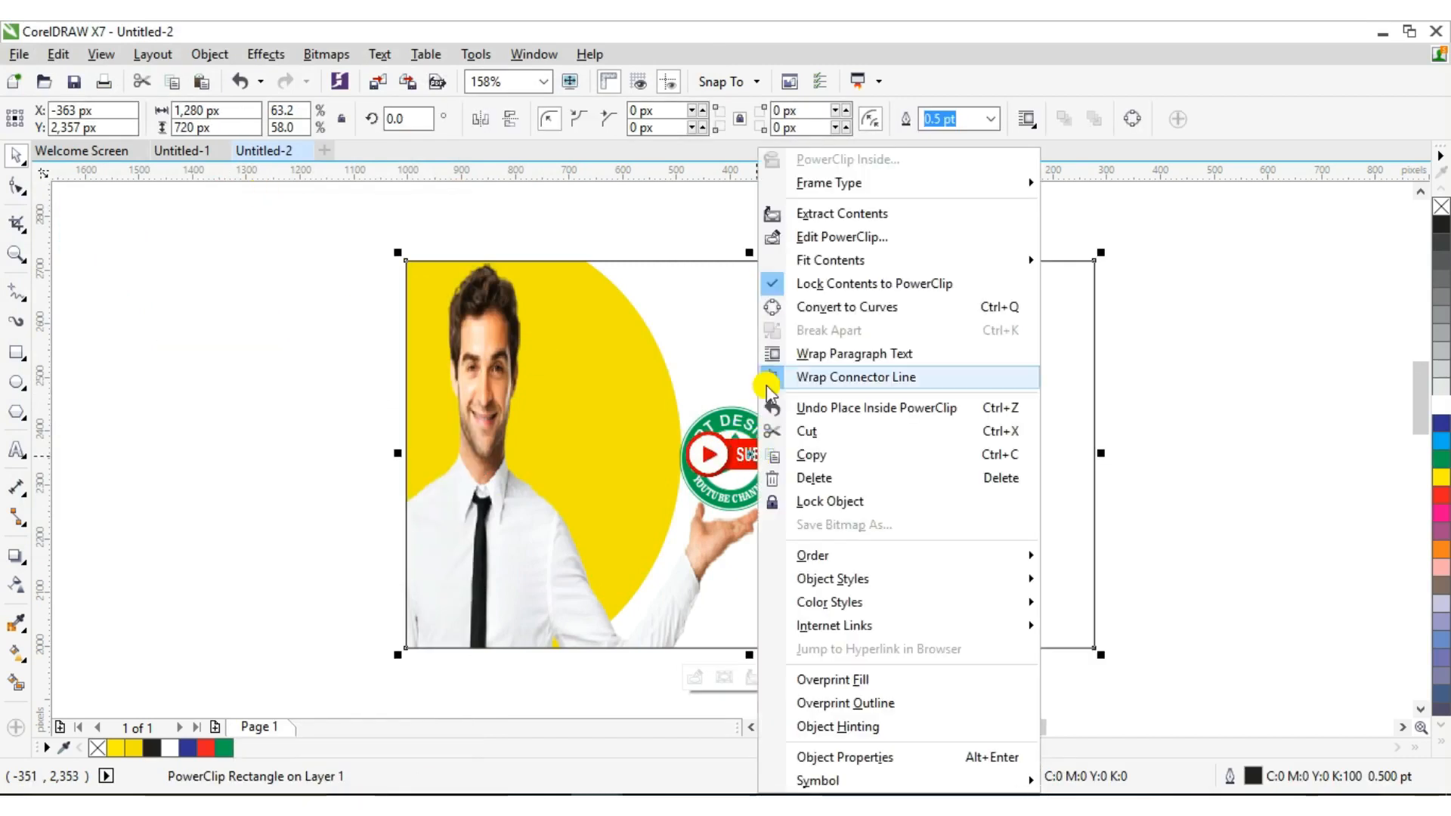
click(810, 239)
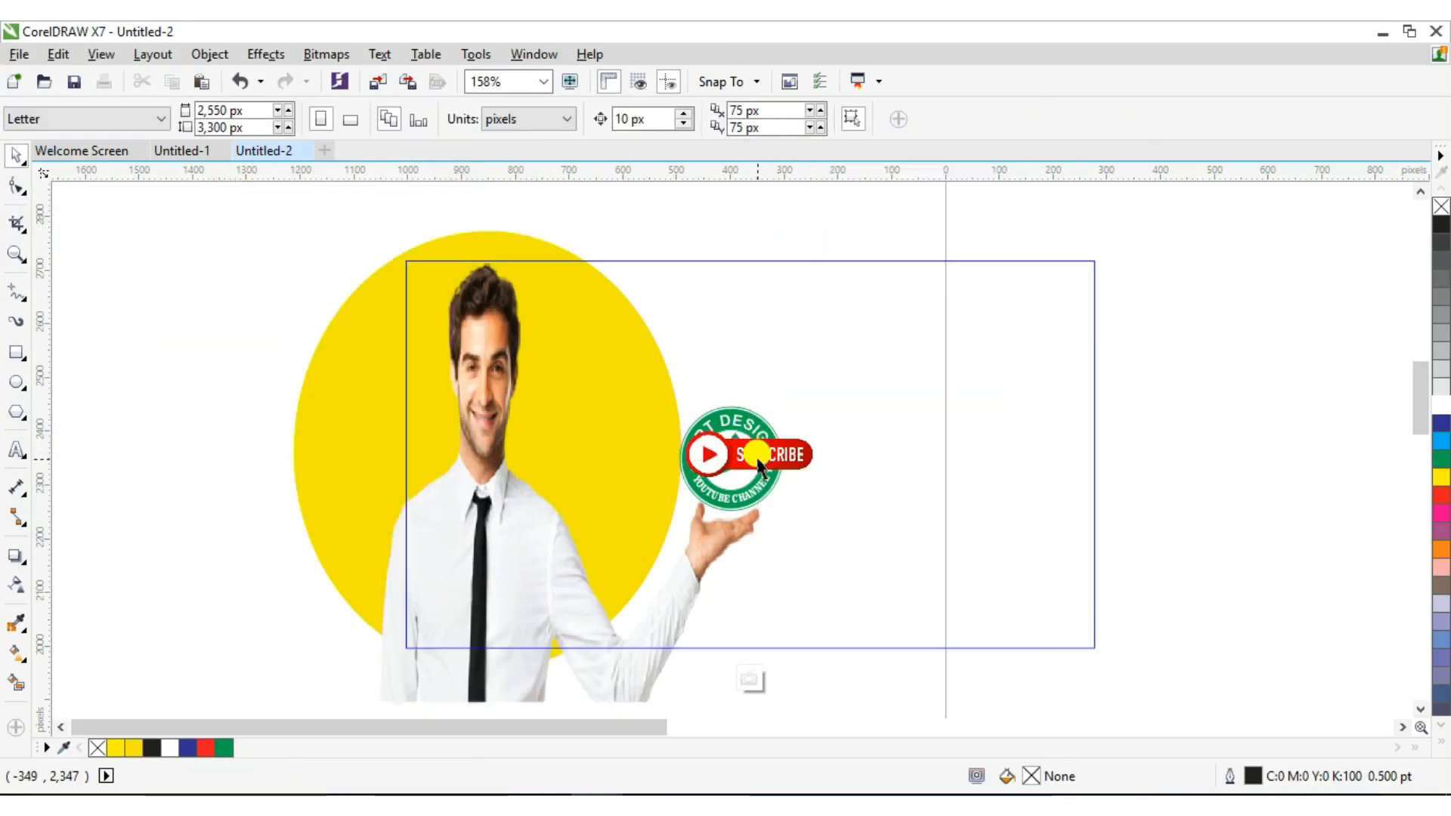
drag(758, 456, 975, 301)
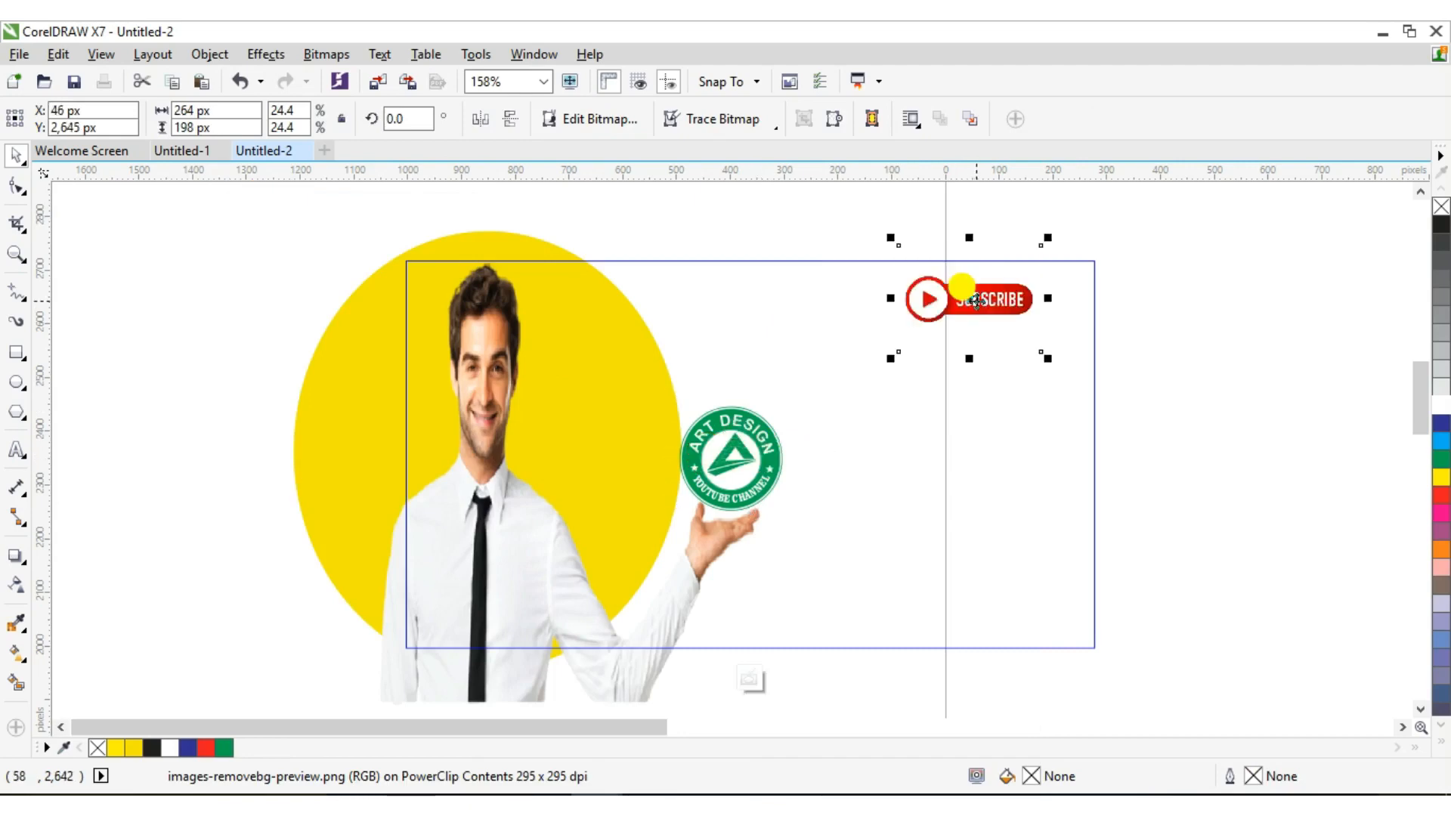
key(Right)
key(Right)
key(Right)
key(Right)
key(Right)
key(Right)
key(Right)
key(Right)
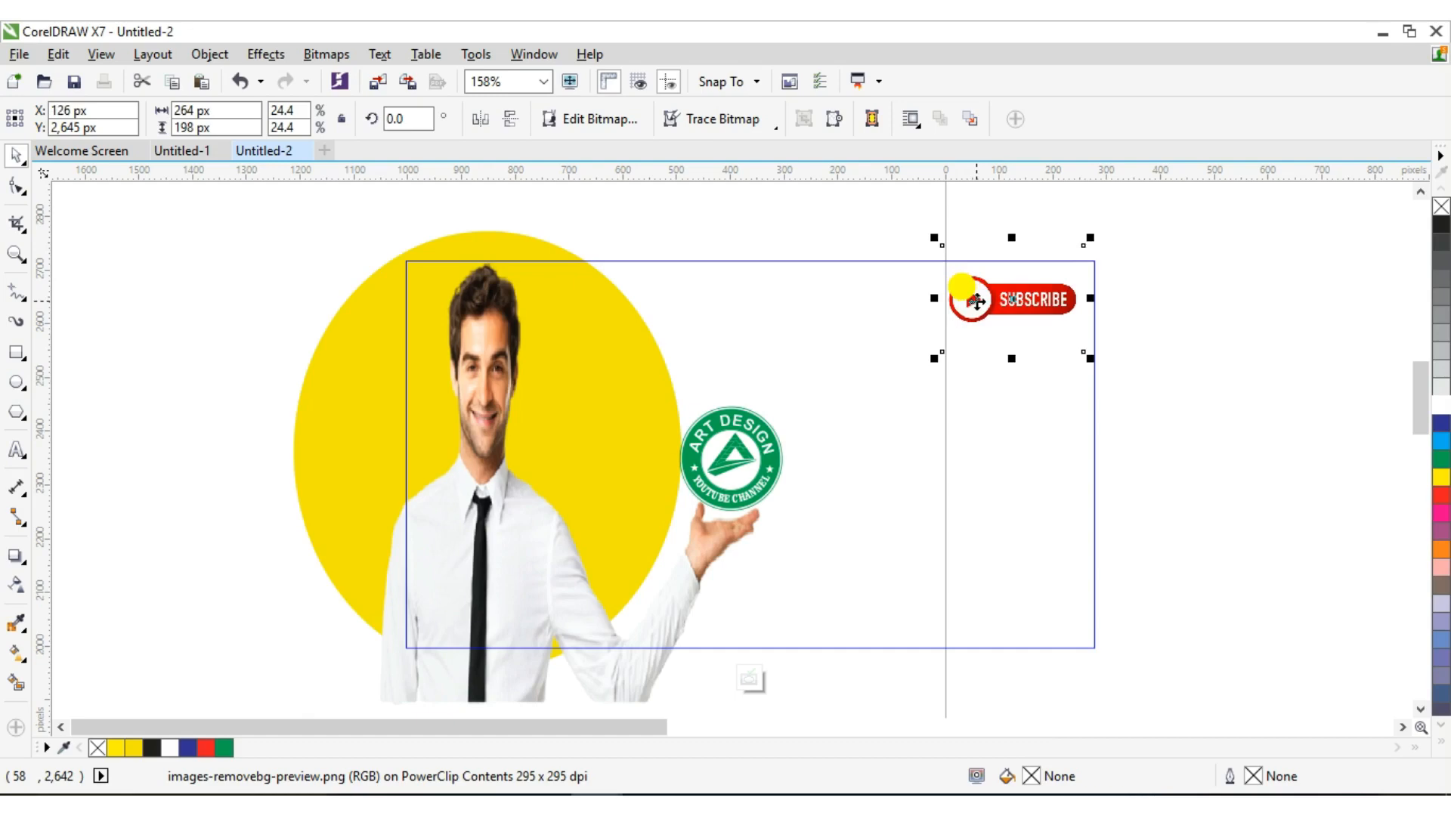
right_click(975, 301)
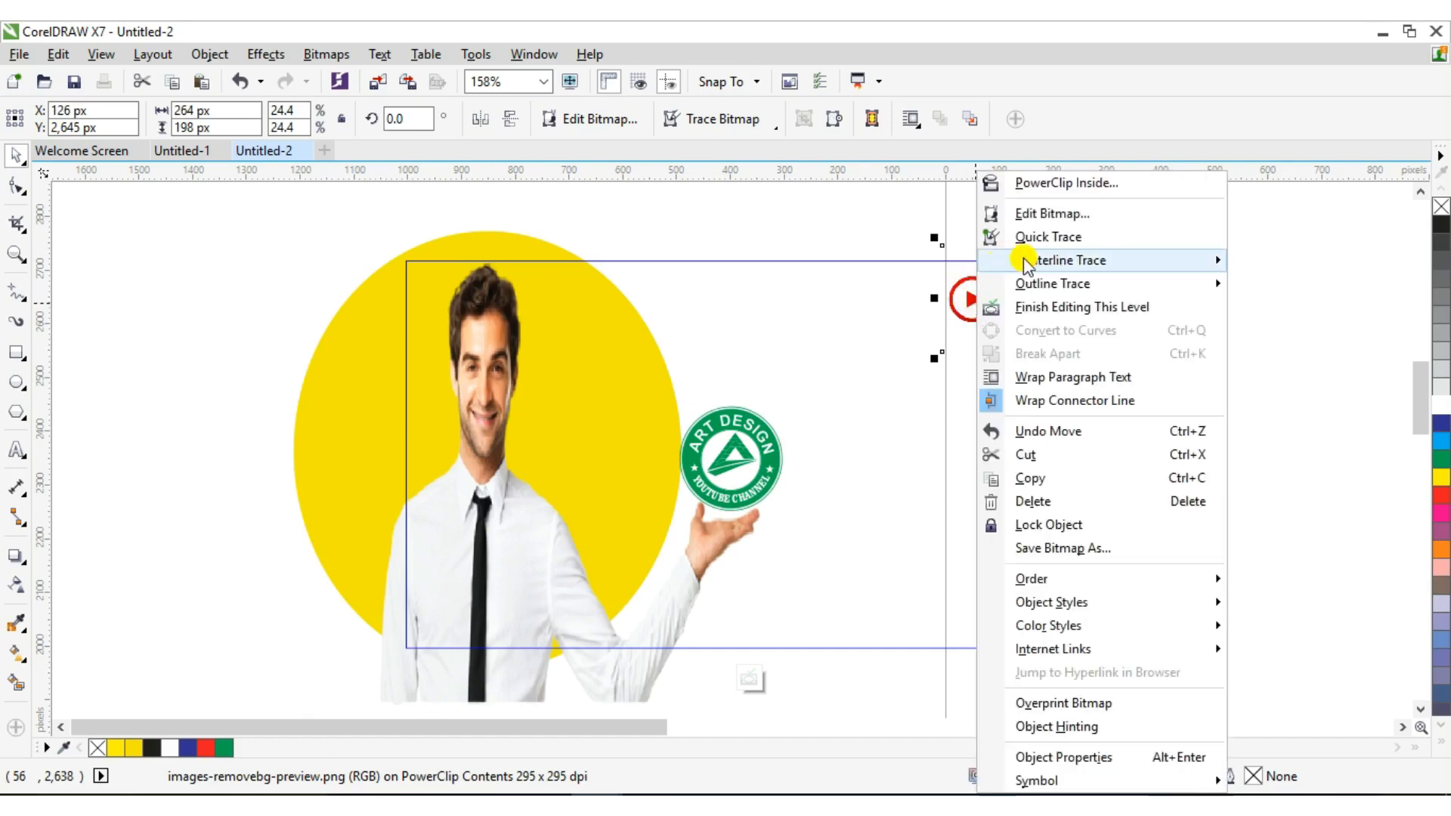
click(1005, 310)
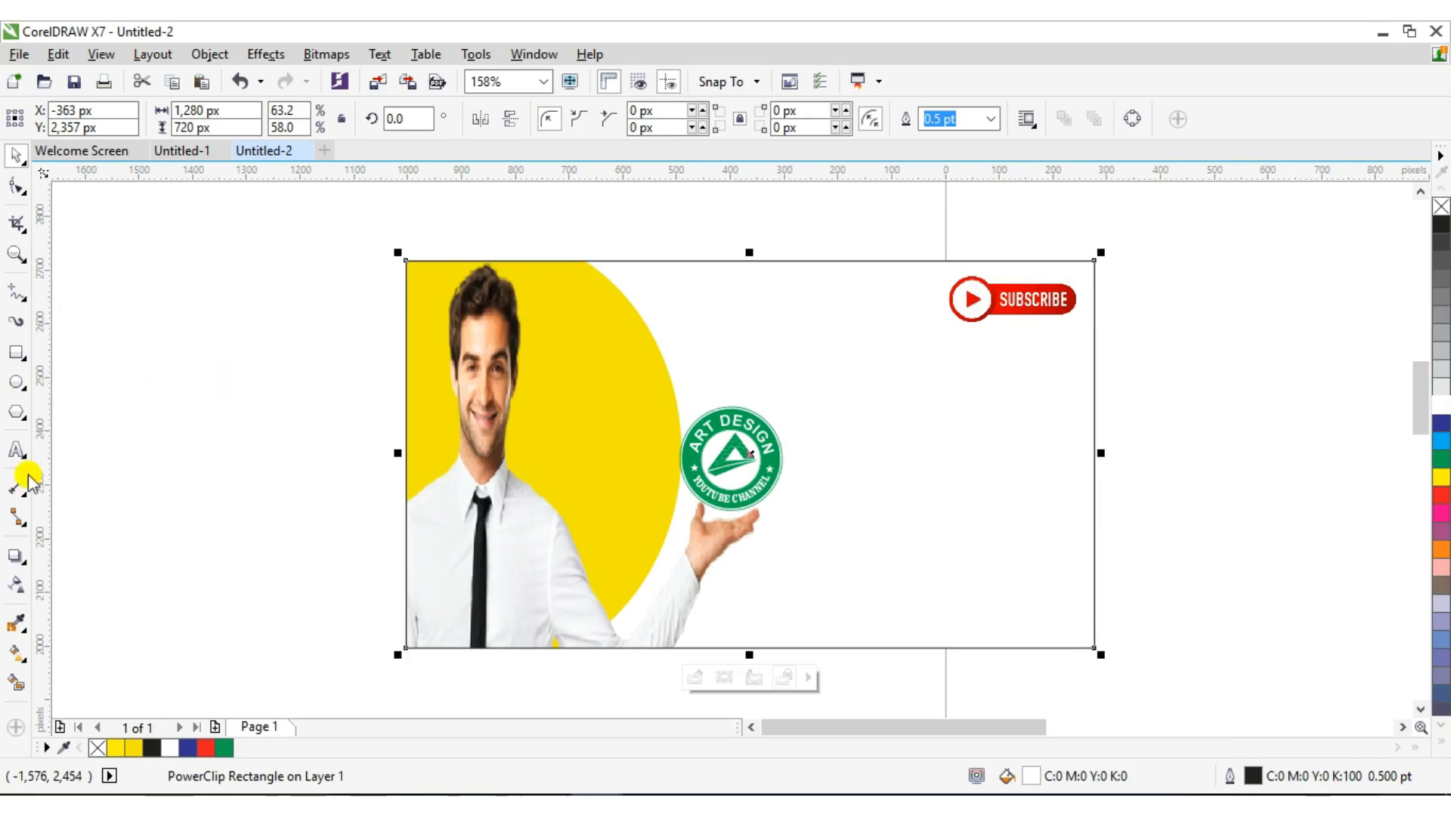
click(75, 441)
Add 'HOW TO' in Arial Black on the thumbnail's right side, enlarged to 29.34 pt
key(F8)
click(126, 427)
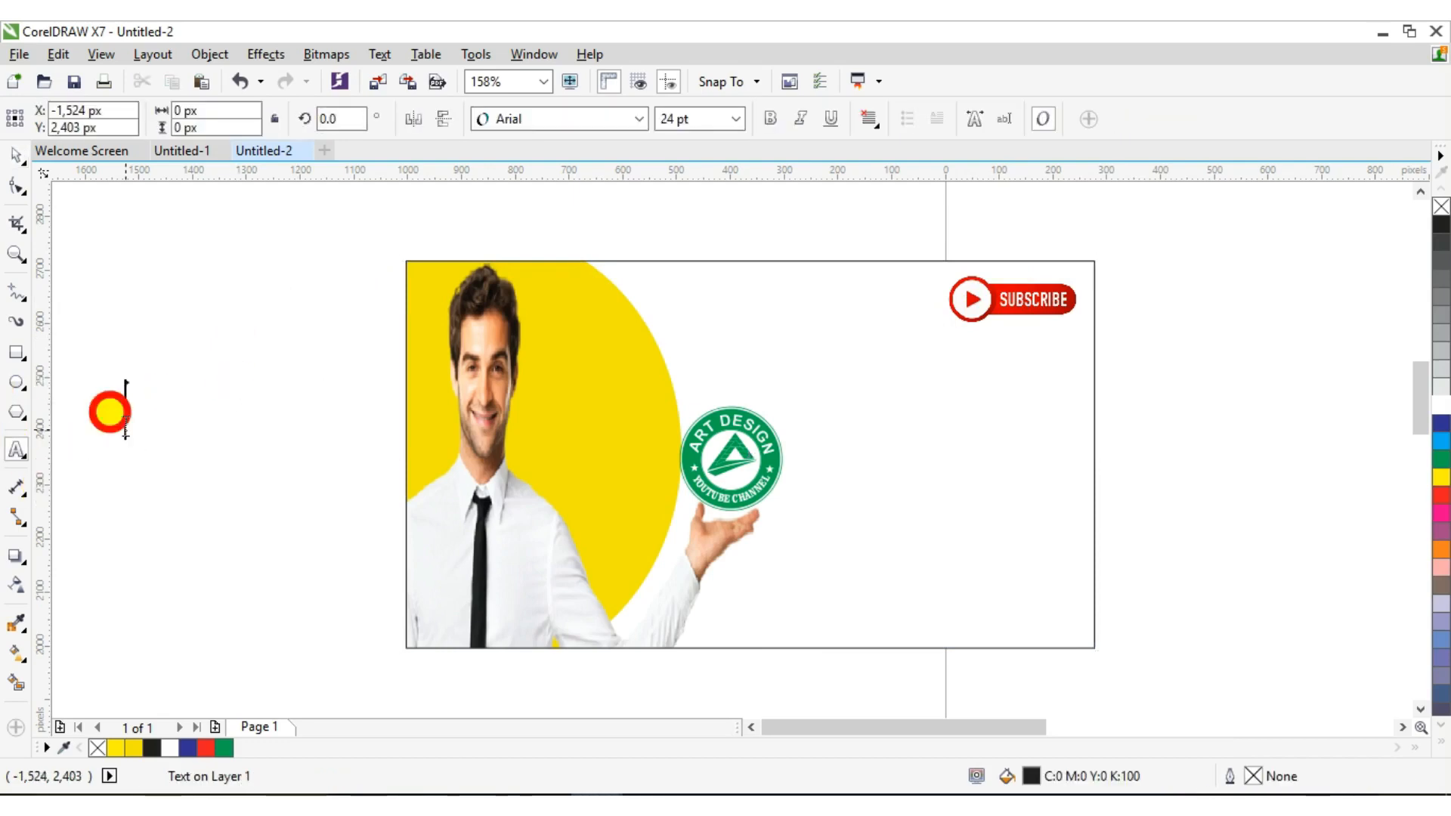
text(HOW TO)
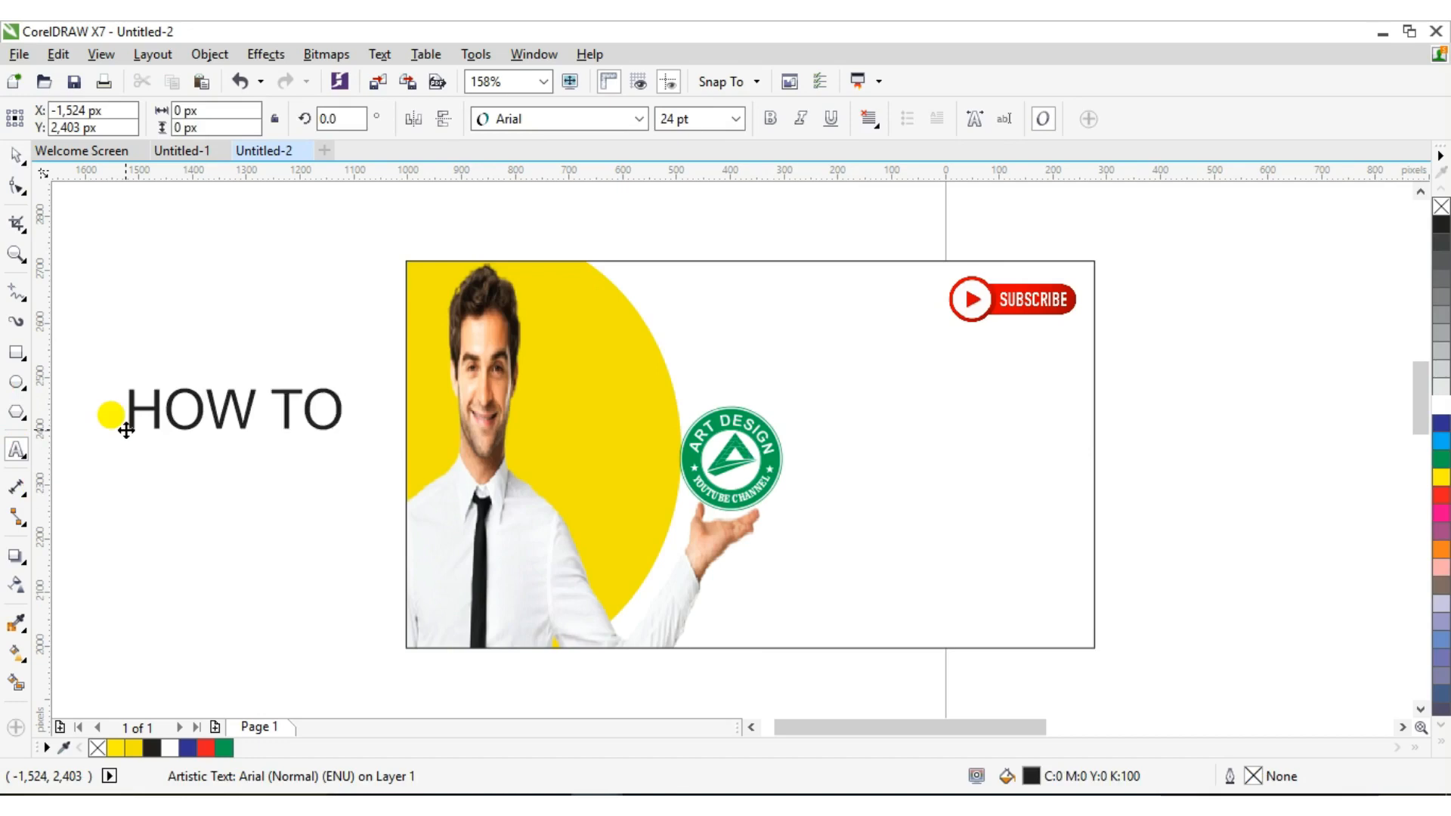
click(13, 261)
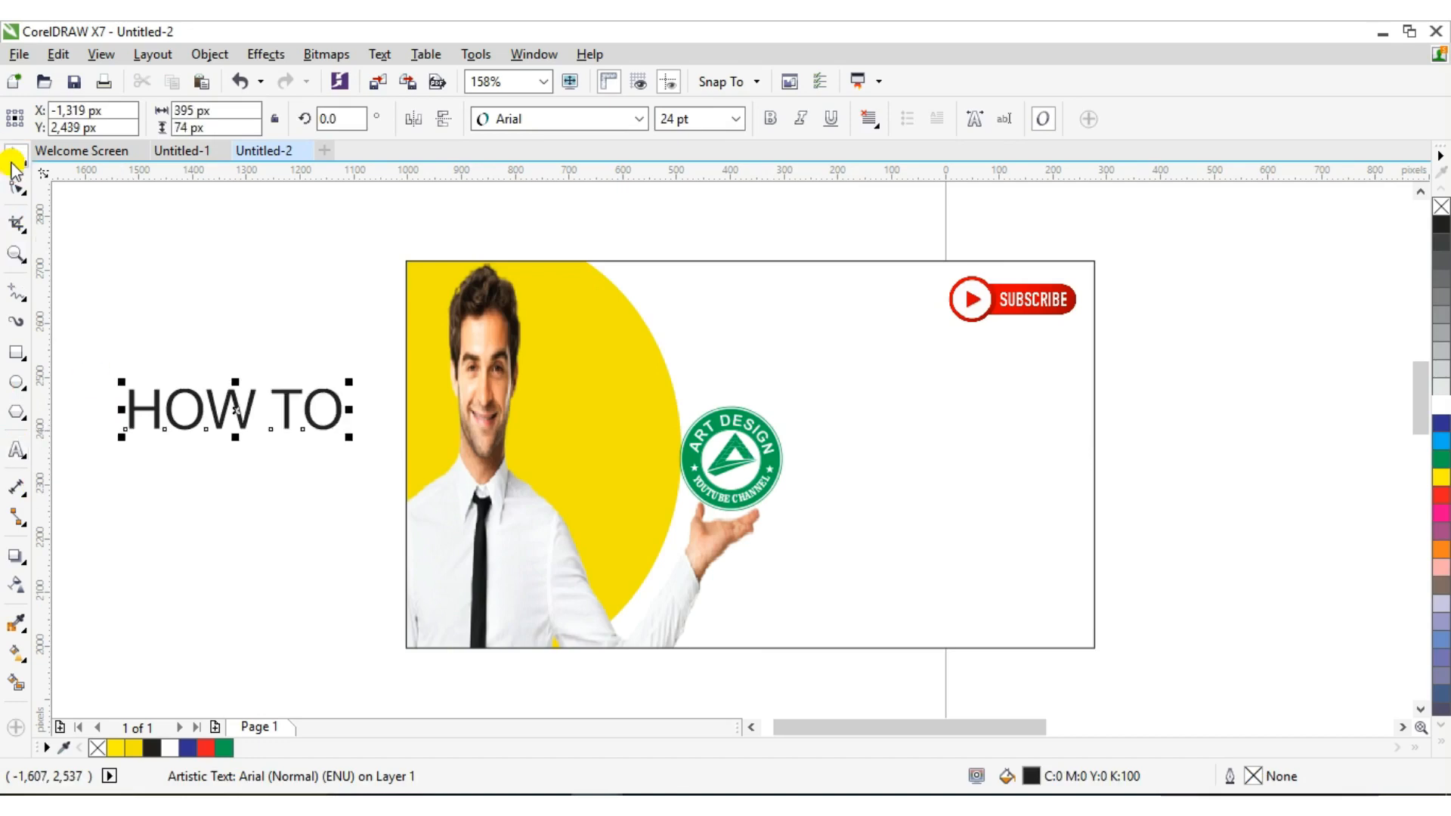
click(491, 119)
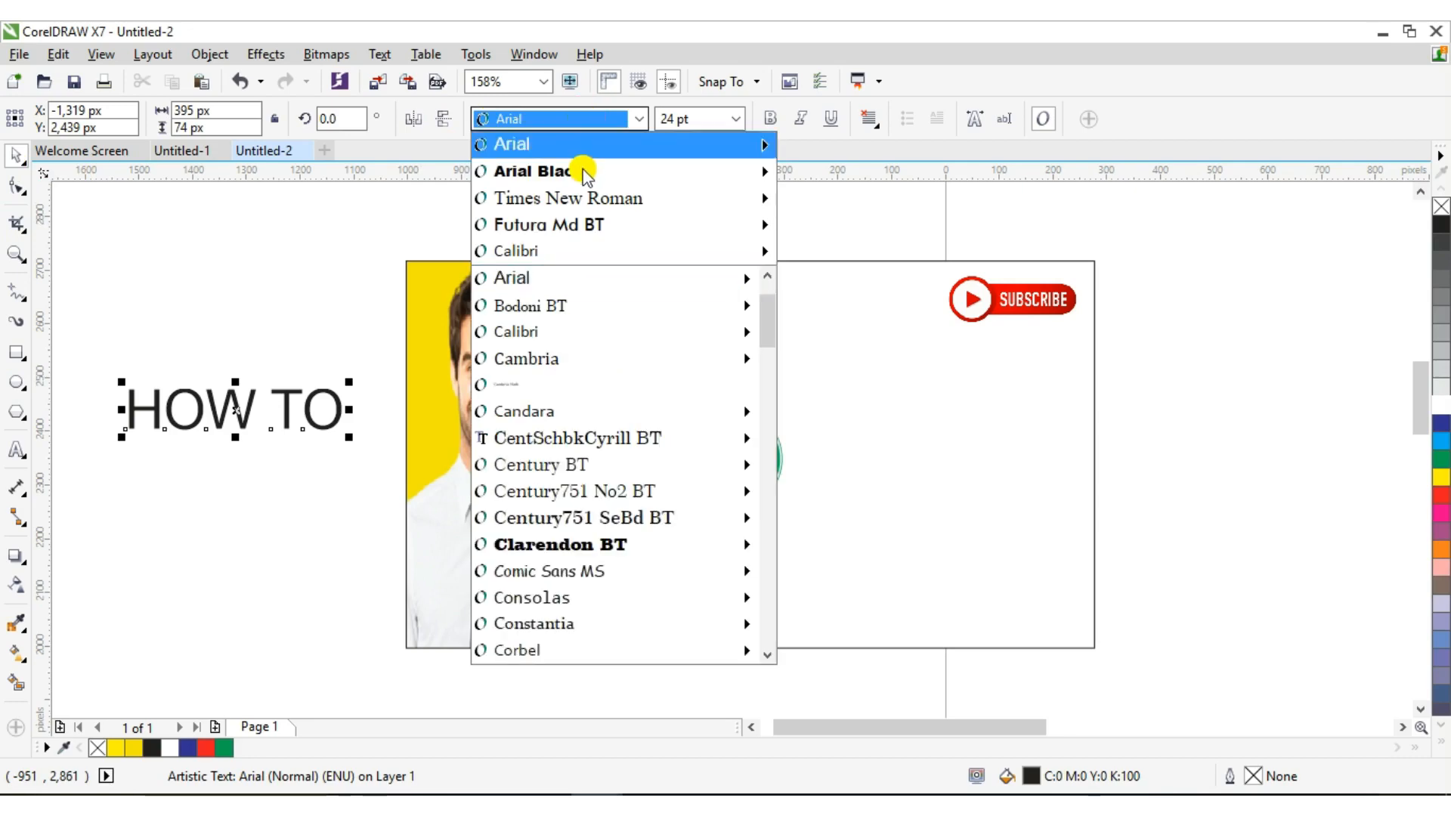
mouse_move(583, 172)
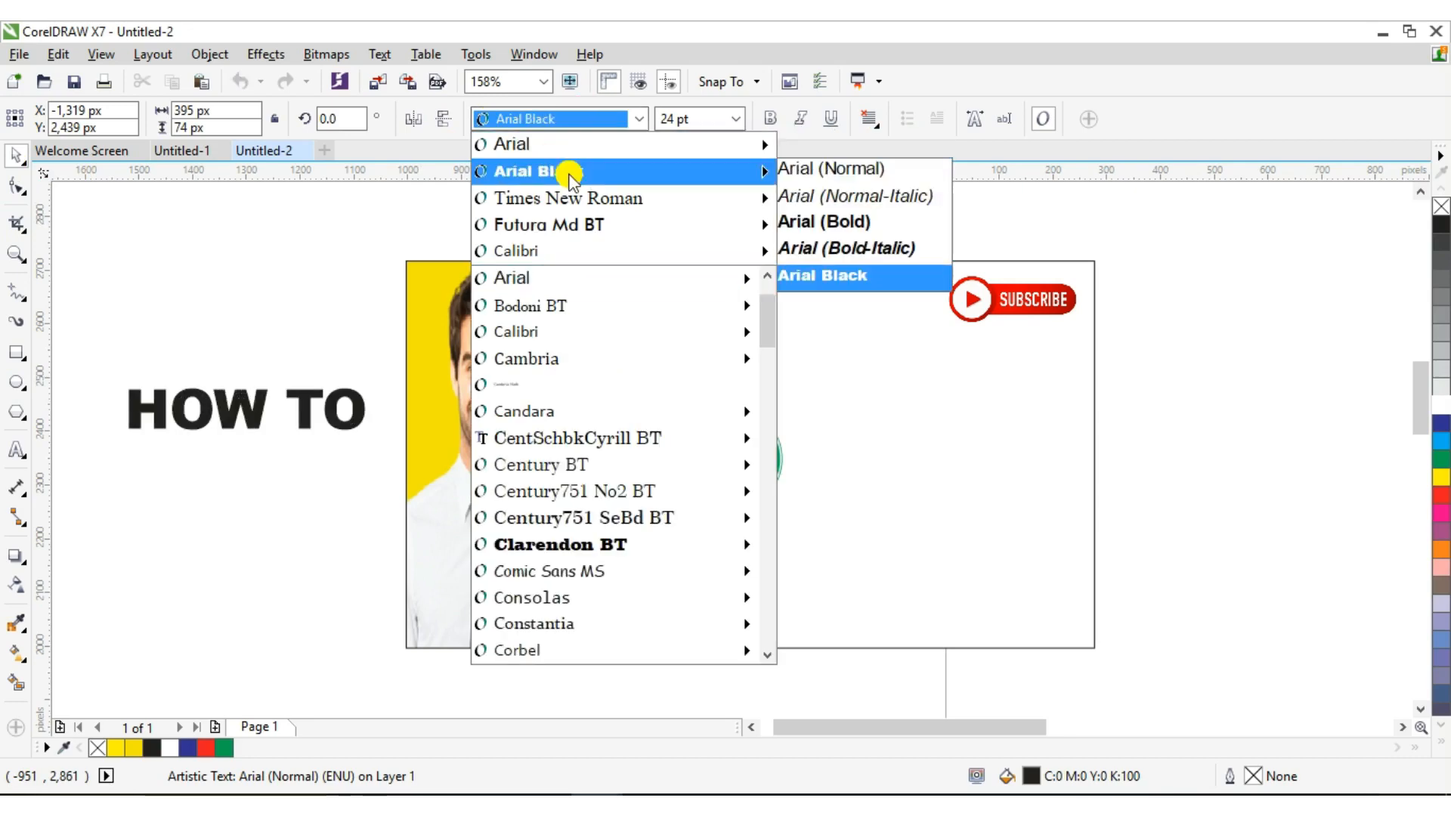
click(568, 174)
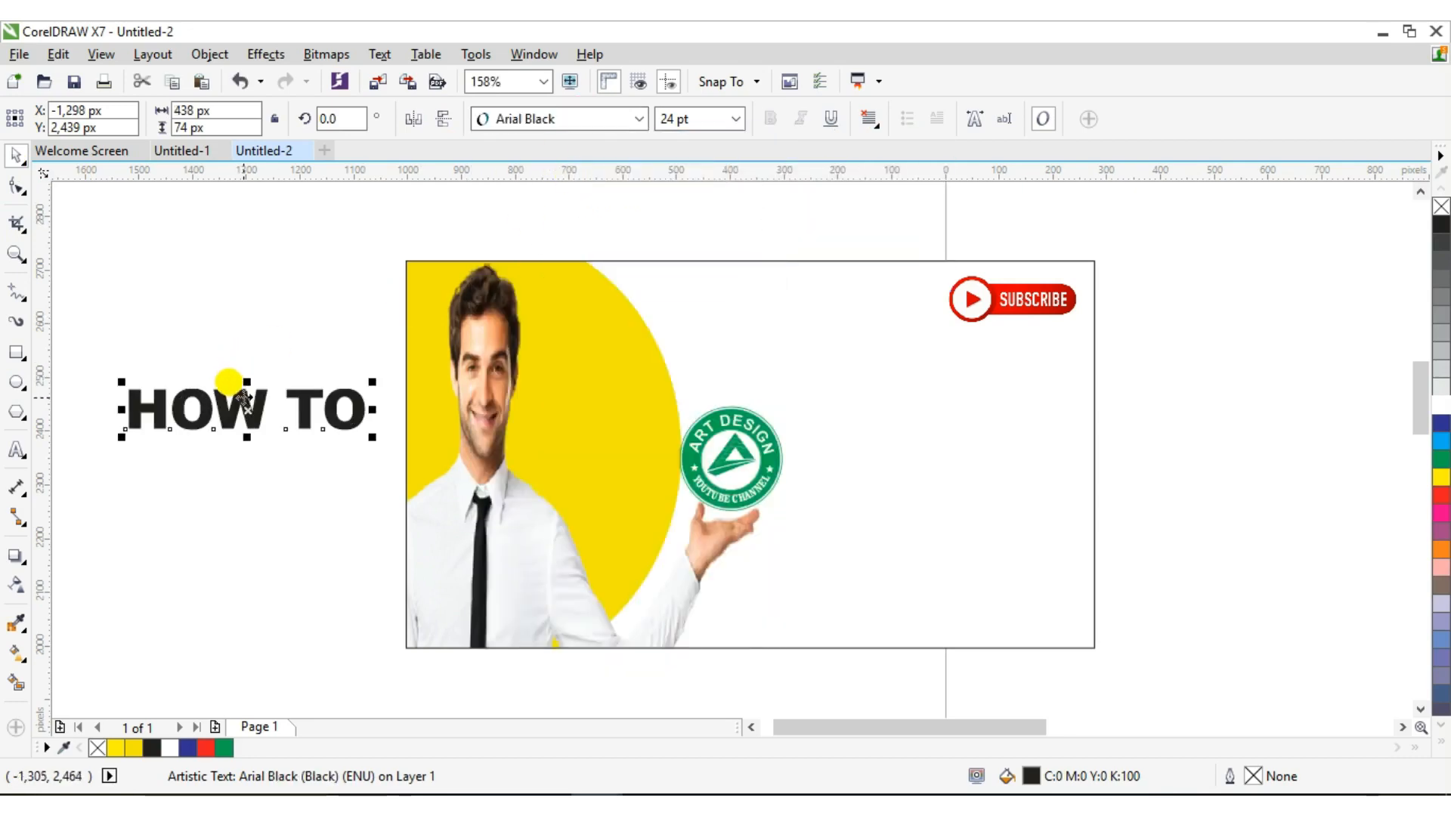
drag(243, 397, 905, 417)
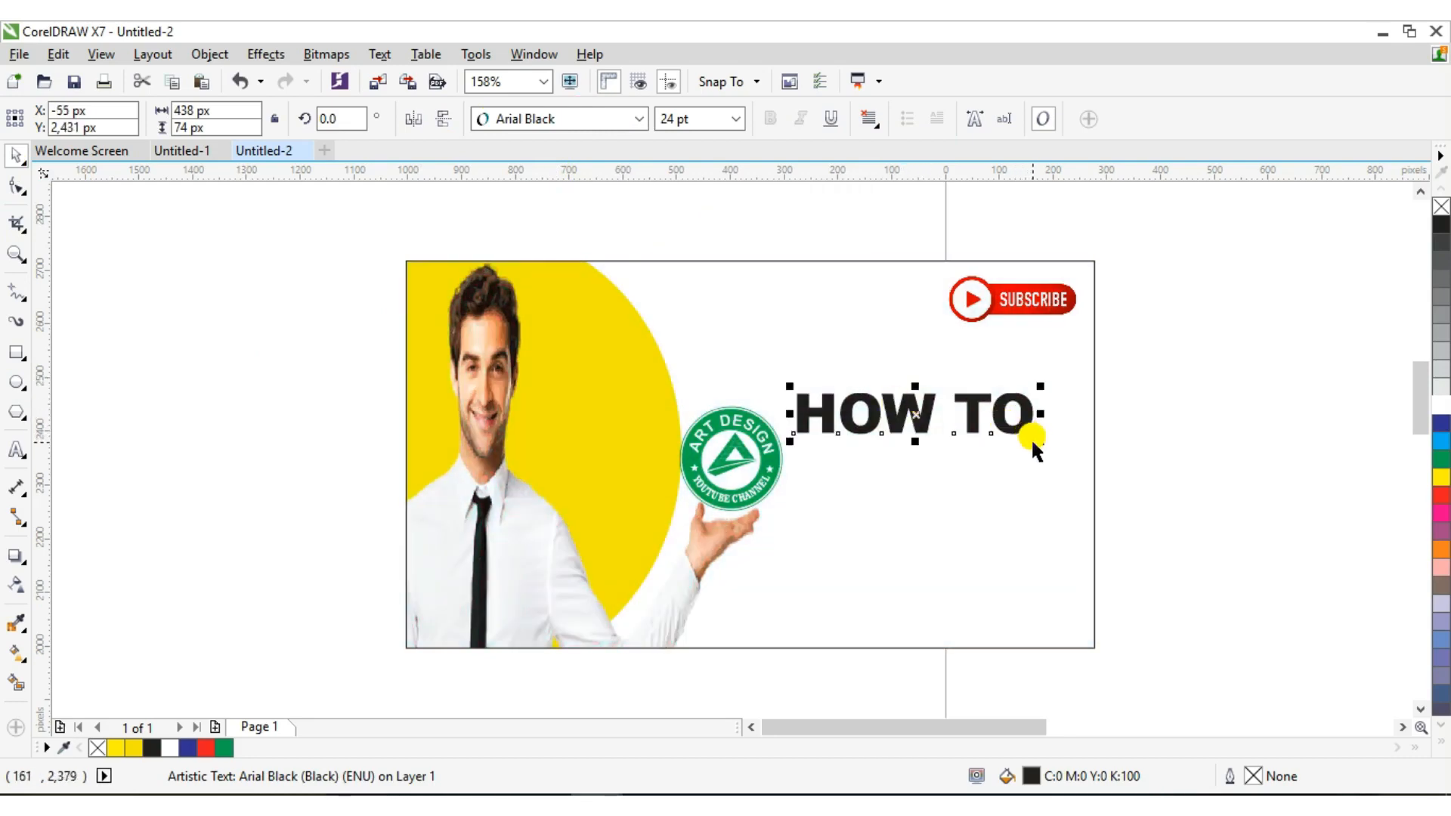
drag(1035, 443, 1087, 459)
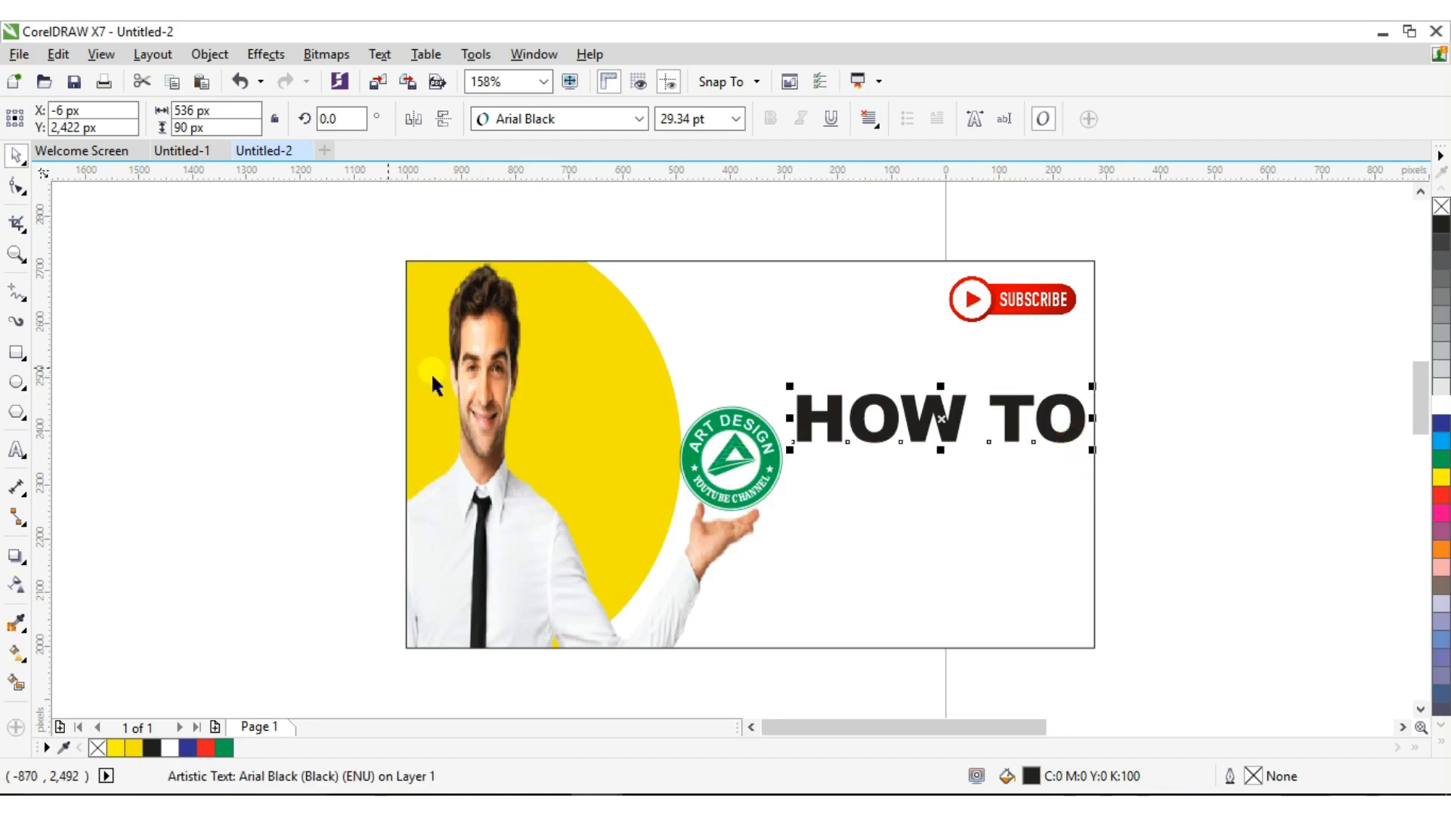
click(229, 421)
click(17, 449)
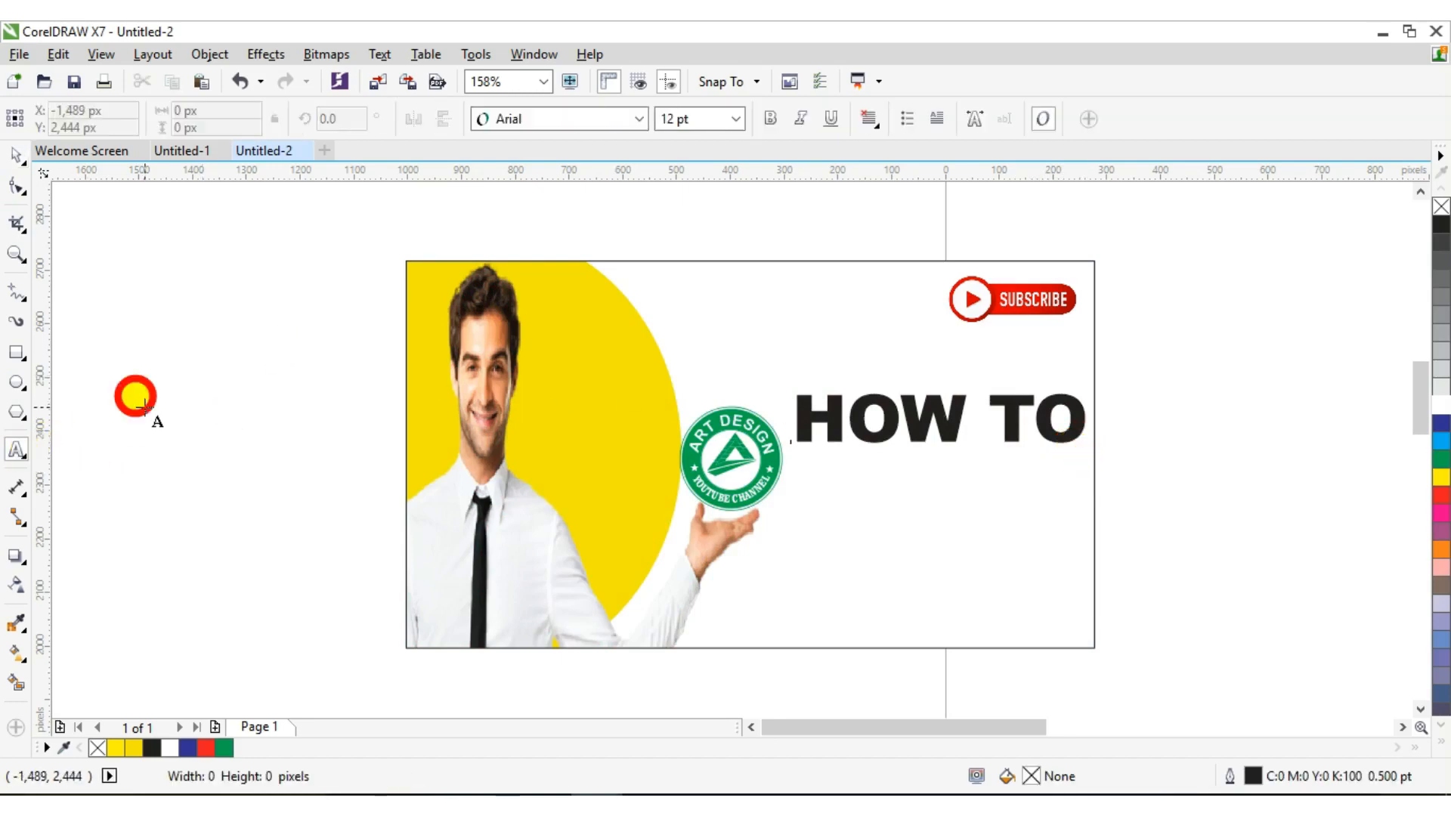
Type 'YOUTUBE THUMBNAIL' and colour the word YOUTUBE red
click(144, 387)
text(YOUTUBE)
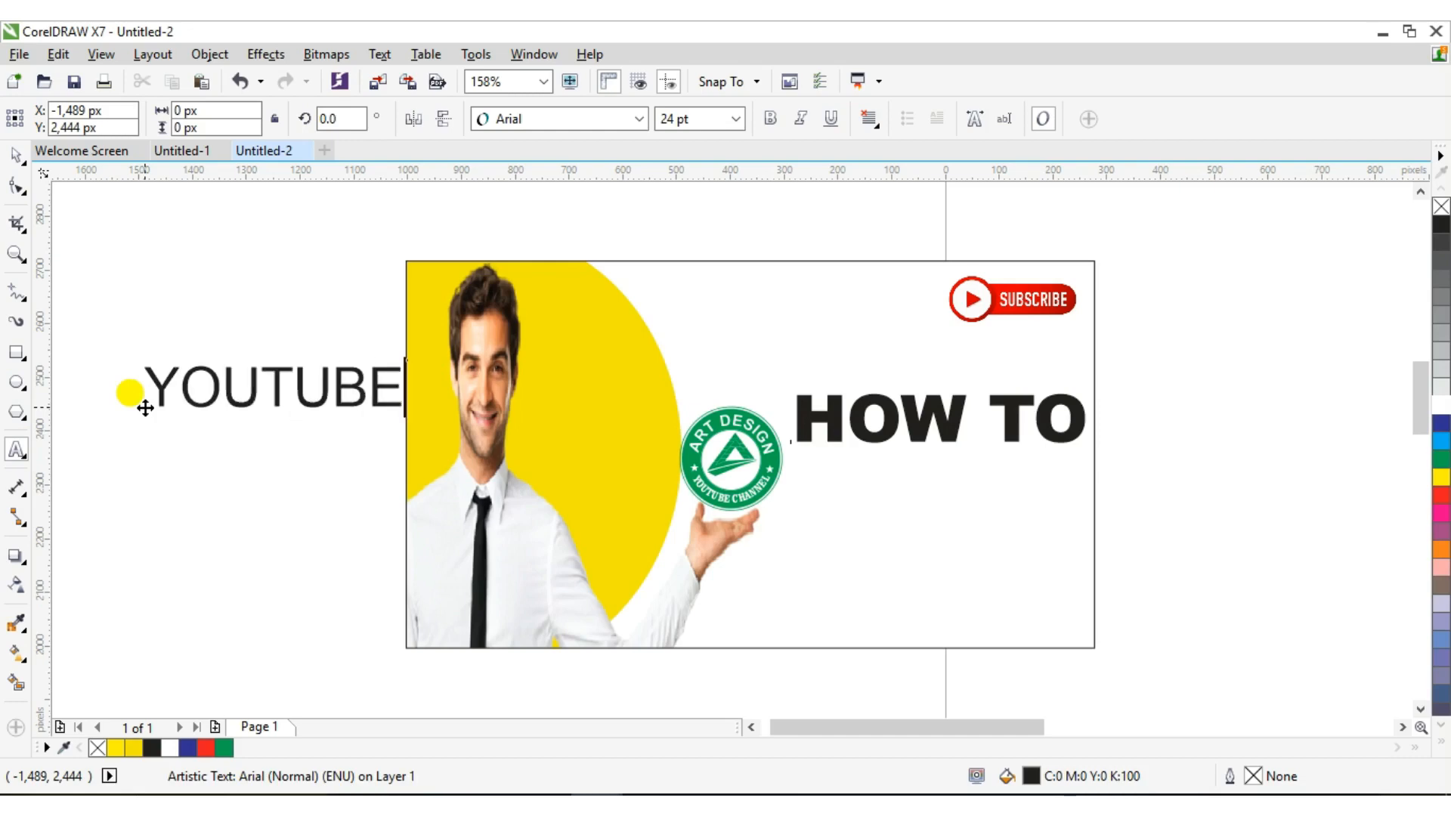
text( THUMBNAIL)
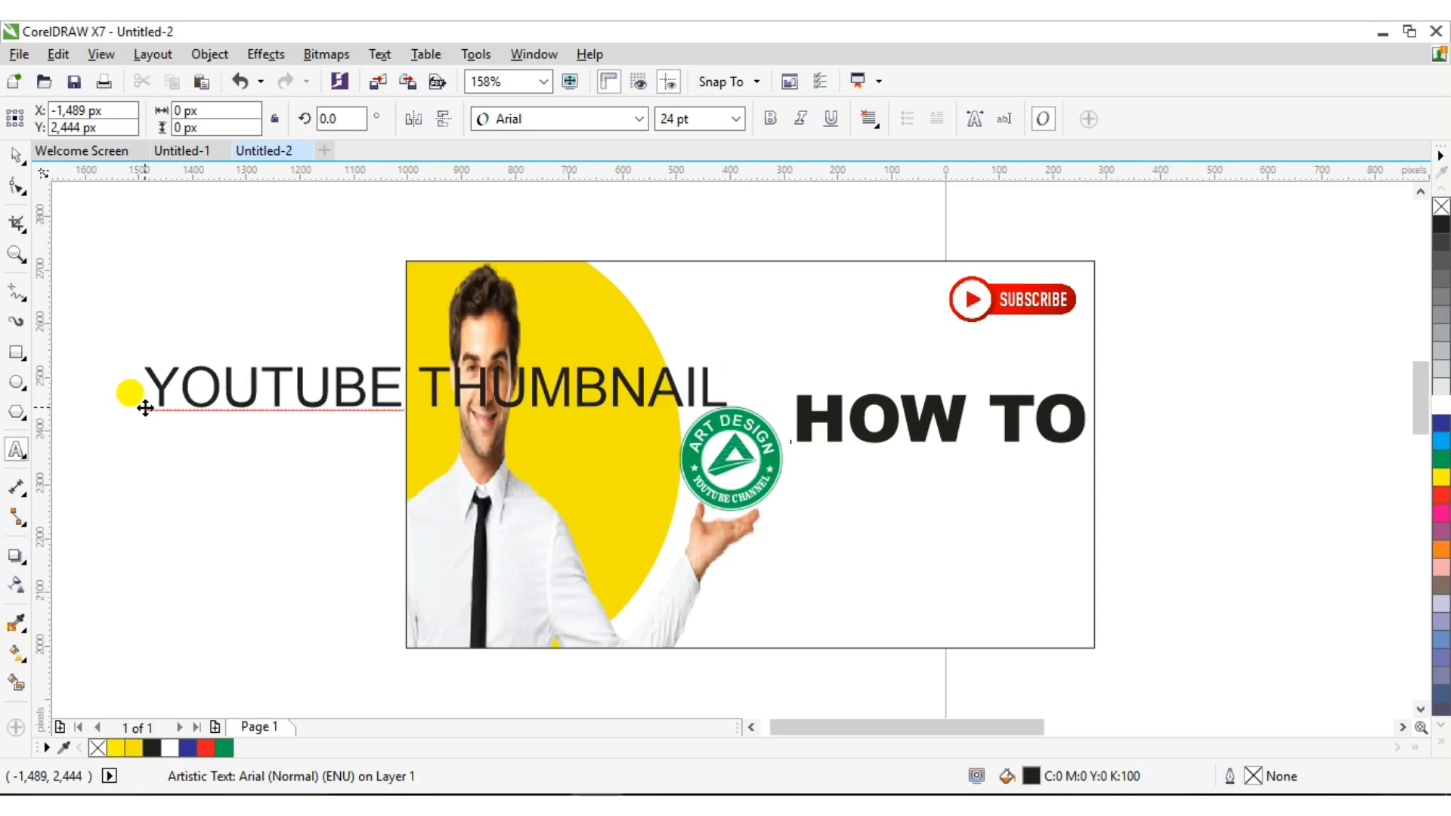
click(145, 408)
click(13, 161)
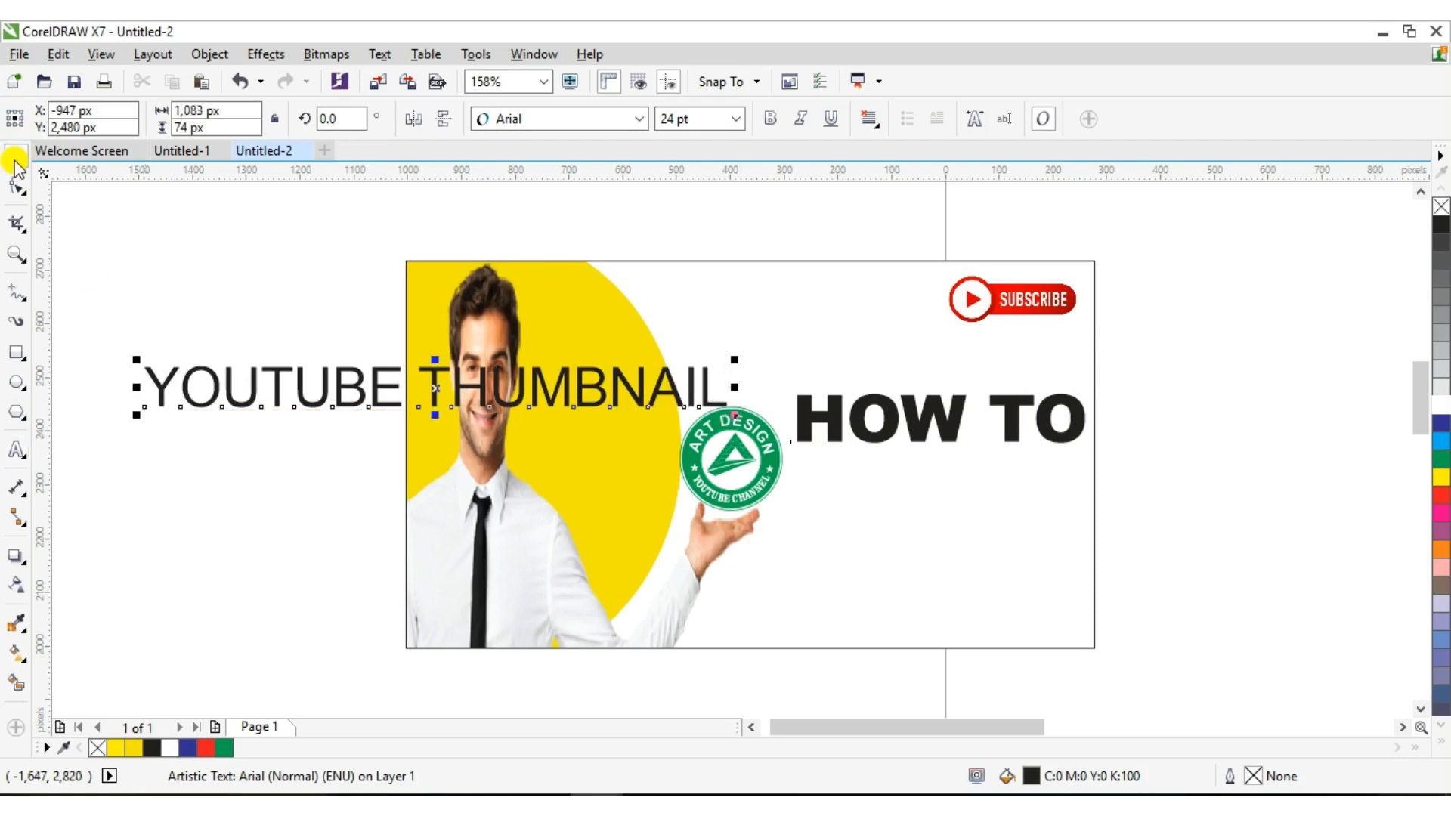
click(388, 375)
click(386, 386)
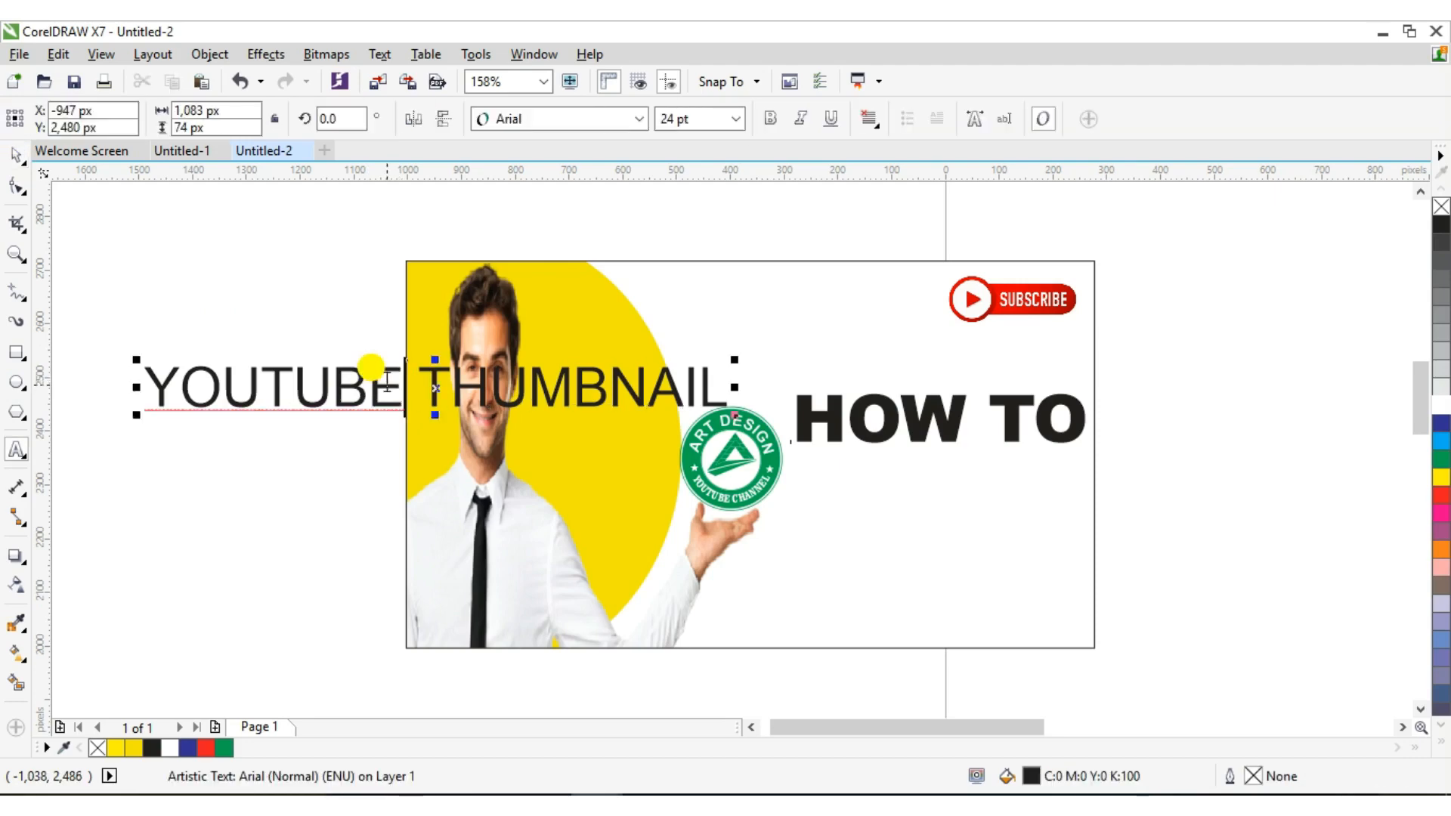
double_click(397, 381)
drag(399, 379, 152, 370)
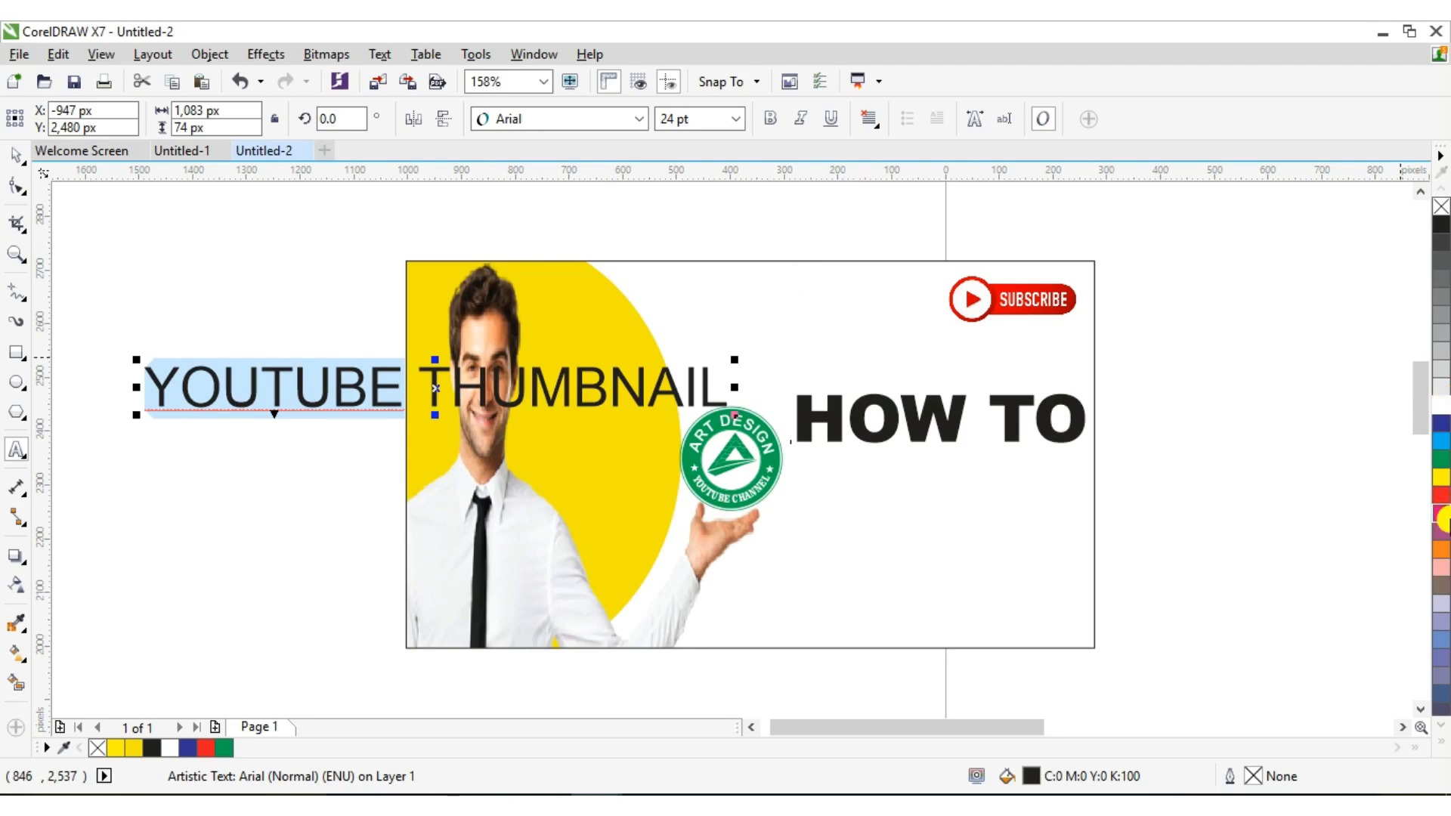
click(1443, 500)
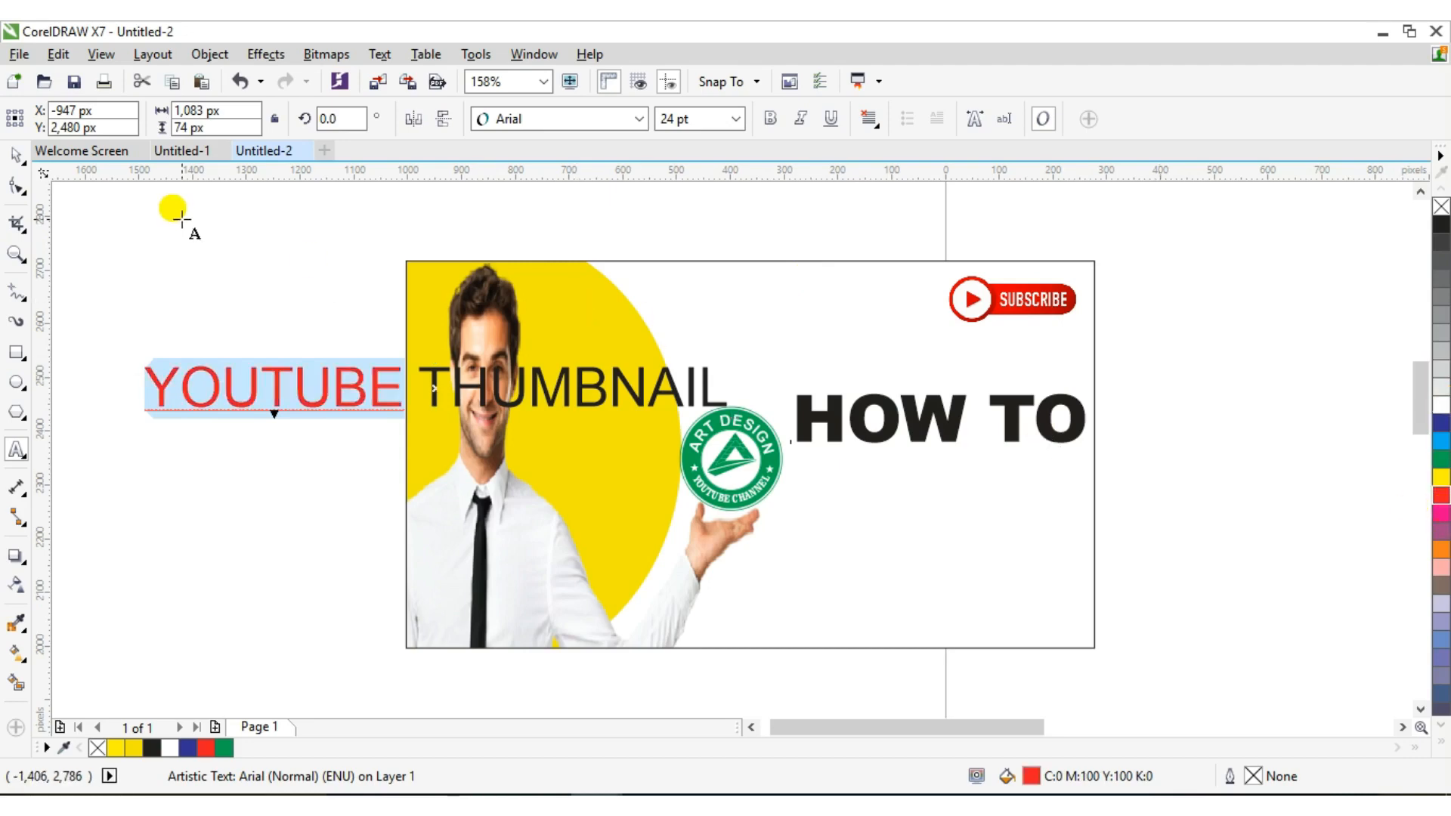
click(22, 166)
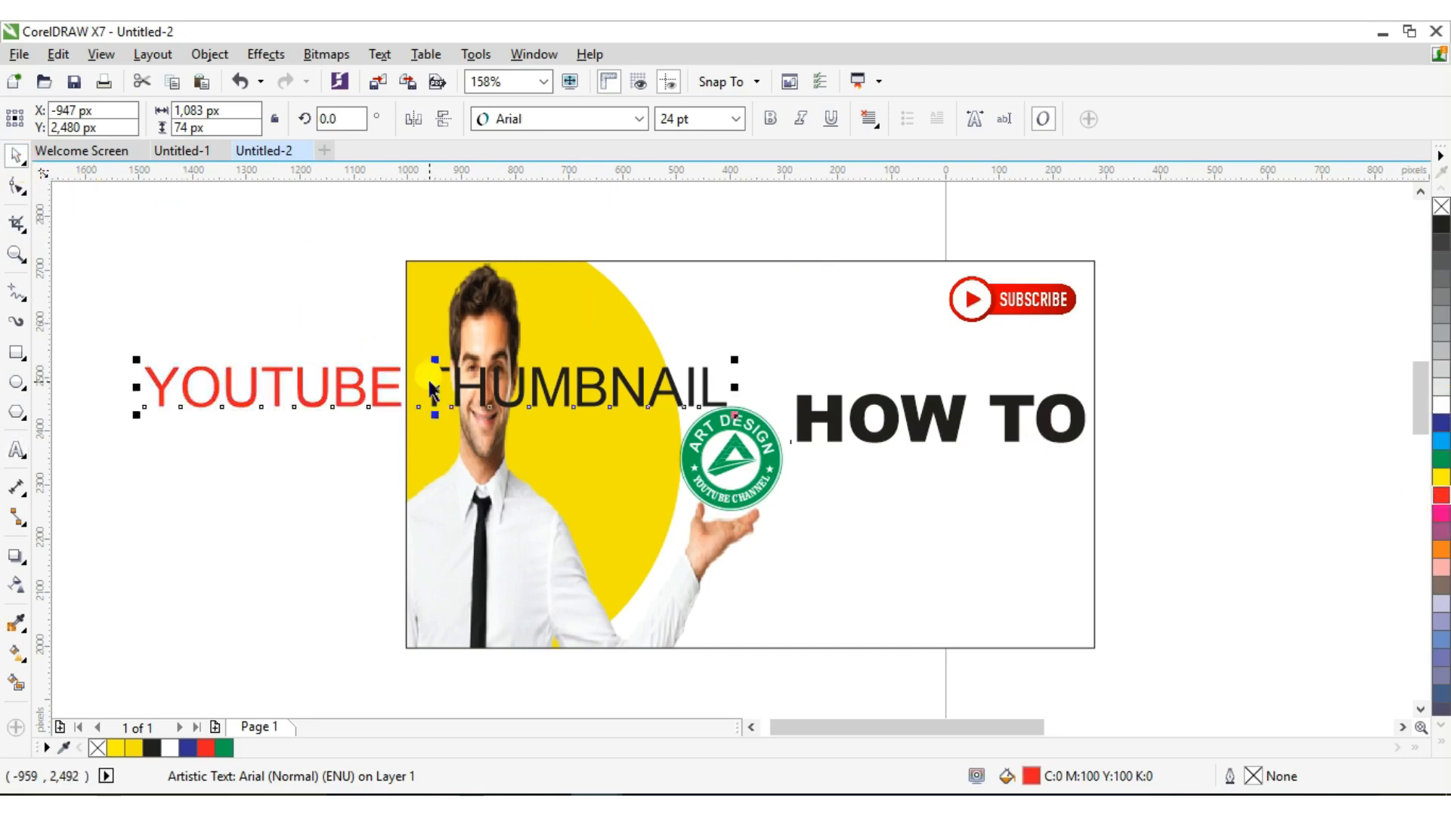
Move the subtitle beneath HOW TO and scale it down to 12.077 pt
drag(429, 380, 890, 511)
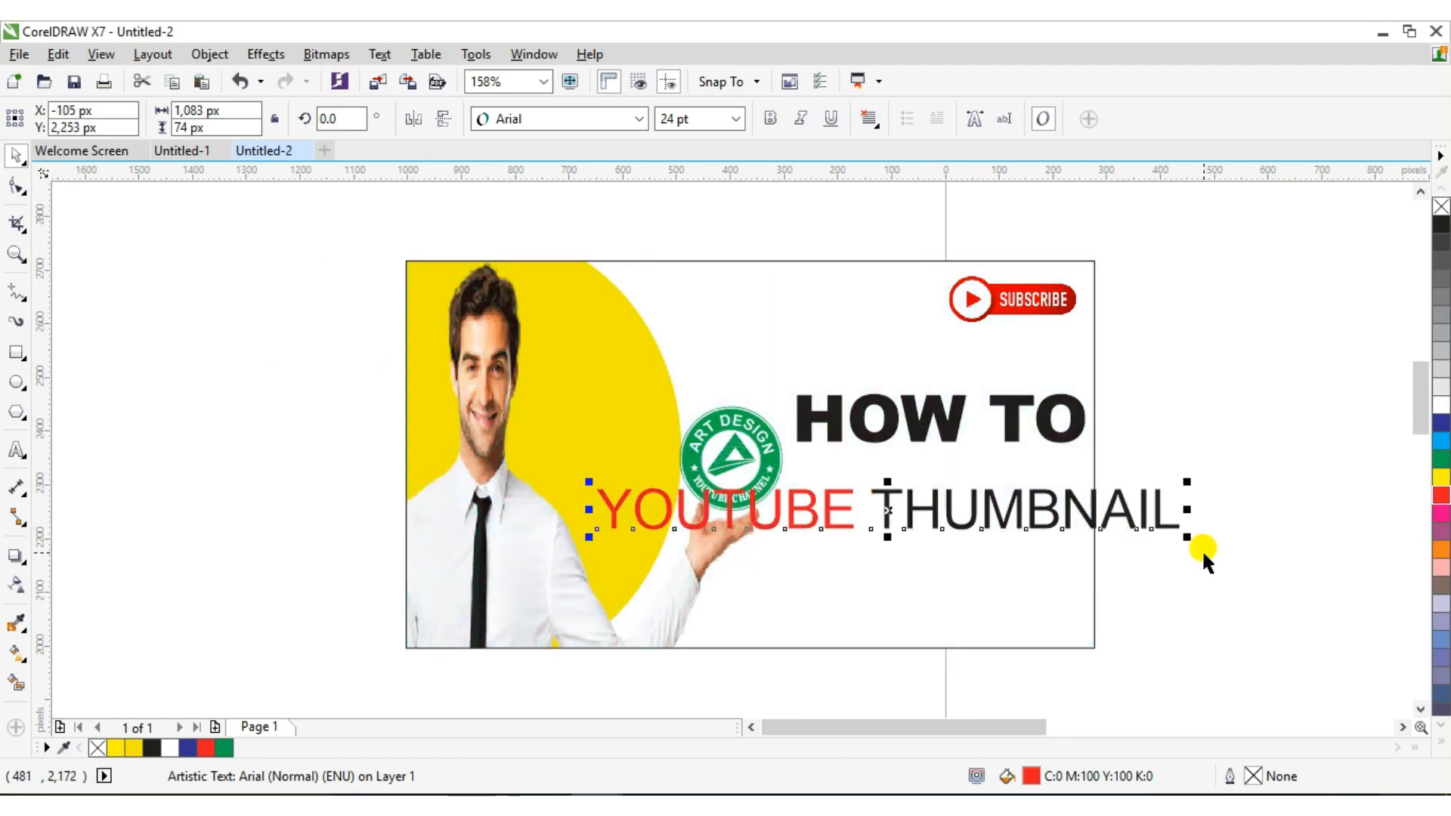
drag(1188, 537, 1134, 508)
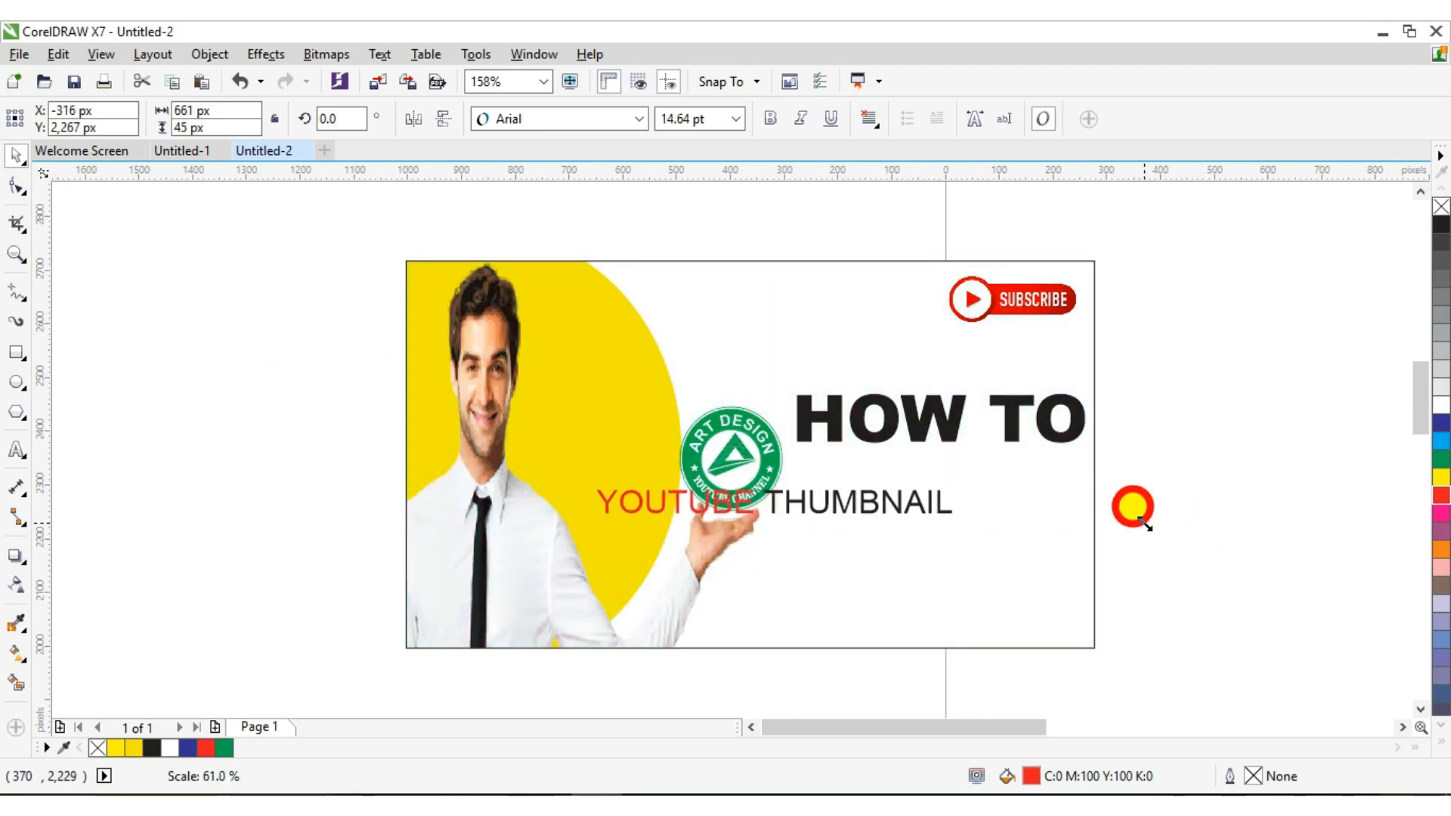
drag(774, 505, 912, 456)
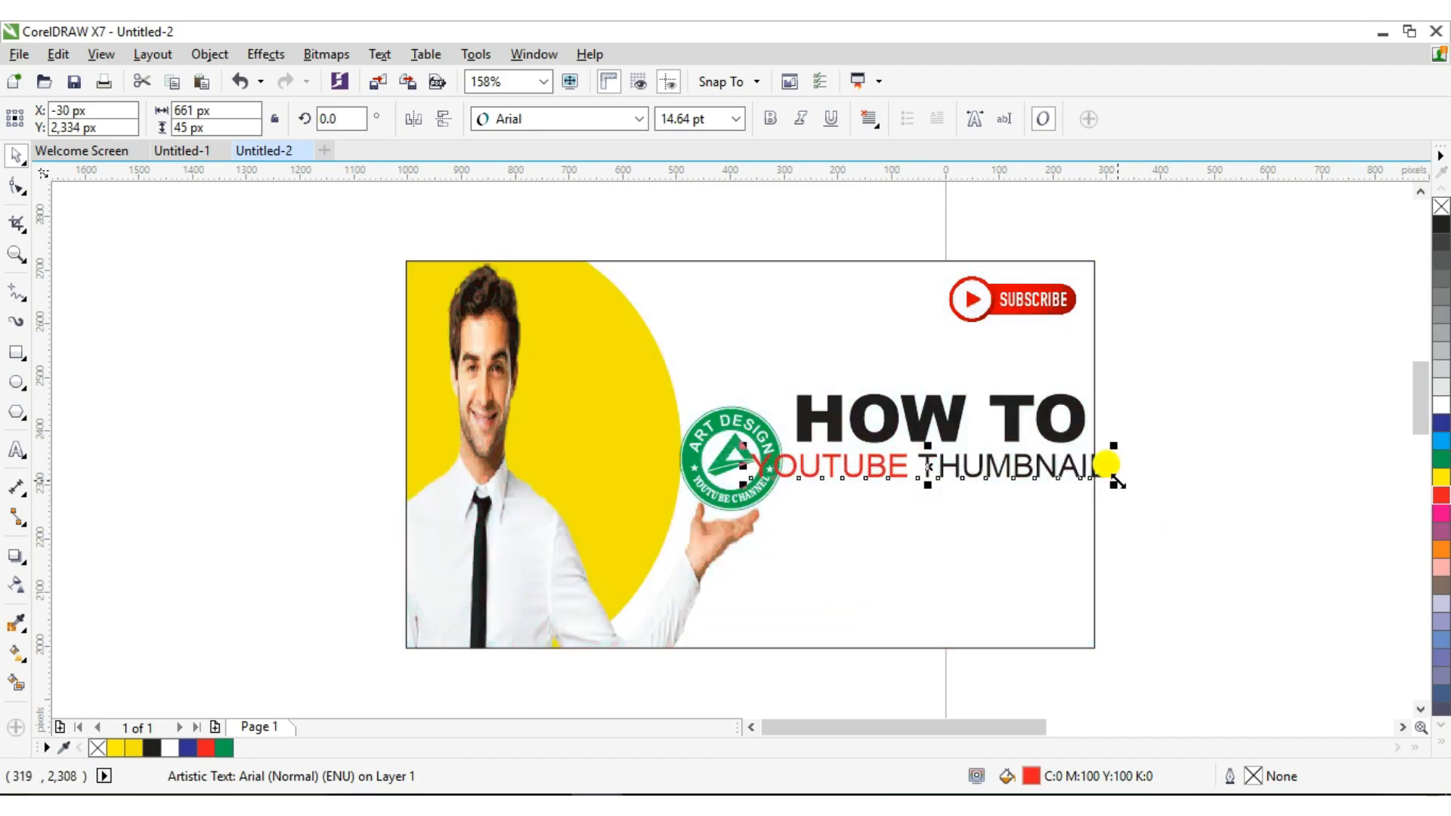
drag(1117, 483, 1052, 481)
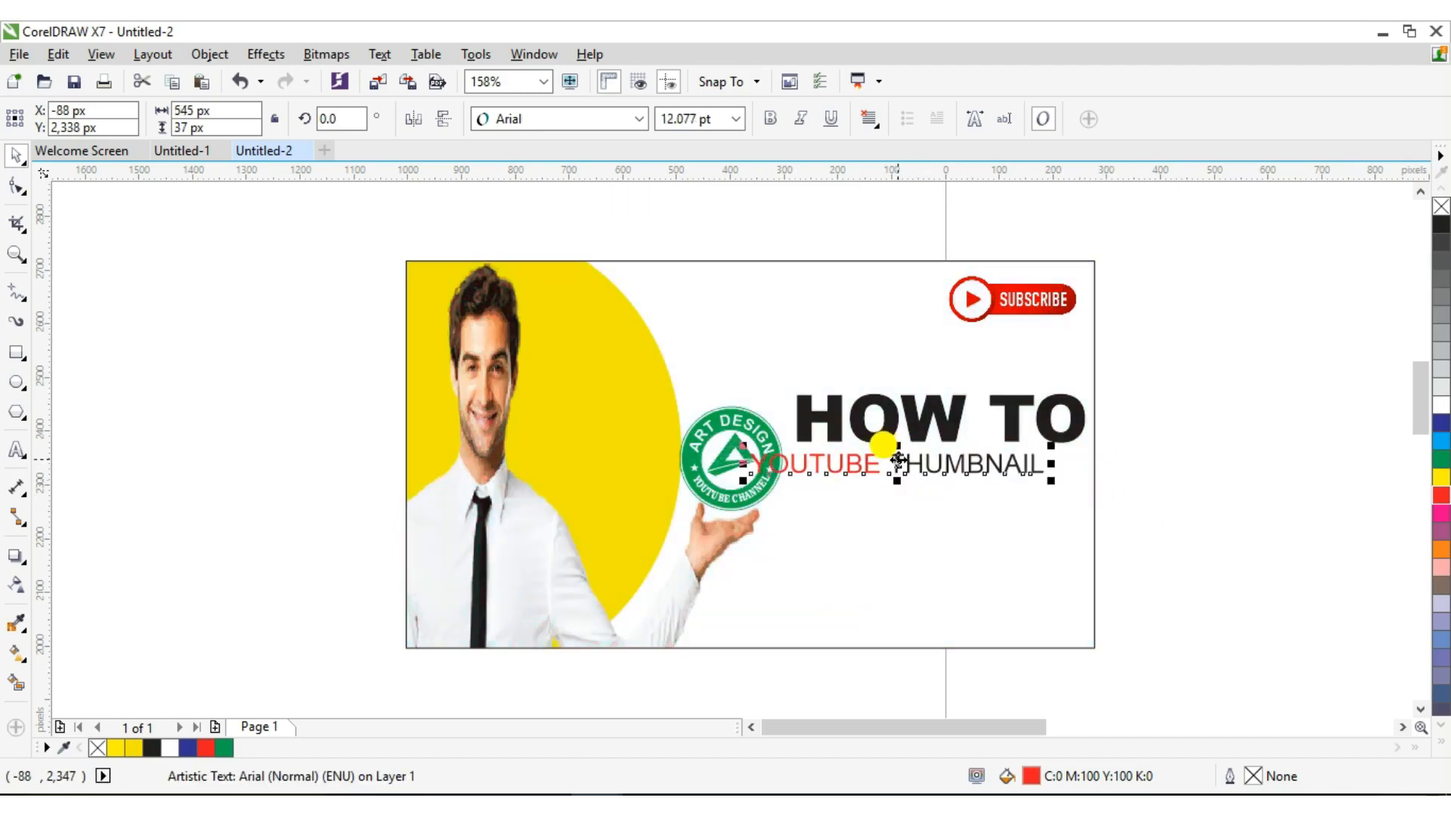
drag(899, 462, 945, 523)
Set YOUTUBE THUMBNAIL in Times New Roman and shrink it slightly to 11.338 pt
click(637, 120)
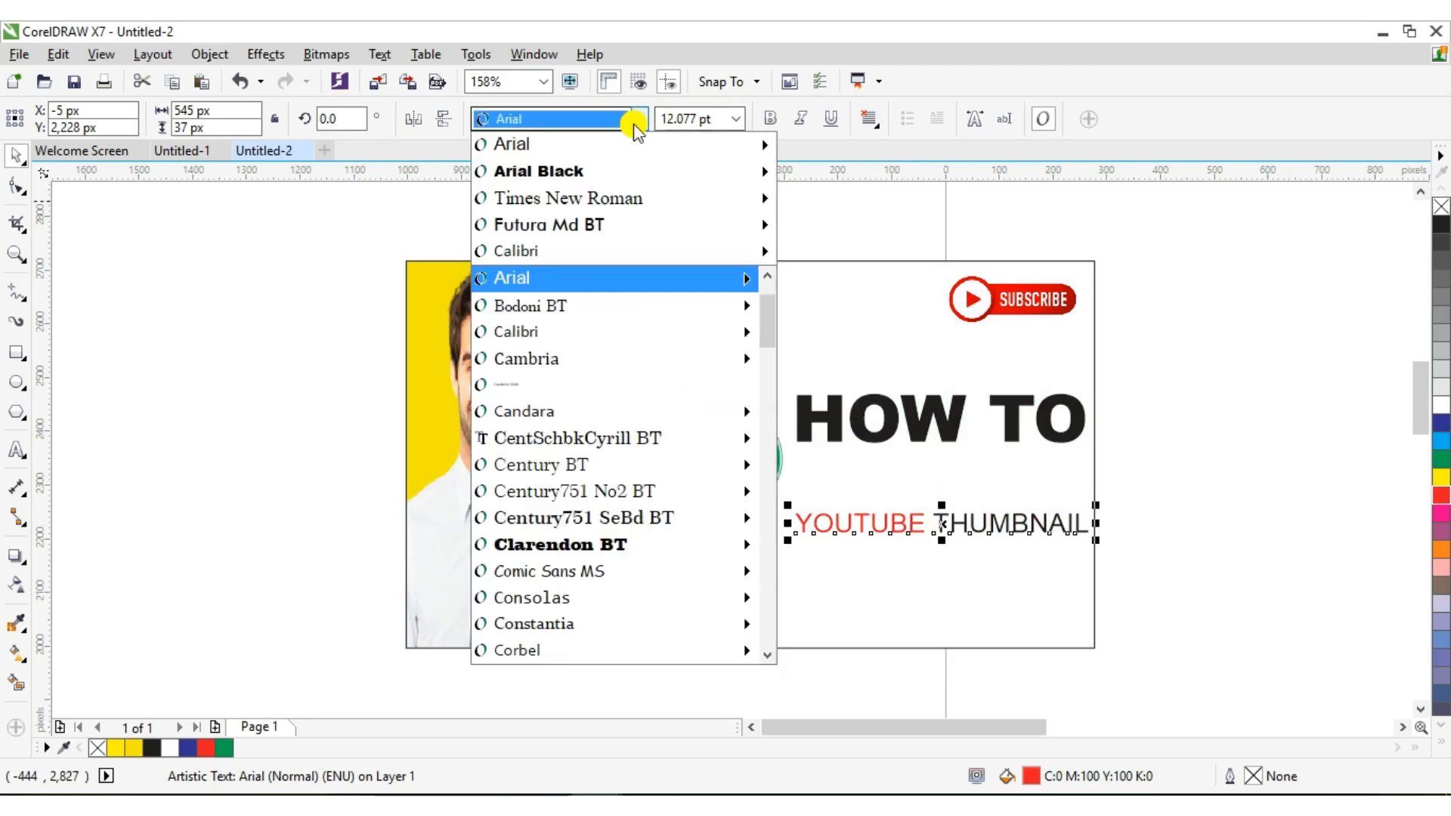
mouse_move(755, 225)
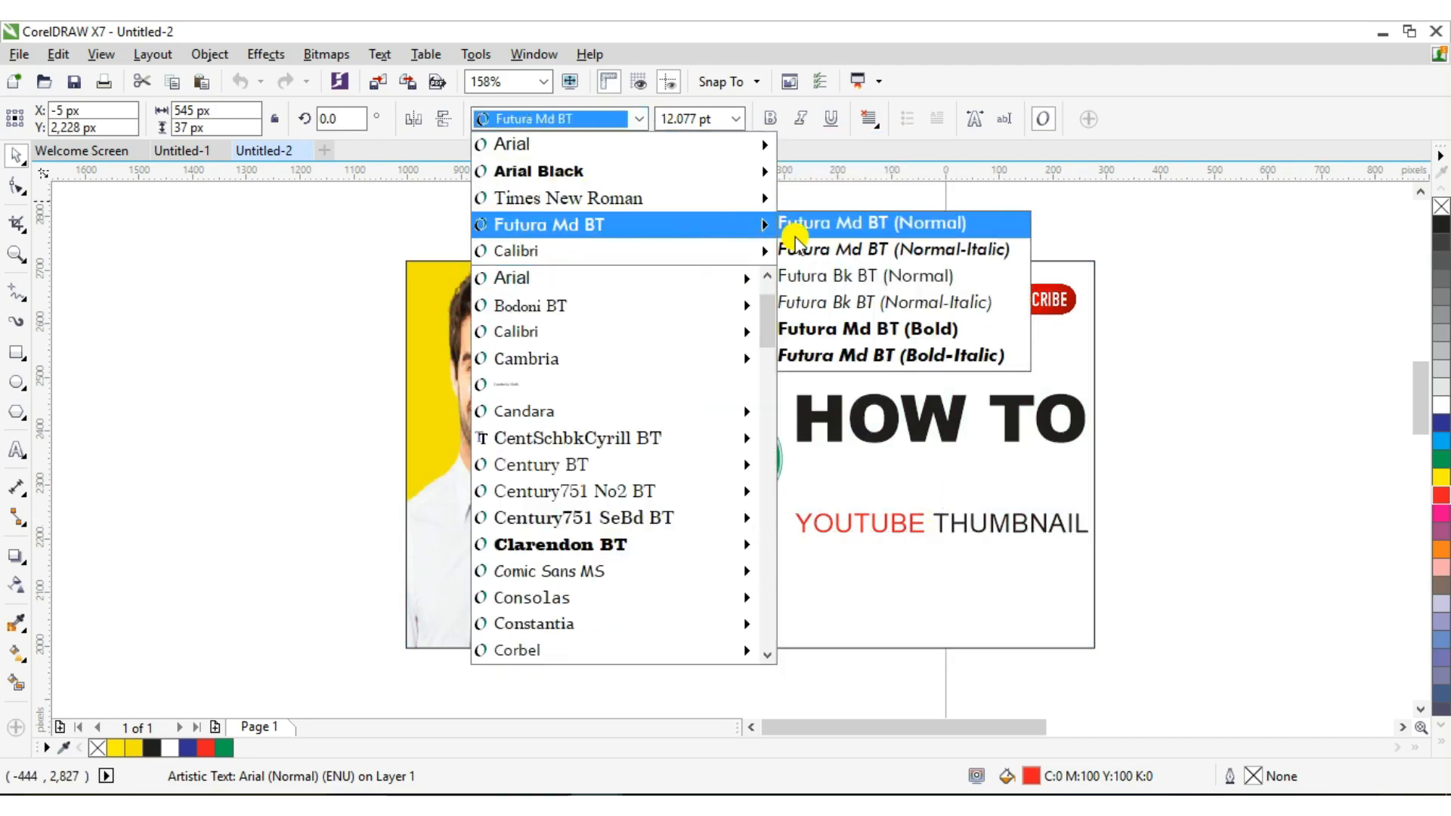
mouse_move(832, 203)
click(837, 240)
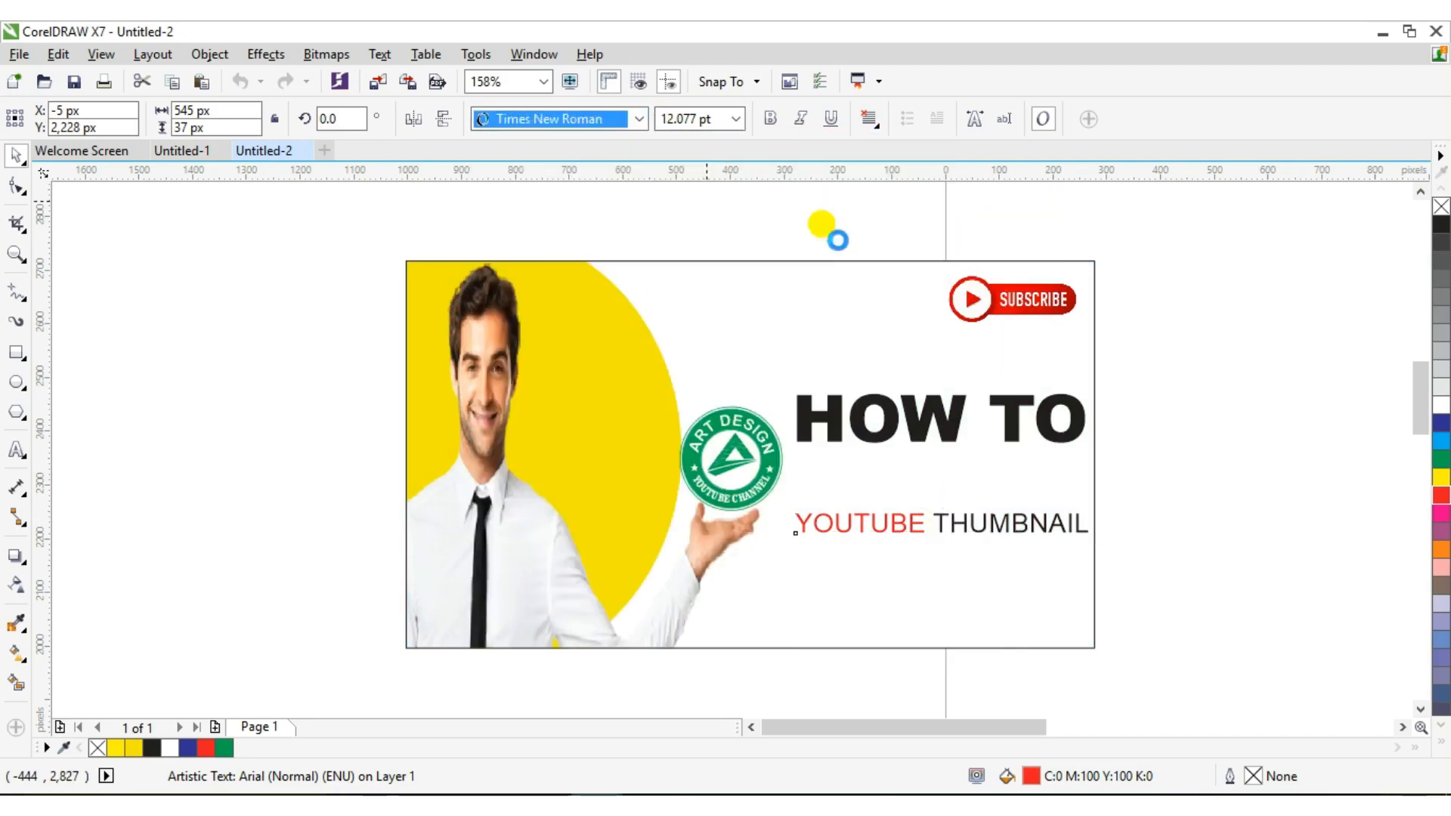
key(Left)
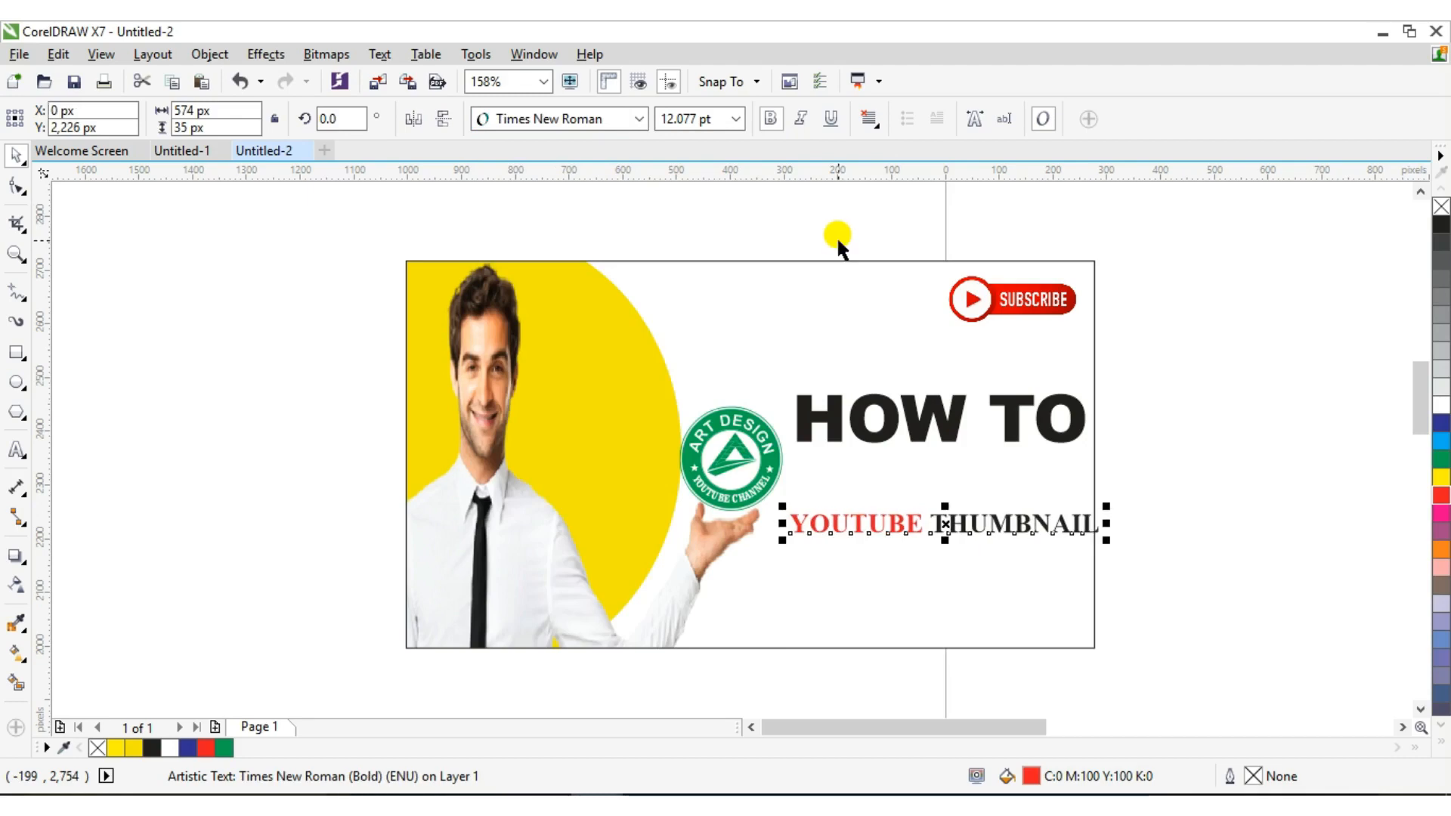
key(Left)
key(Left)
key(Left)
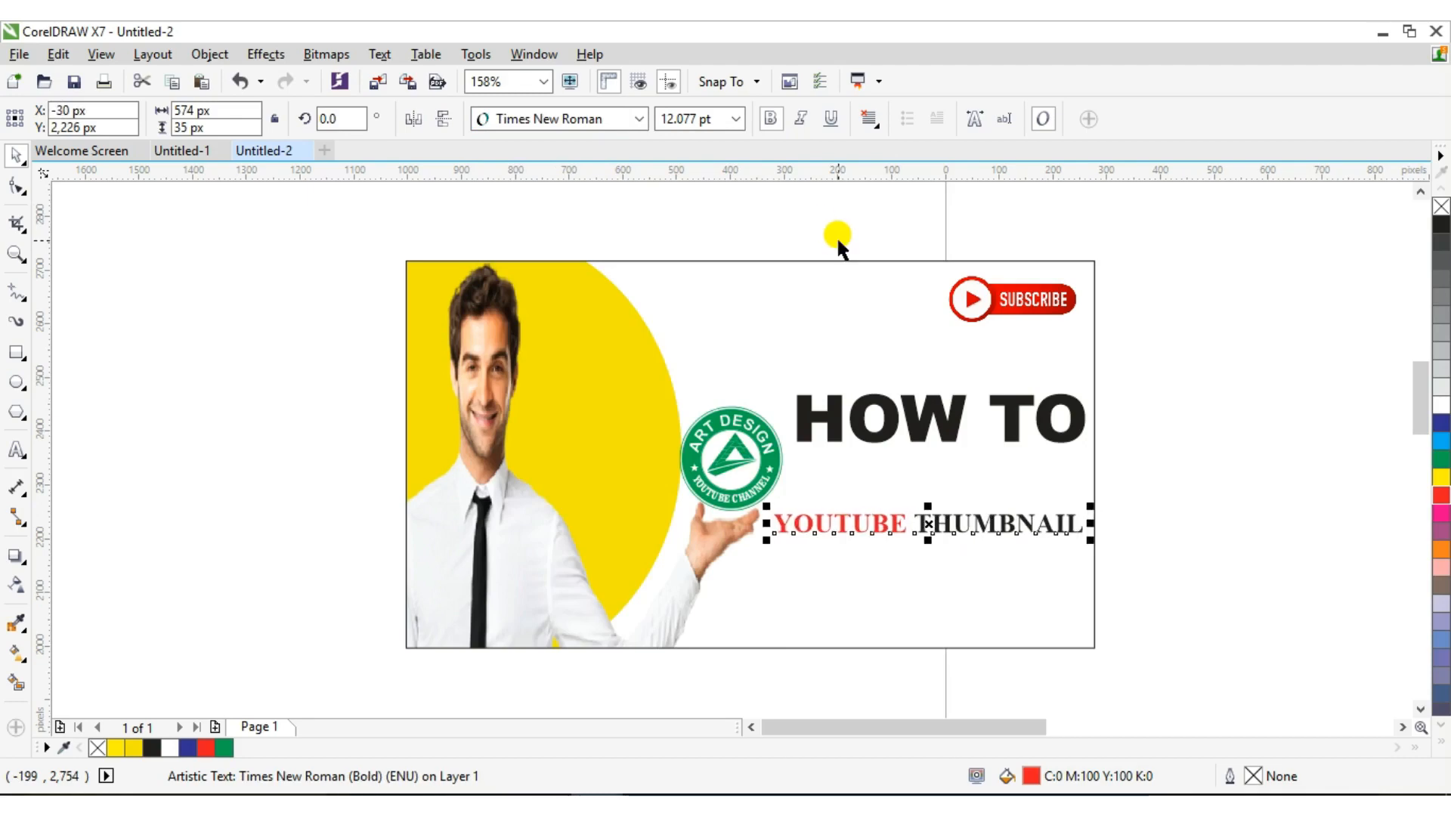
drag(766, 538, 769, 532)
key(Right)
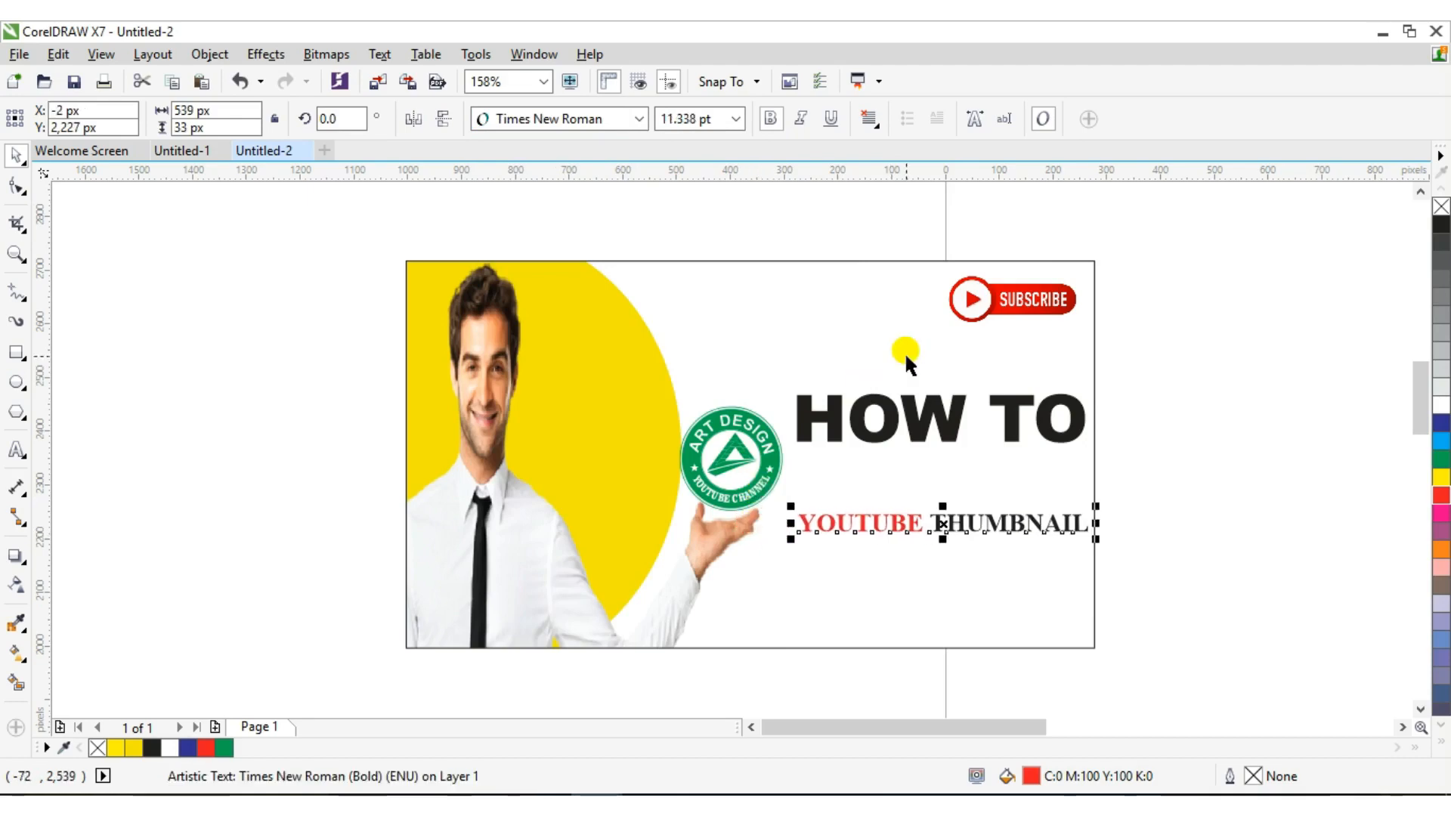
Lower the HOW TO heading and nudge the subtitle to sit just beneath it
click(912, 408)
drag(910, 404, 924, 463)
click(922, 519)
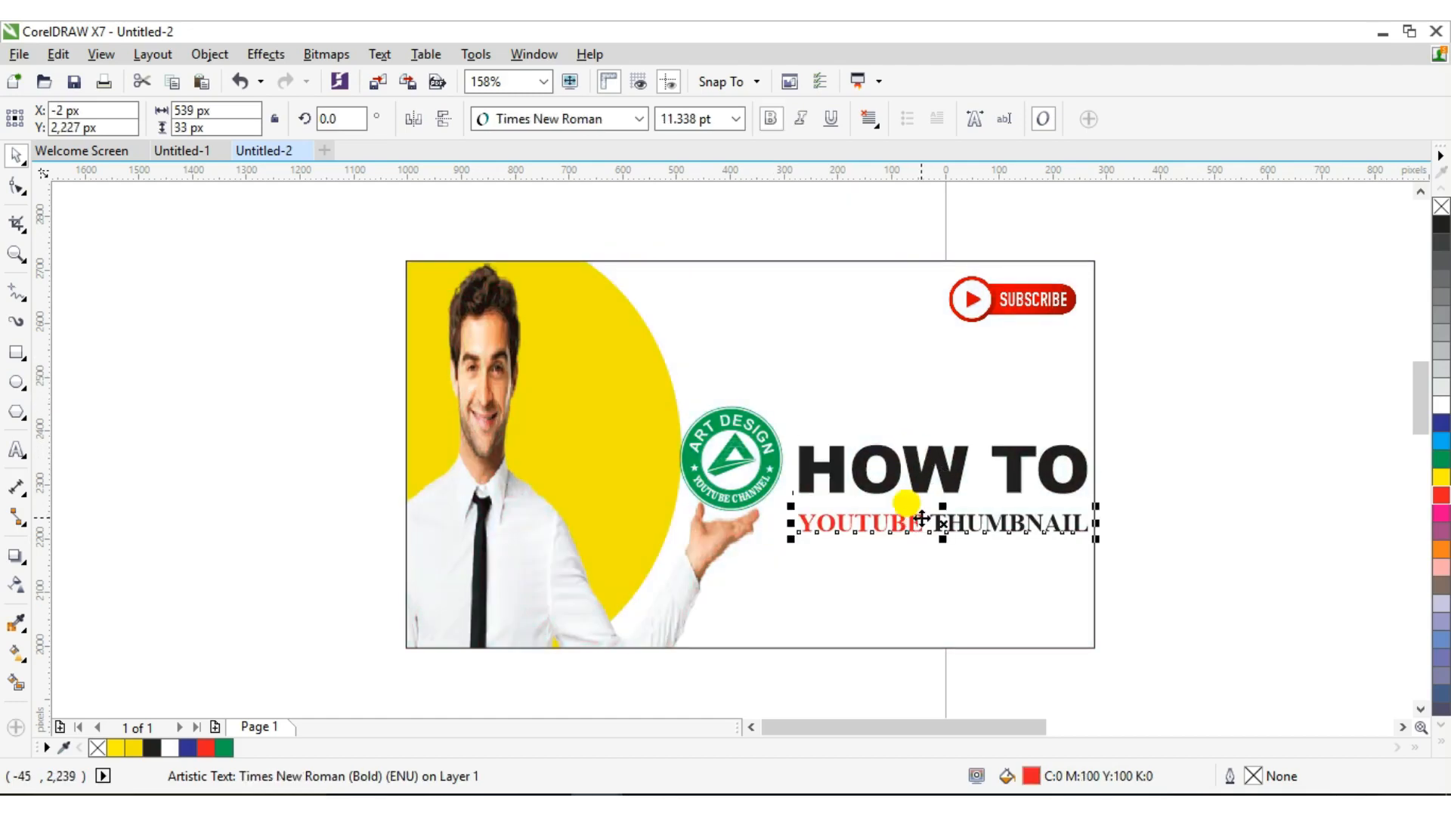
key(Up)
key(Up)
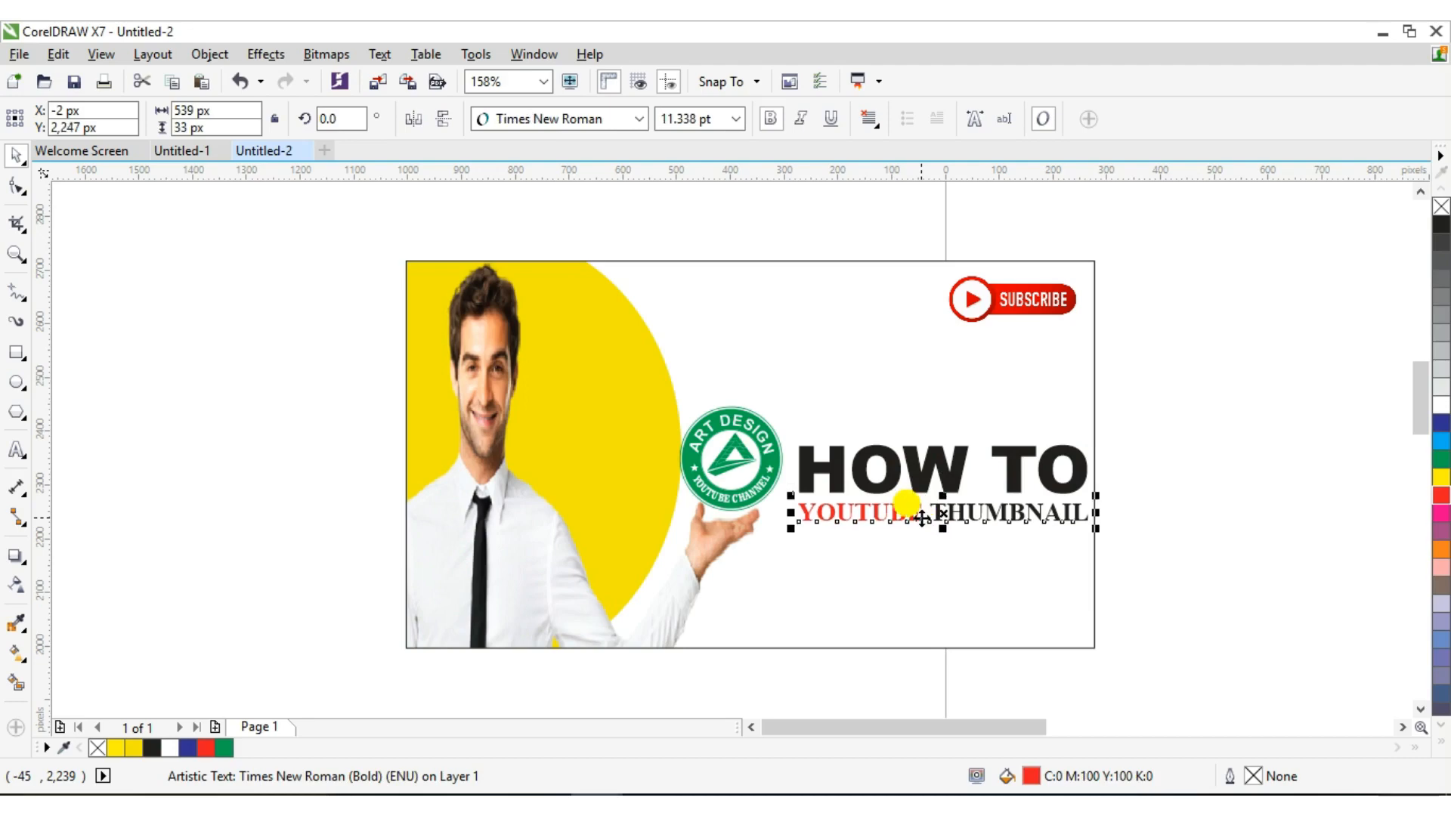
key(Down)
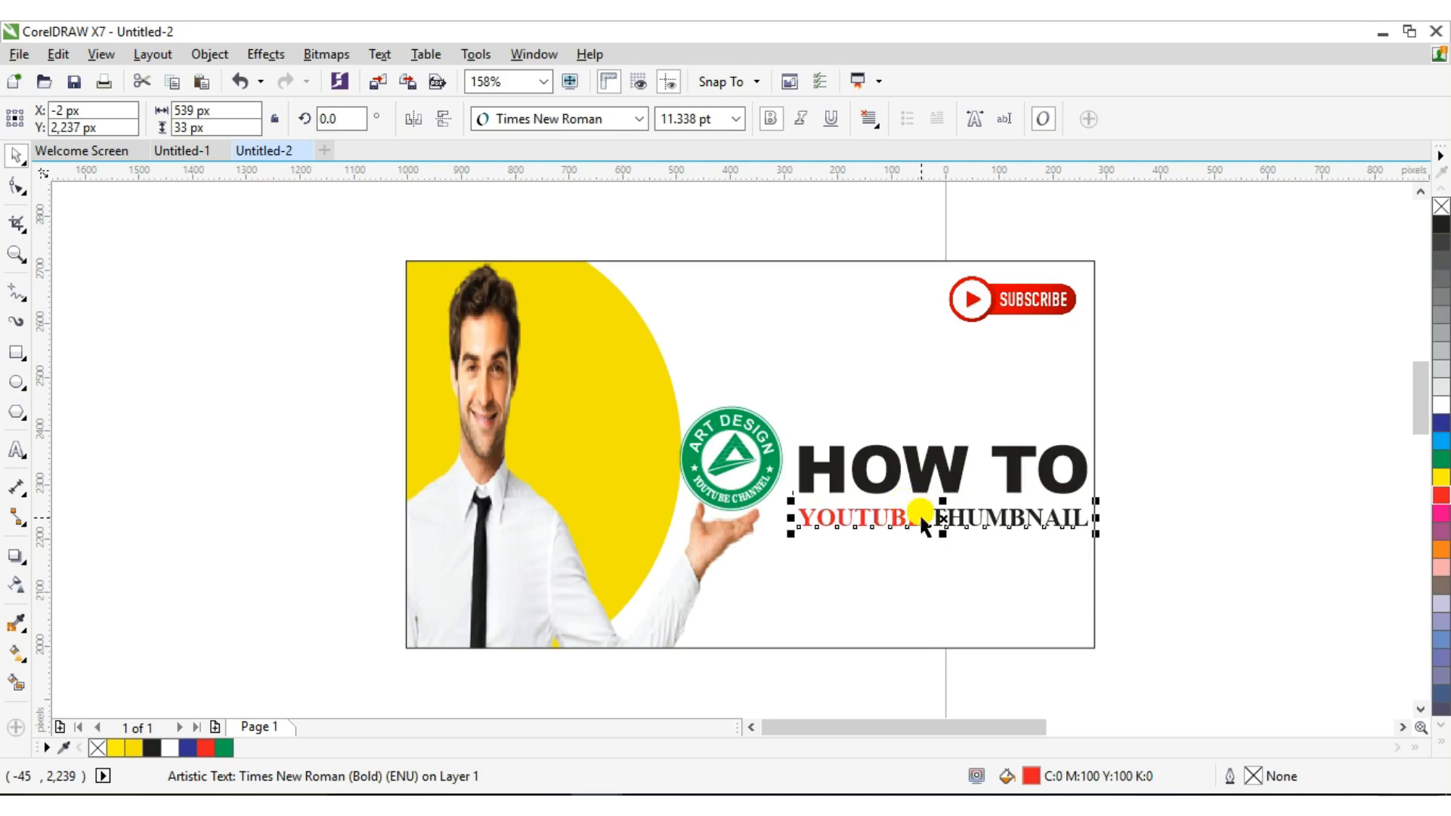
click(16, 449)
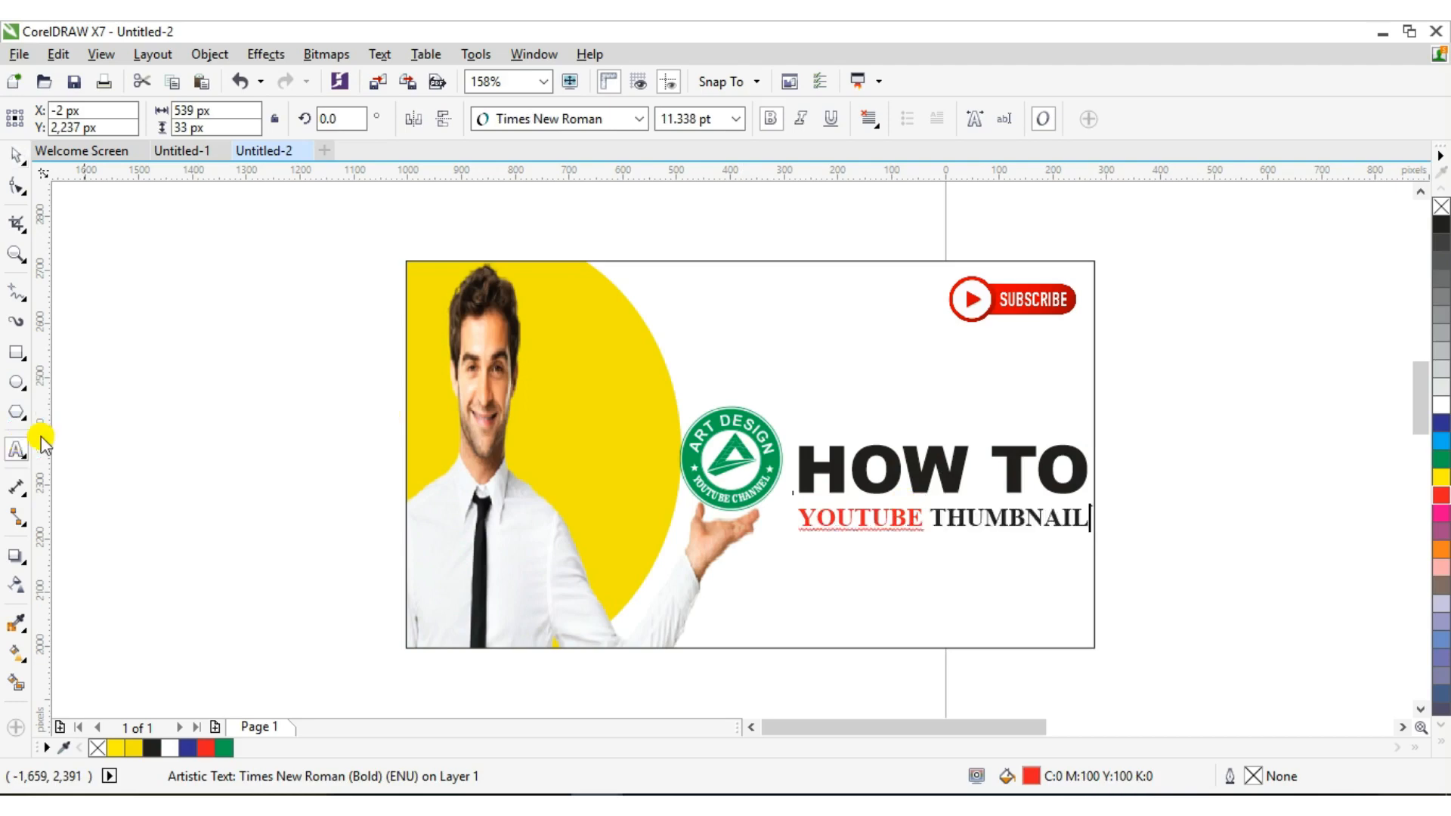
click(161, 412)
Add 'MAKE' in blue Arial Black at 14.729 pt beneath YOUTUBE THUMBNAIL
text(MAKE)
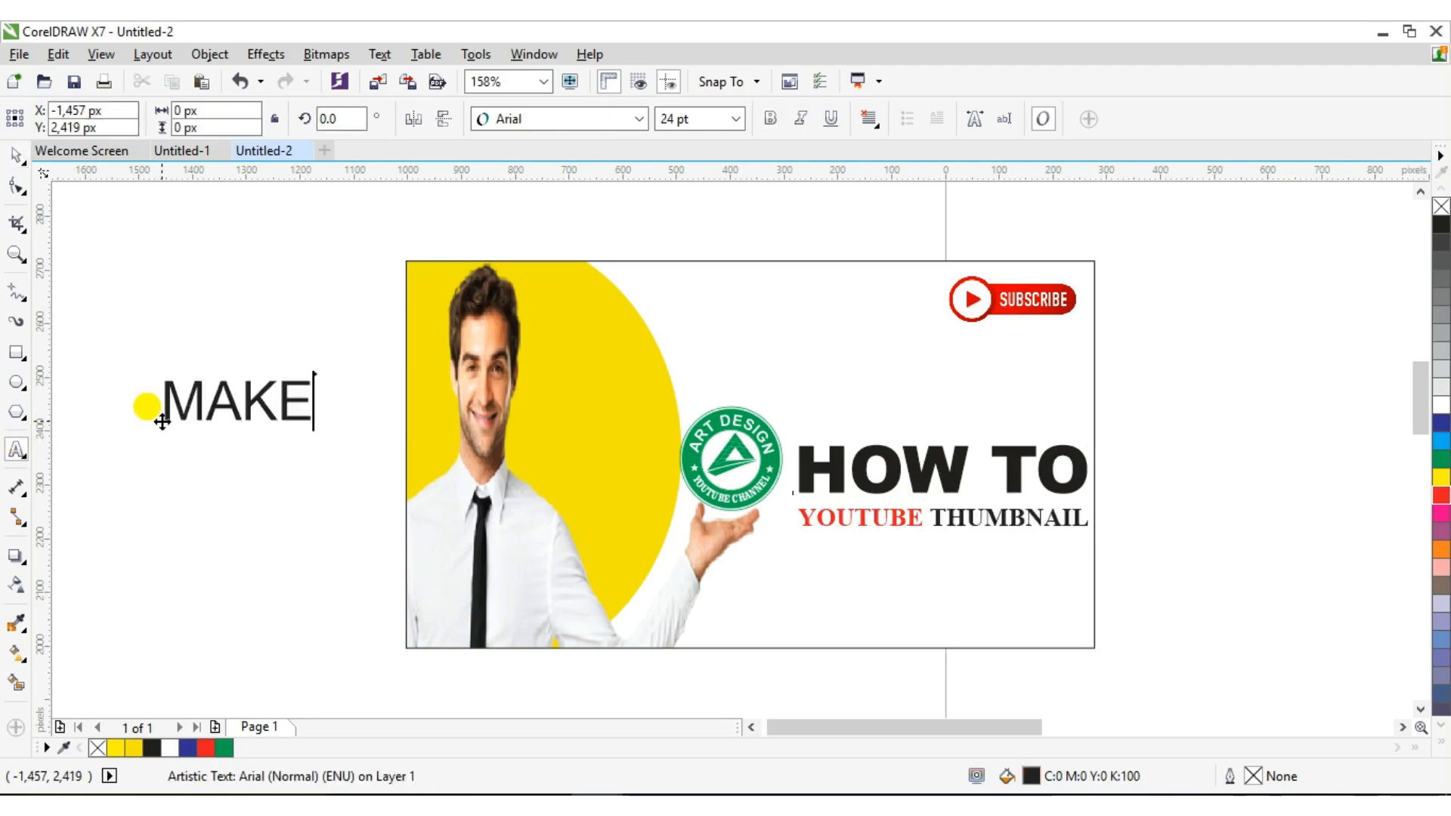
click(6, 160)
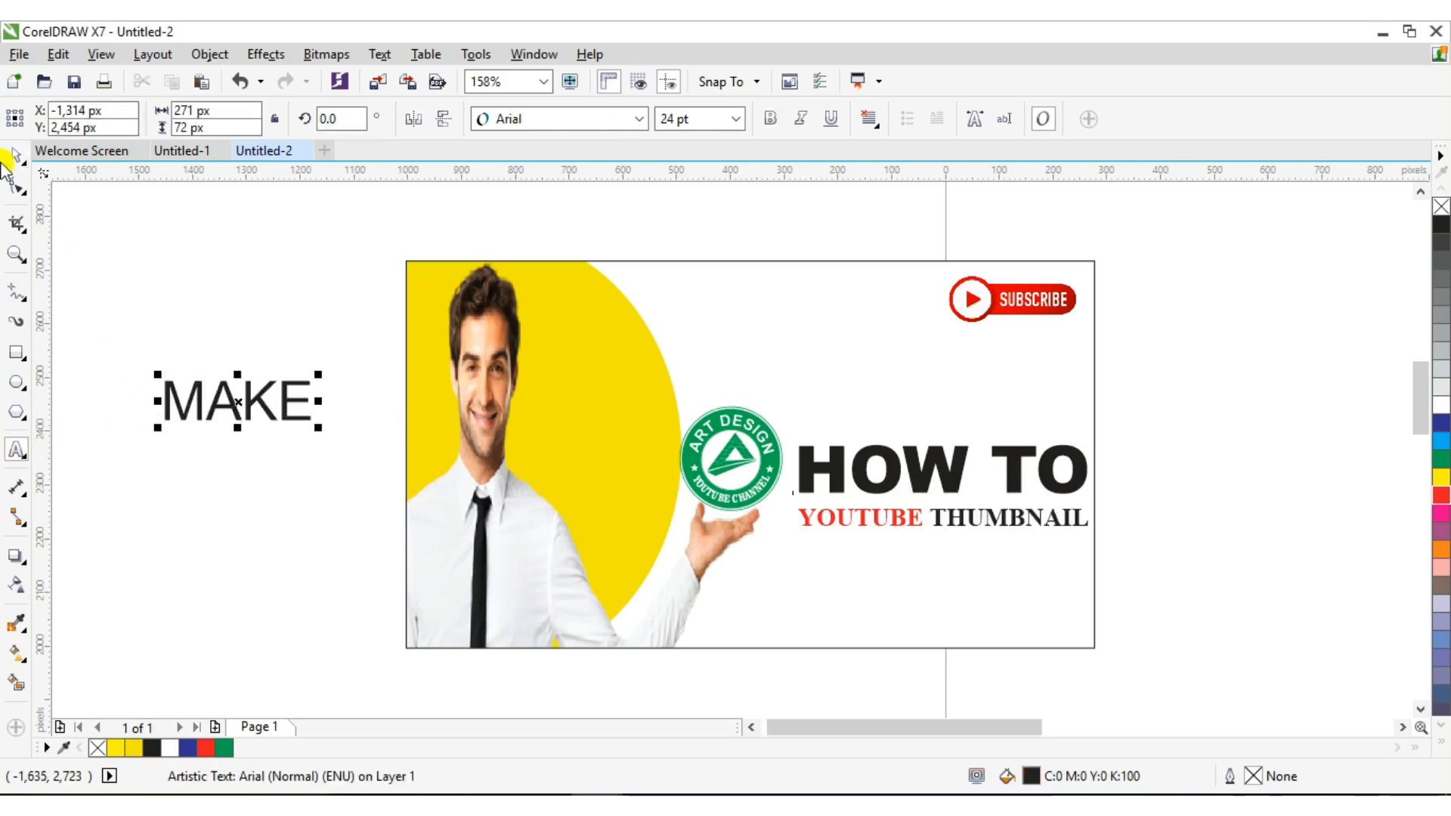
click(17, 157)
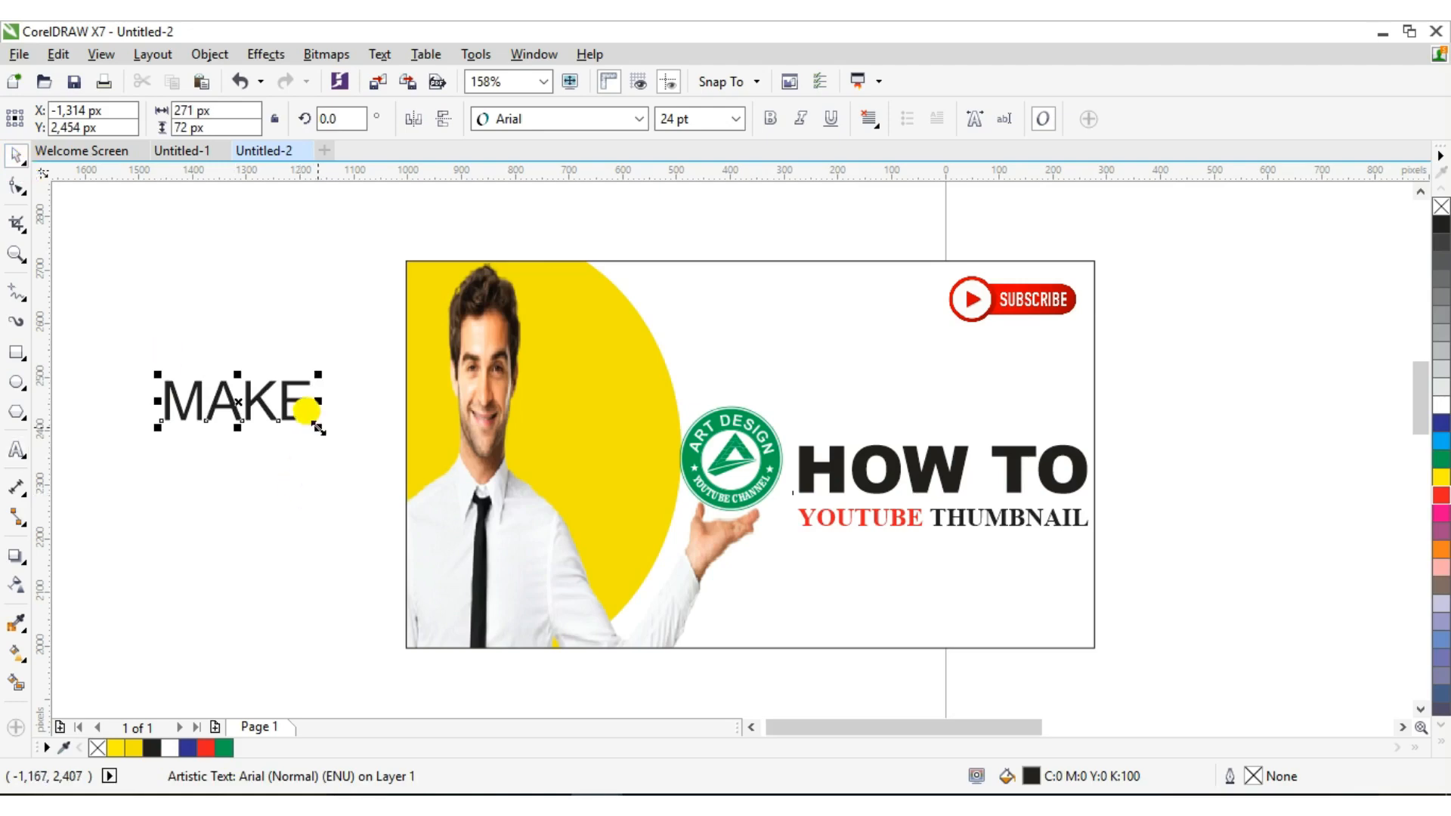
drag(319, 429, 1048, 554)
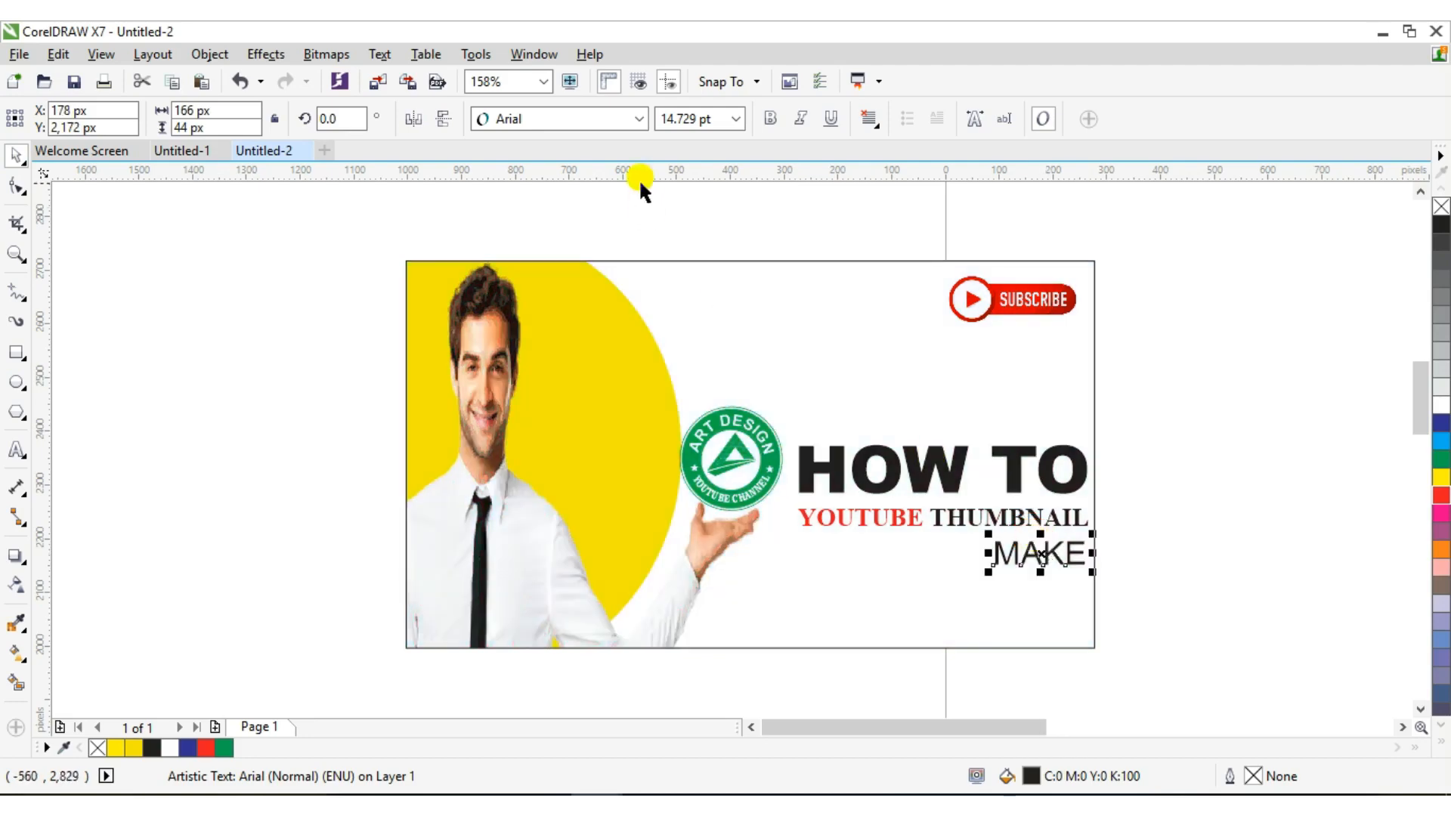
click(631, 121)
click(561, 191)
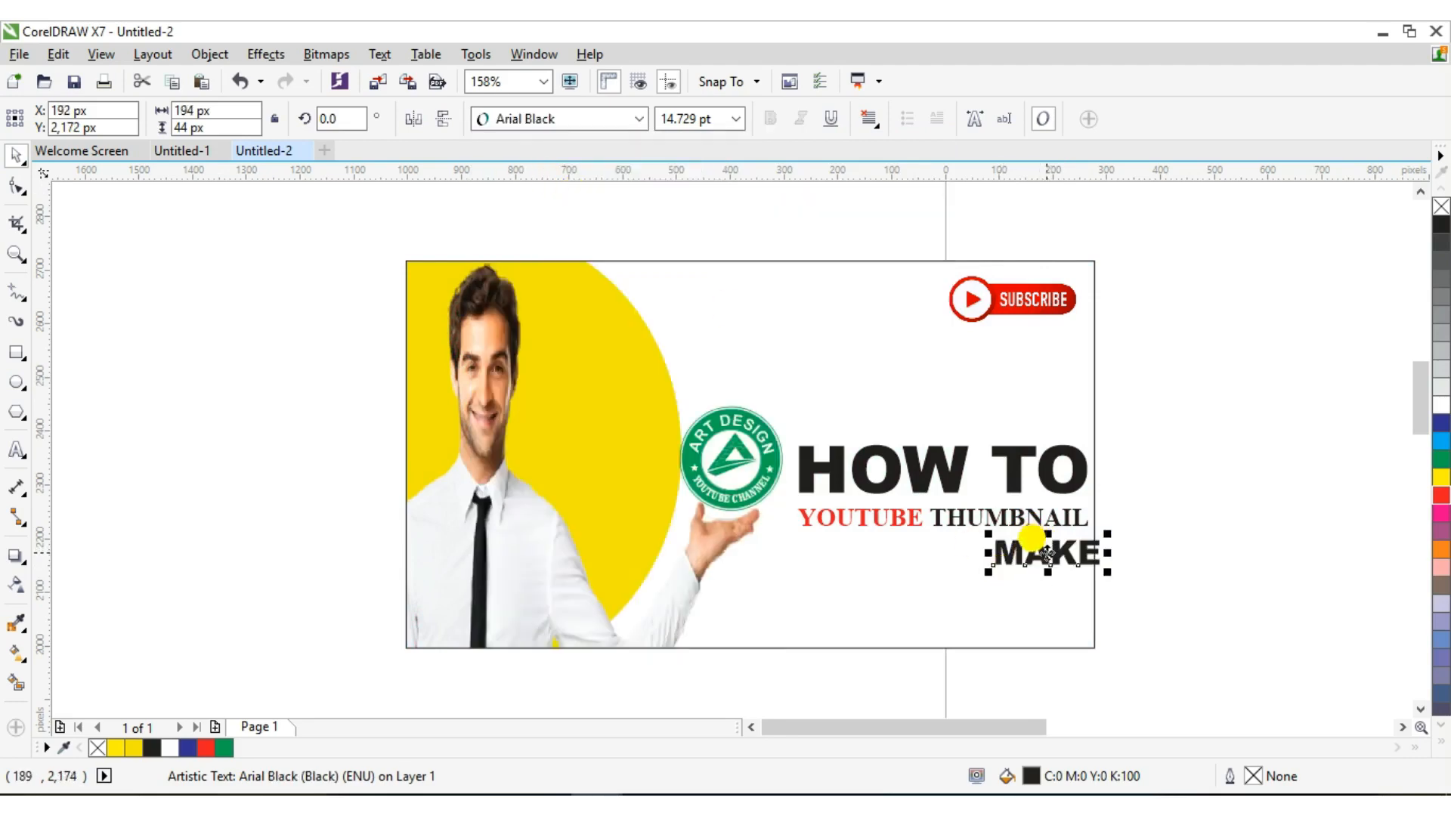
drag(1046, 554, 1033, 554)
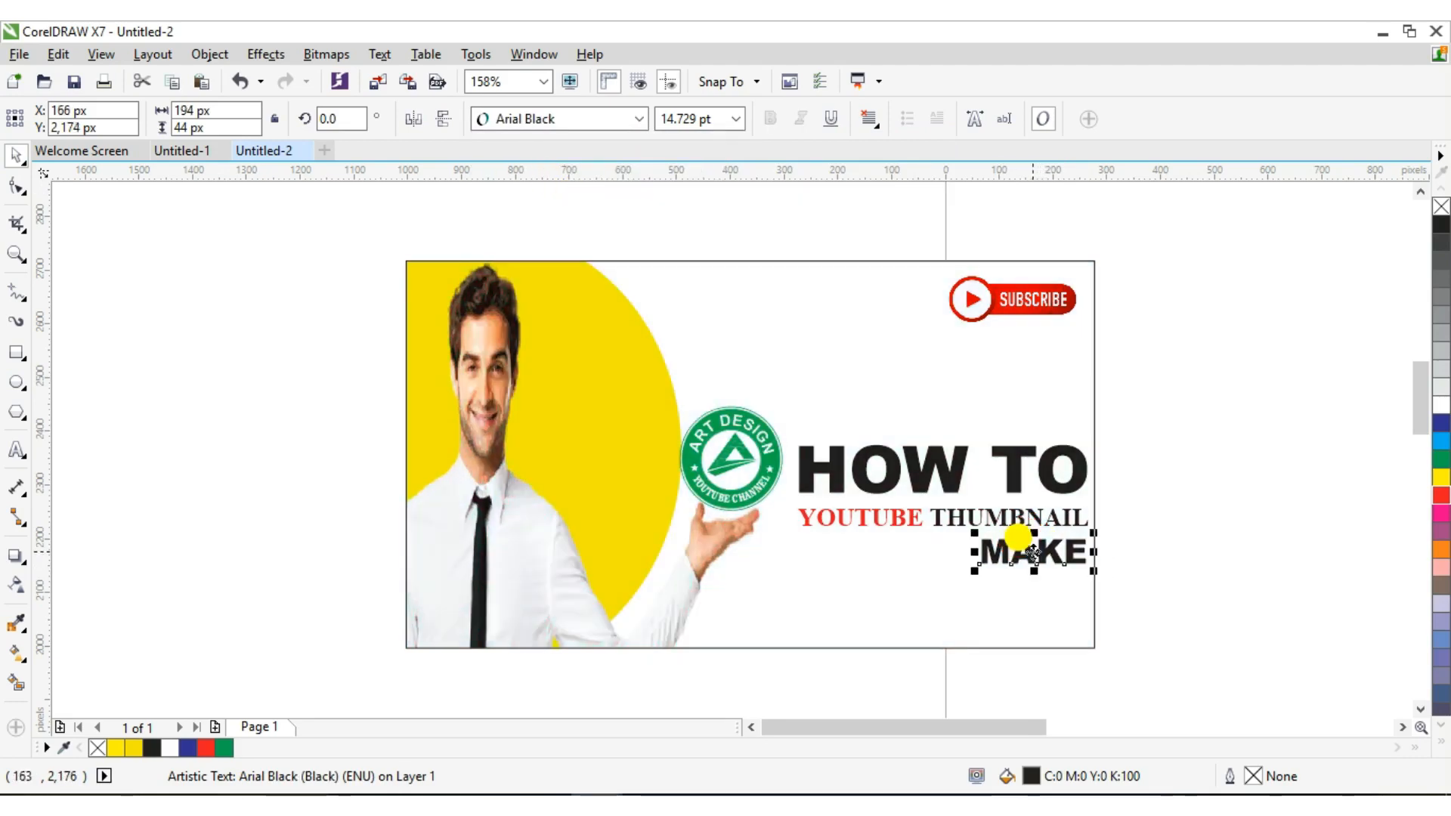
click(1442, 459)
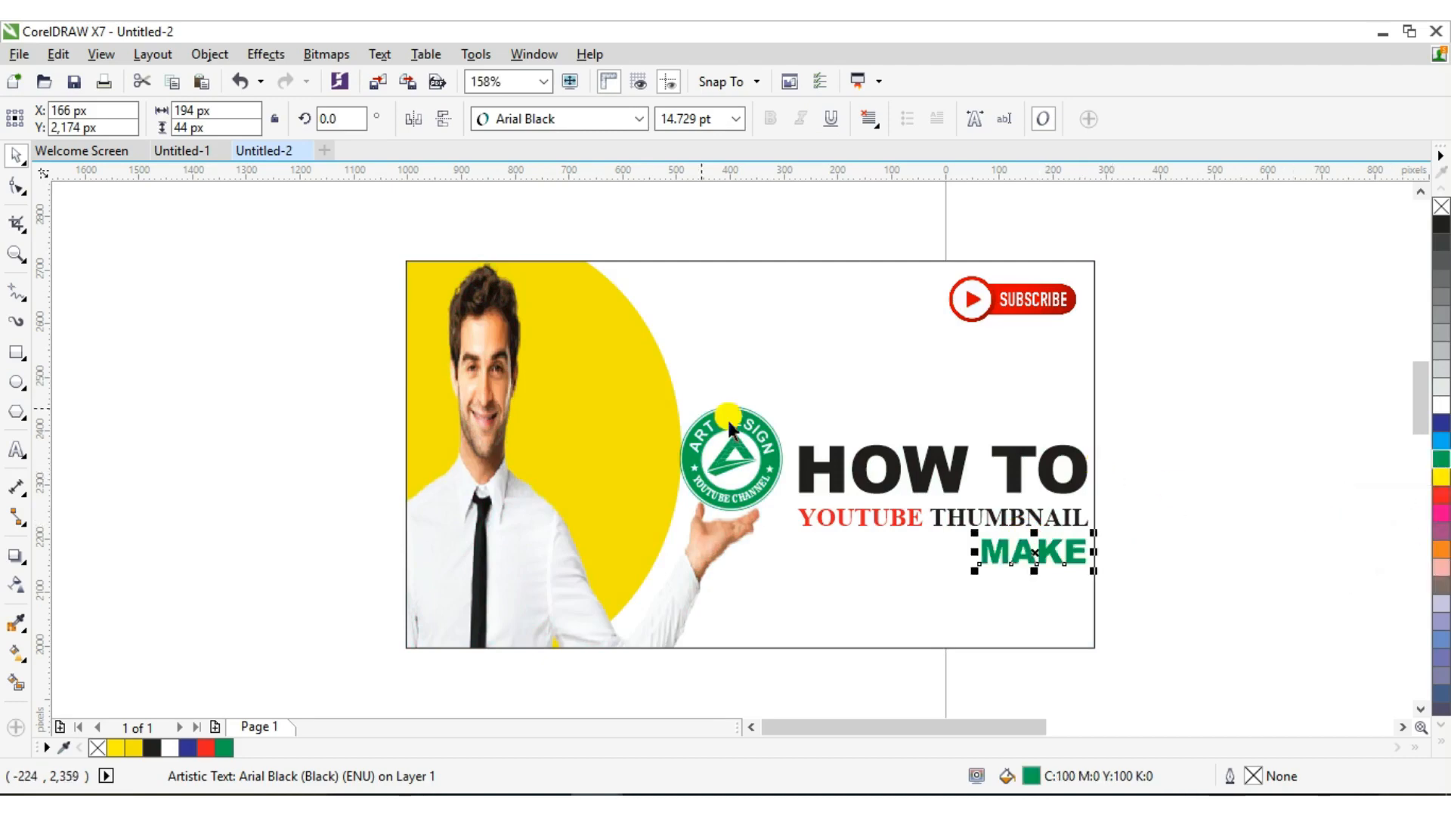
click(1438, 424)
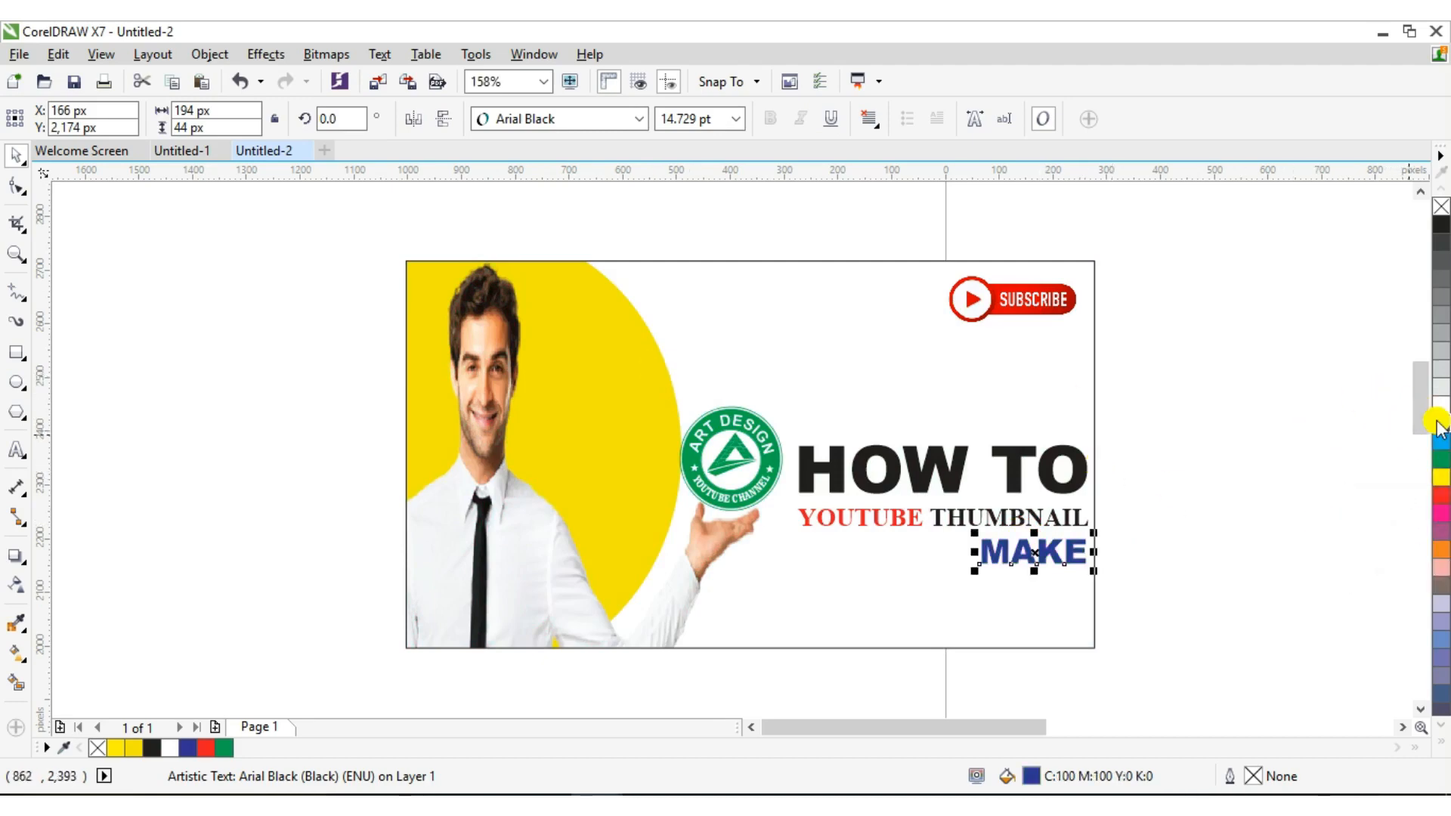
click(1285, 319)
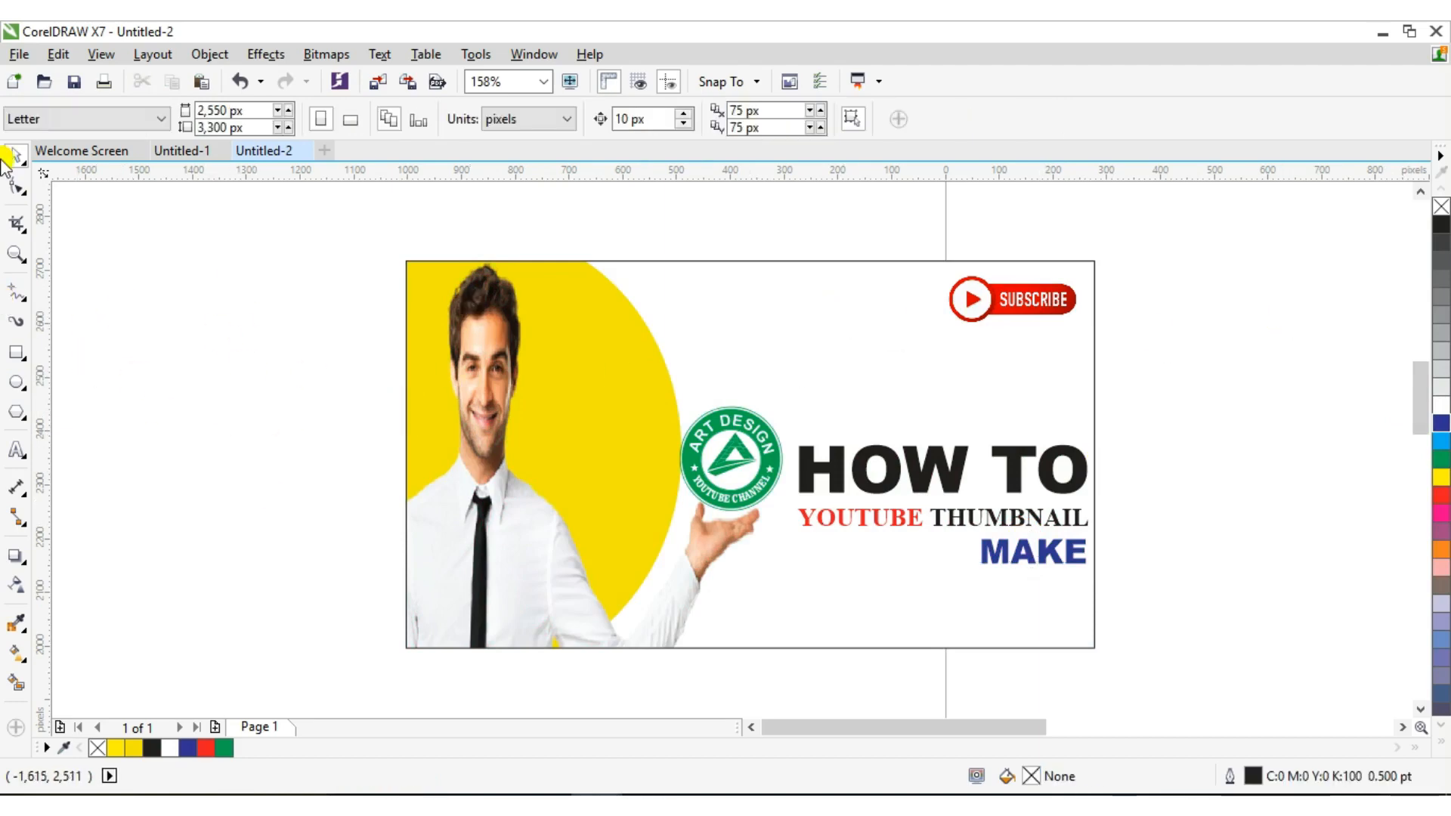
Add a new COREL DRAW text line and set it in Arial Black
click(16, 450)
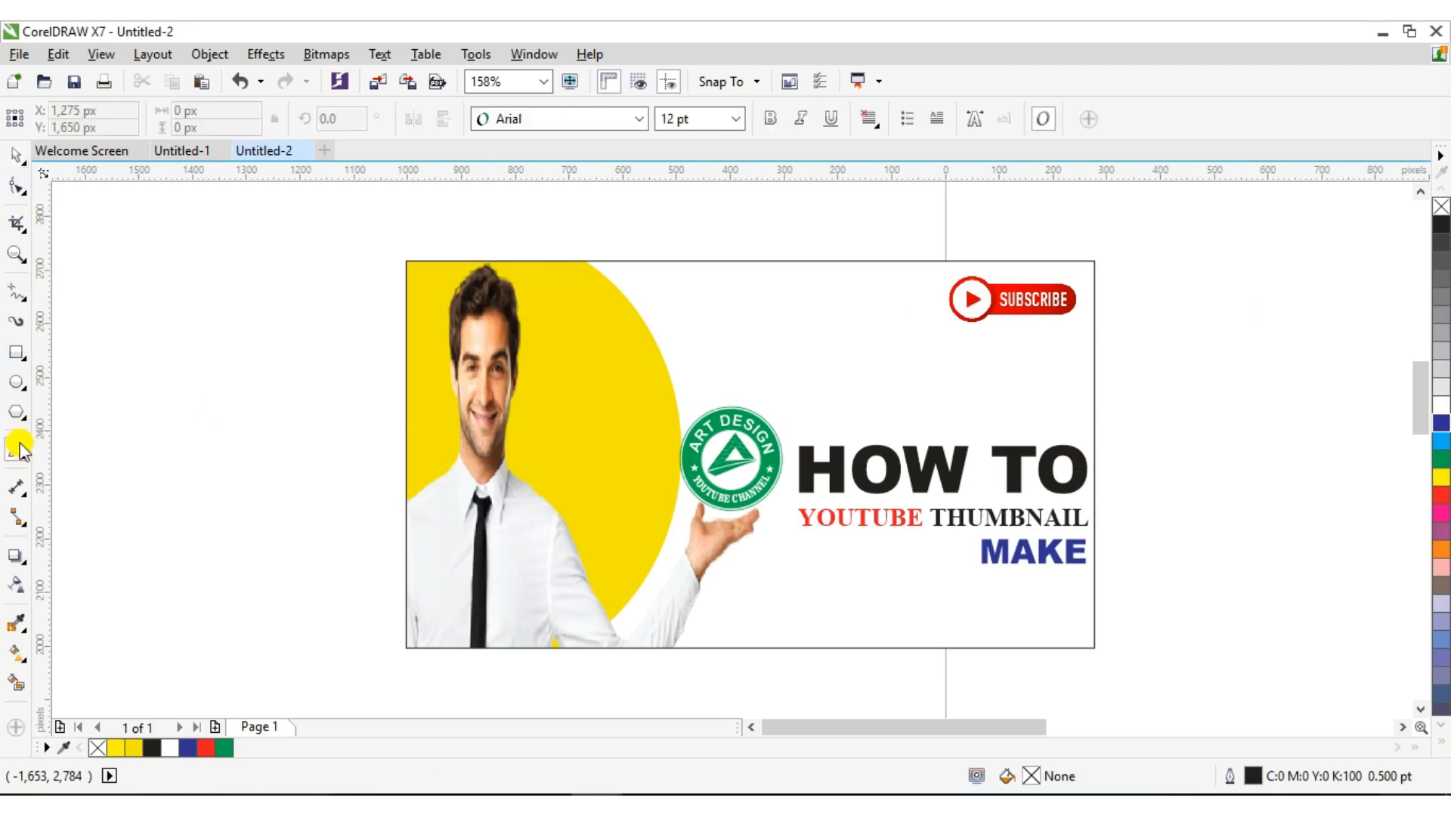
click(132, 387)
text(CO)
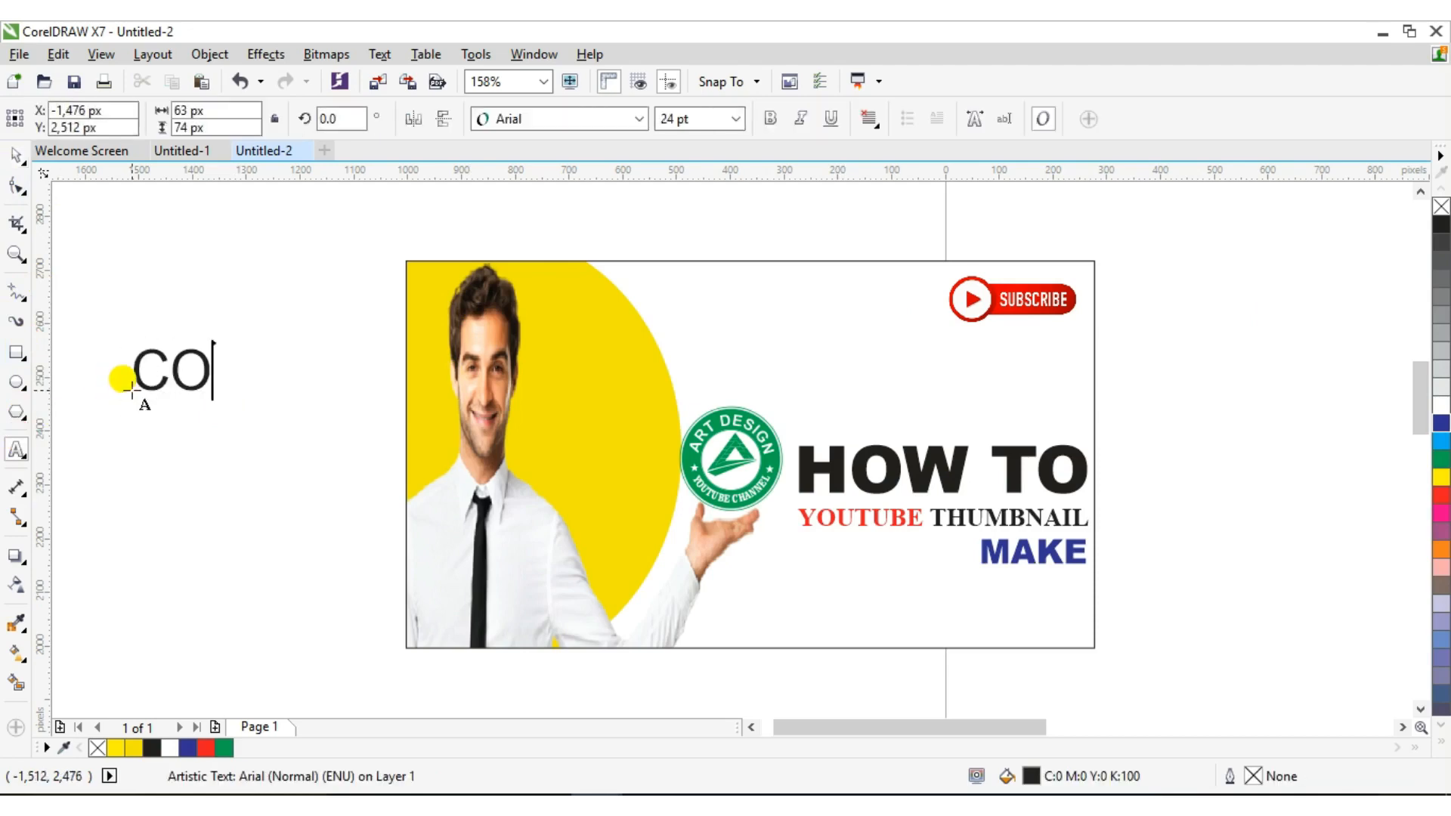
text(REL DRFAW)
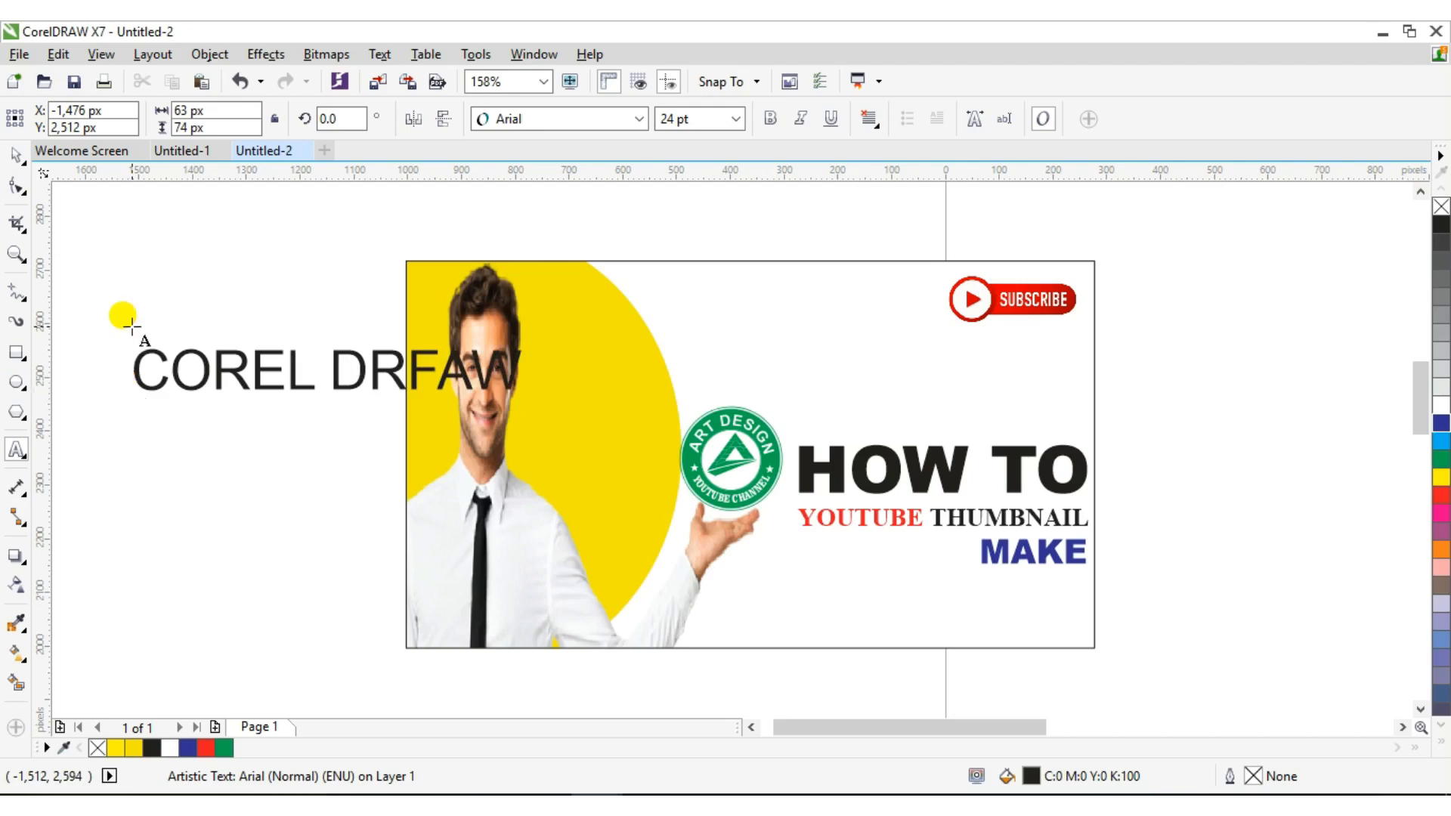
key(Escape)
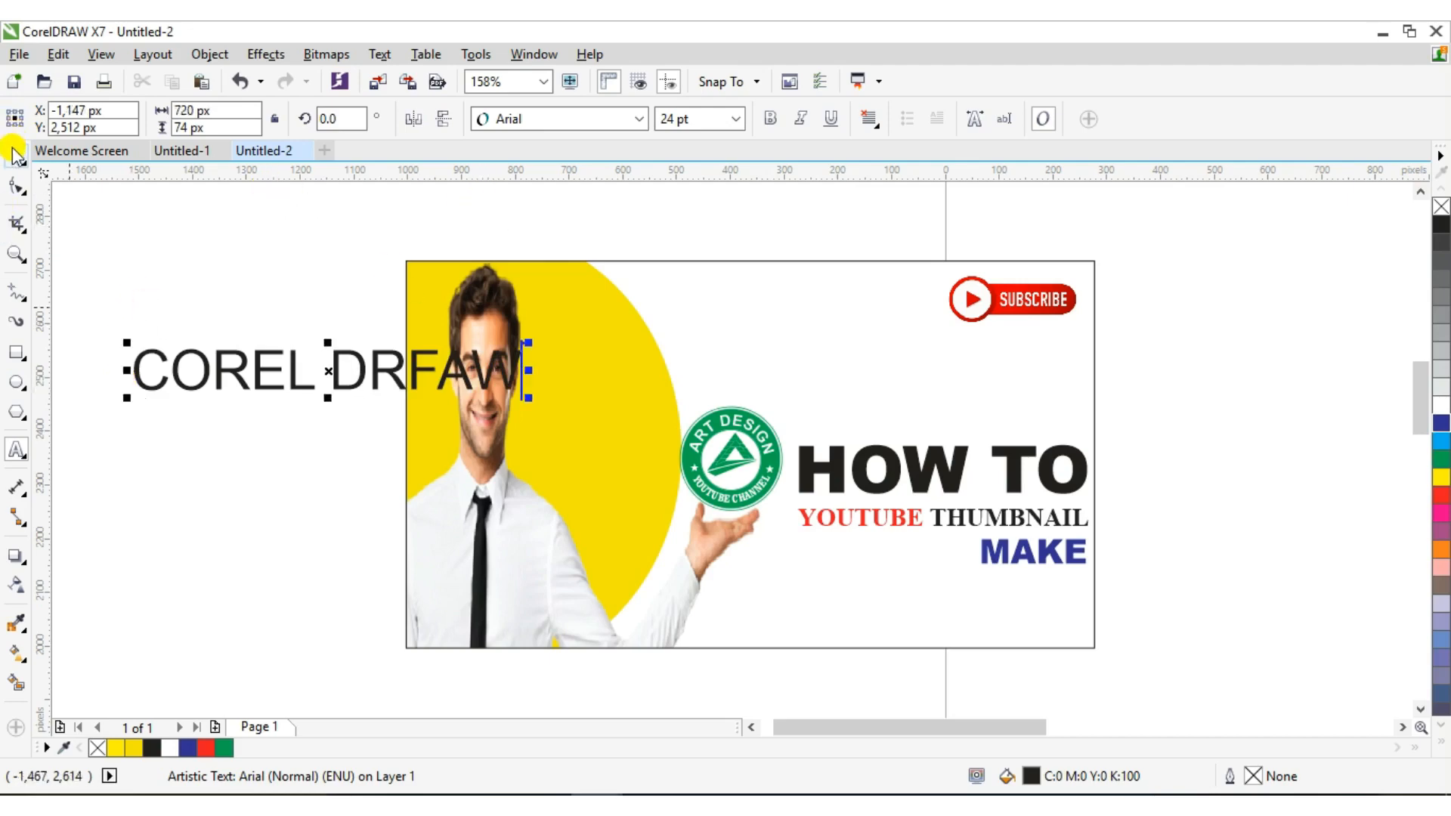
click(635, 118)
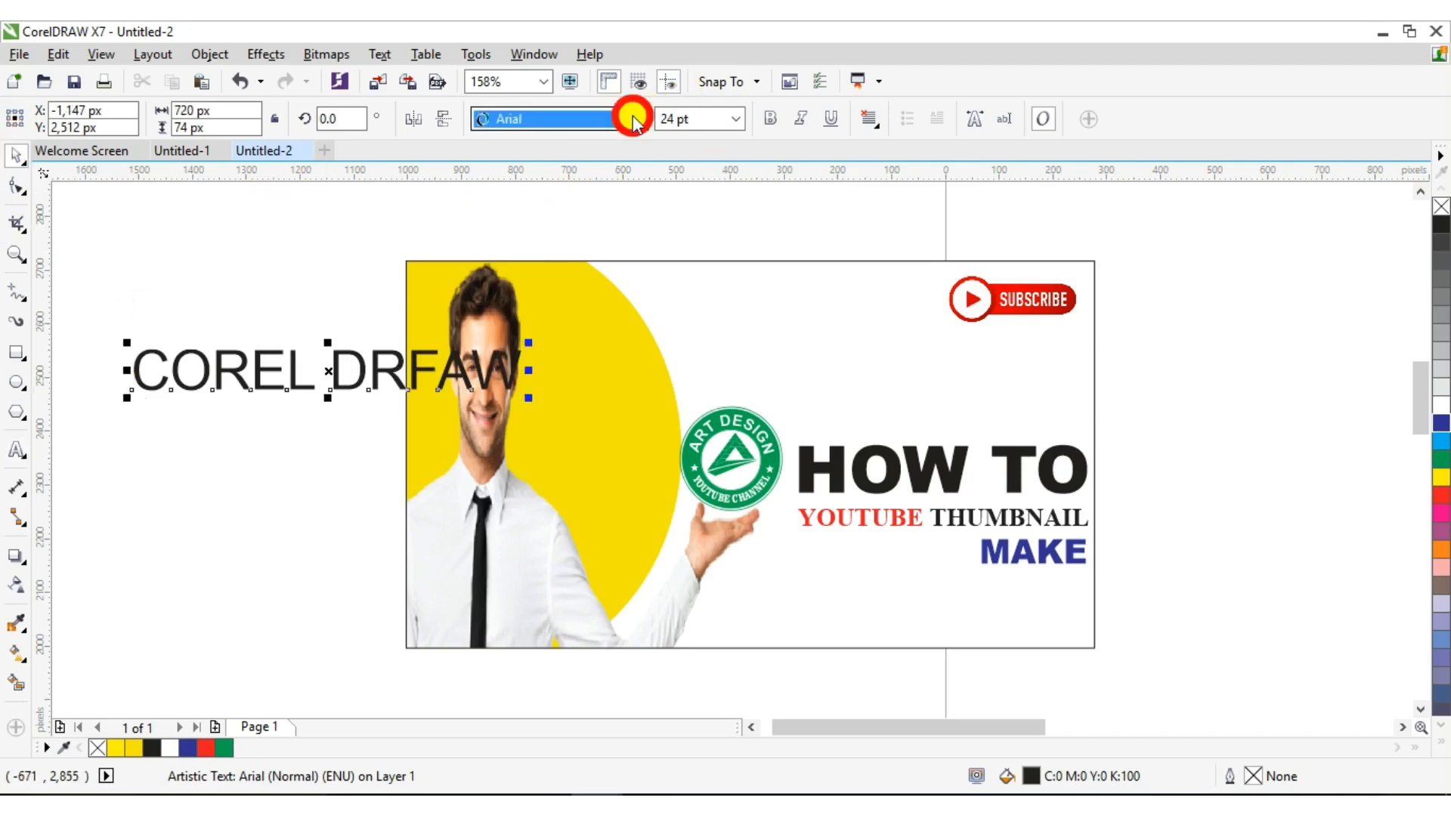
click(578, 173)
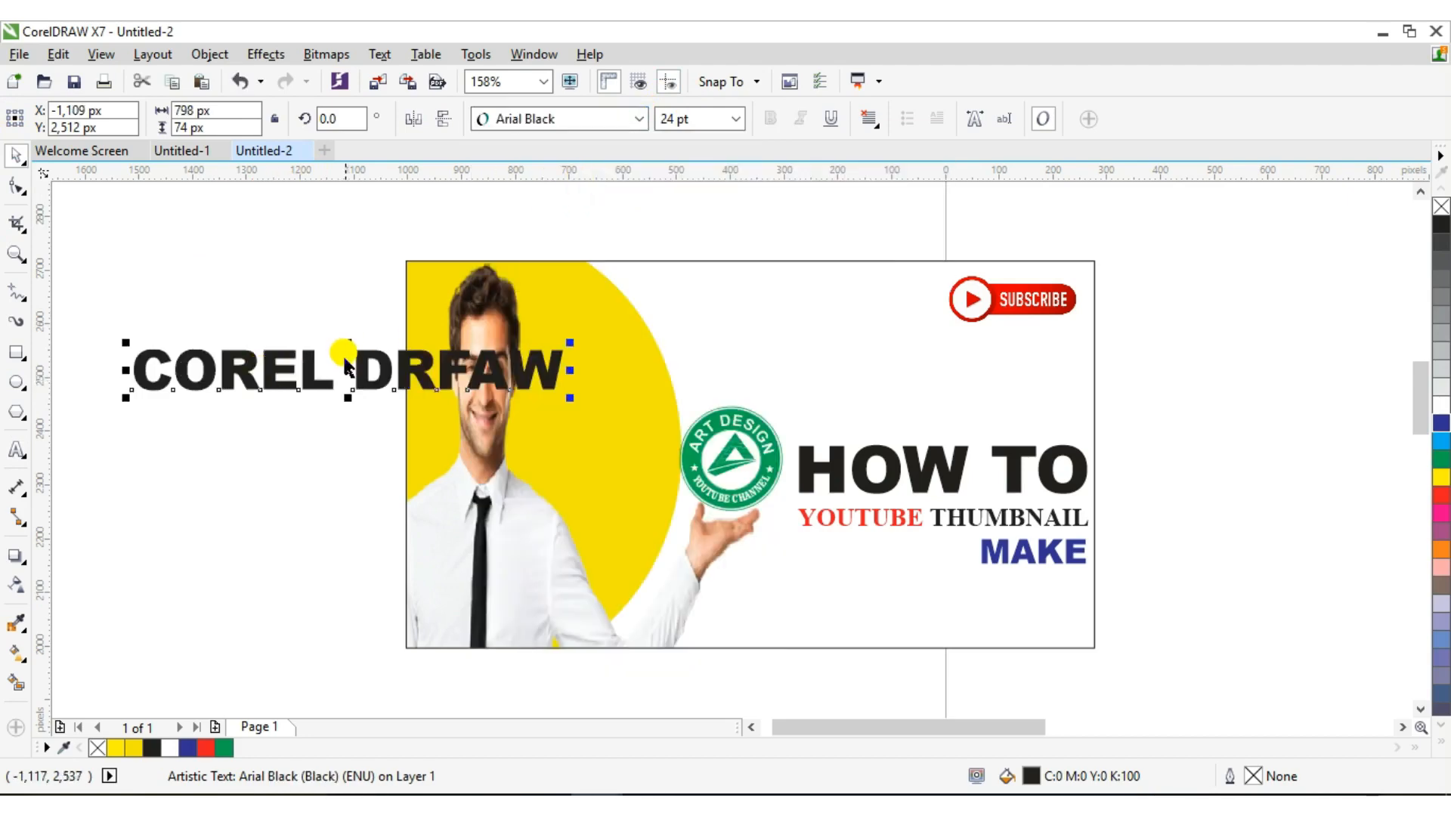
Move the text below MAKE and resize it to fit the page's right side
drag(349, 371, 916, 615)
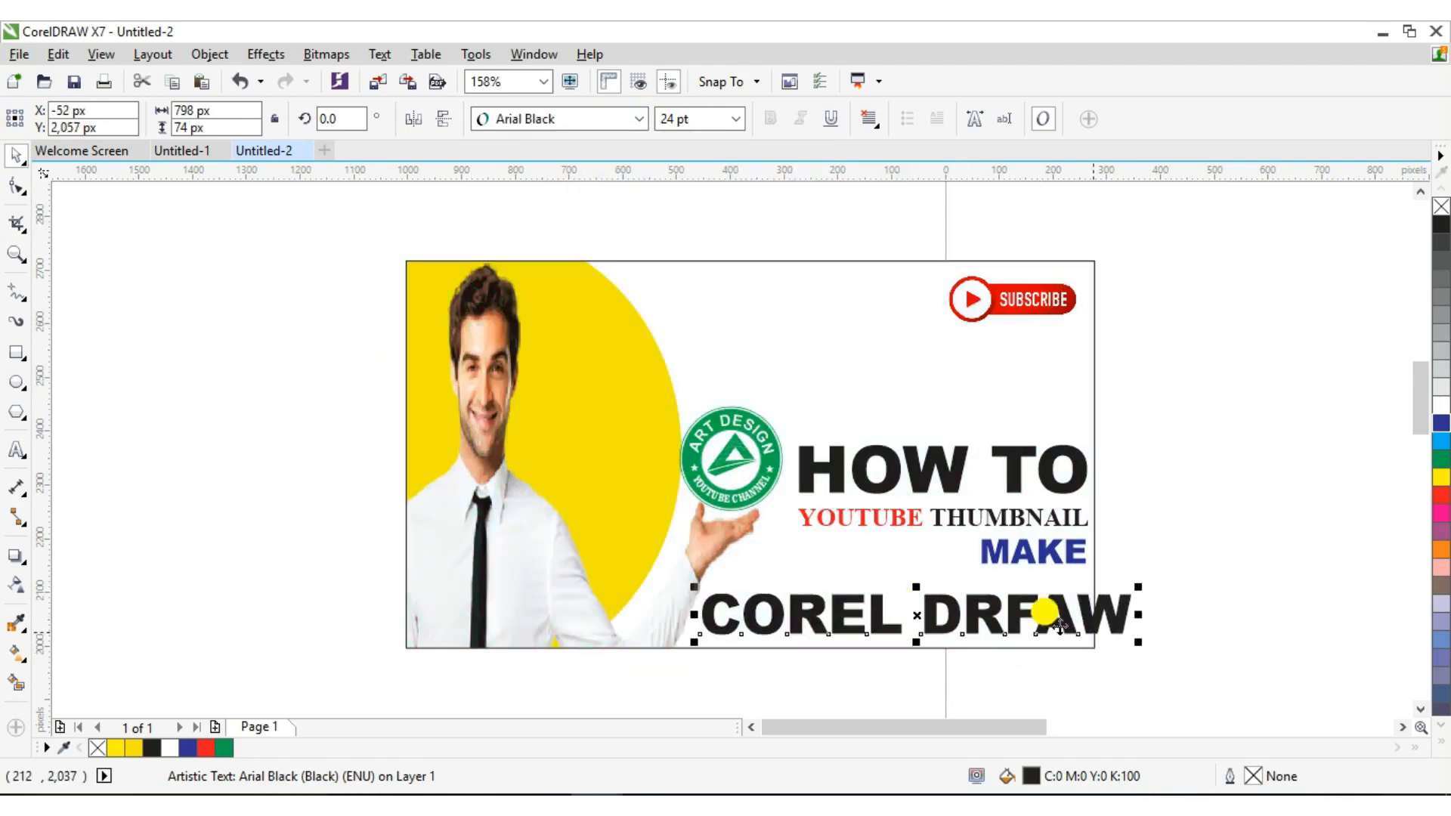
drag(1138, 642, 1005, 630)
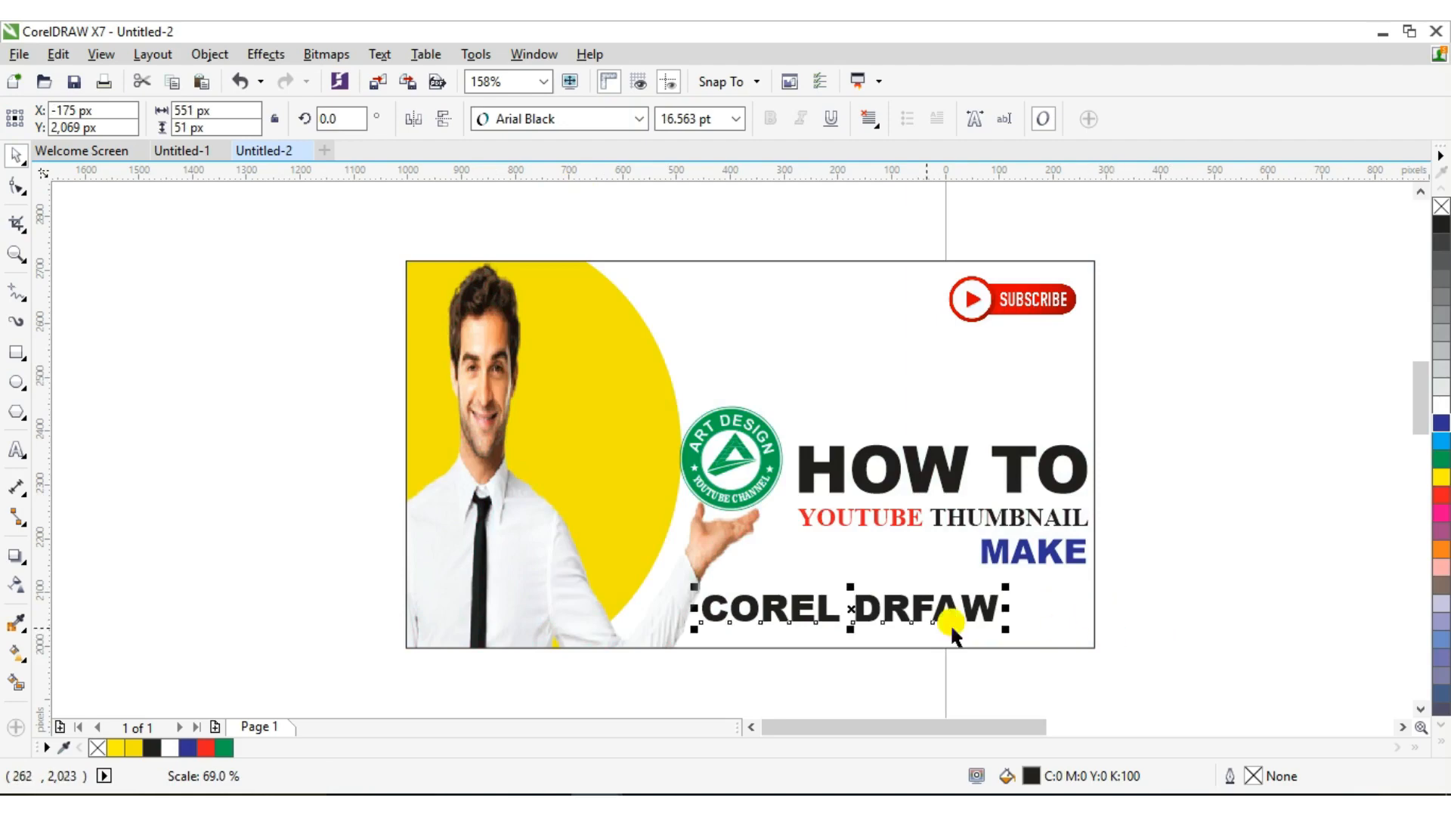
drag(844, 595, 940, 644)
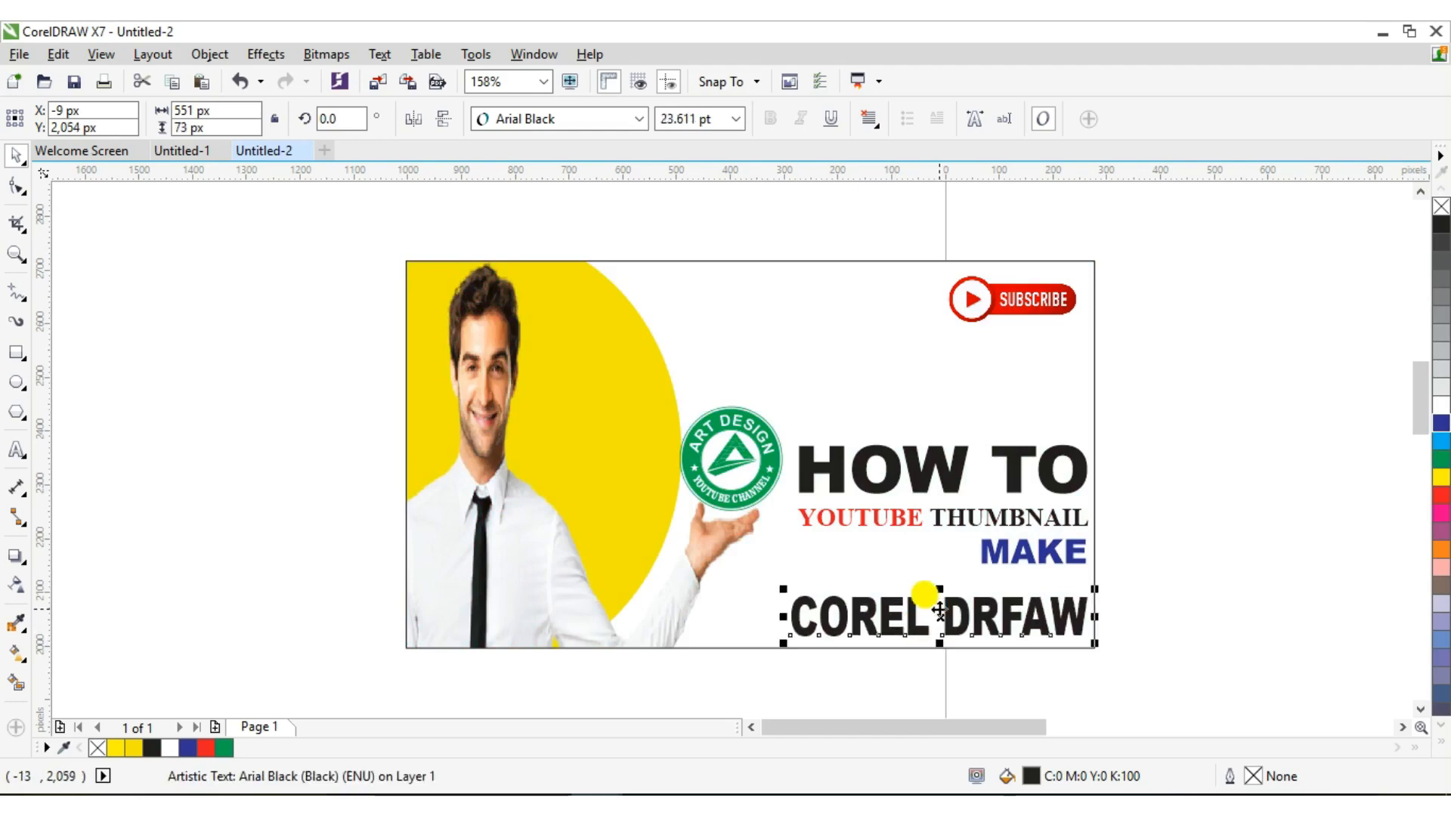
drag(941, 590, 938, 579)
drag(938, 582, 926, 571)
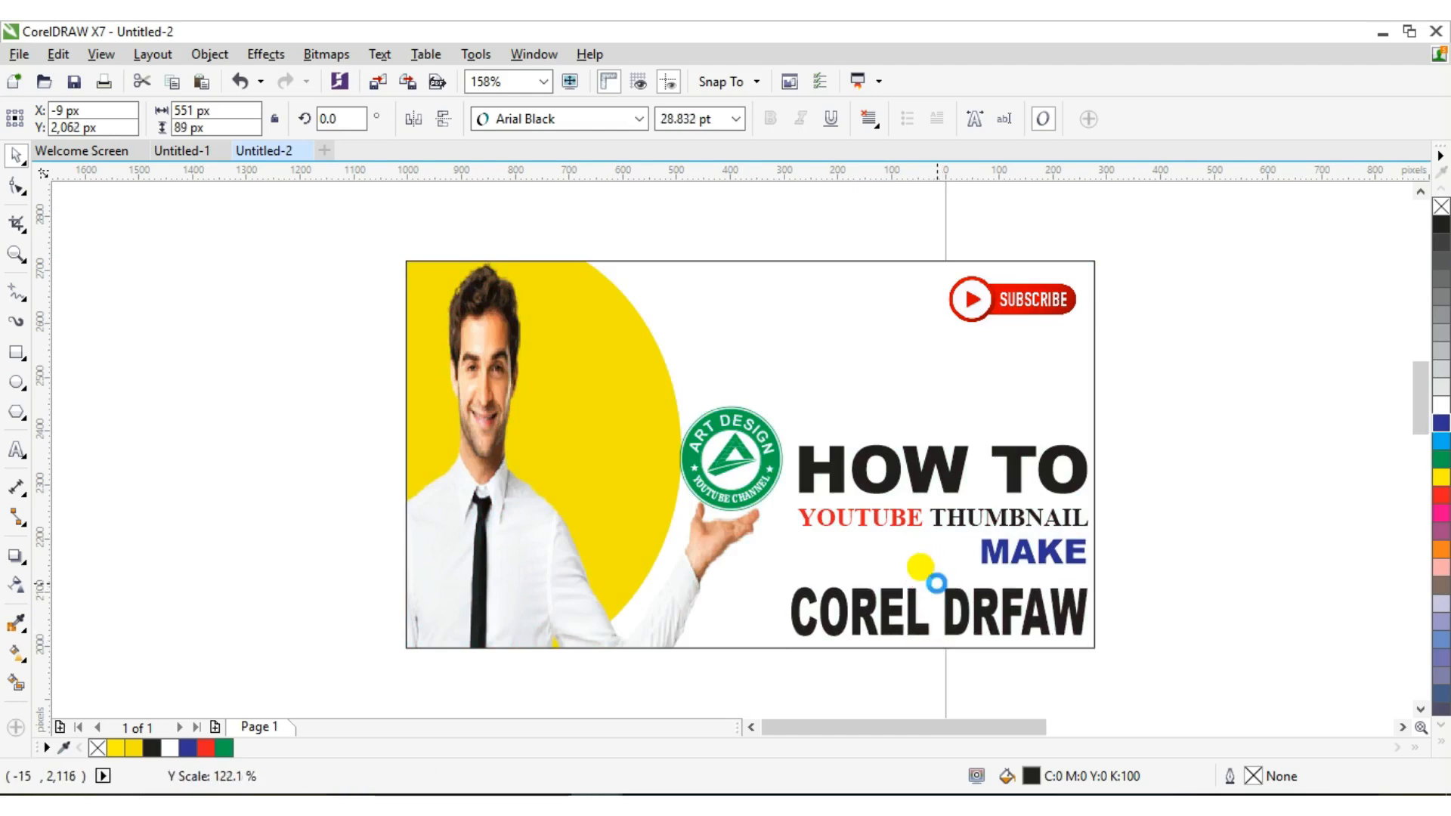
Fix the stray F so it reads COREL DRAW, widen it, and colour it green
double_click(1022, 597)
key(BackSpace)
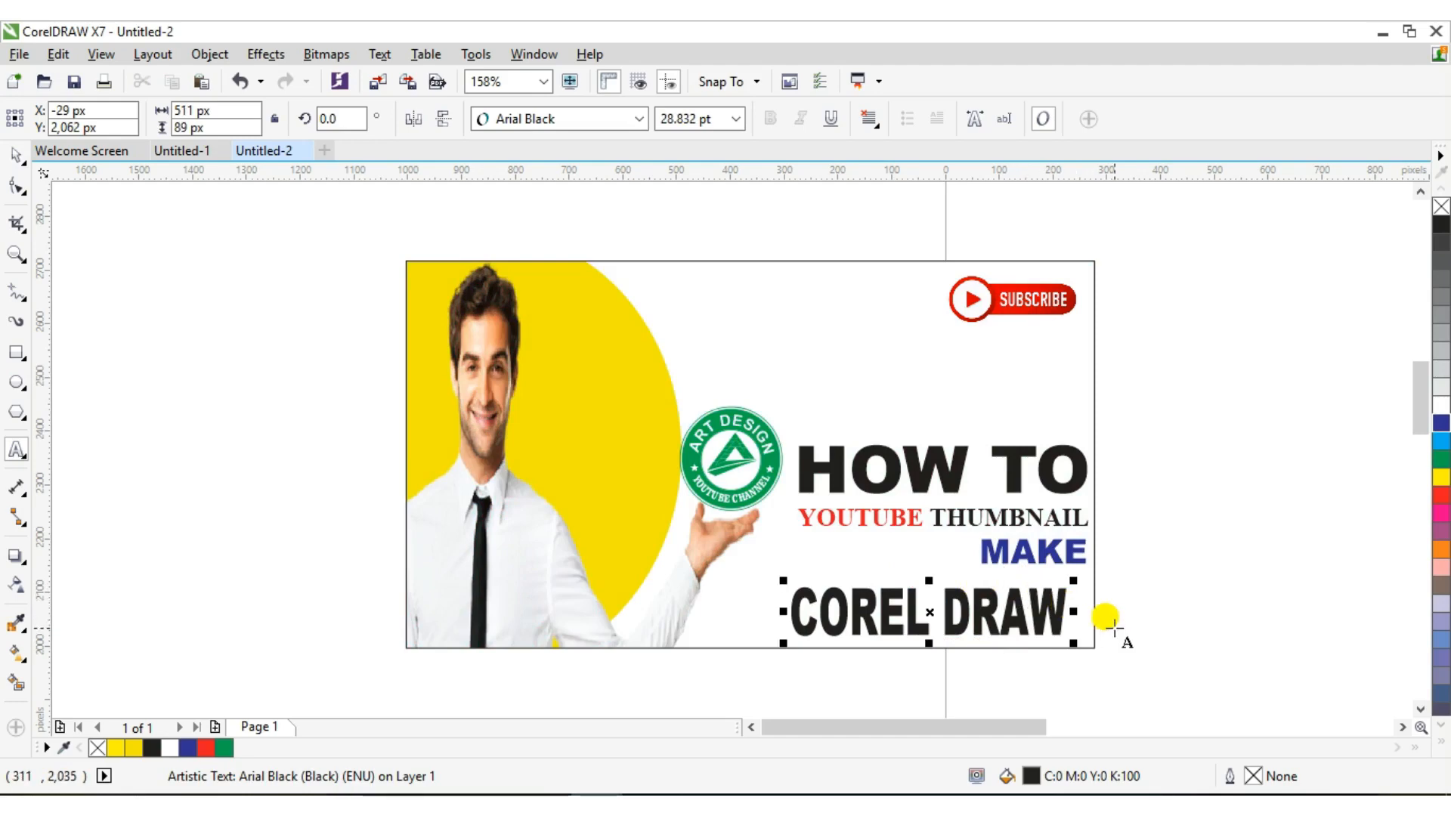
drag(1075, 613, 1096, 614)
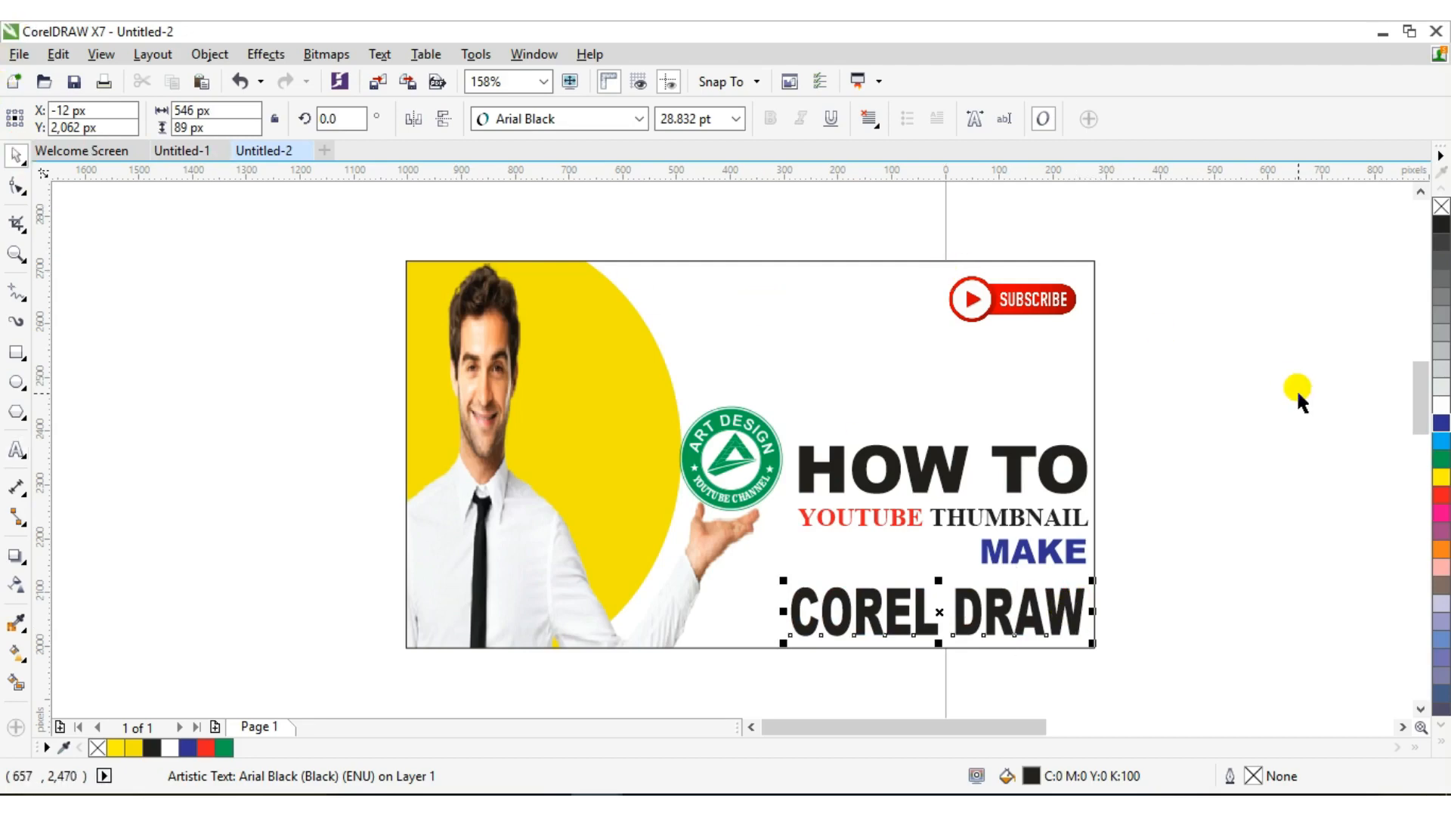
click(1440, 459)
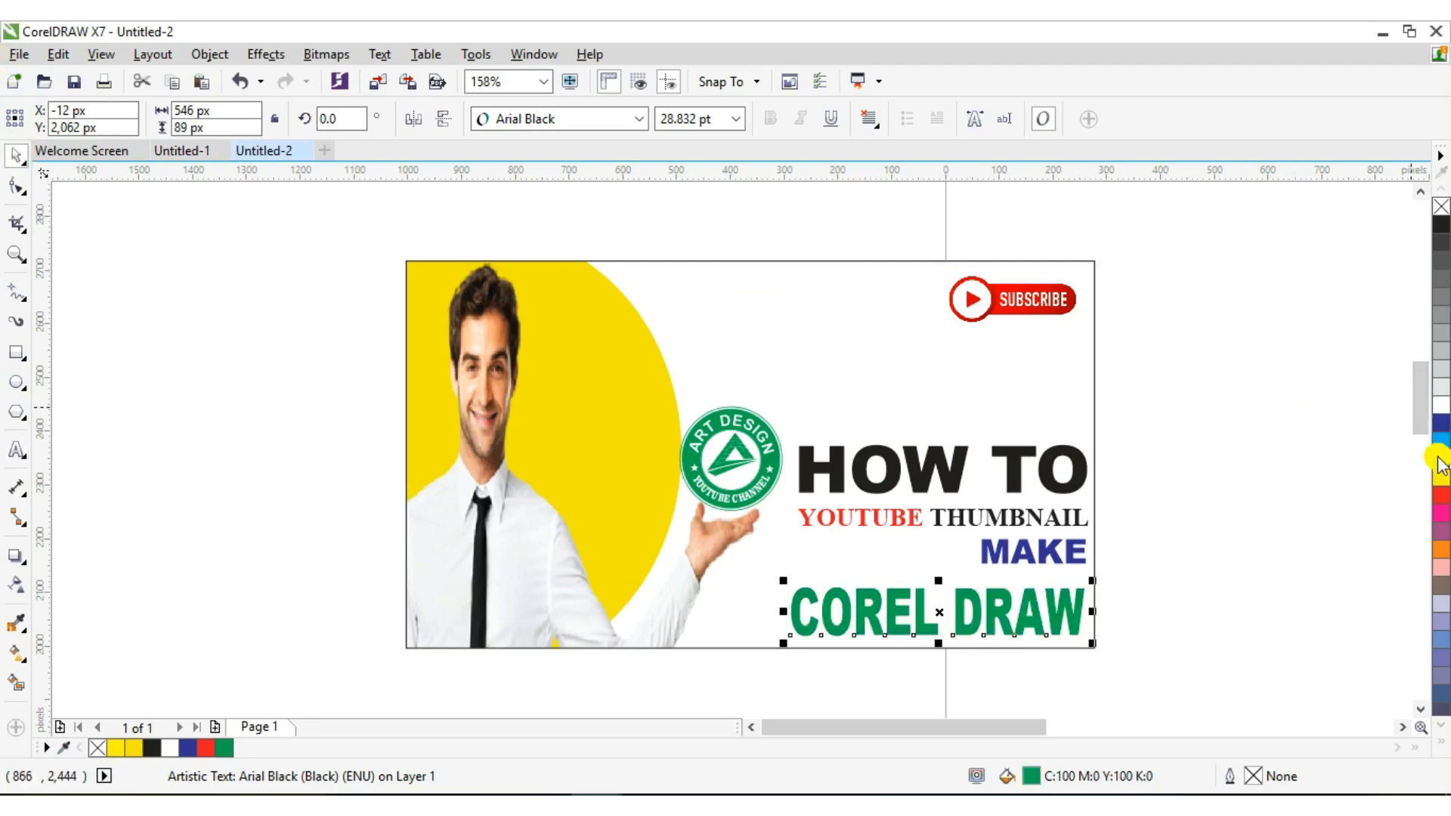
click(1323, 394)
click(1035, 546)
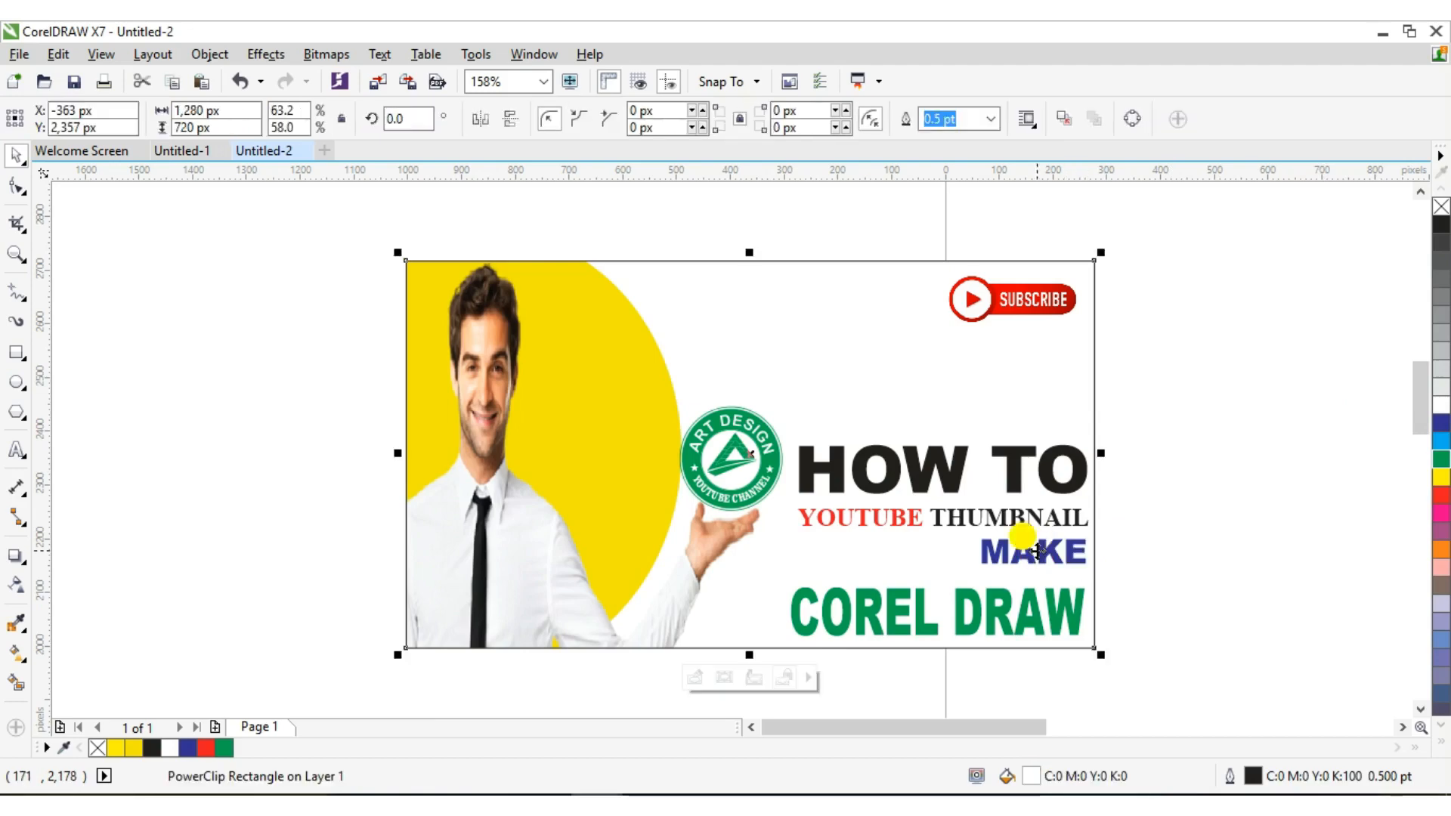
Nudge MAKE, YOUTUBE THUMBNAIL and HOW TO each one step down with the Down arrow
click(1148, 529)
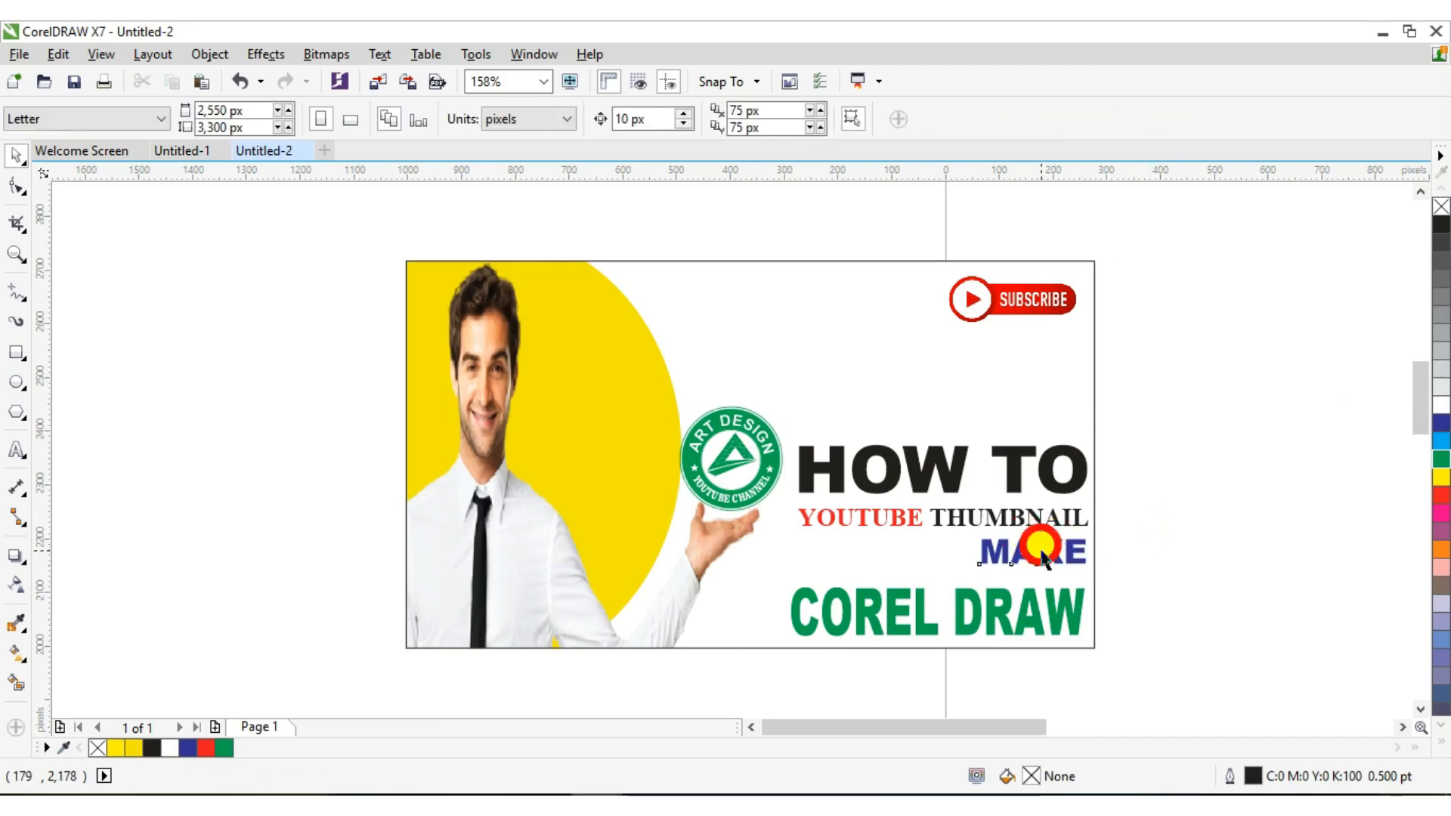
click(1030, 540)
key(Down)
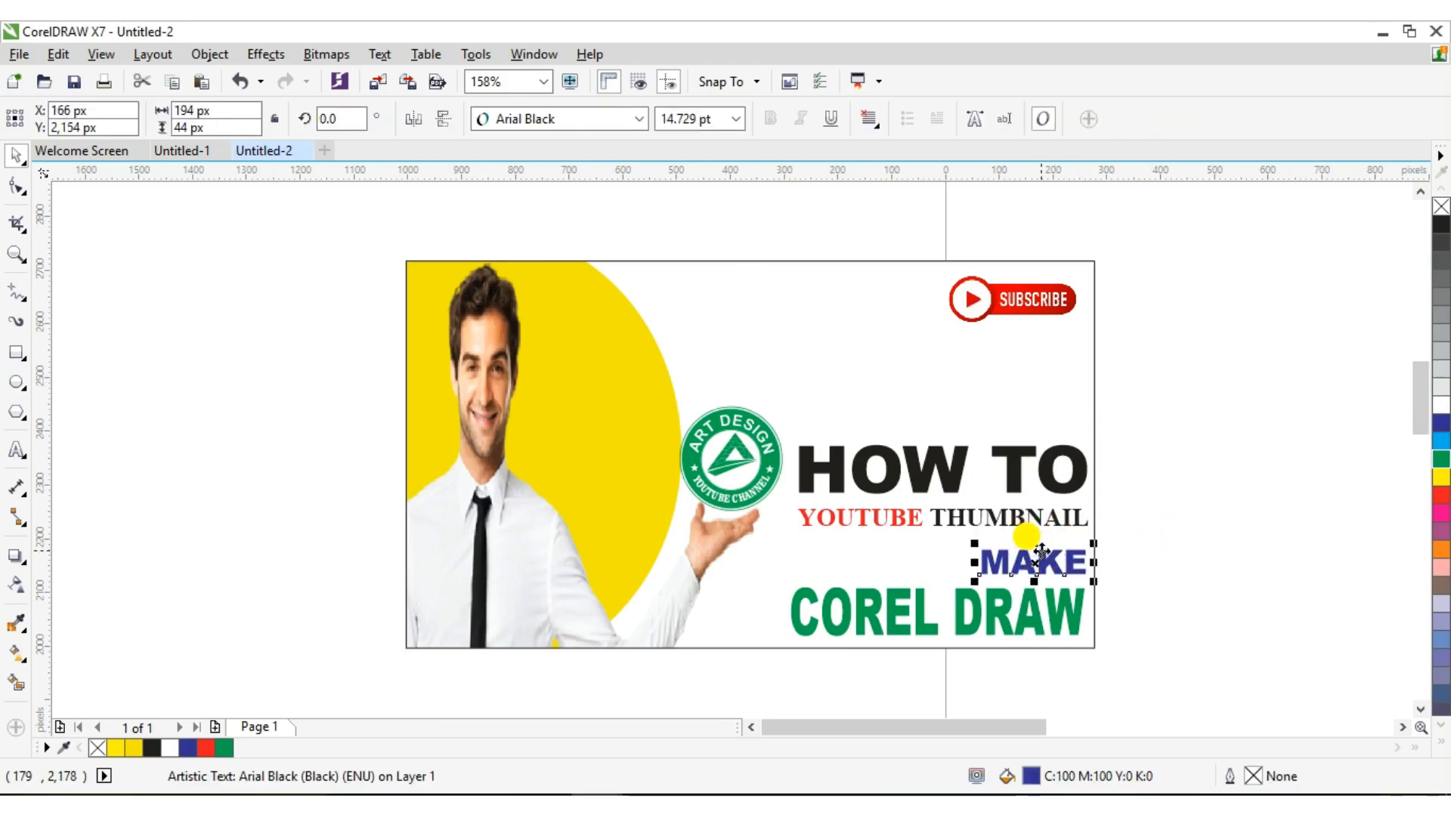
click(1027, 520)
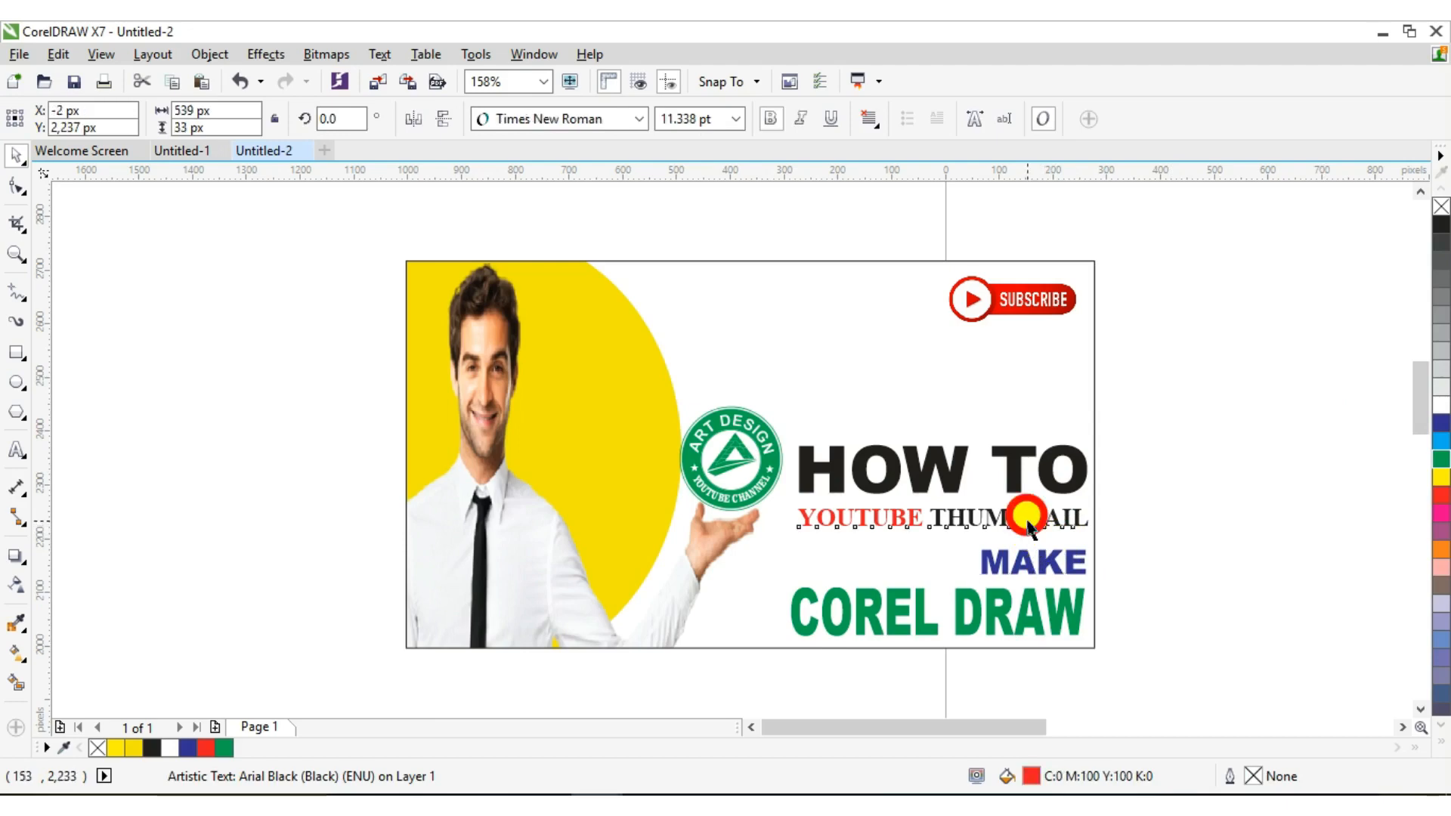
key(Down)
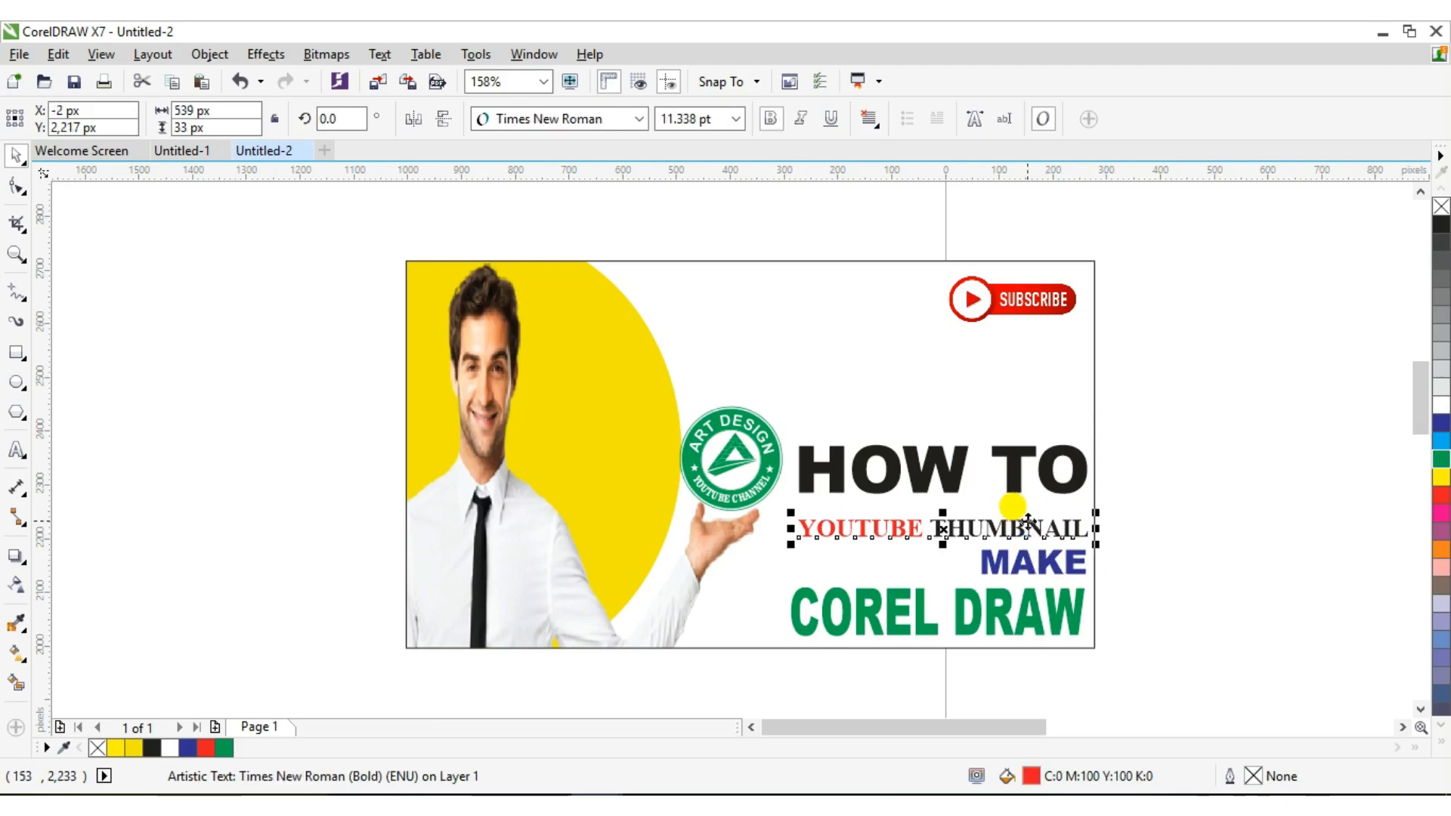
click(1009, 468)
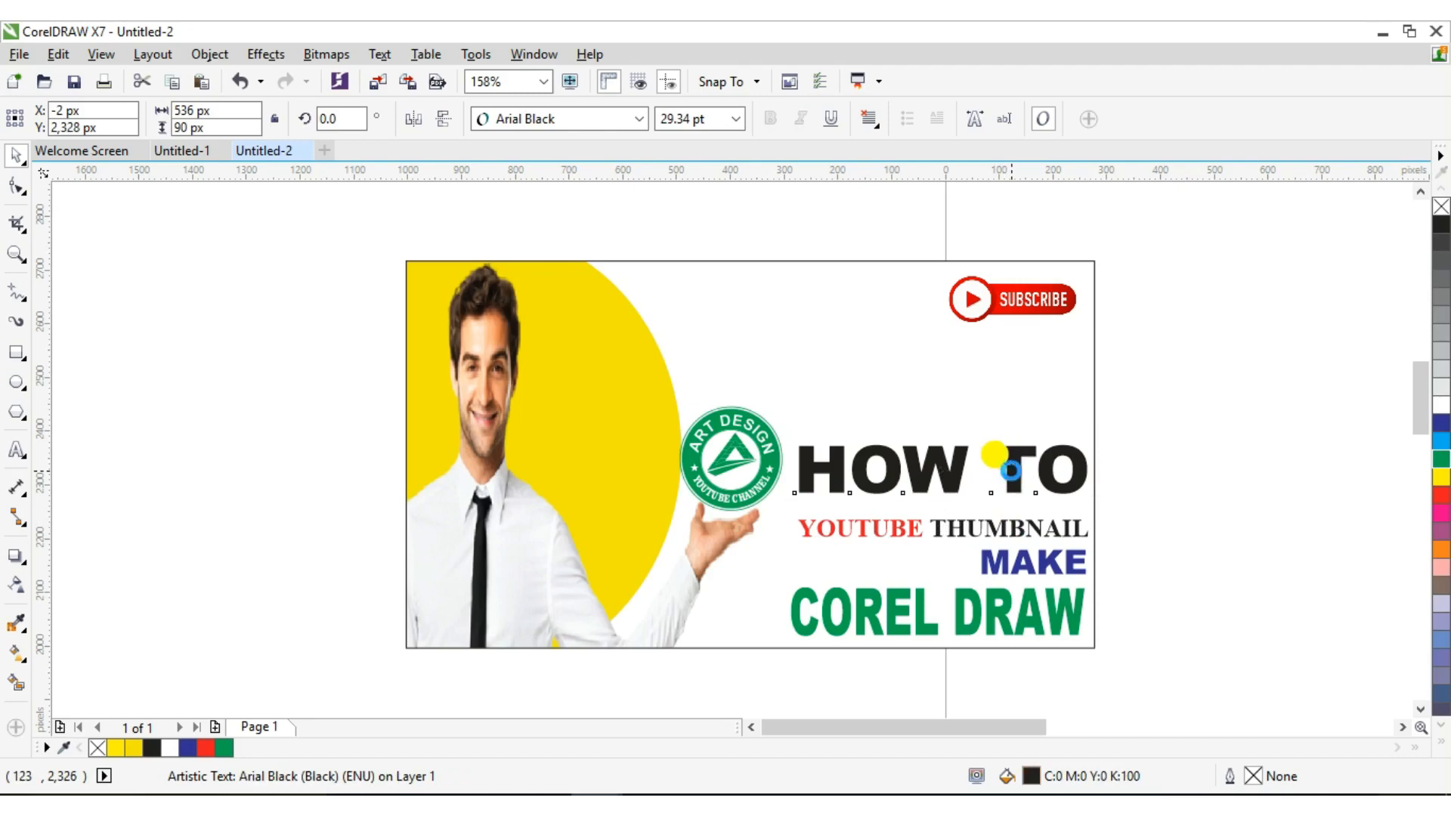
key(Down)
key(Down)
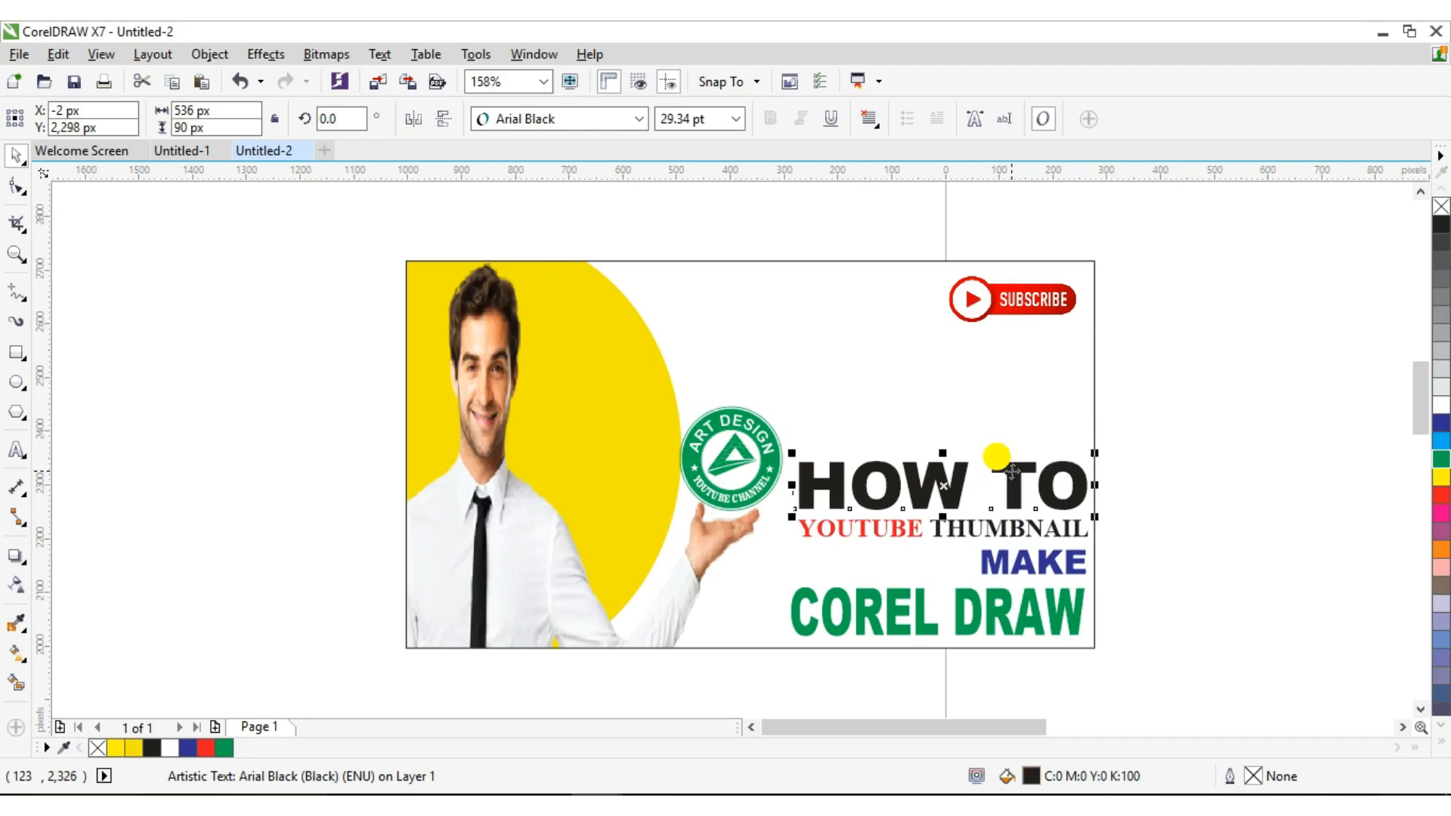
click(1152, 438)
click(1012, 386)
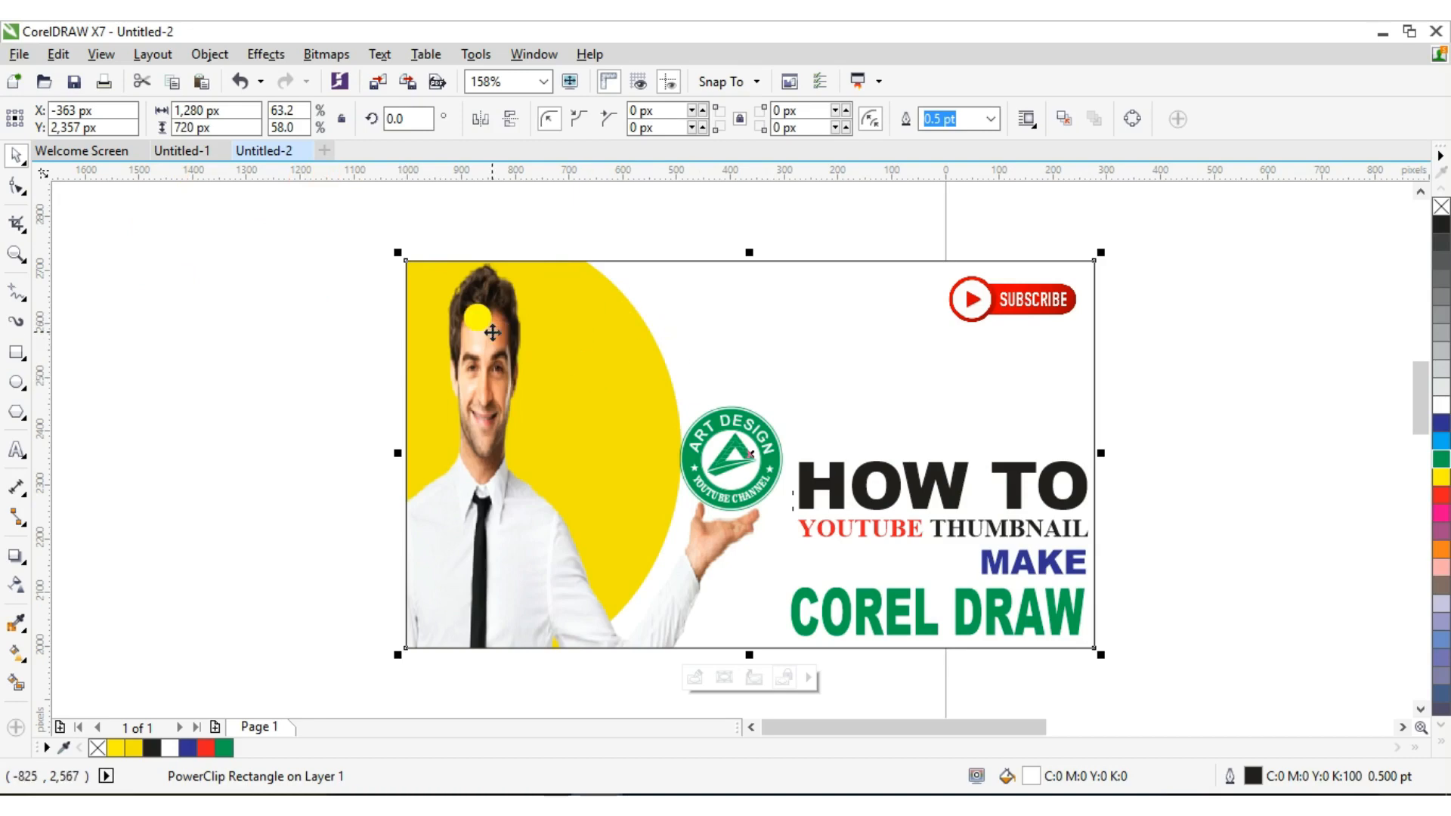
Set the frame rectangle's outline width to None
double_click(1253, 776)
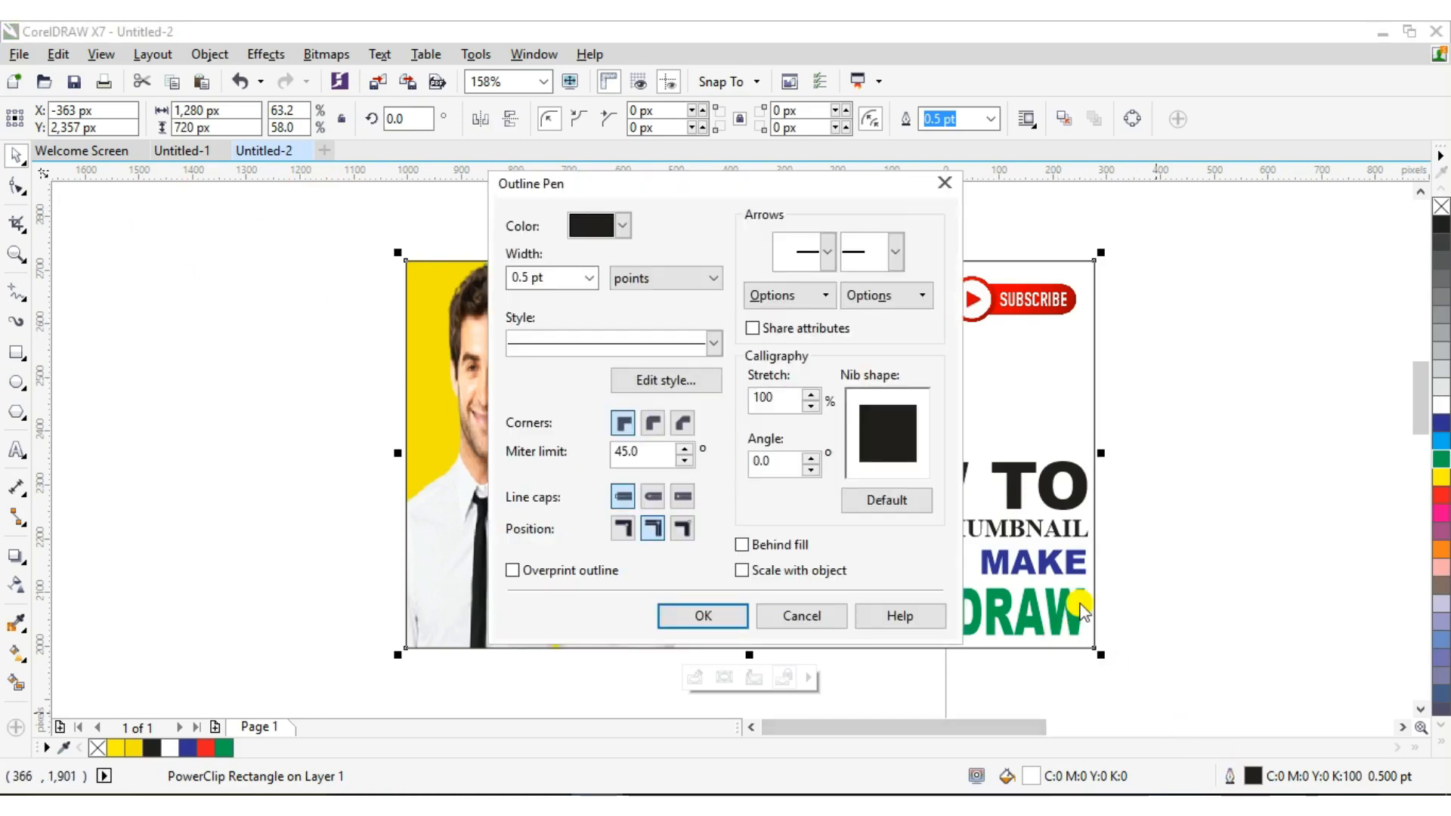
click(590, 278)
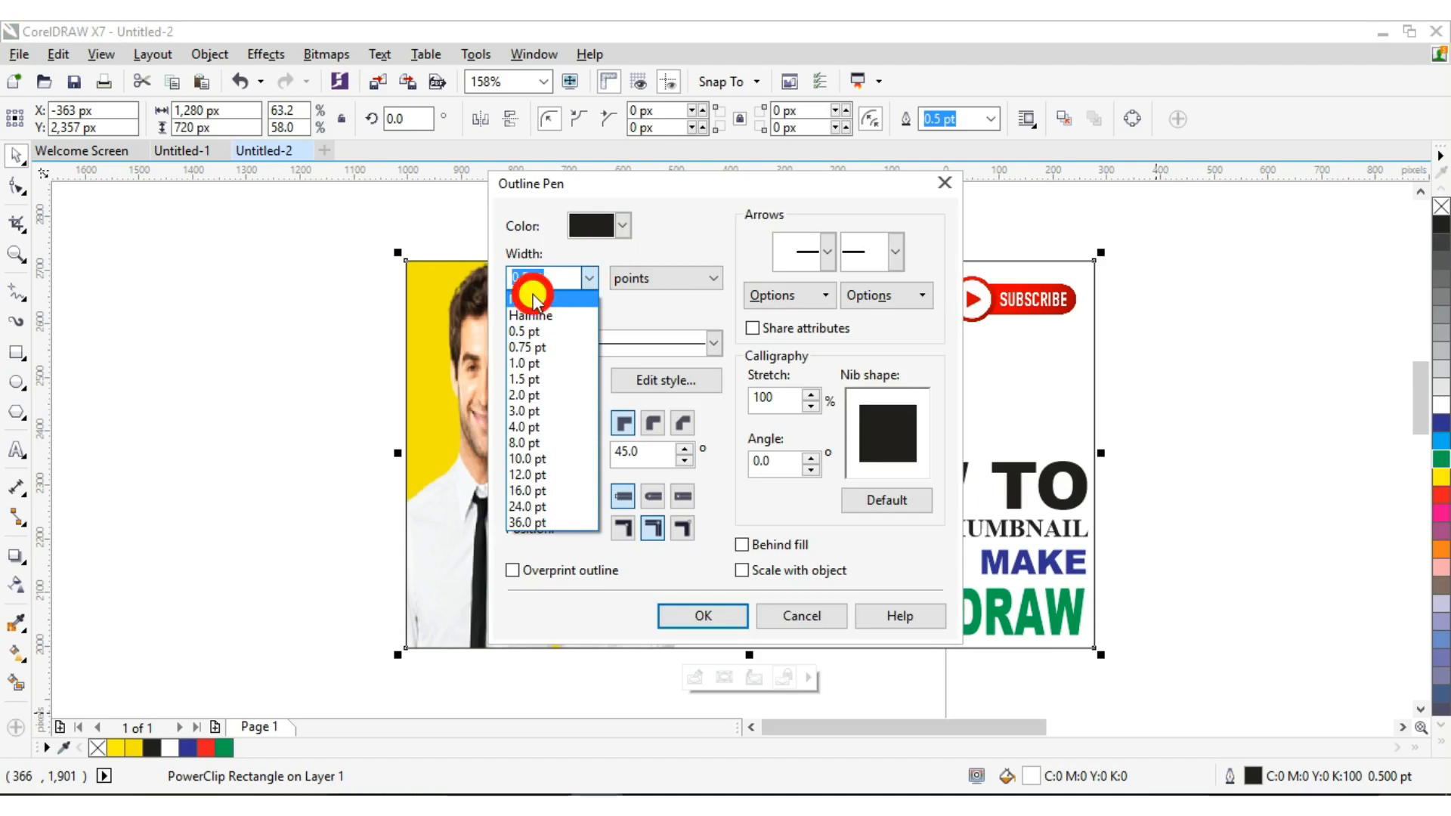
click(533, 299)
click(702, 615)
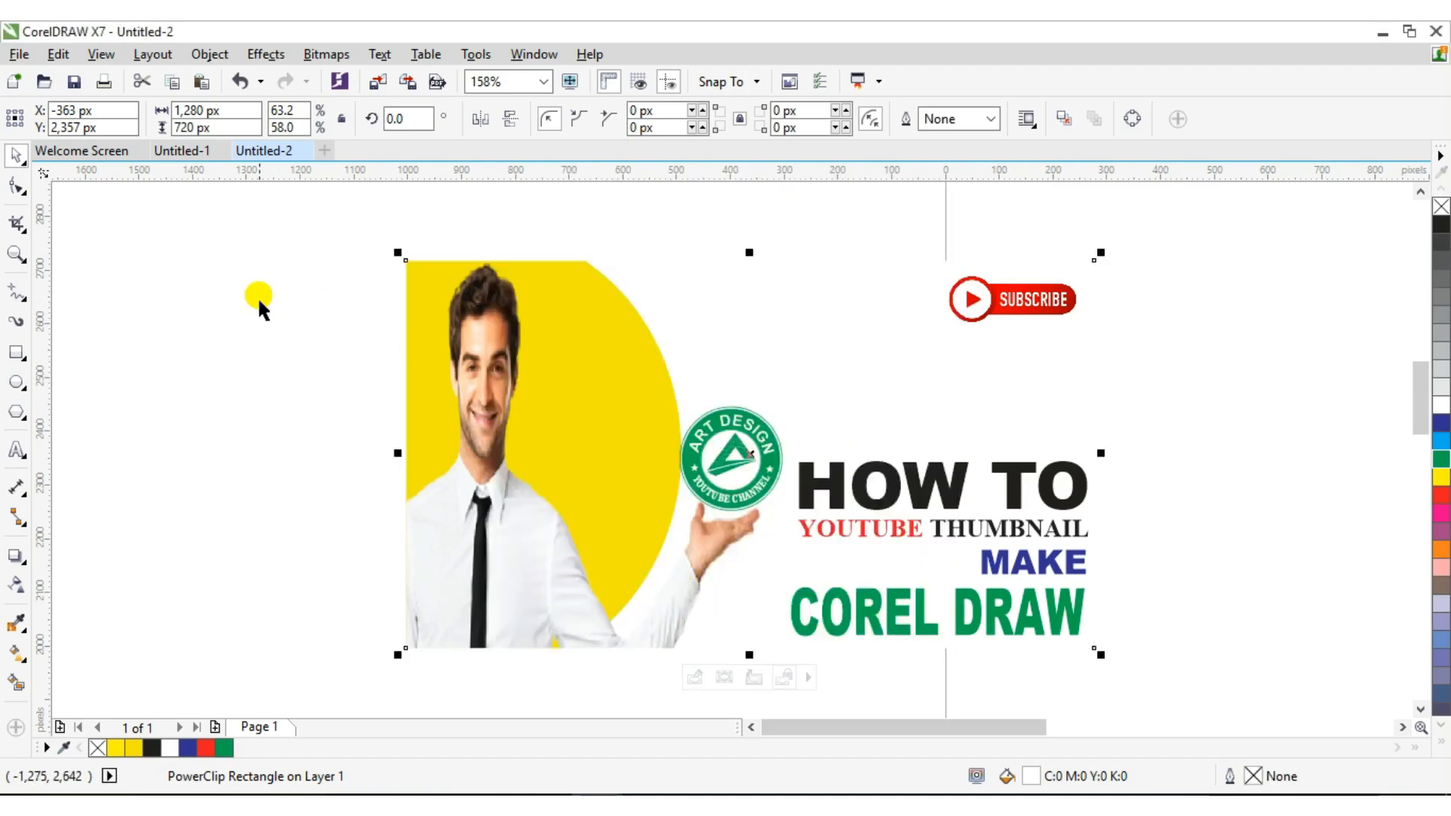
click(14, 451)
Type a 'password:-' line above the thumbnail followed by the password value, fixing typos
click(456, 219)
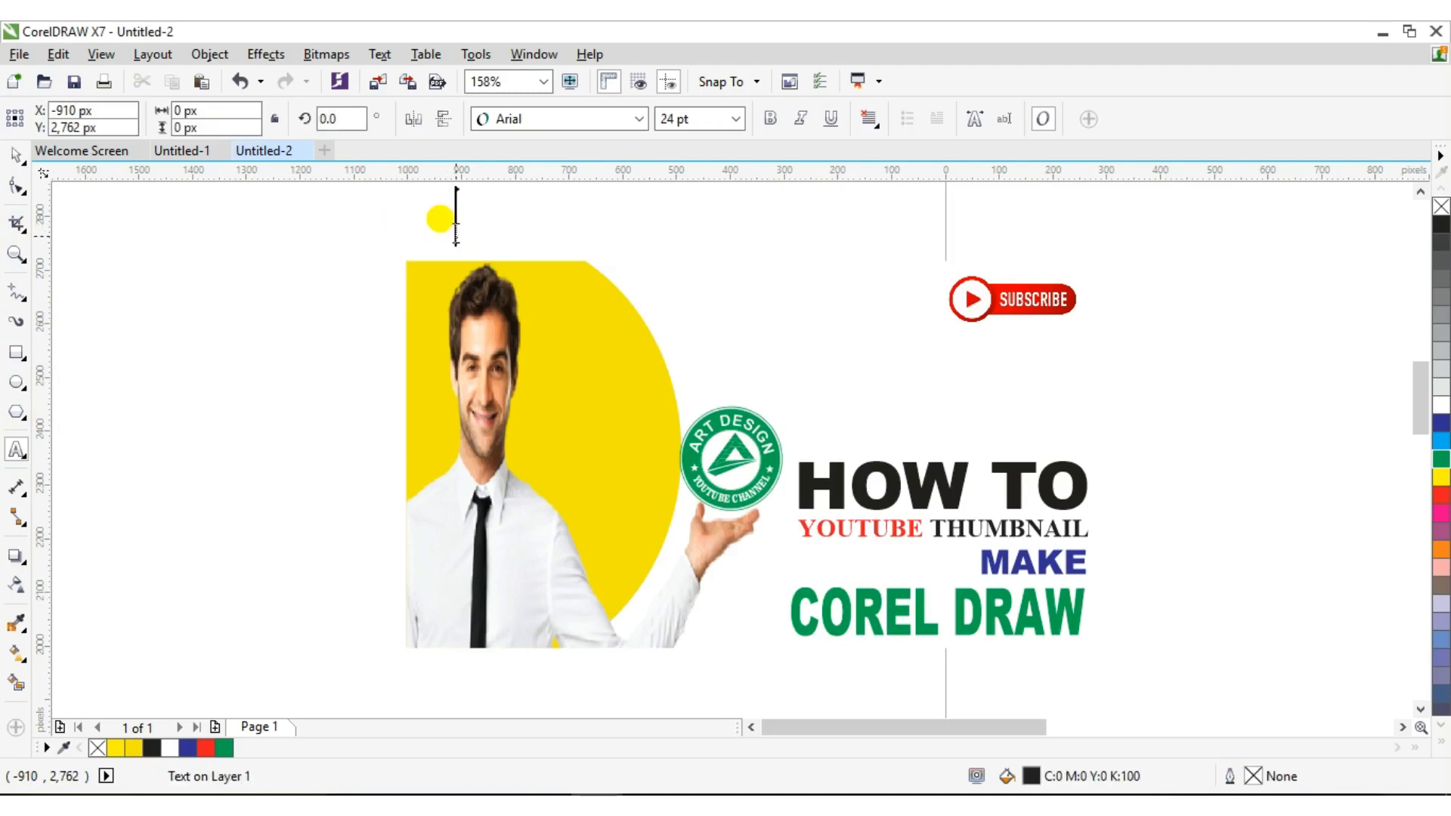
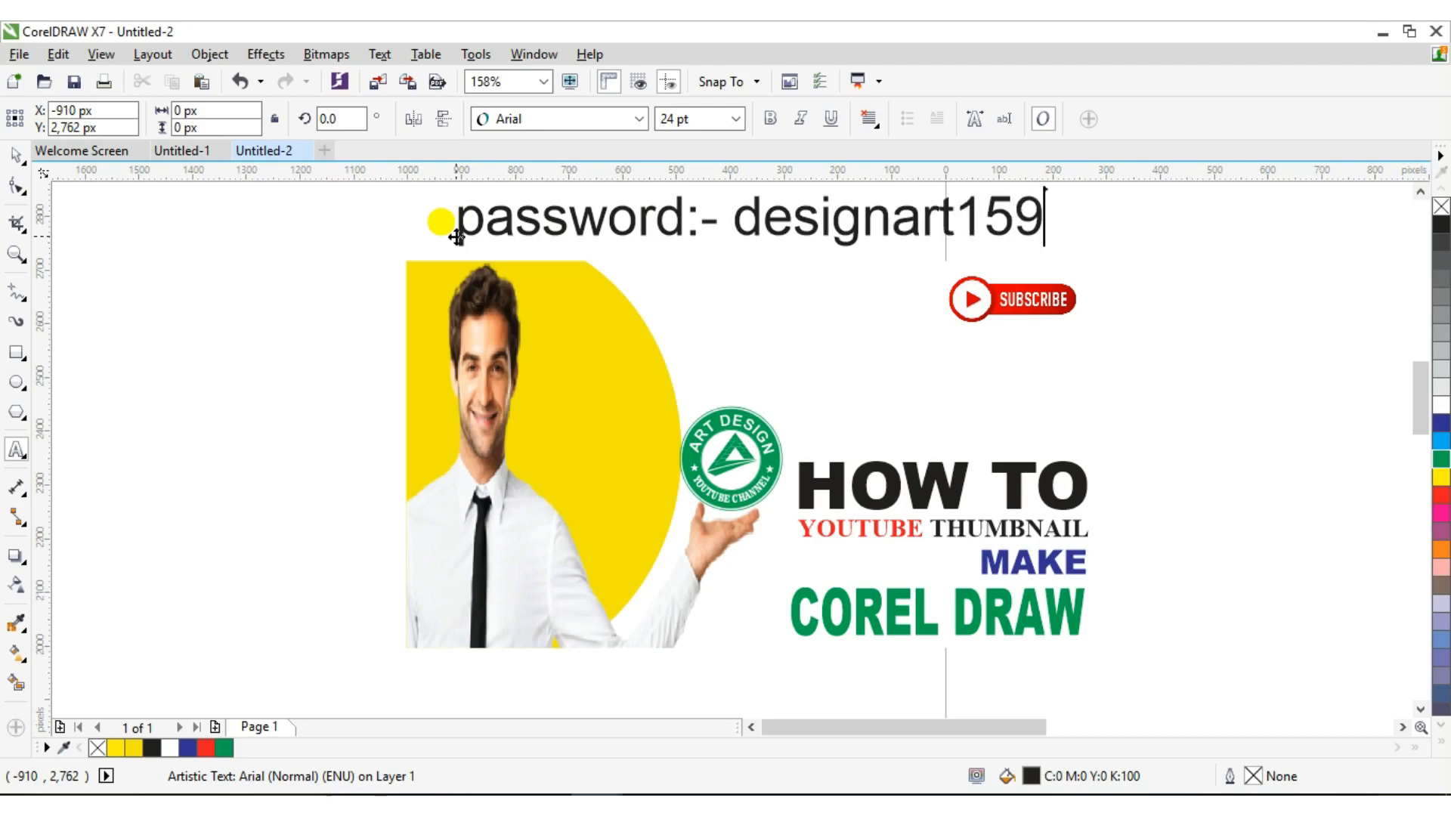